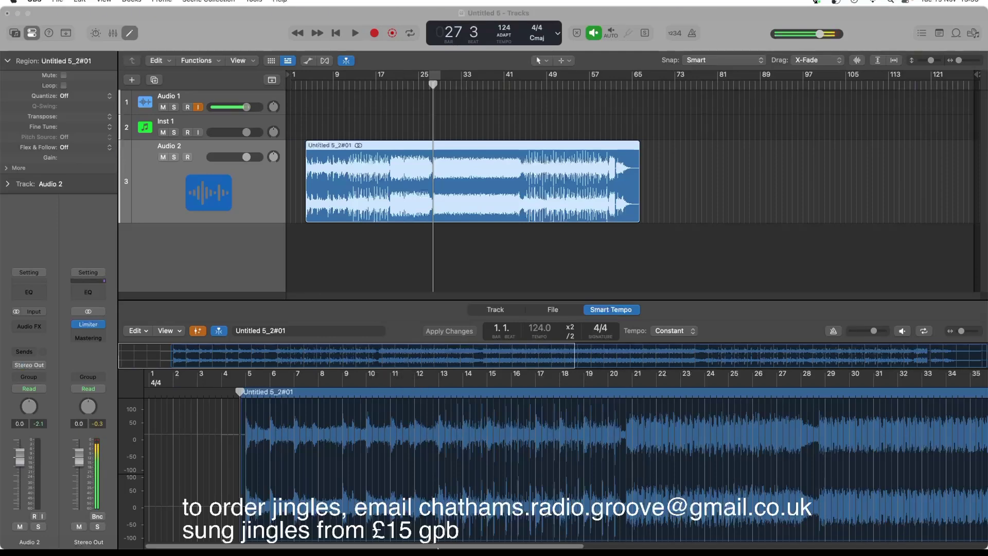
Switch to Safari, view the royalty-free dance music video on the YouTube tab, and minimize the browser
{"action": "mouse_move", "coordinate": [366, 545]}
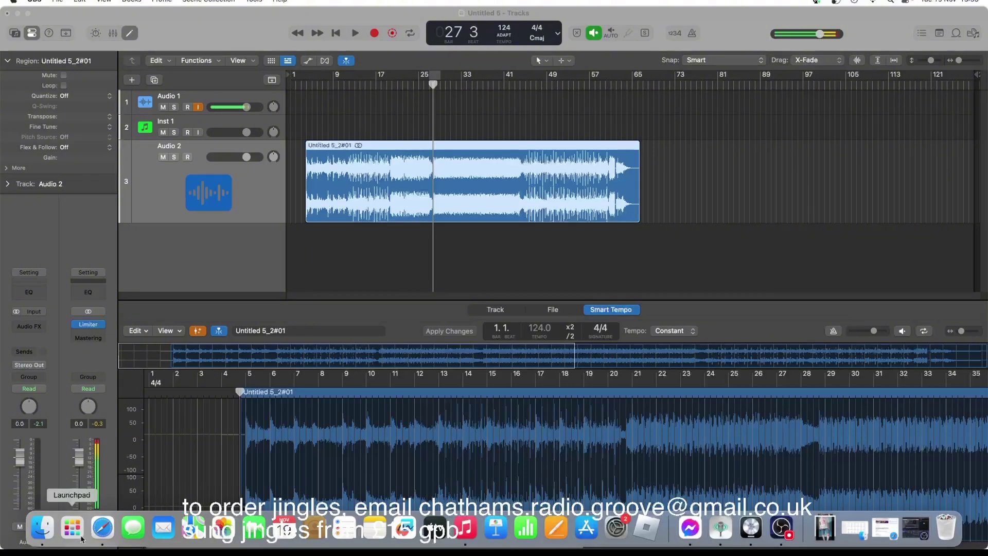
{"action": "left_click", "coordinate": [105, 530]}
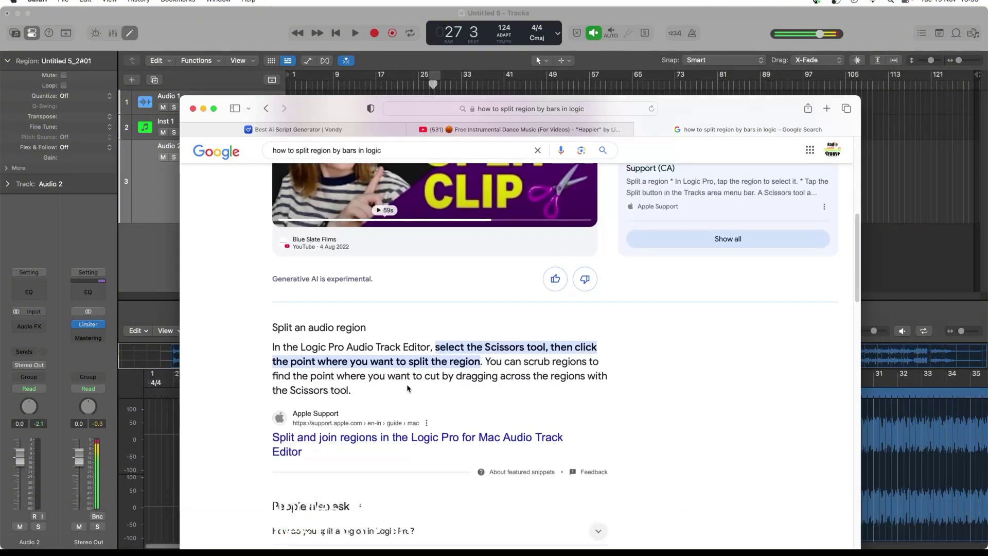
{"action": "left_click", "coordinate": [466, 131]}
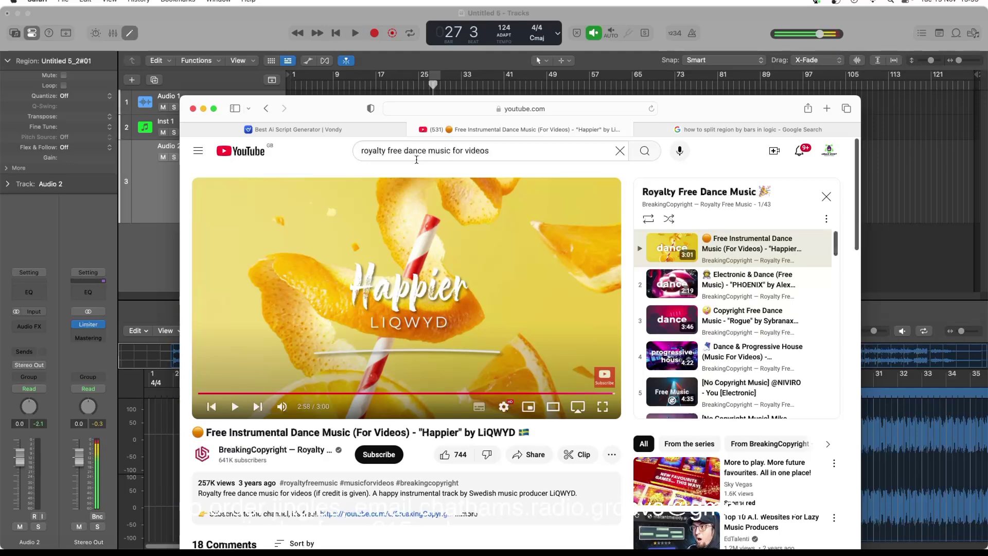
{"action": "left_click", "coordinate": [203, 108]}
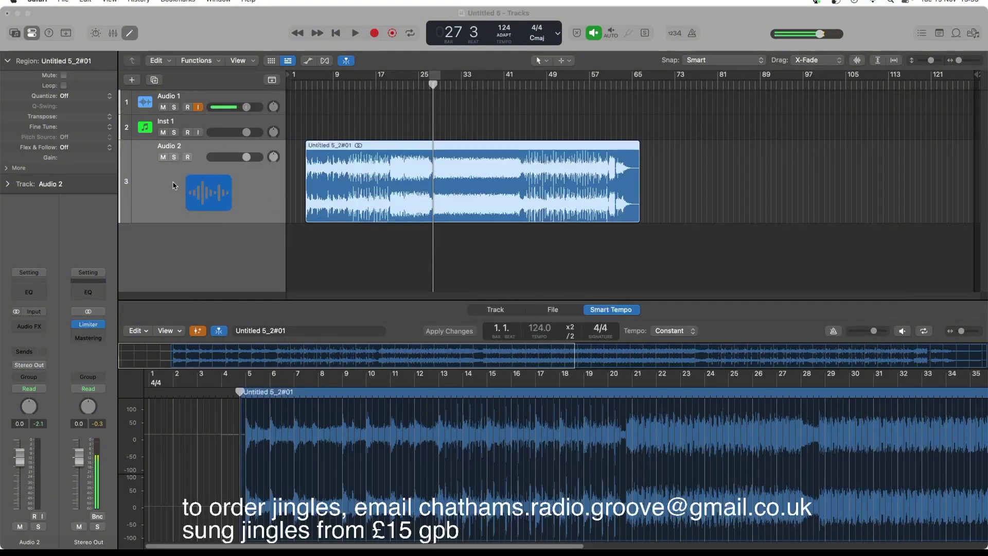
Add a new audio track below Audio 2 and set its input to Input 9-10
{"action": "double_click", "coordinate": [161, 243]}
{"action": "left_click", "coordinate": [162, 241]}
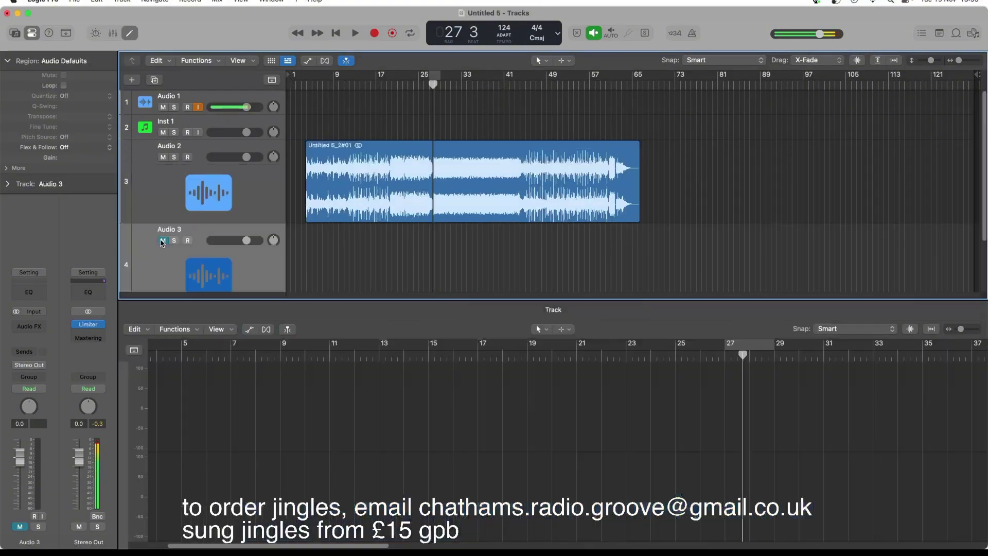
{"action": "left_click", "coordinate": [162, 241]}
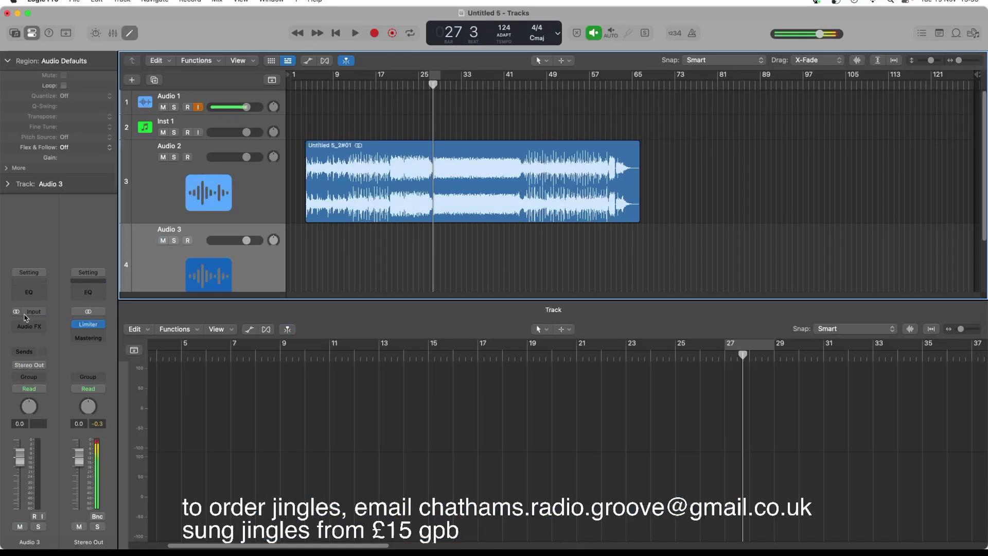
{"action": "left_click", "coordinate": [27, 313]}
{"action": "mouse_move", "coordinate": [37, 323]}
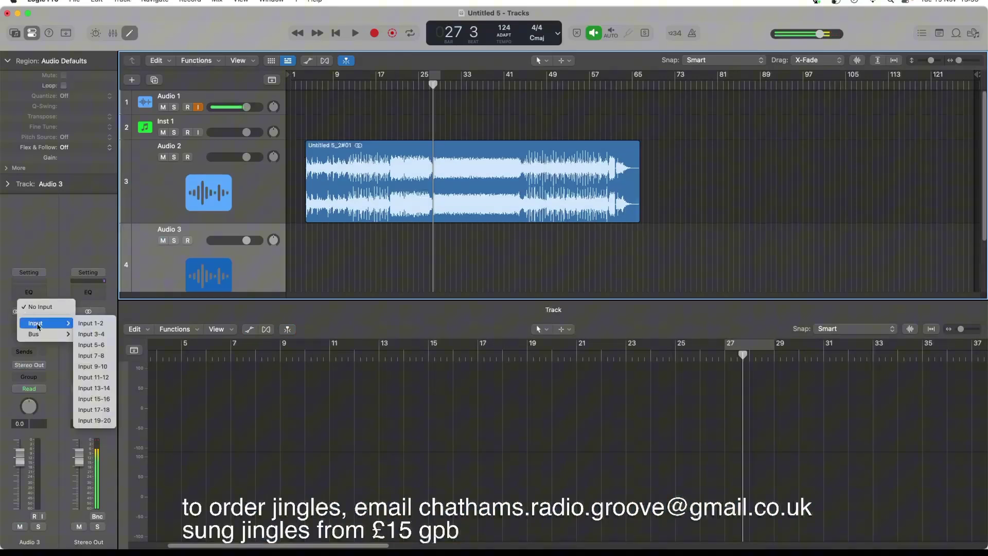
{"action": "left_click", "coordinate": [93, 367]}
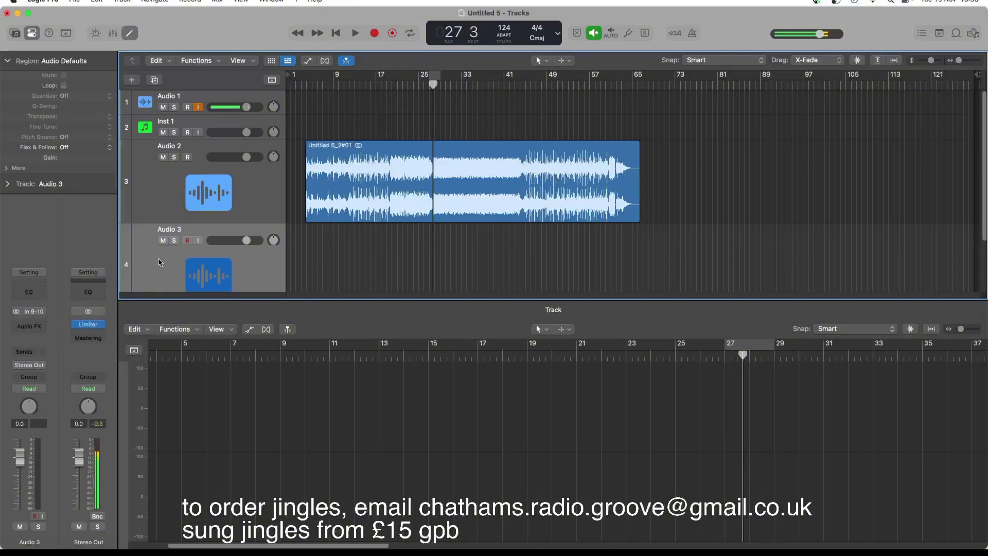
In Safari, play the "PHOENIX" track on YouTube, skip the advert, and move the browser window clear of the tracks
{"action": "scroll", "coordinate": [159, 262], "scroll_direction": "down", "scroll_amount": 1}
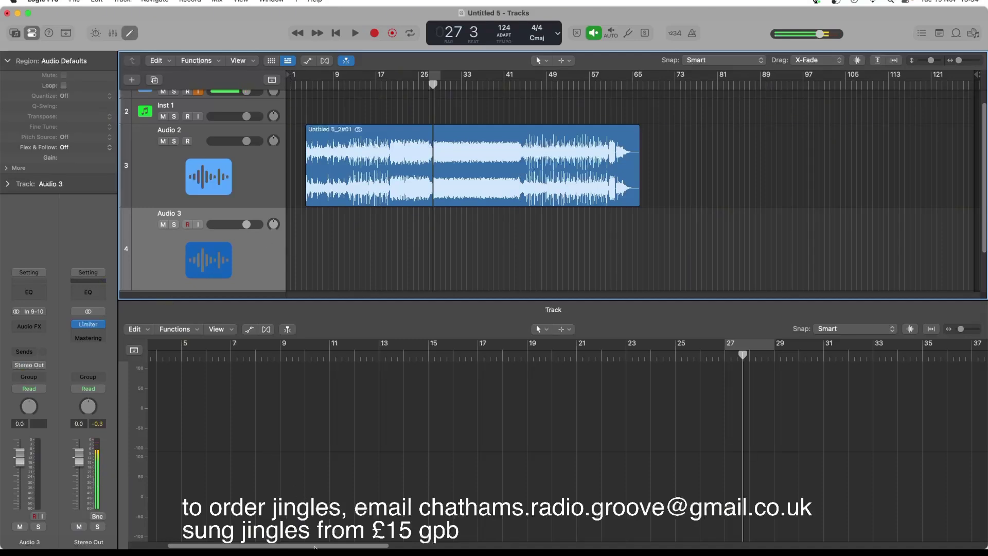
{"action": "mouse_move", "coordinate": [371, 547]}
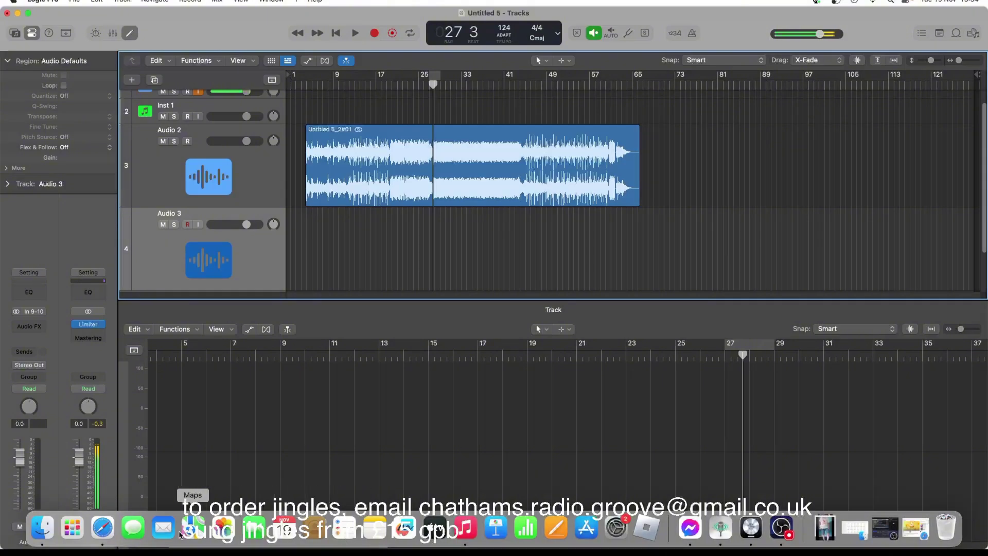
{"action": "left_click", "coordinate": [103, 528]}
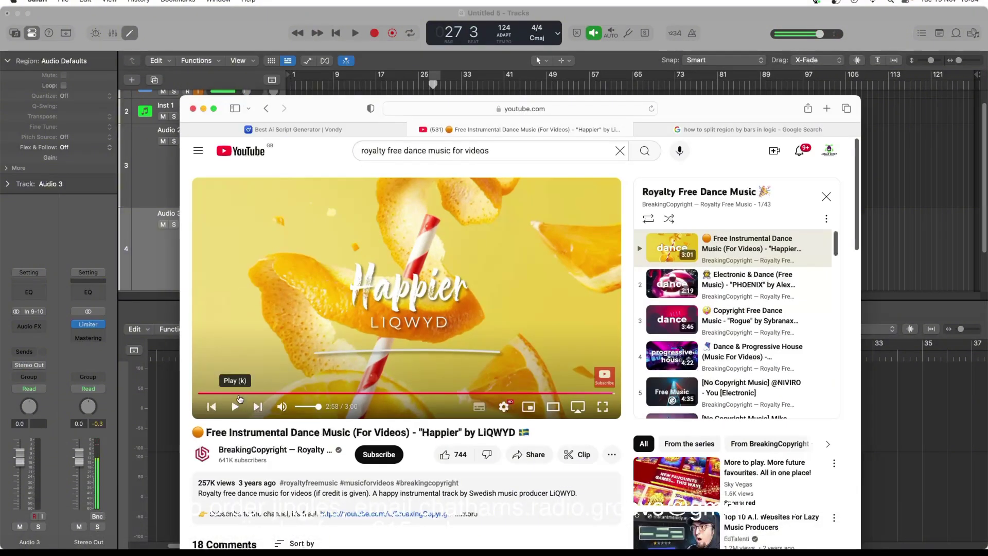
{"action": "left_click", "coordinate": [236, 409]}
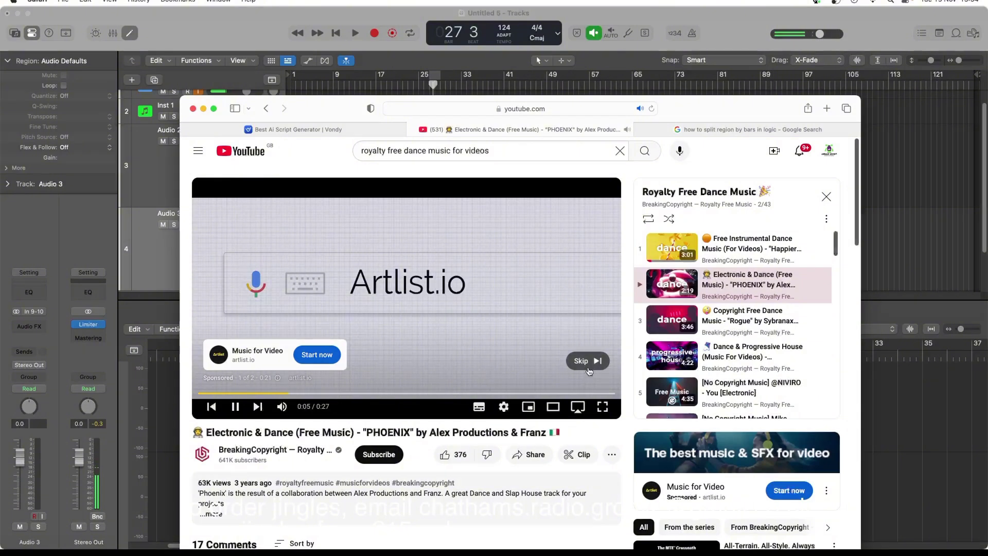
{"action": "left_click", "coordinate": [592, 360]}
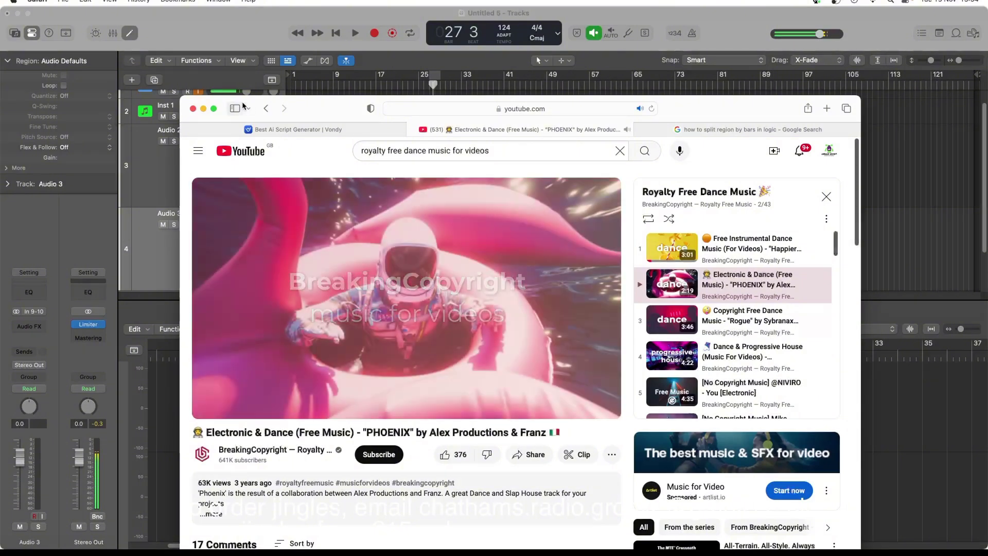
{"action": "left_click_drag", "start_coordinate": [275, 107], "coordinate": [368, 367]}
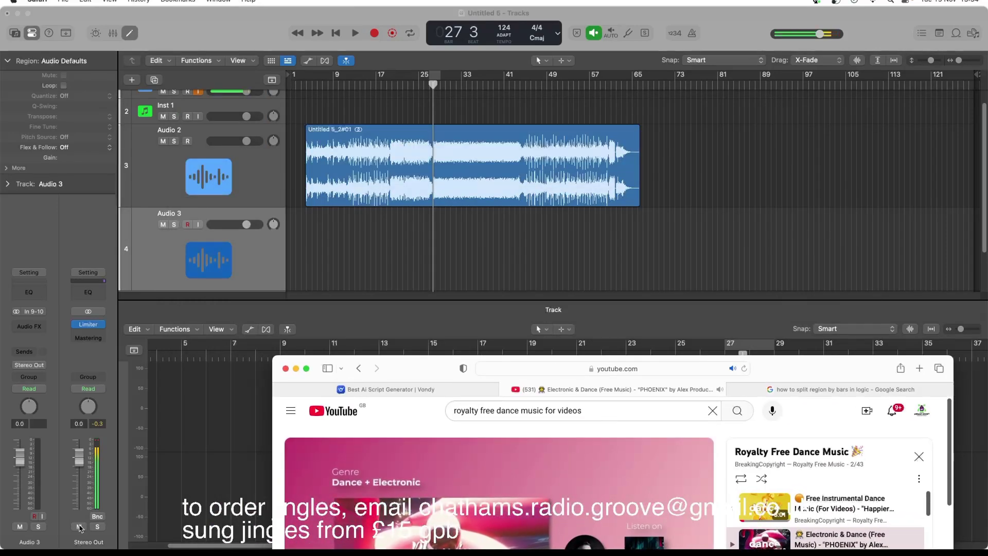
In Logic Pro, record-enable Audio 3 and record a short clip of the browser audio starting at bar 27
{"action": "left_click", "coordinate": [191, 245]}
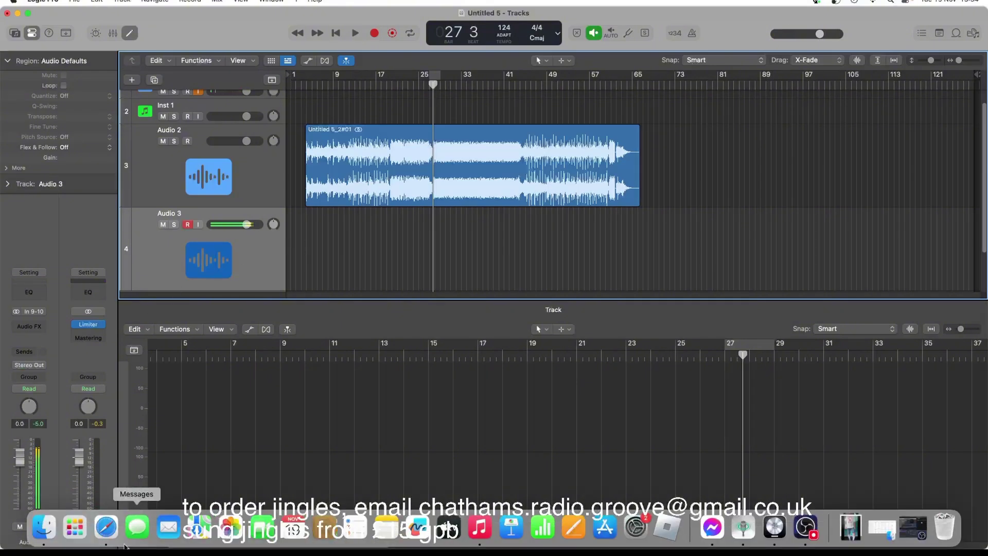
{"action": "key", "text": "r"}
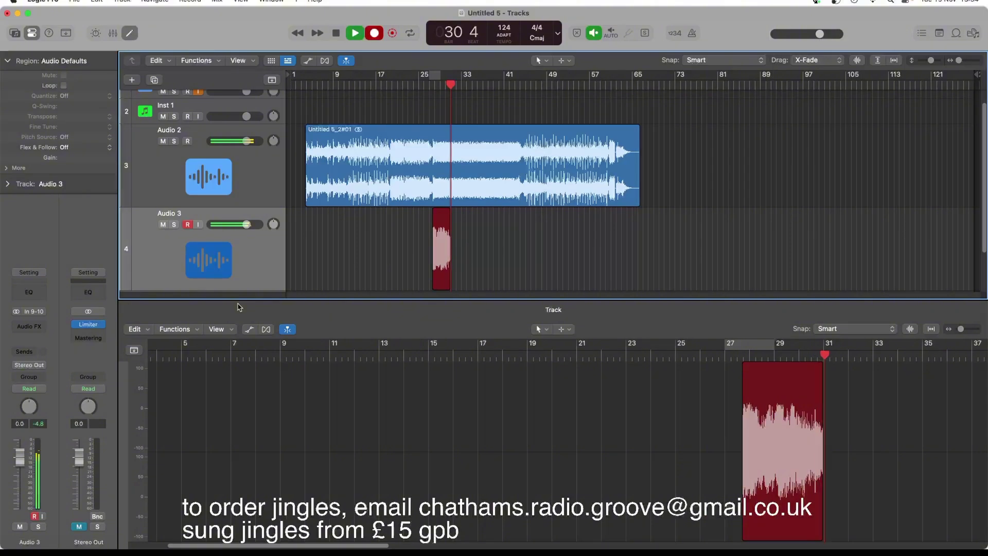
{"action": "key", "text": "space"}
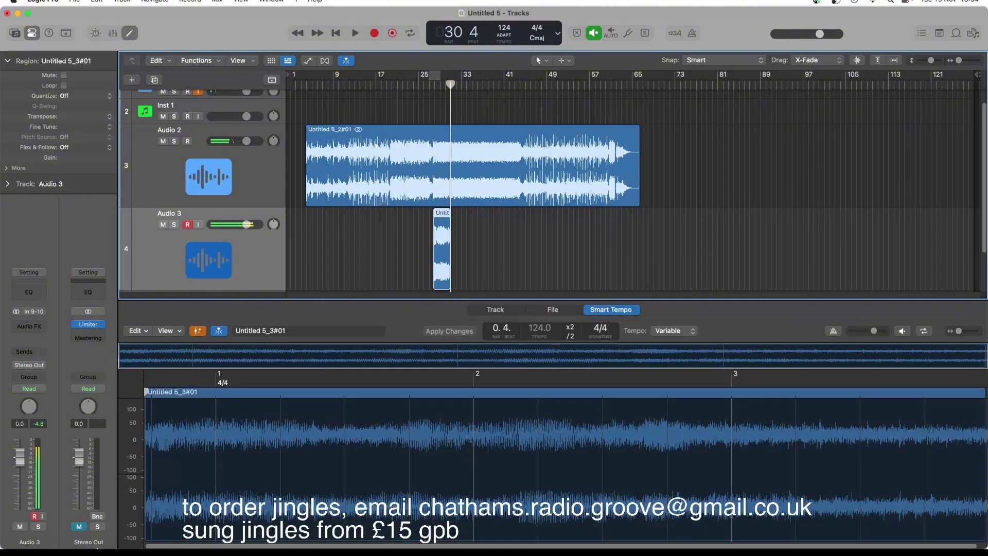
Pause the YouTube video in Safari, and back in Logic Pro set the Audio 3 track's input to No Input
{"action": "left_click", "coordinate": [108, 526]}
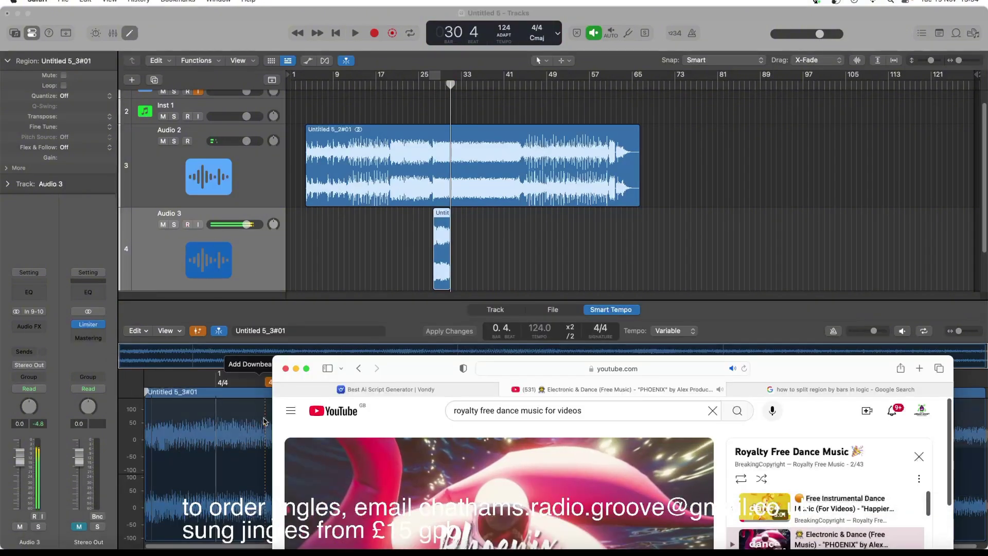
{"action": "left_click_drag", "start_coordinate": [436, 368], "coordinate": [394, 78]}
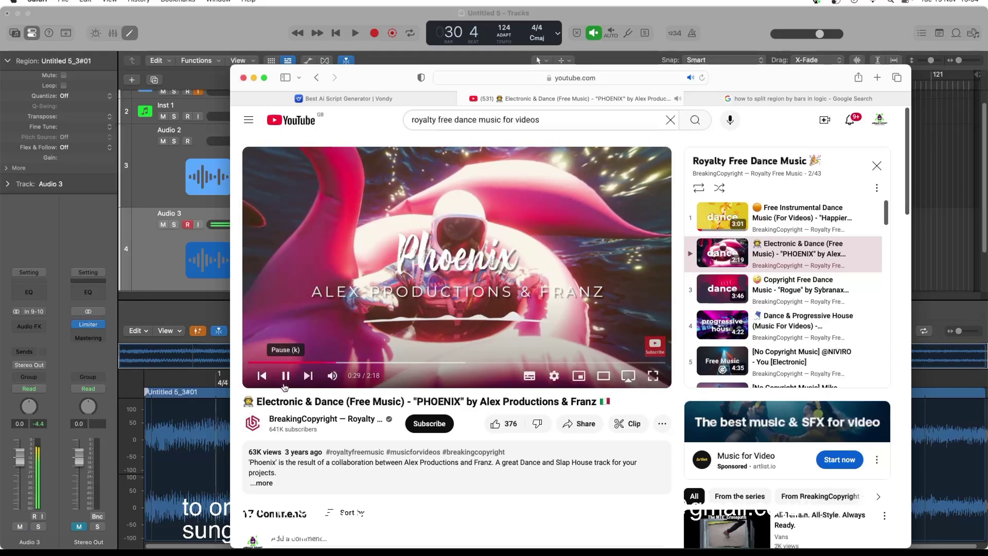
{"action": "left_click", "coordinate": [286, 376]}
{"action": "left_click", "coordinate": [253, 79]}
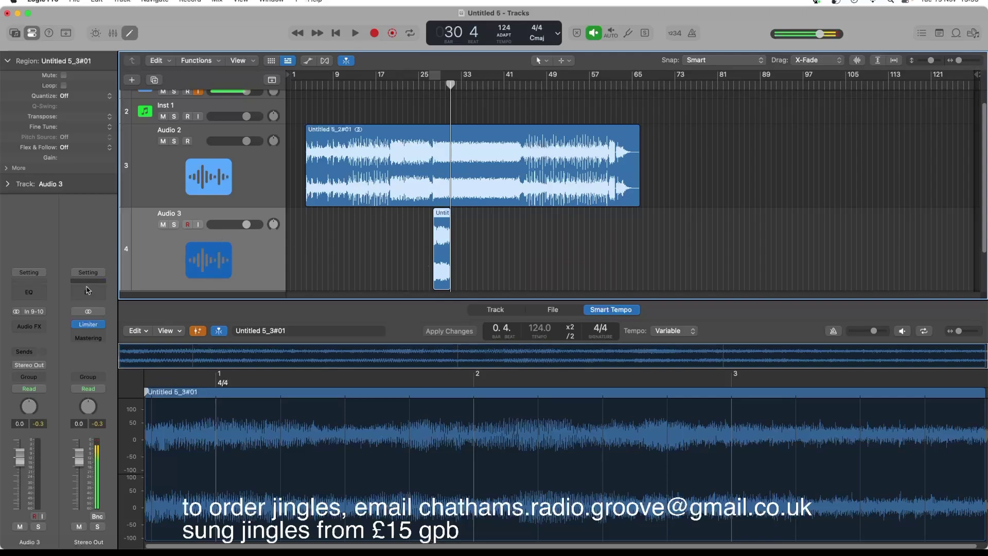
{"action": "left_click", "coordinate": [36, 313]}
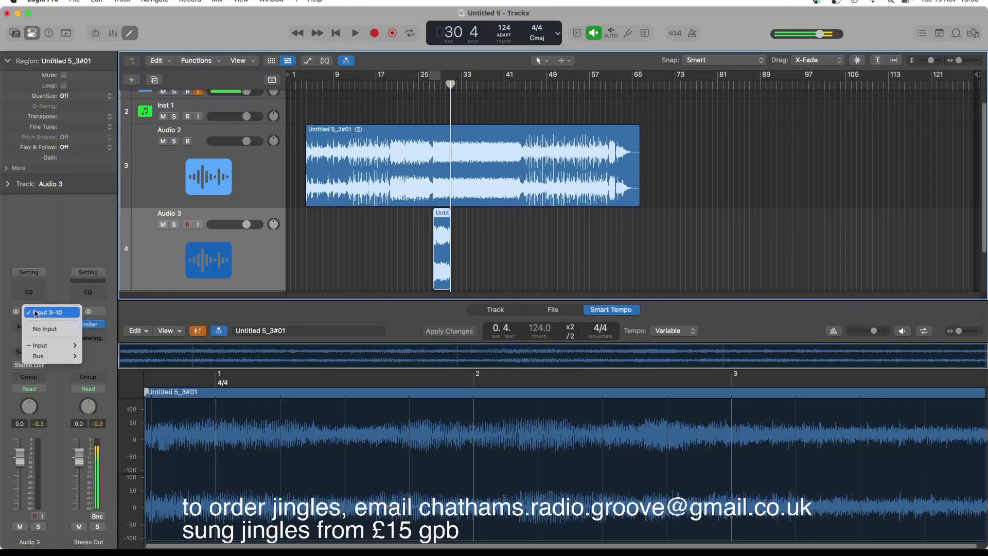
{"action": "left_click", "coordinate": [45, 329]}
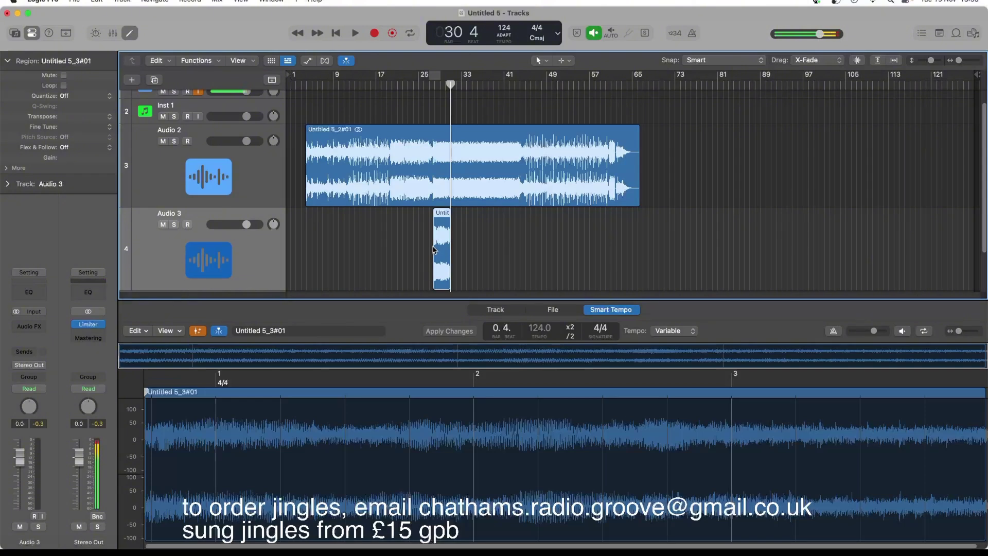
Audition the new recording on Audio 3 in solo, and delete its region after unsoloing the track
{"action": "left_click", "coordinate": [176, 225]}
{"action": "key", "text": "space"}
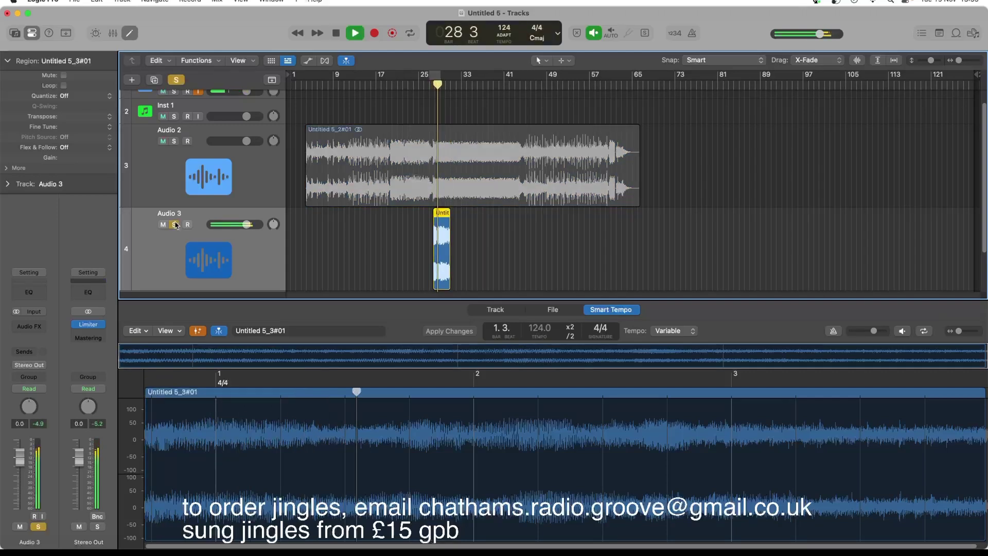
{"action": "key", "text": "space"}
{"action": "left_click", "coordinate": [175, 225]}
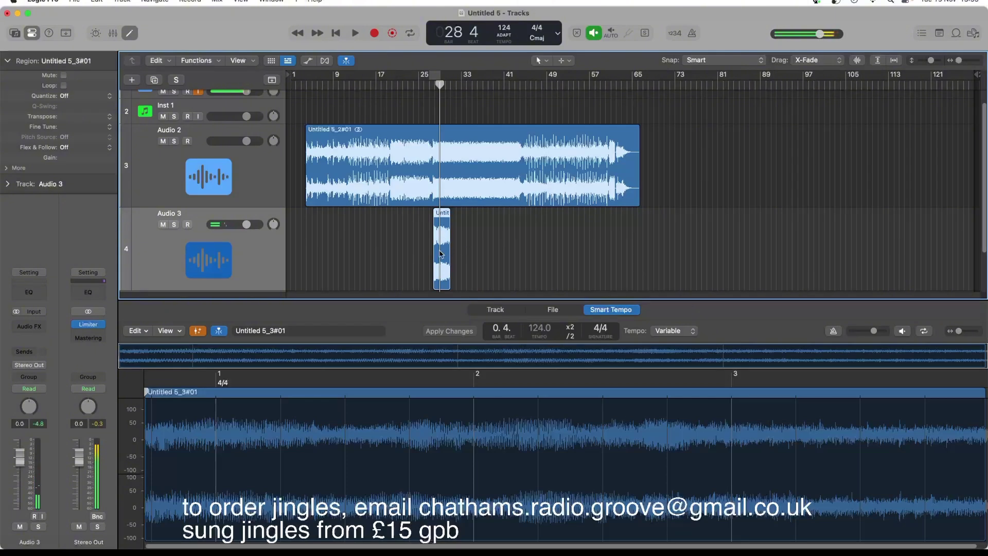
{"action": "key", "text": "BackSpace"}
{"action": "left_click", "coordinate": [581, 212]}
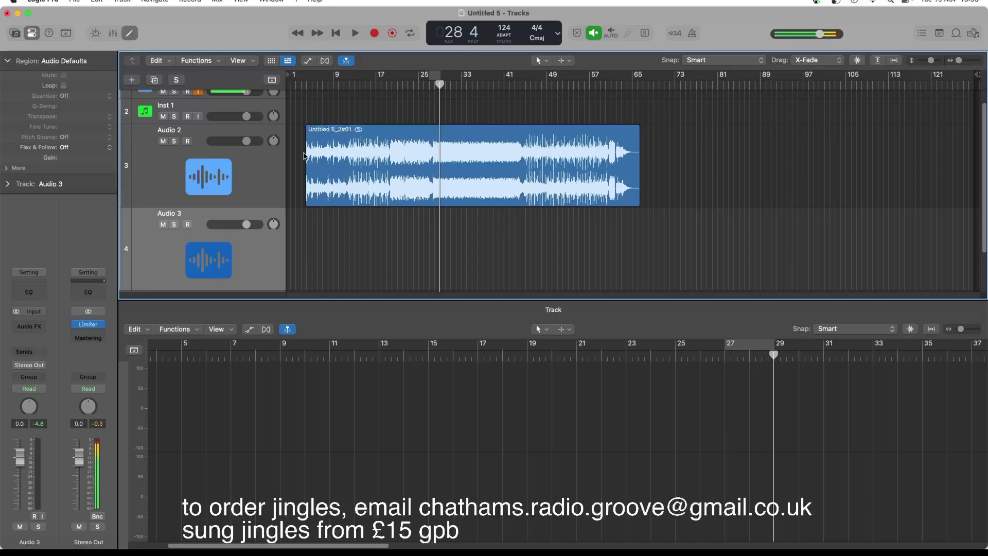
Listen to the Audio 2 song from the current position and again near its ending from bar 61
{"action": "key", "text": "space"}
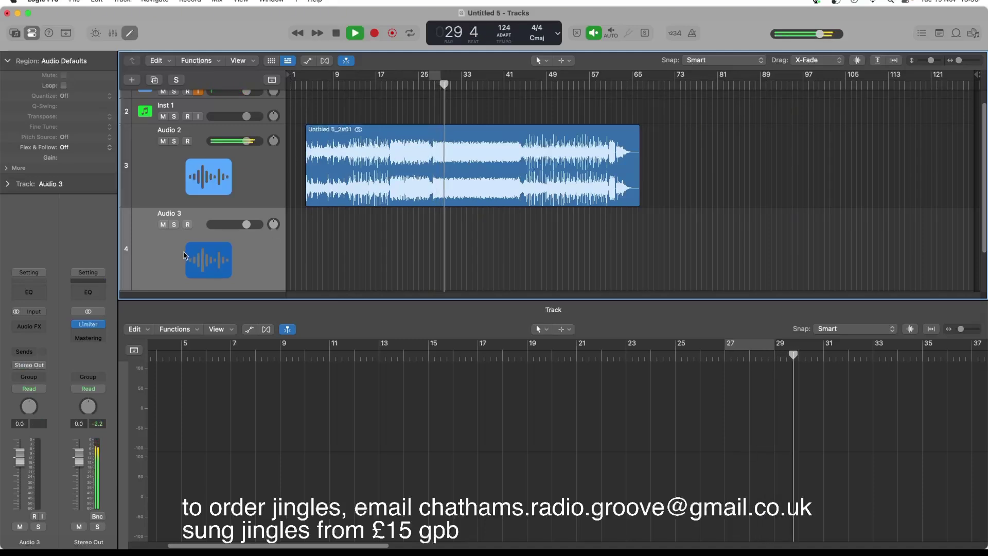
{"action": "key", "text": "space"}
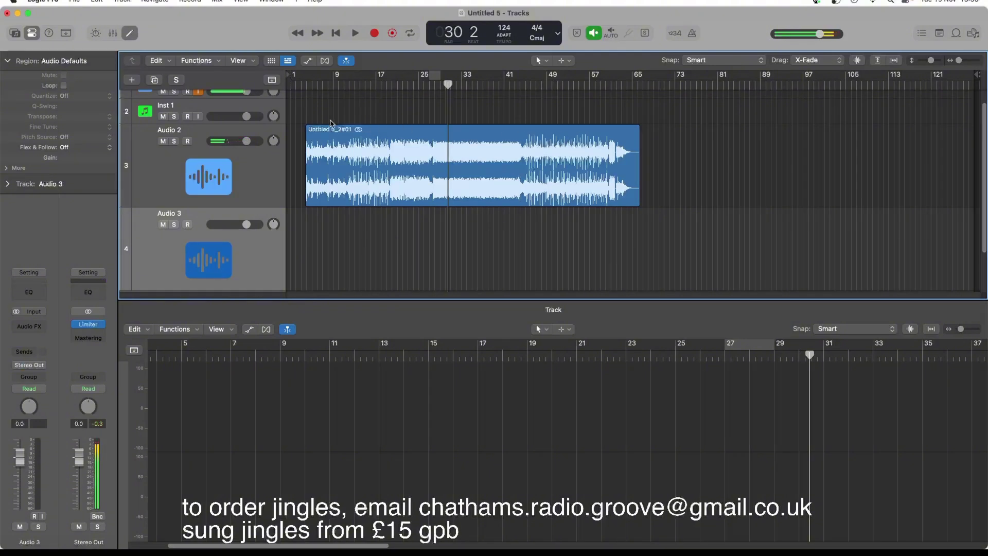
{"action": "left_click", "coordinate": [611, 84]}
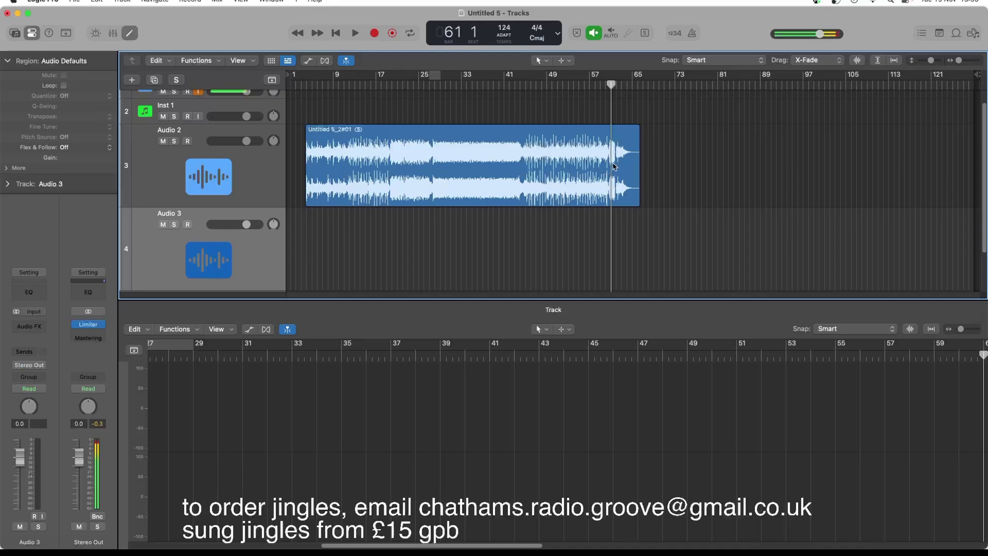
{"action": "key", "text": "space"}
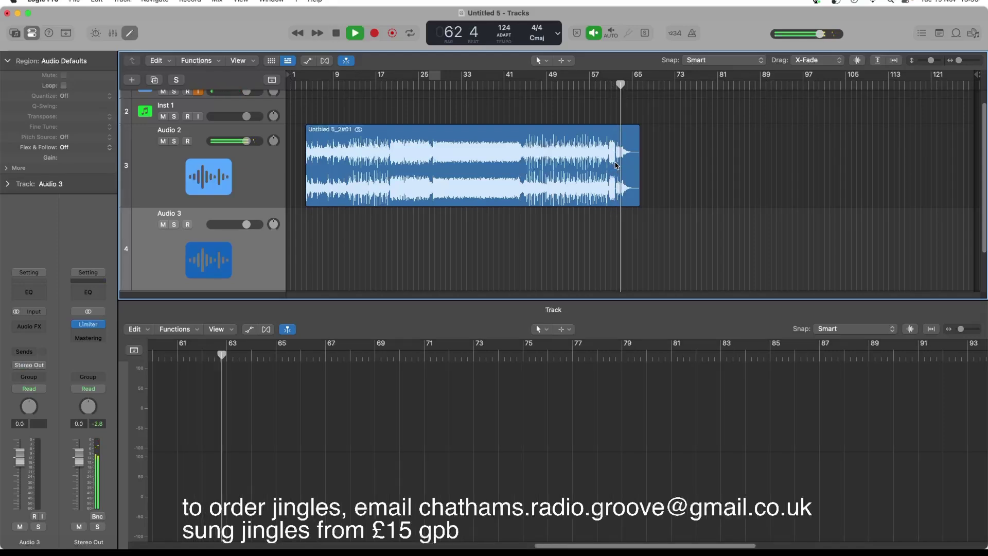
{"action": "key", "text": "space"}
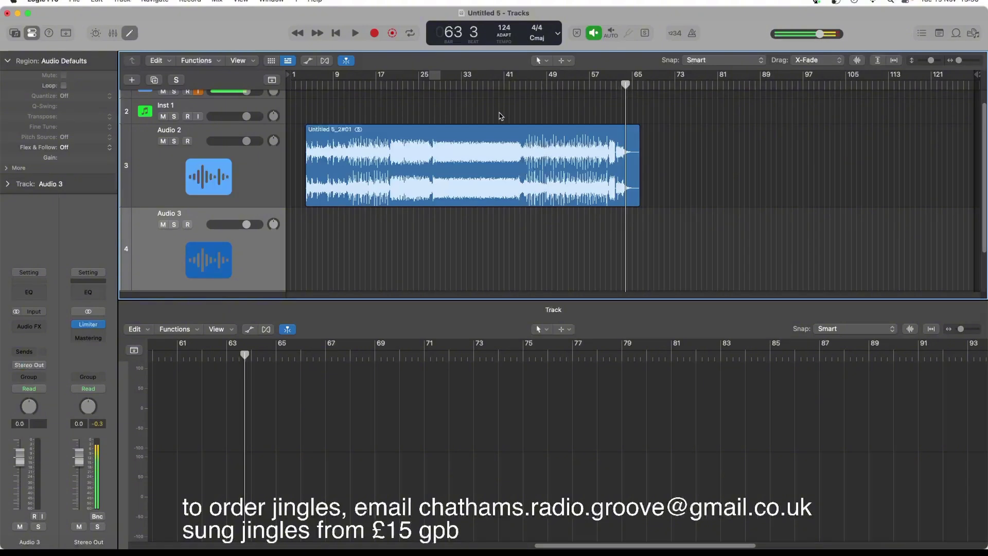
With the Scissors tool, split the Audio 2 region into equal sections from bar 25 and the second section into two-bar pieces
{"action": "key", "text": "t"}
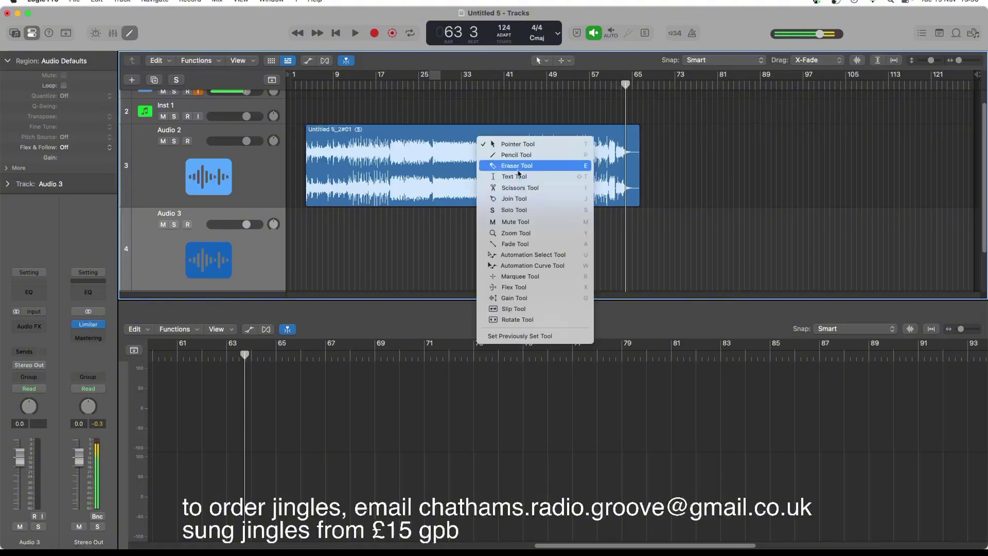
{"action": "left_click", "coordinate": [524, 189]}
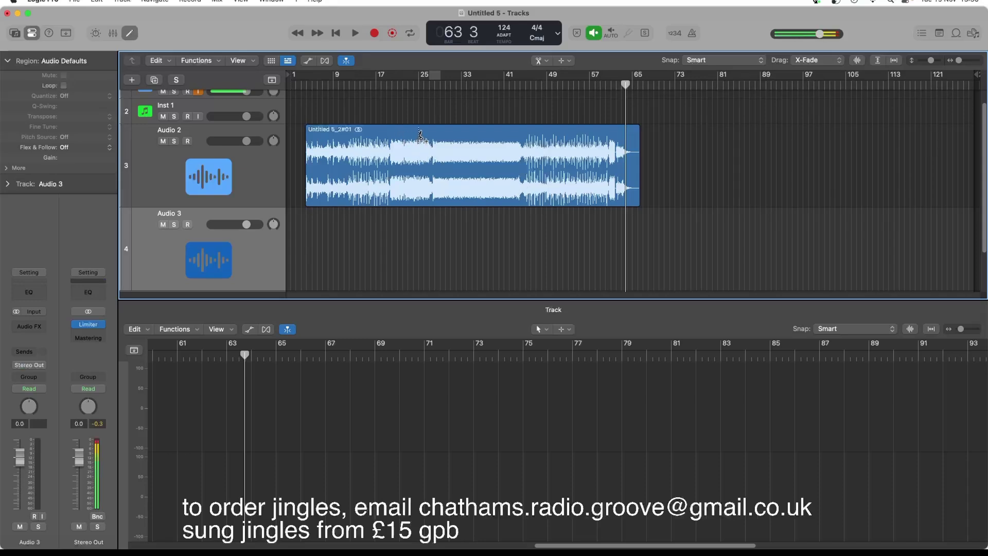
{"action": "left_click", "coordinate": [419, 134], "text": "alt"}
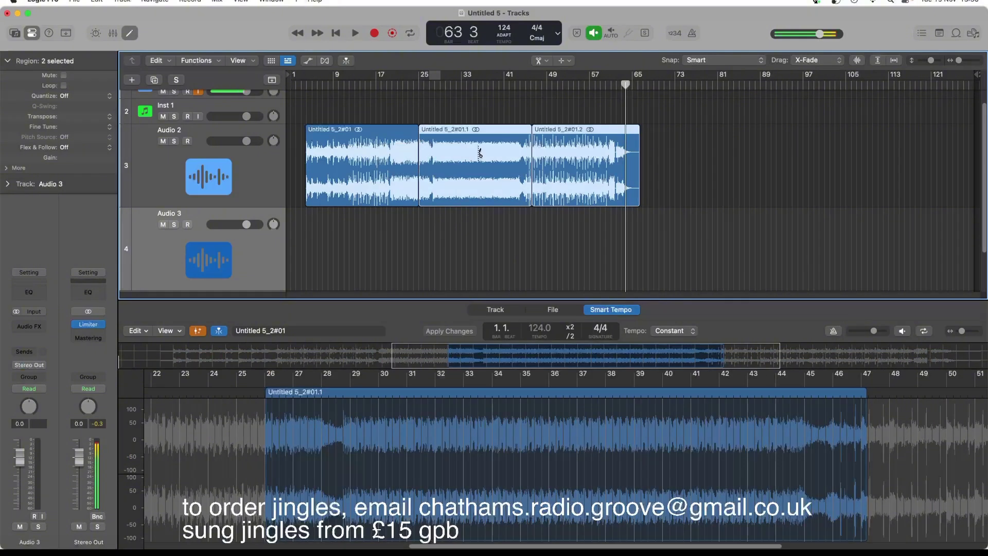
{"action": "left_click_drag", "start_coordinate": [958, 63], "coordinate": [962, 60]}
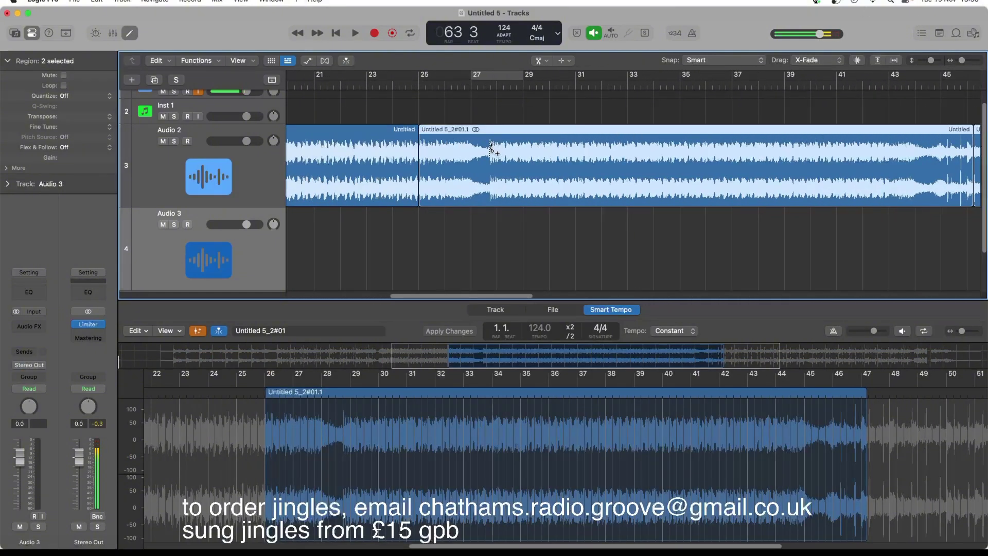
{"action": "left_click", "coordinate": [474, 139], "text": "alt"}
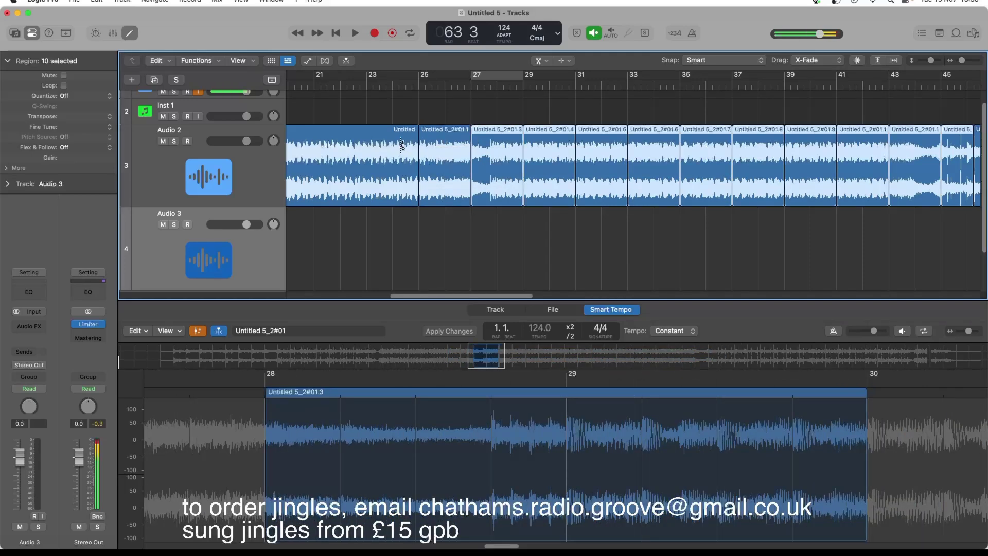
Split the opening Audio 2 region into equal sections from bar 13 and the second section into four-bar pieces, and return to the Pointer tool
{"action": "left_click_drag", "start_coordinate": [964, 62], "coordinate": [960, 60]}
{"action": "left_click", "coordinate": [297, 34]}
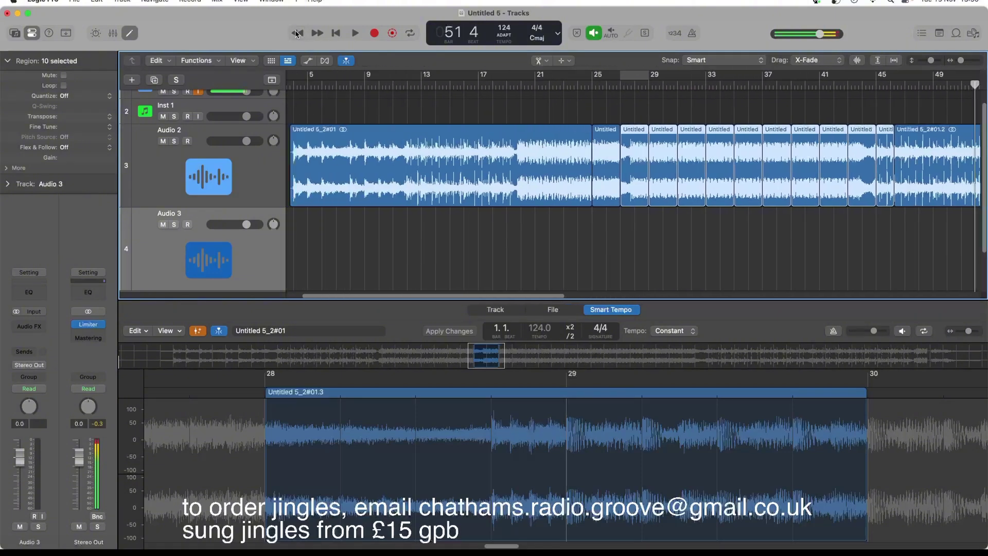
{"action": "left_click", "coordinate": [422, 133], "text": "alt"}
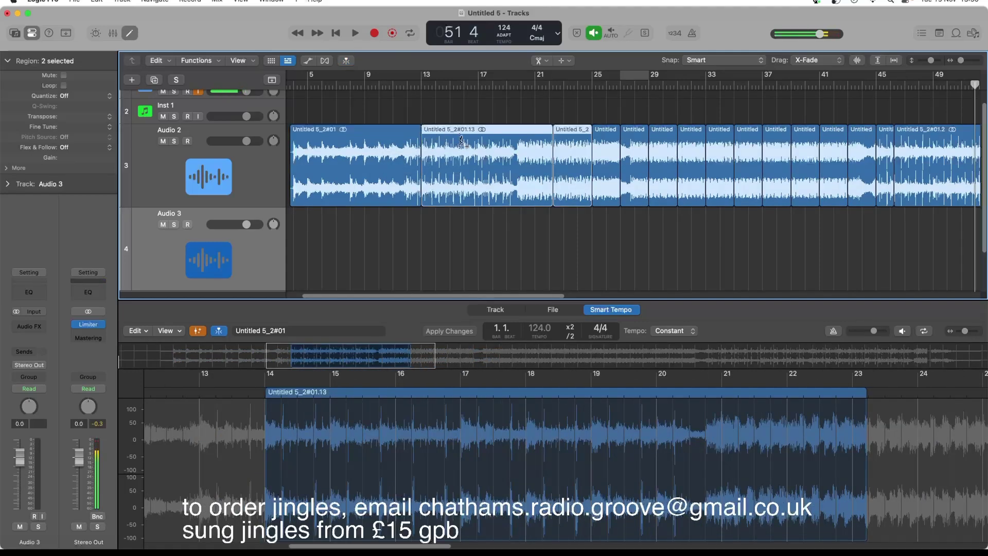
{"action": "left_click", "coordinate": [479, 137], "text": "alt"}
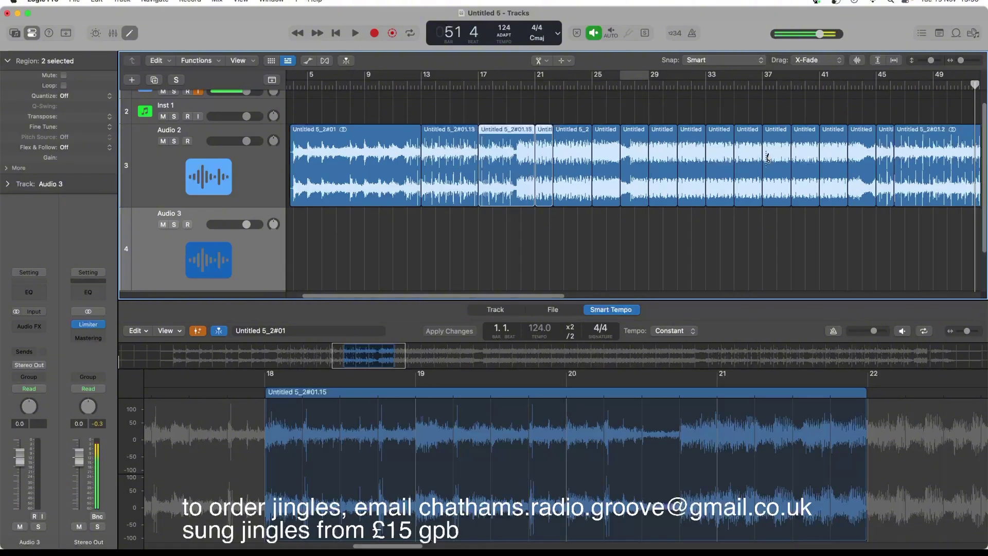
{"action": "left_click_drag", "start_coordinate": [963, 63], "coordinate": [959, 62]}
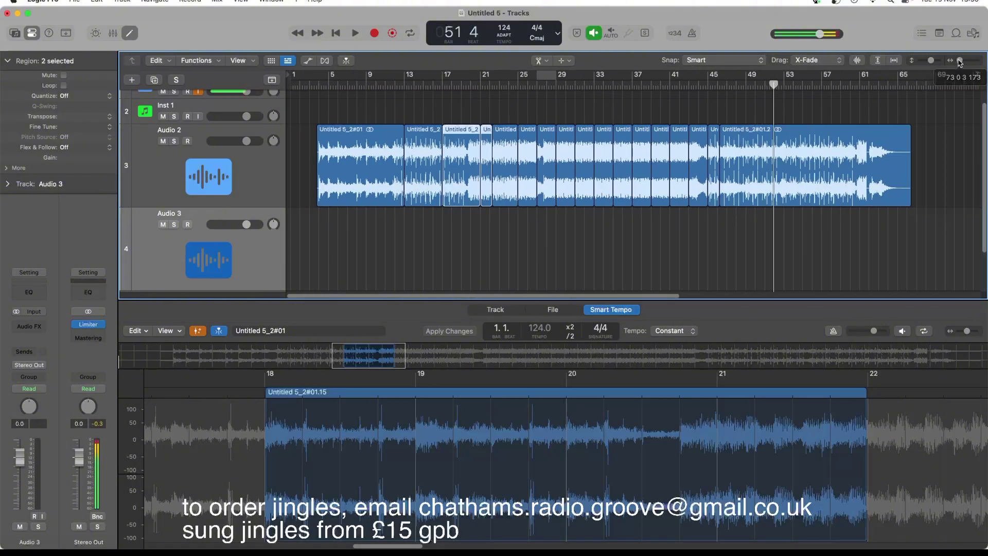
{"action": "left_click", "coordinate": [541, 61]}
{"action": "left_click", "coordinate": [545, 74]}
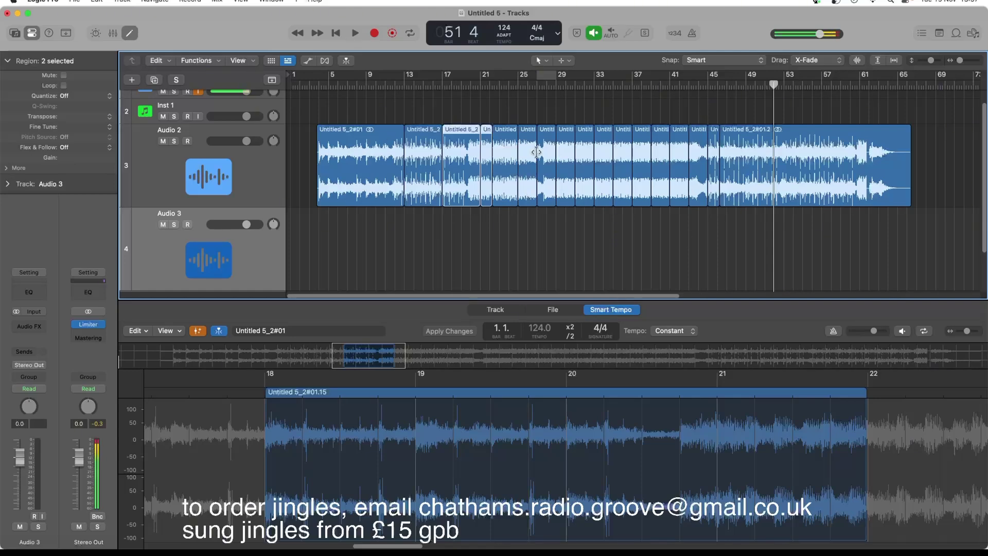
{"action": "left_click", "coordinate": [130, 33]}
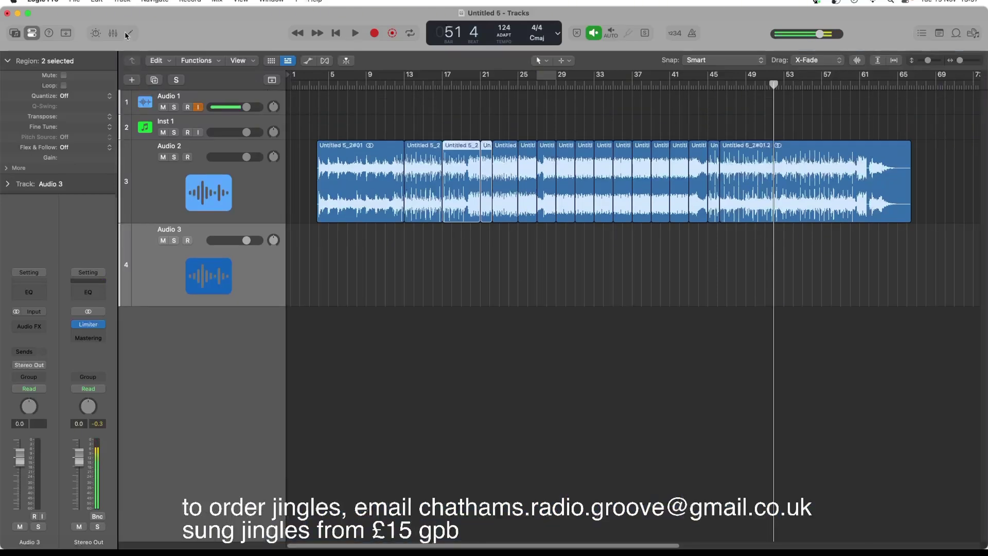
{"action": "left_click", "coordinate": [130, 33]}
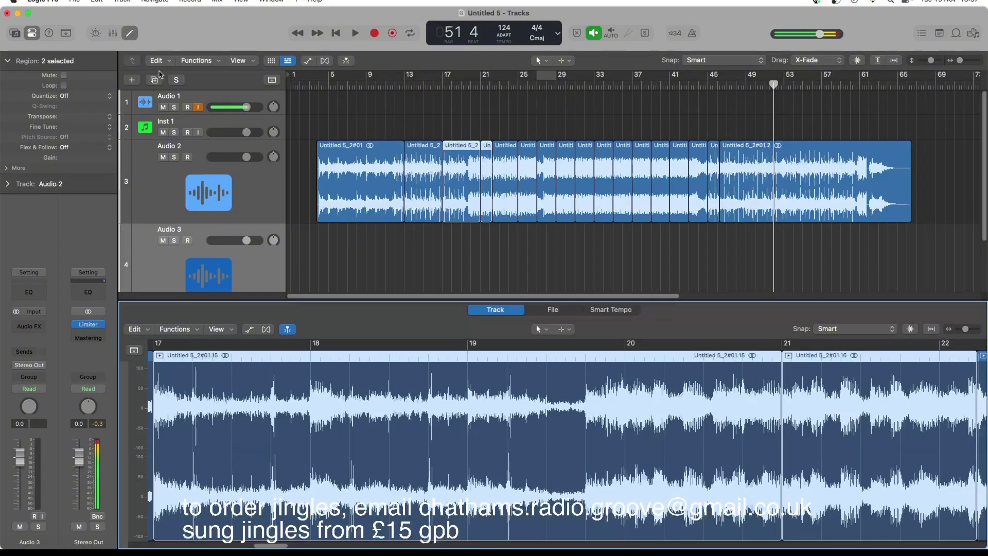
{"action": "left_click", "coordinate": [609, 310]}
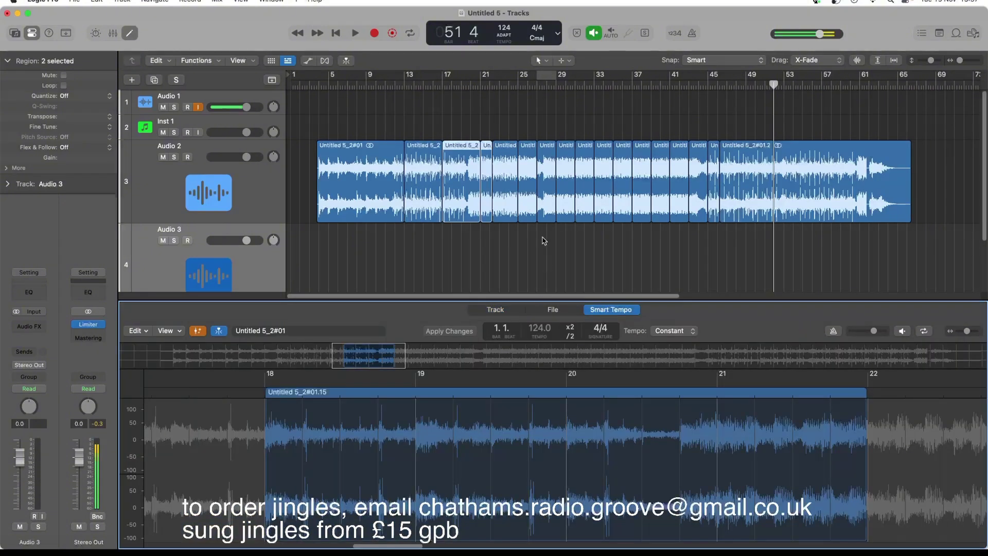
Play the song briefly from the playhead and look at the project tempo mode options without changing the mode
{"action": "key", "text": "space"}
{"action": "key", "text": "space"}
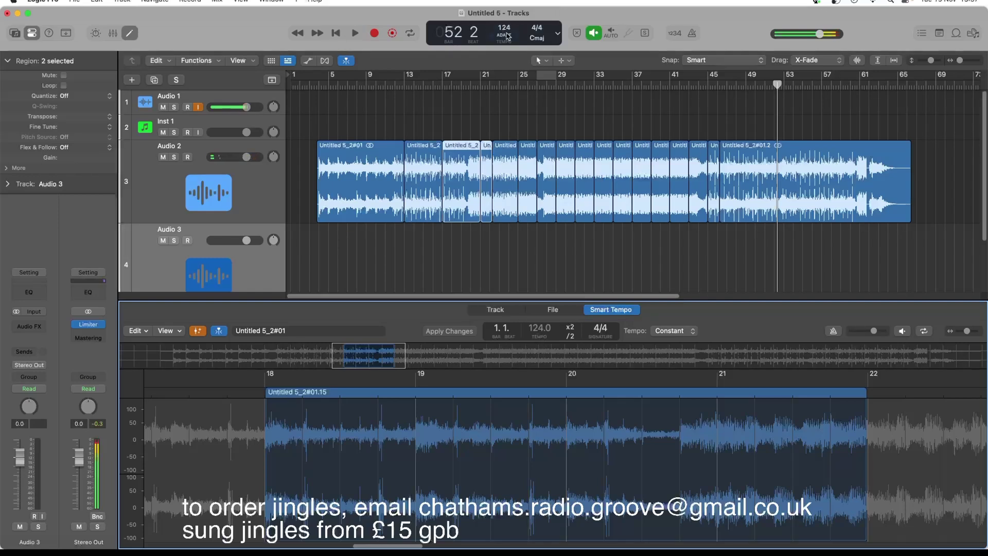
{"action": "left_click", "coordinate": [504, 33]}
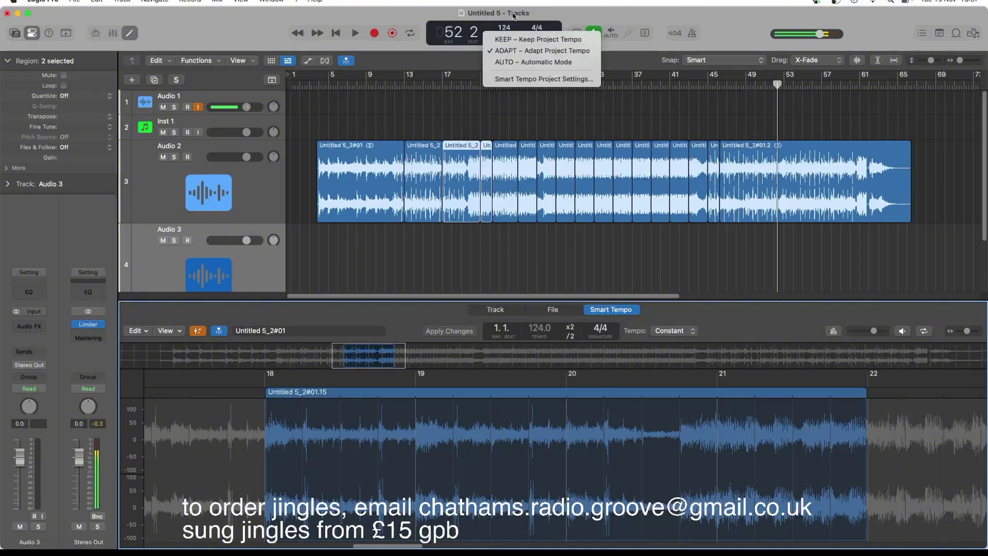
{"action": "left_click", "coordinate": [533, 108]}
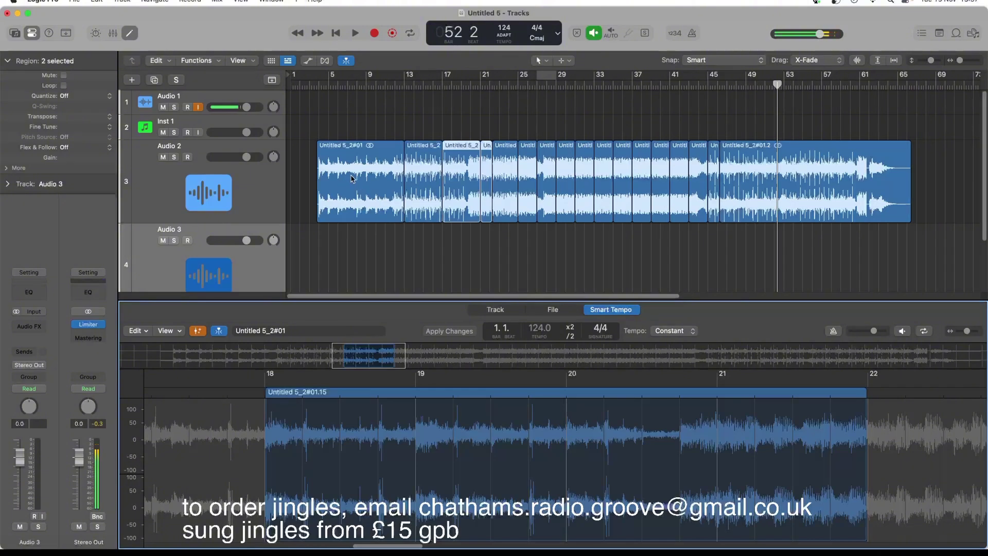
Locate the start of bar 20 by ear and split the Audio 2 region there at the playhead
{"action": "left_click", "coordinate": [466, 85]}
{"action": "key", "text": "space"}
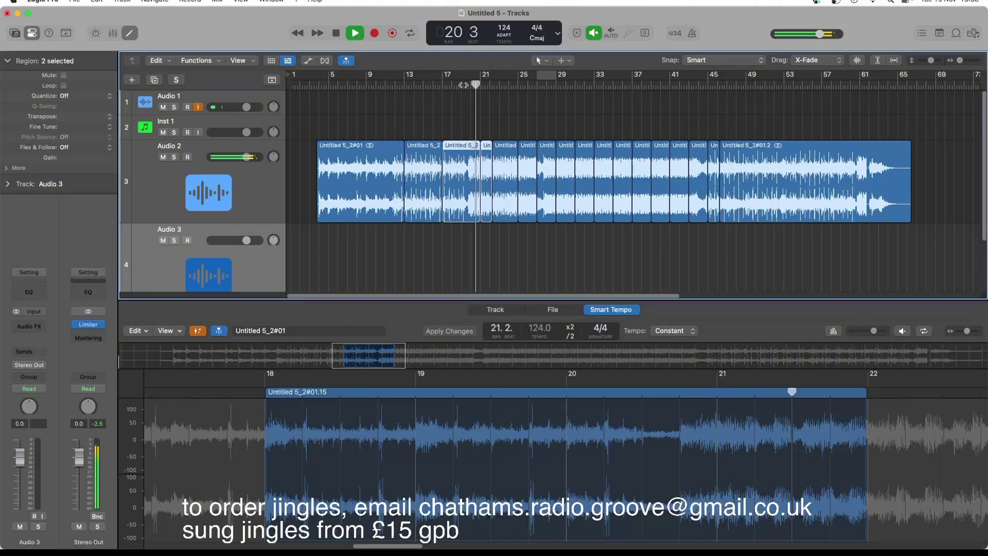
{"action": "left_click", "coordinate": [466, 86]}
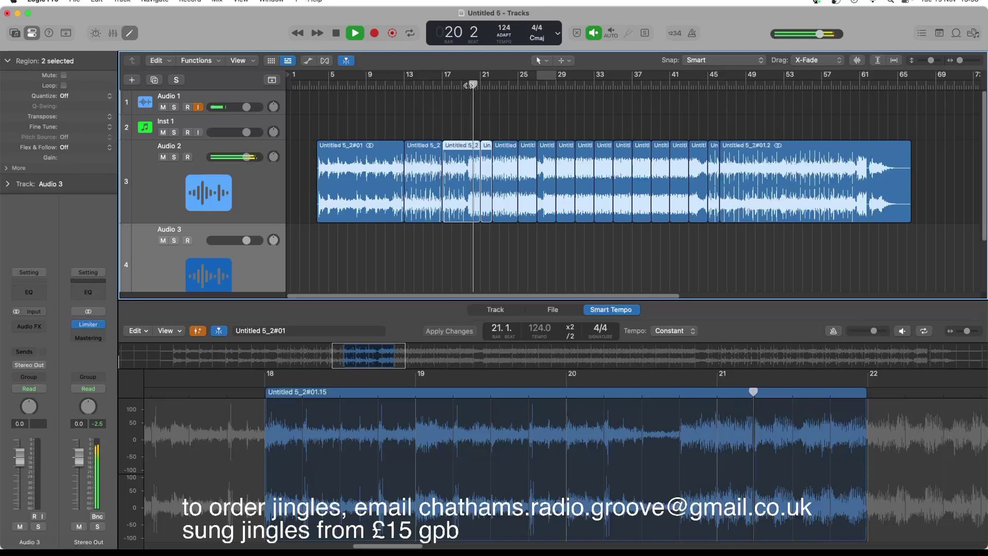
{"action": "left_click", "coordinate": [466, 85]}
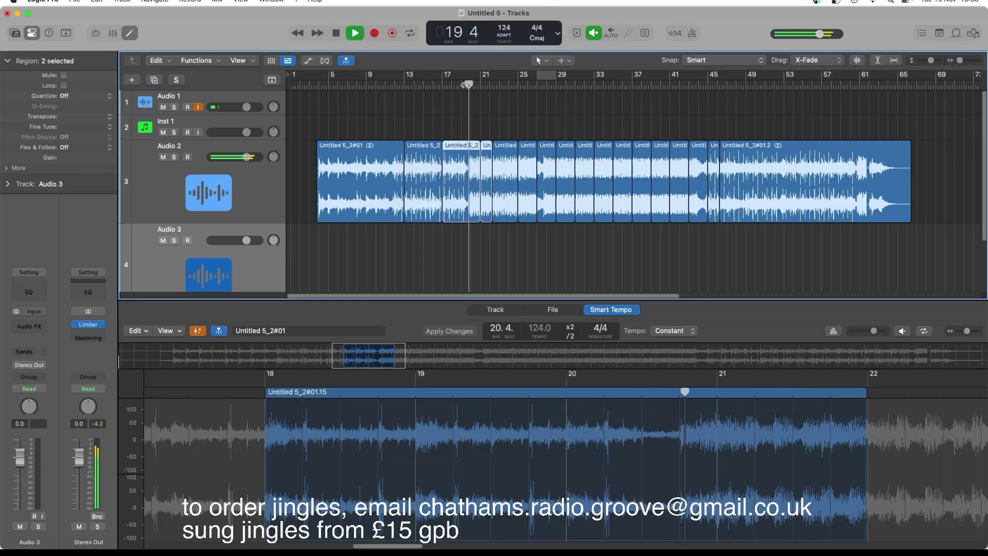
{"action": "key", "text": "space"}
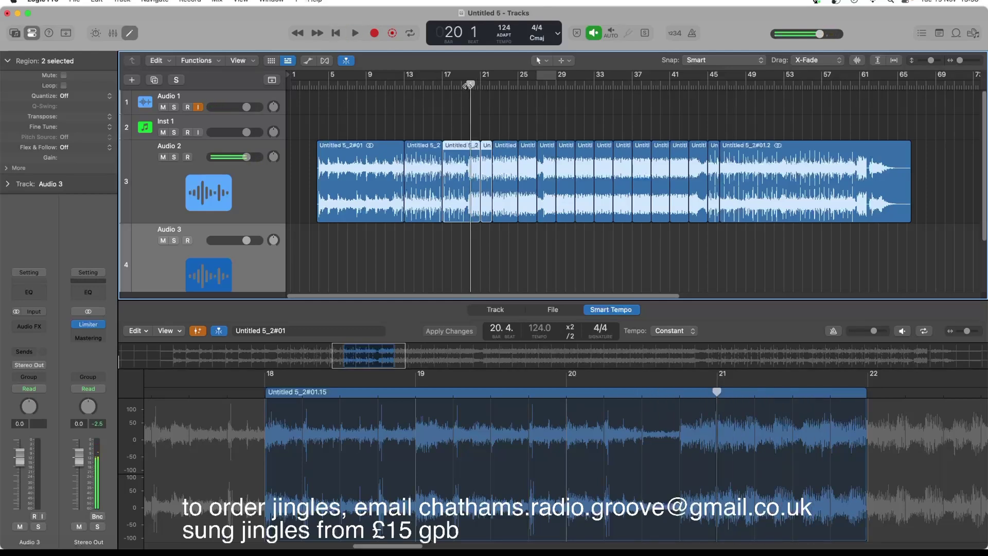
{"action": "key", "text": "space"}
{"action": "key", "text": "space"}
{"action": "right_click", "coordinate": [471, 166]}
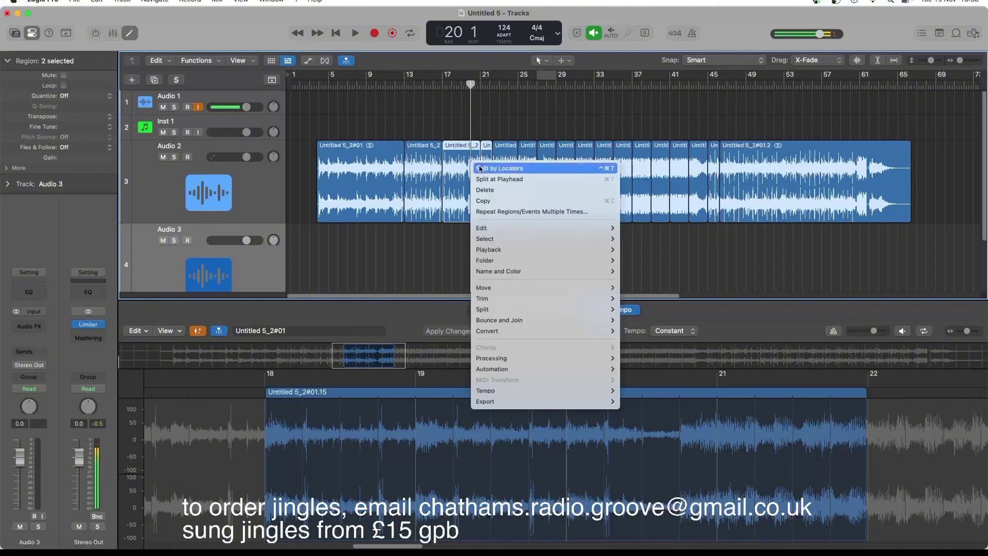
{"action": "left_click", "coordinate": [484, 179]}
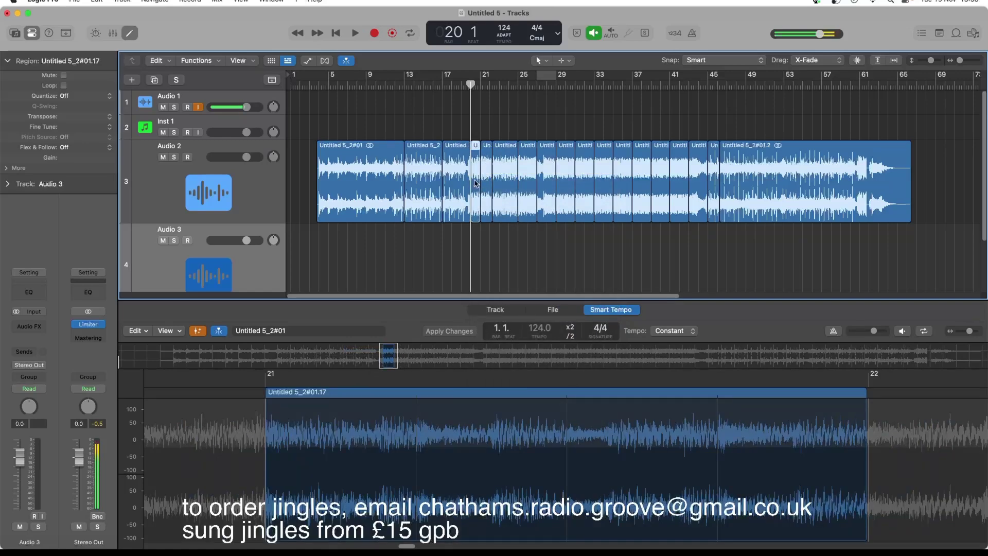
Move the Audio 2 regions between bars 20 and 45 straight down to Audio 3, and delete the Audio 2 region starting at bar 17
{"action": "scroll", "coordinate": [475, 183], "scroll_direction": "down", "scroll_amount": 2}
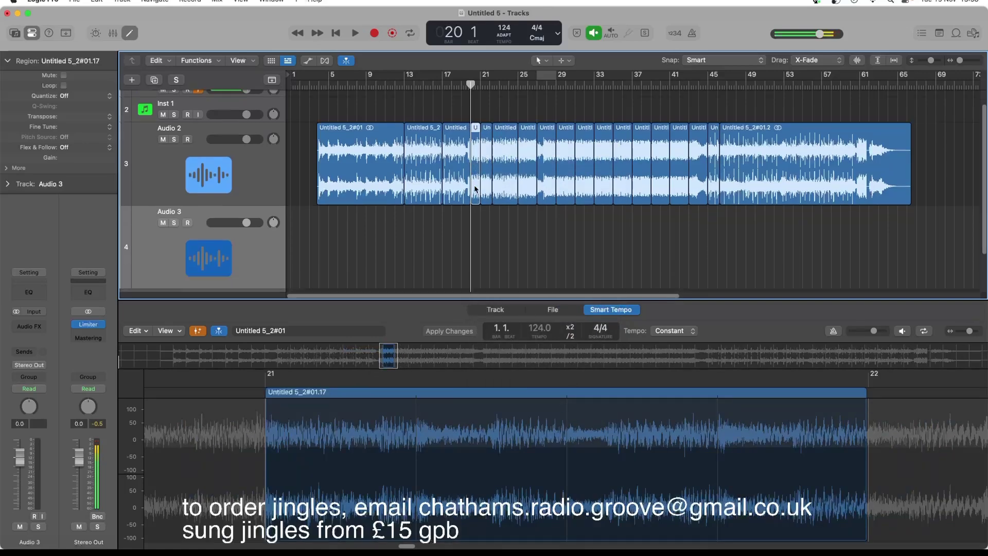
{"action": "left_click_drag", "start_coordinate": [474, 183], "coordinate": [475, 266]}
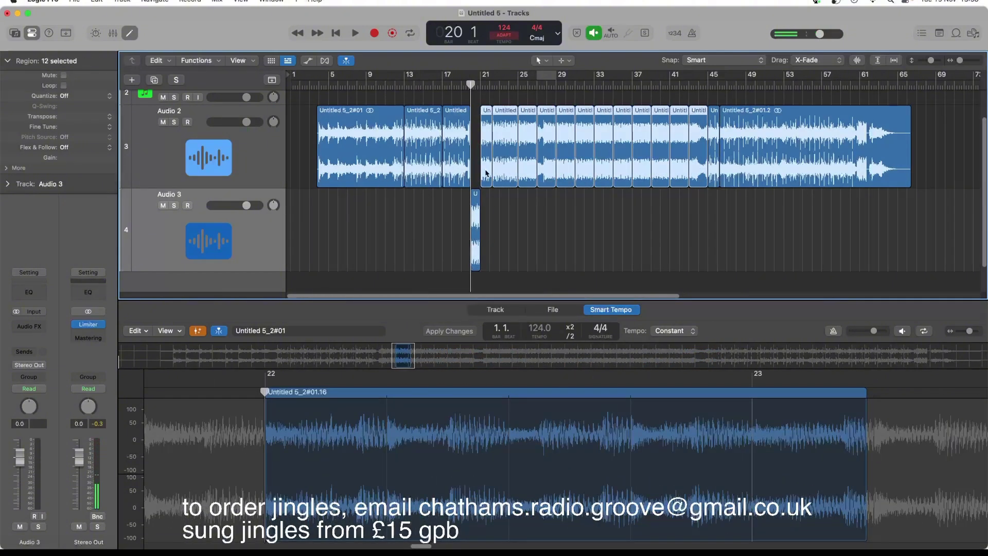
{"action": "left_click_drag", "start_coordinate": [485, 174], "coordinate": [488, 225]}
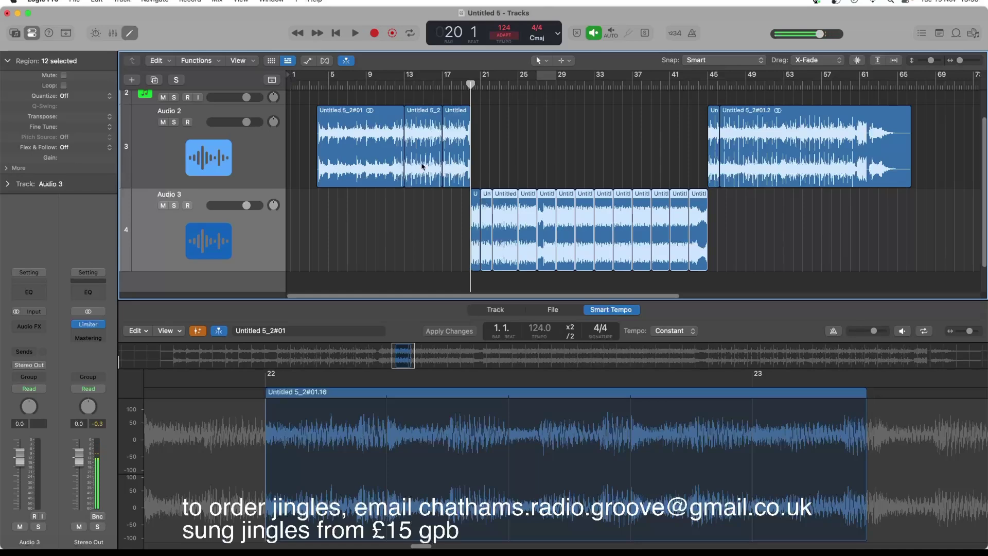
{"action": "left_click", "coordinate": [460, 152]}
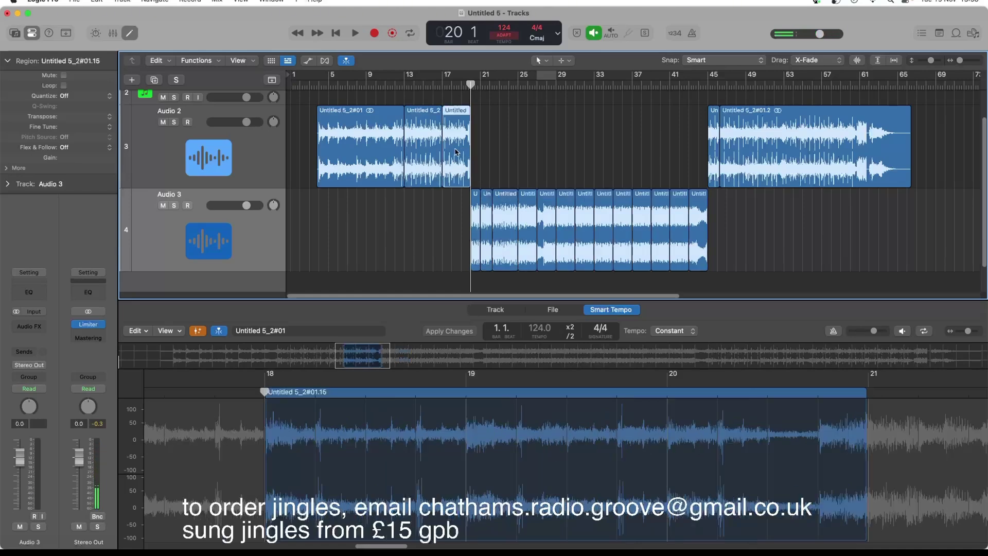
{"action": "key", "text": "Delete"}
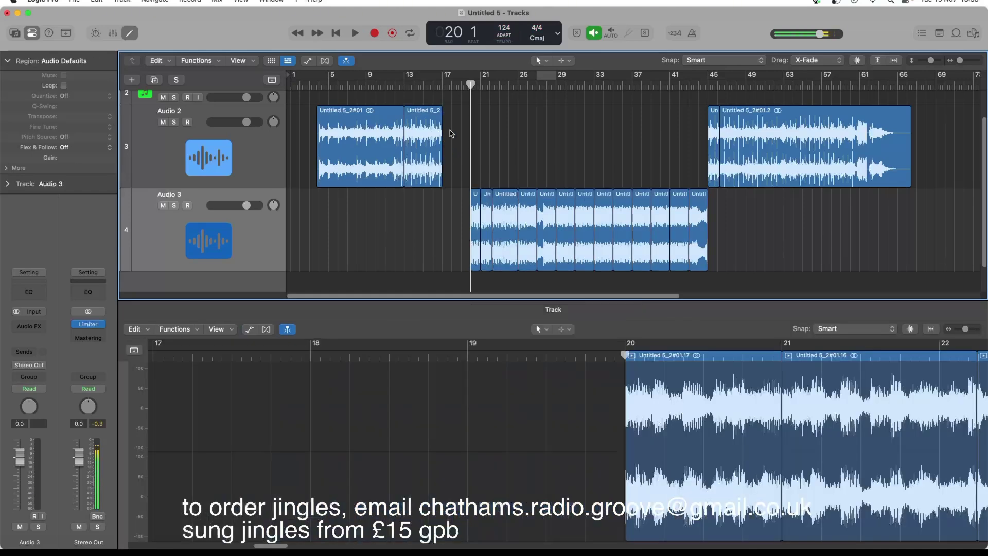
Audition the start of the Audio 3 regions and extend the first region's beginning back to about halfway through bar 19
{"action": "double_click", "coordinate": [464, 85]}
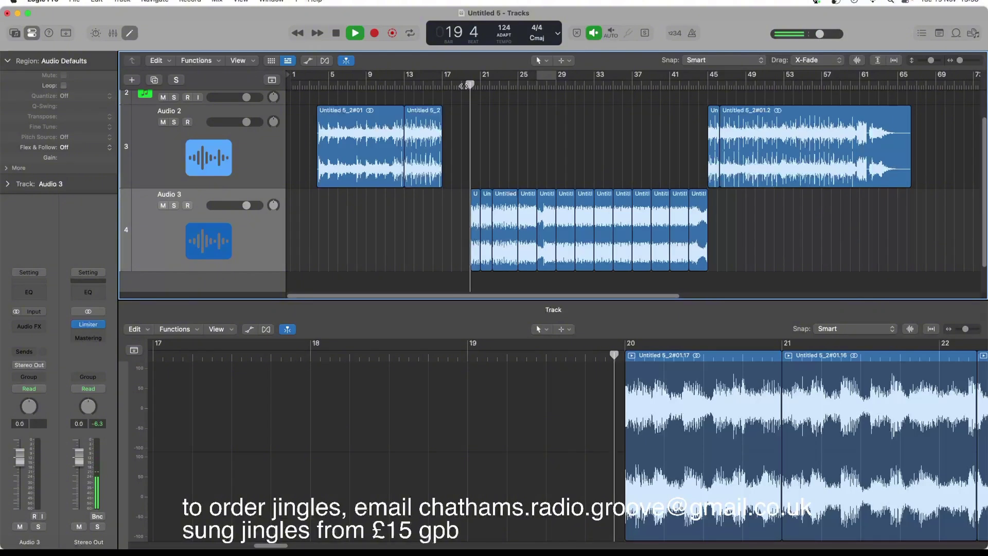
{"action": "key", "text": "space"}
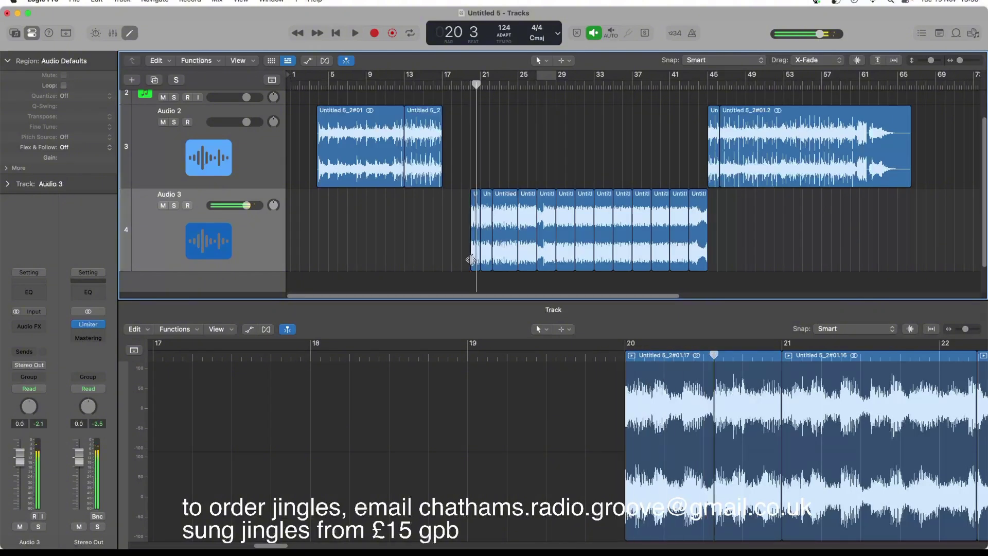
{"action": "left_click_drag", "start_coordinate": [471, 260], "coordinate": [466, 260]}
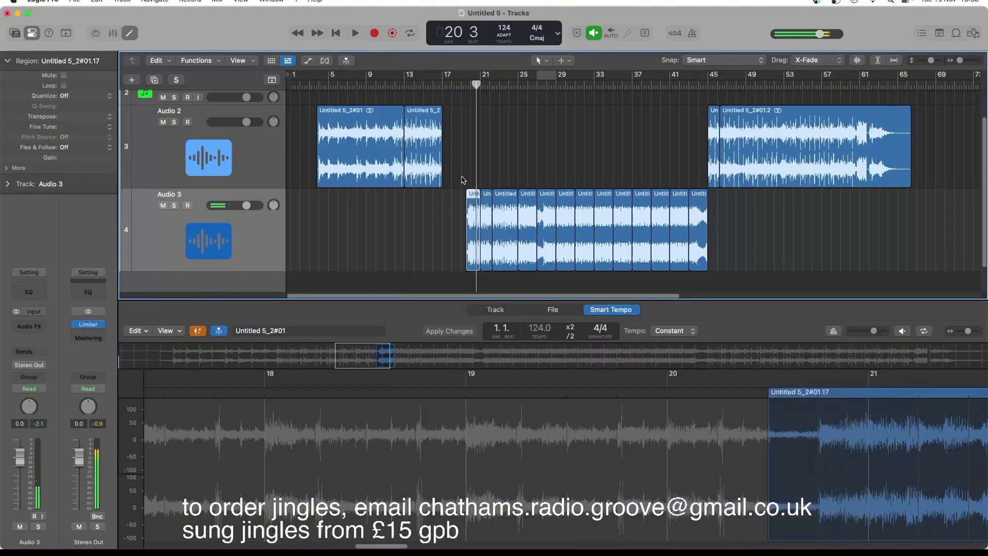
{"action": "key", "text": "space"}
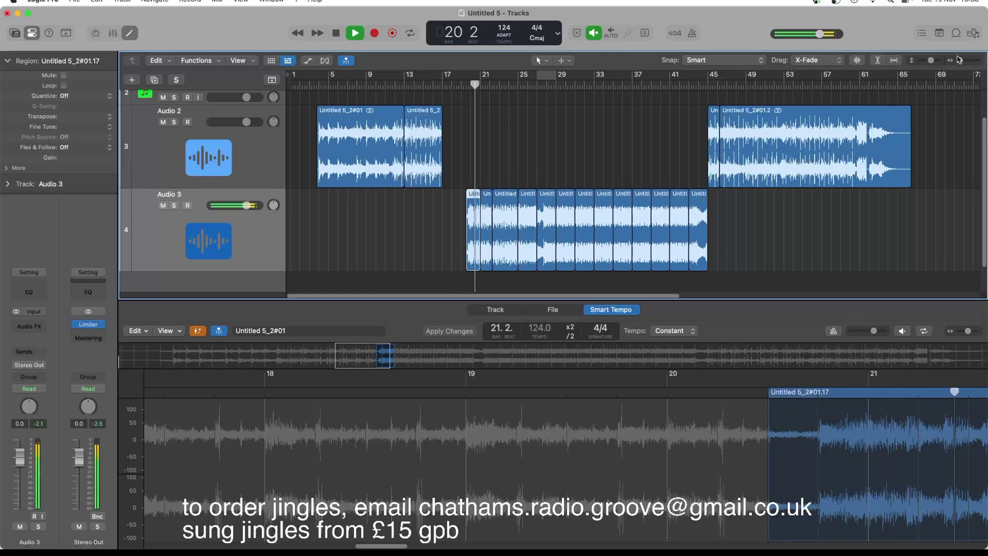
{"action": "key", "text": "space"}
Trim the beginning of the first Audio 3 region to bar 19 beat 4, checking the cut by playback
{"action": "left_click_drag", "start_coordinate": [960, 60], "coordinate": [966, 61]}
{"action": "left_click_drag", "start_coordinate": [356, 254], "coordinate": [379, 256]}
{"action": "key", "text": "space"}
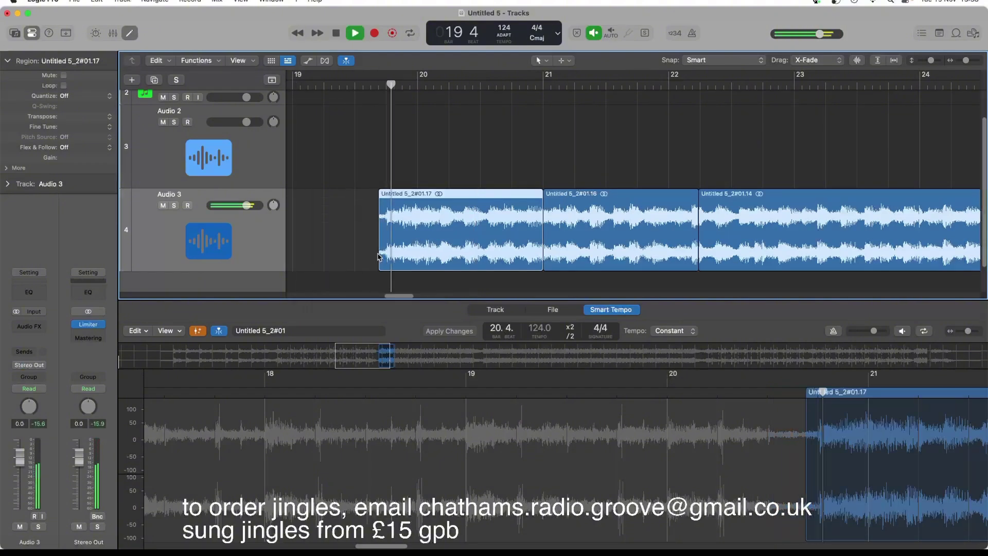
{"action": "key", "text": "space"}
{"action": "key", "text": "space"}
{"action": "left_click_drag", "start_coordinate": [379, 255], "coordinate": [387, 253]}
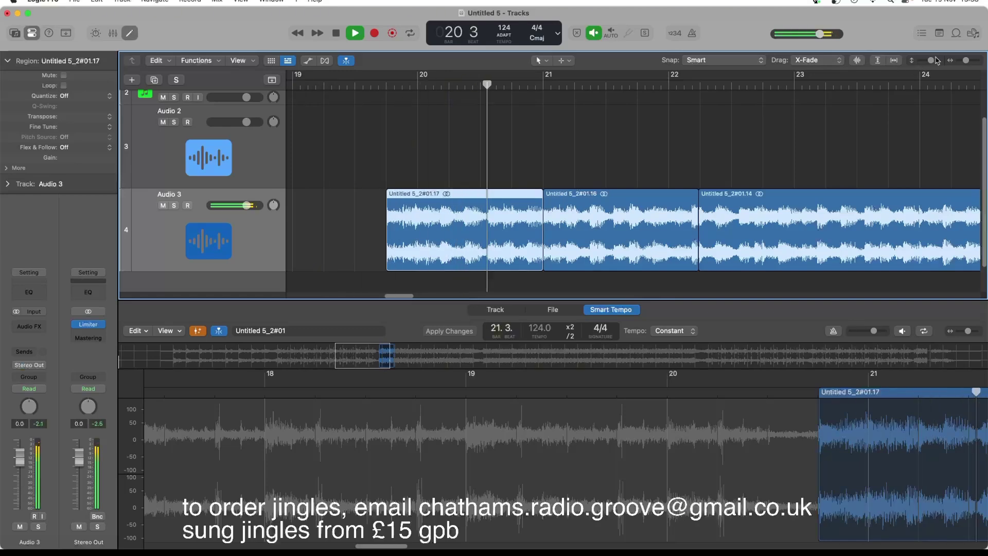
Play on to bar 24 and split the Audio 3 region there at the playhead
{"action": "left_click_drag", "start_coordinate": [967, 61], "coordinate": [962, 60]}
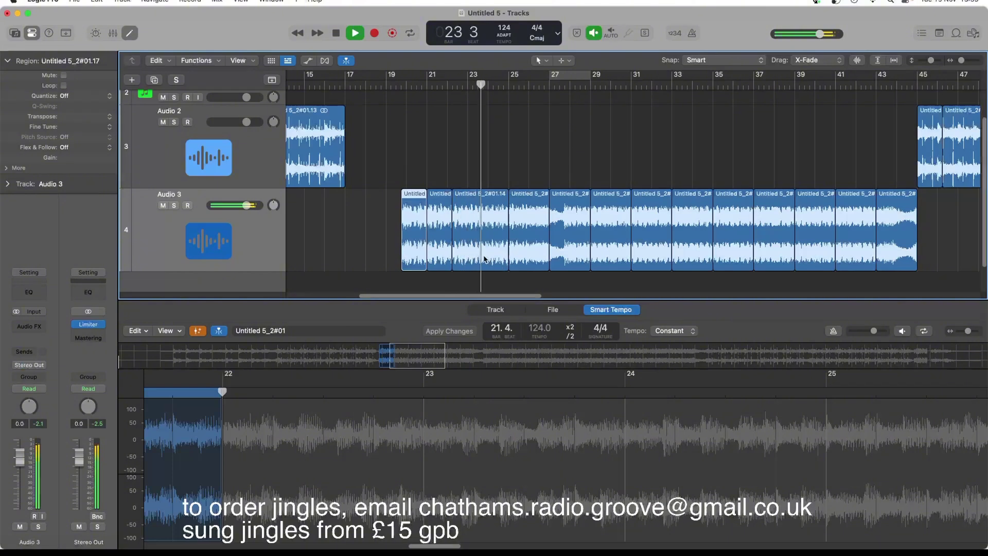
{"action": "key", "text": "space"}
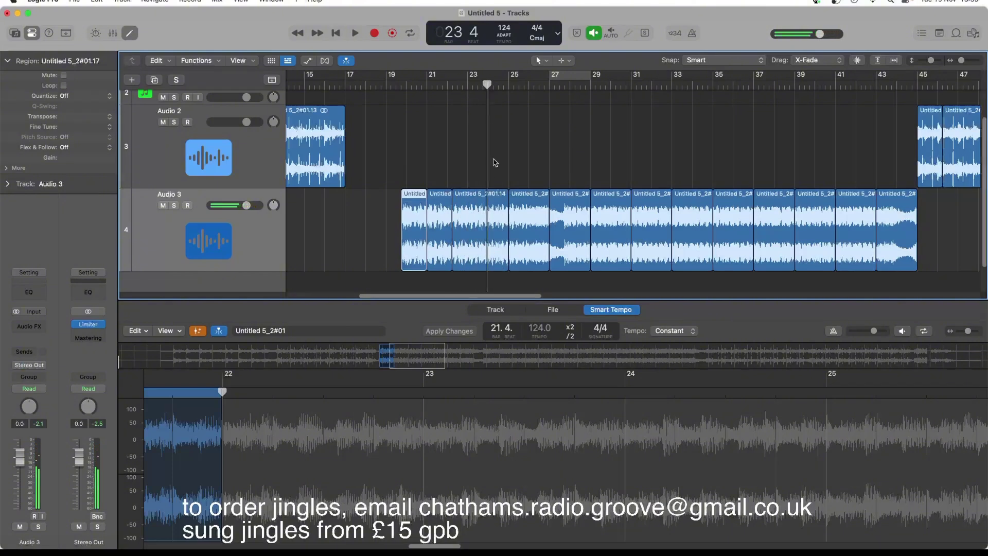
{"action": "left_click", "coordinate": [487, 86]}
{"action": "left_click", "coordinate": [487, 234]}
{"action": "right_click", "coordinate": [487, 231]}
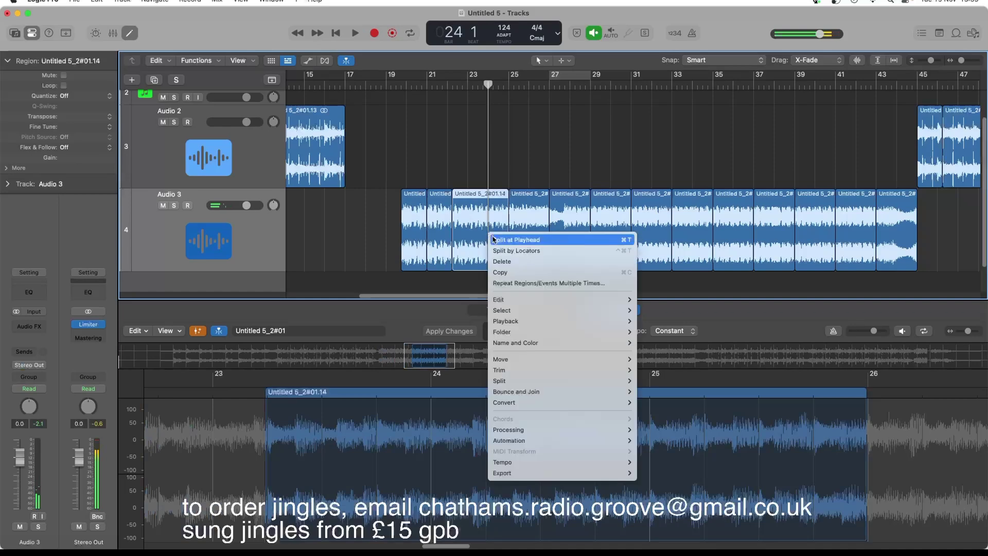
{"action": "left_click", "coordinate": [493, 240]}
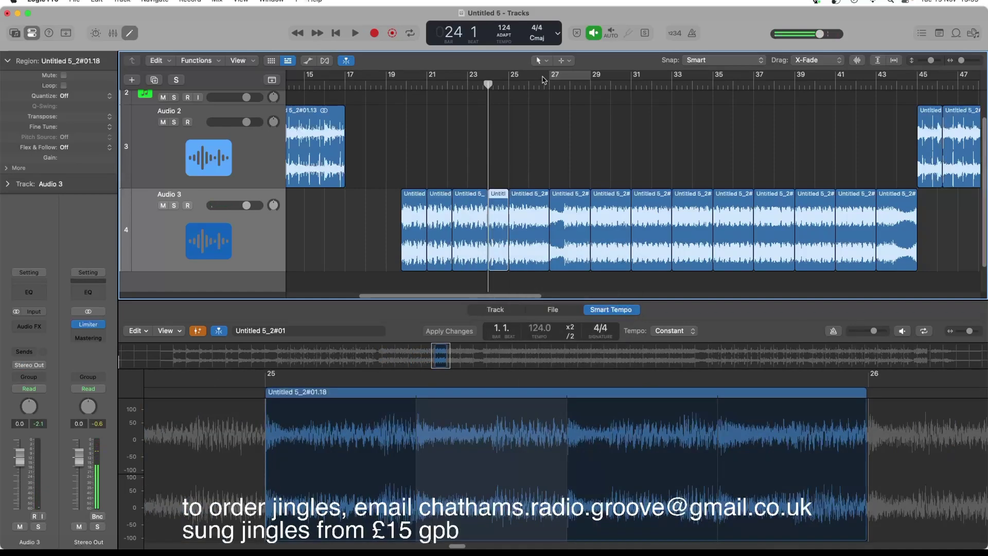
Listen to Audio 3 around bar 27 and again across the split at bar 24
{"action": "left_click", "coordinate": [549, 83]}
{"action": "key", "text": "space"}
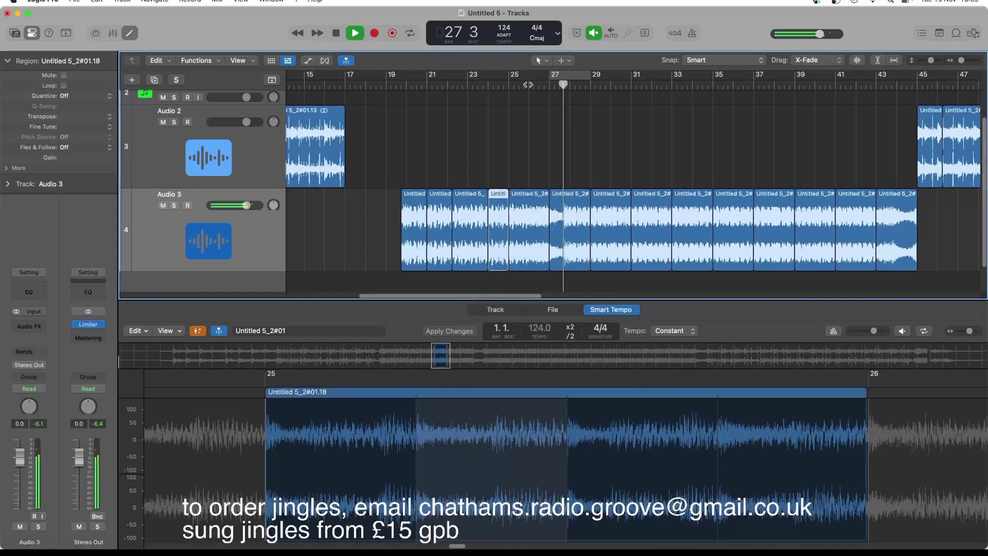
{"action": "left_click", "coordinate": [483, 82]}
{"action": "key", "text": "space"}
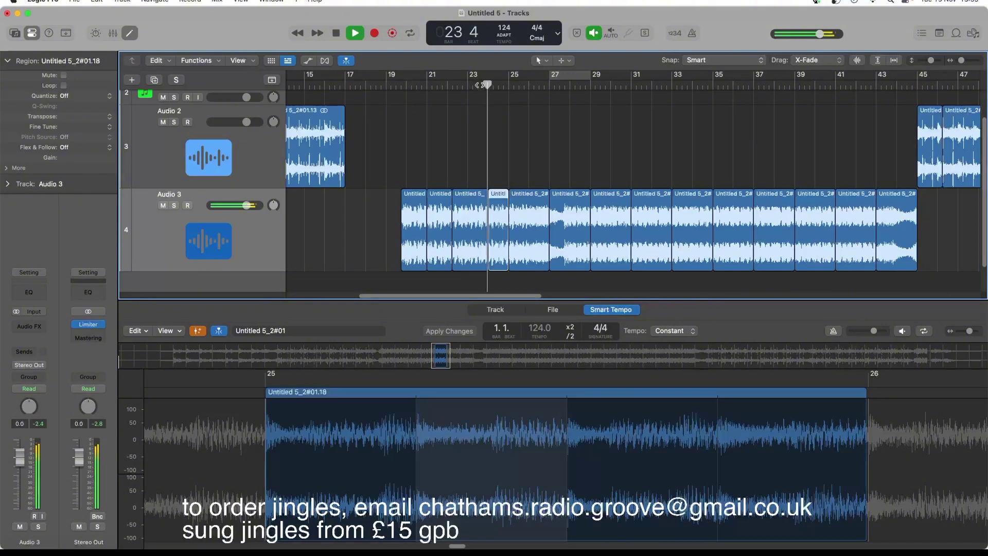
{"action": "key", "text": "space"}
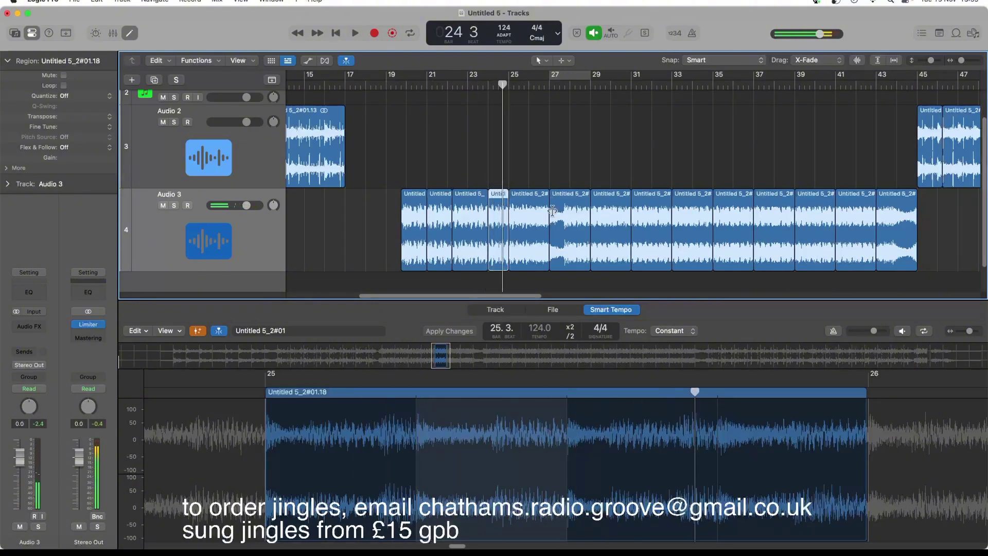
Delete the two-bar Audio 3 region at bar 25 and move the nine regions after it back to bar 23
{"action": "left_click", "coordinate": [528, 223]}
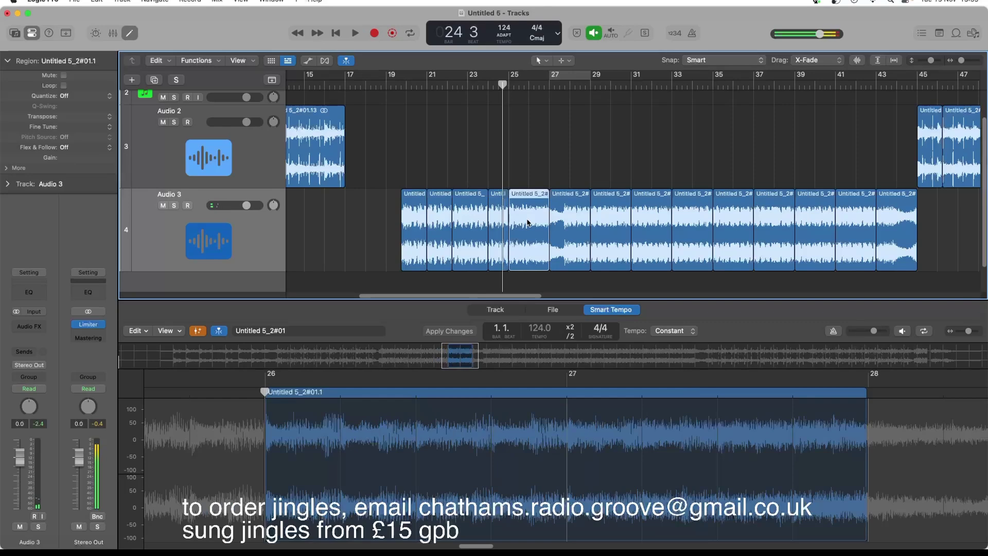
{"action": "key", "text": "Delete"}
{"action": "left_click_drag", "start_coordinate": [533, 231], "coordinate": [914, 239]}
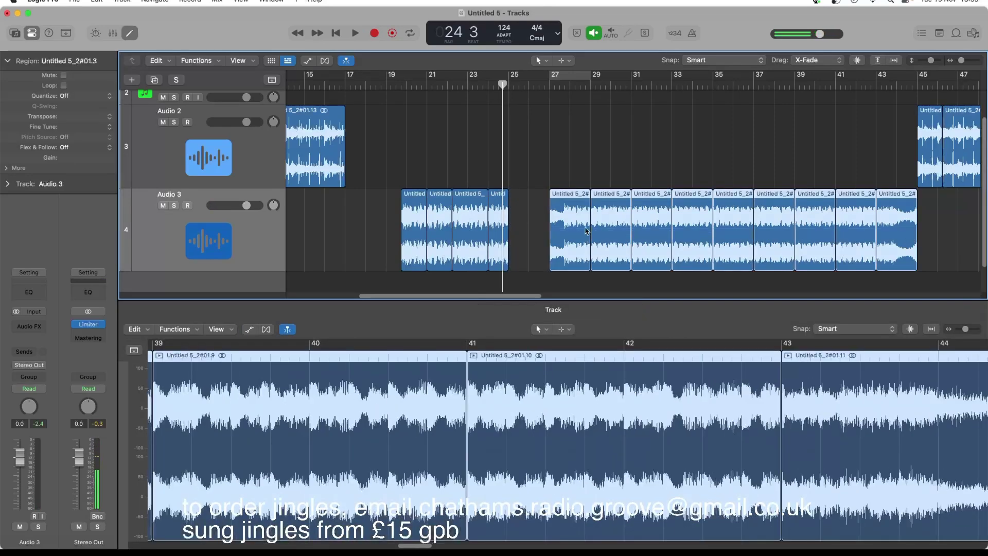
{"action": "left_click_drag", "start_coordinate": [587, 232], "coordinate": [533, 226]}
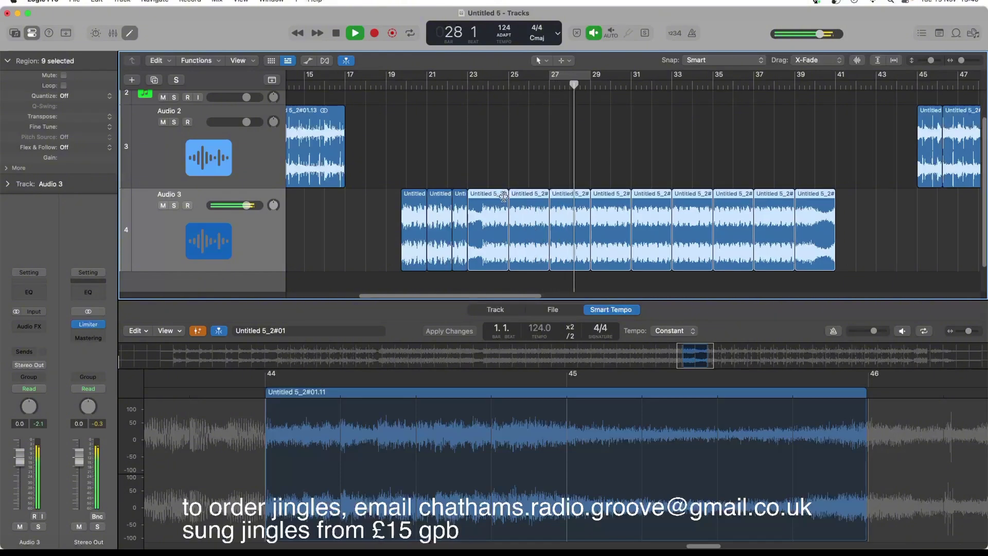
Stop playback and return the playhead to bar 20, near the start of the Audio 3 edit
{"action": "key", "text": "space"}
{"action": "scroll", "coordinate": [434, 150], "scroll_direction": "up", "scroll_amount": 3}
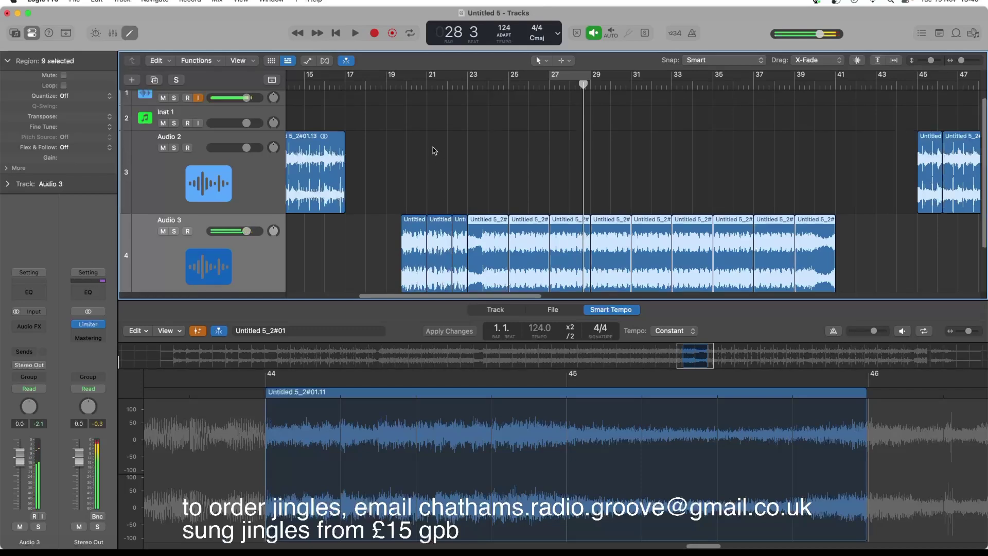
{"action": "left_click", "coordinate": [406, 84]}
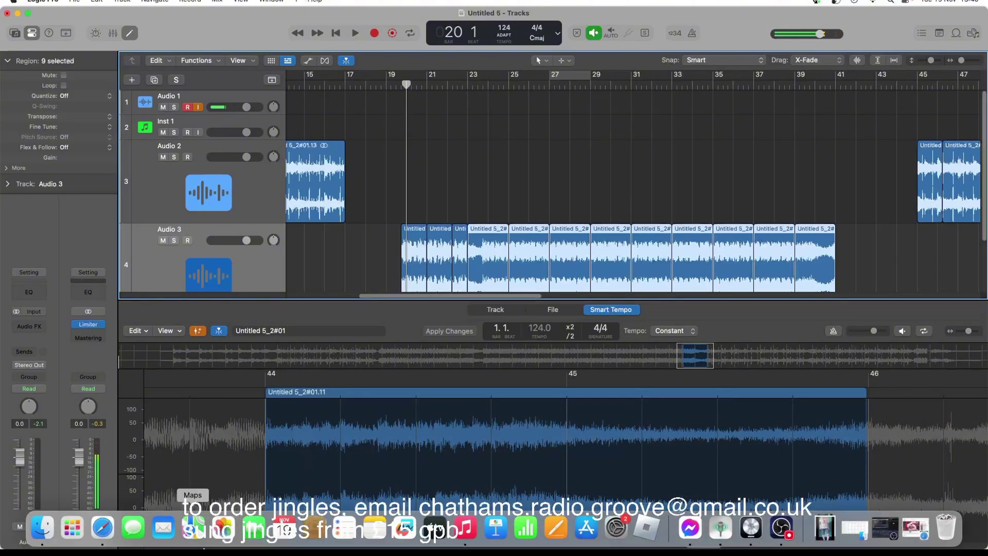
Switch to Safari's Vondy Ai Script Generator and generate a script from the prompt lines "radio jingle", "top 40 music" and "pop"
{"action": "left_click", "coordinate": [104, 526]}
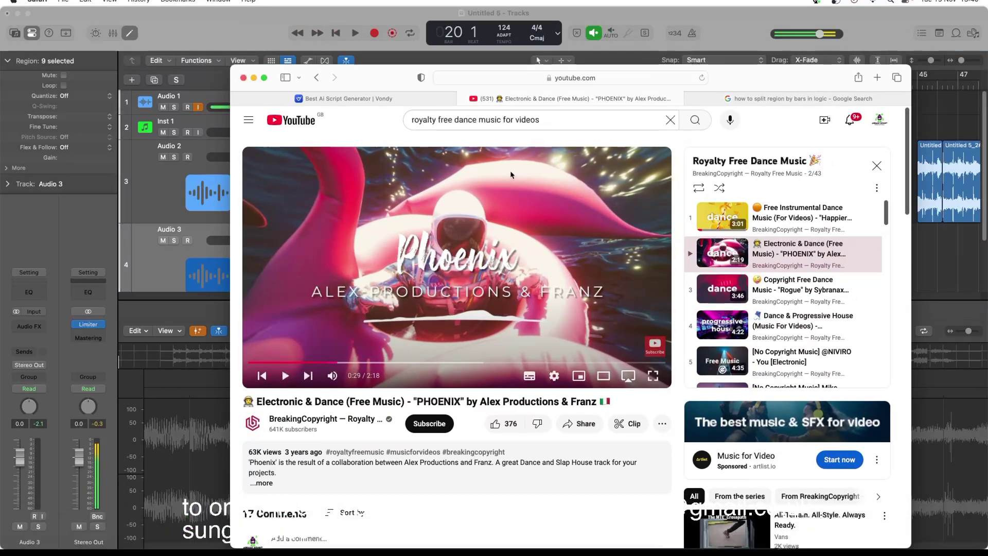
{"action": "left_click", "coordinate": [396, 99]}
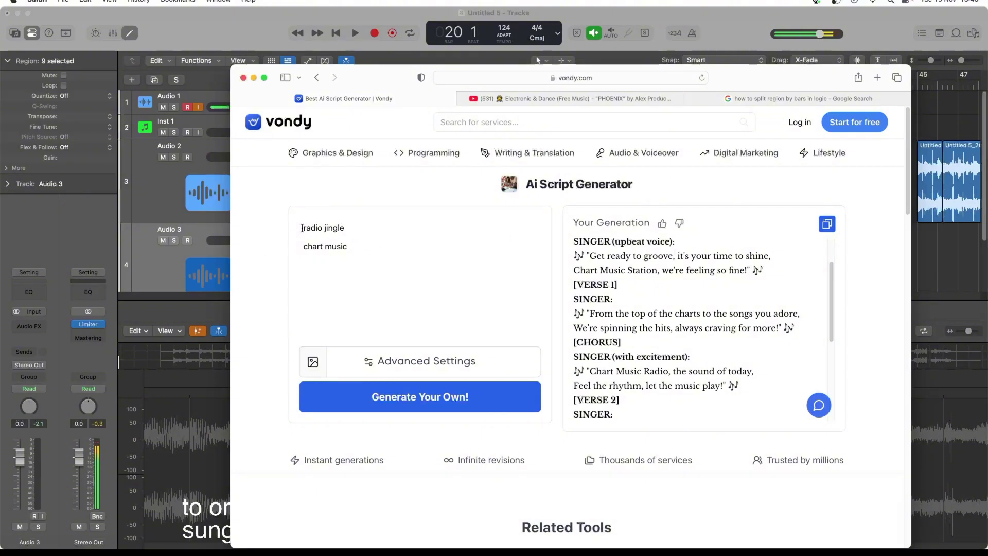
{"action": "left_click_drag", "start_coordinate": [302, 227], "coordinate": [362, 258]}
{"action": "type", "text": "rid"}
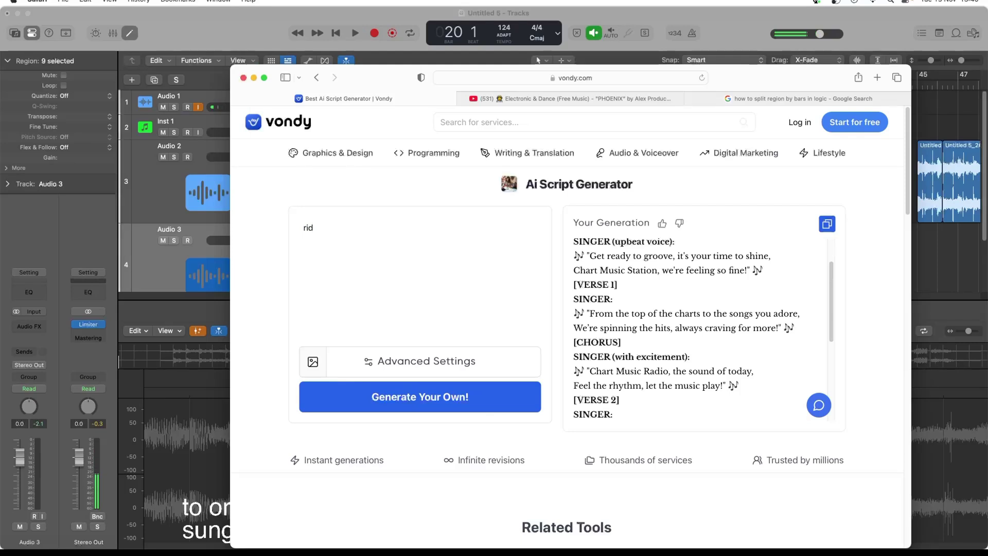
{"action": "type", "text": "adio jingle"}
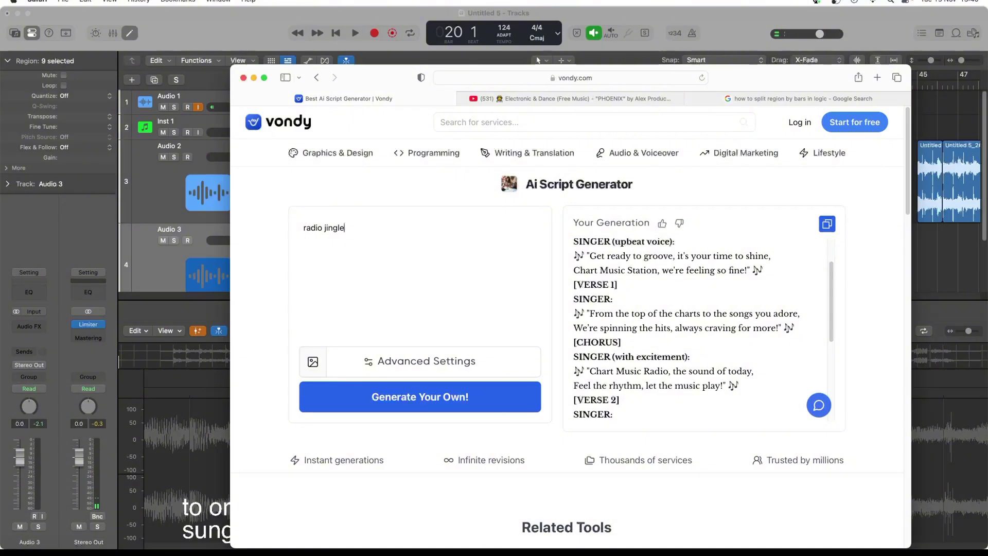
{"action": "key", "text": "Return"}
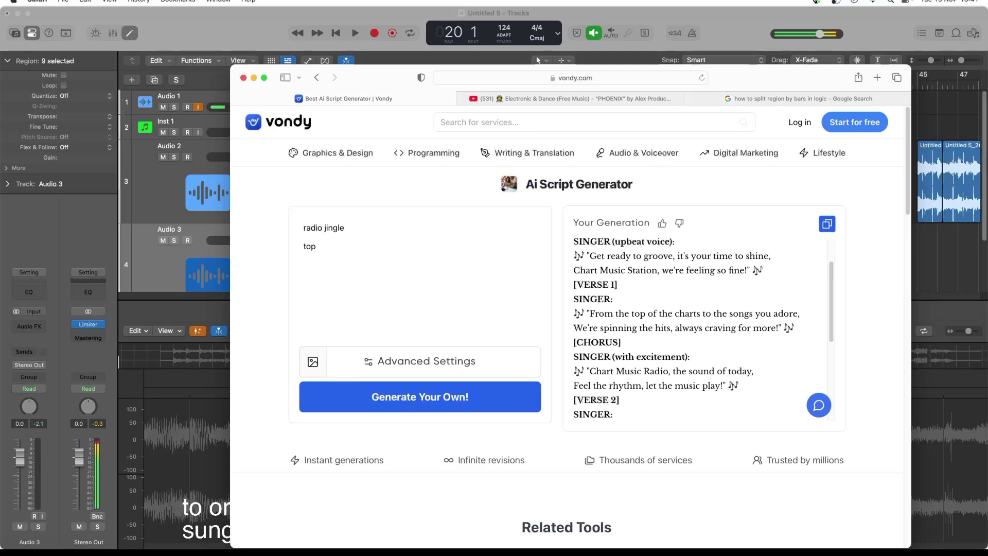
{"action": "type", "text": "top 40 mu"}
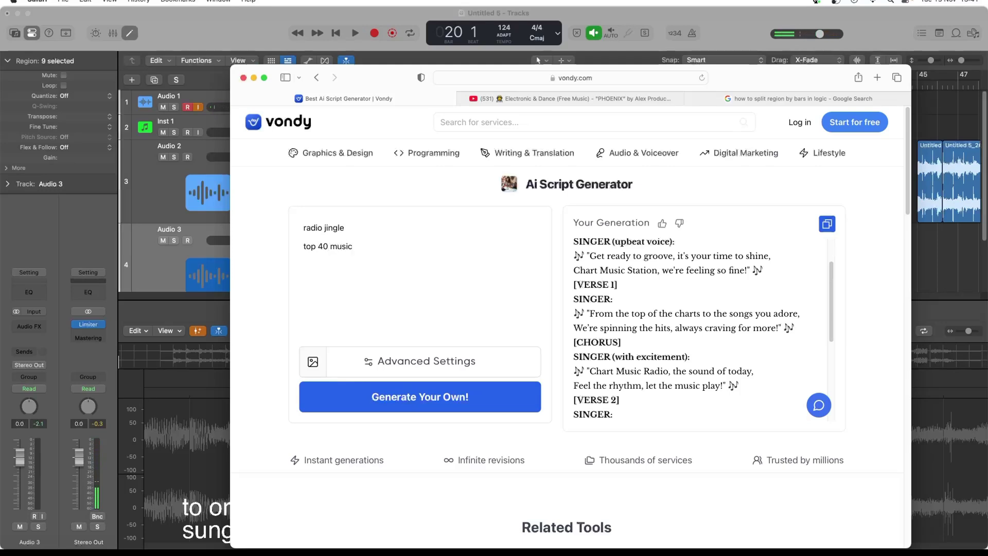
{"action": "type", "text": "sic"}
{"action": "key", "text": "Return"}
{"action": "type", "text": "pop"}
{"action": "left_click", "coordinate": [454, 405]}
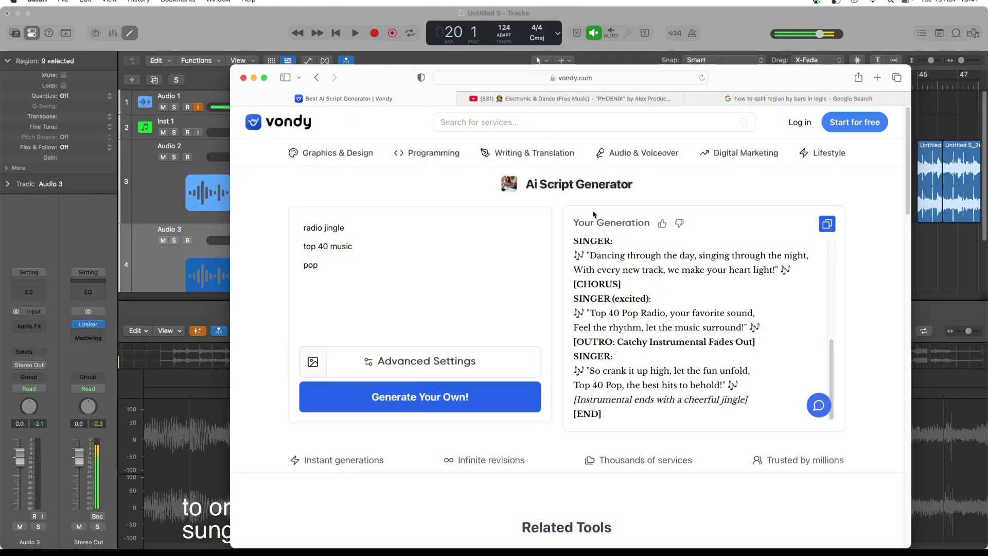
Read through the intro, verses and choruses of the generated radio jingle script
{"action": "scroll", "coordinate": [726, 268], "scroll_direction": "up", "scroll_amount": 5}
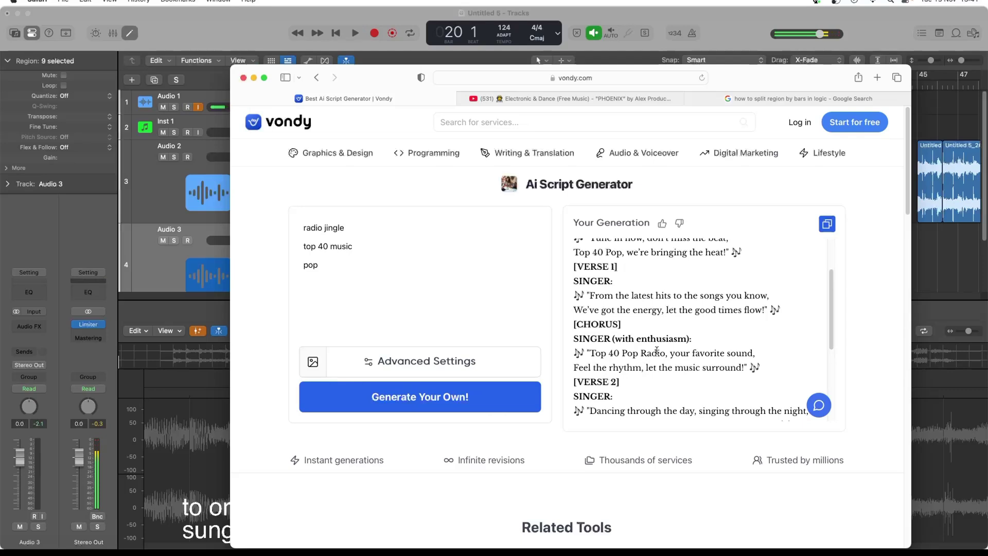
{"action": "scroll", "coordinate": [657, 351], "scroll_direction": "down", "scroll_amount": 1}
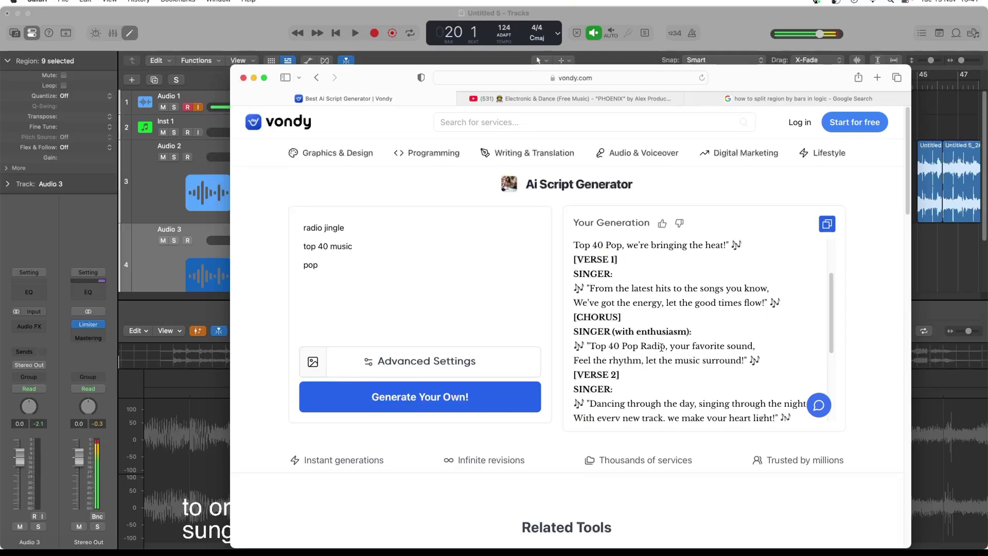
{"action": "scroll", "coordinate": [678, 386], "scroll_direction": "down", "scroll_amount": 3}
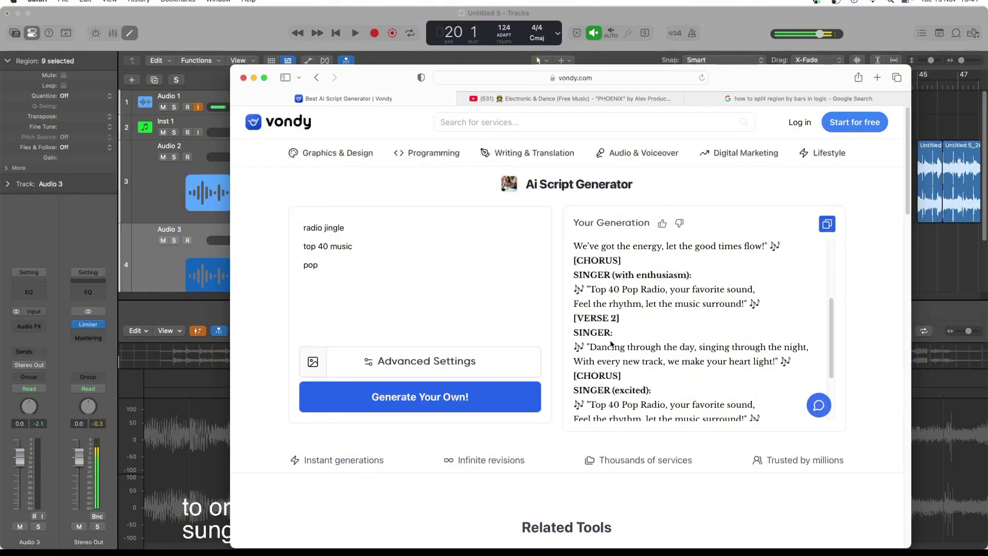
{"action": "scroll", "coordinate": [625, 346], "scroll_direction": "down", "scroll_amount": 1}
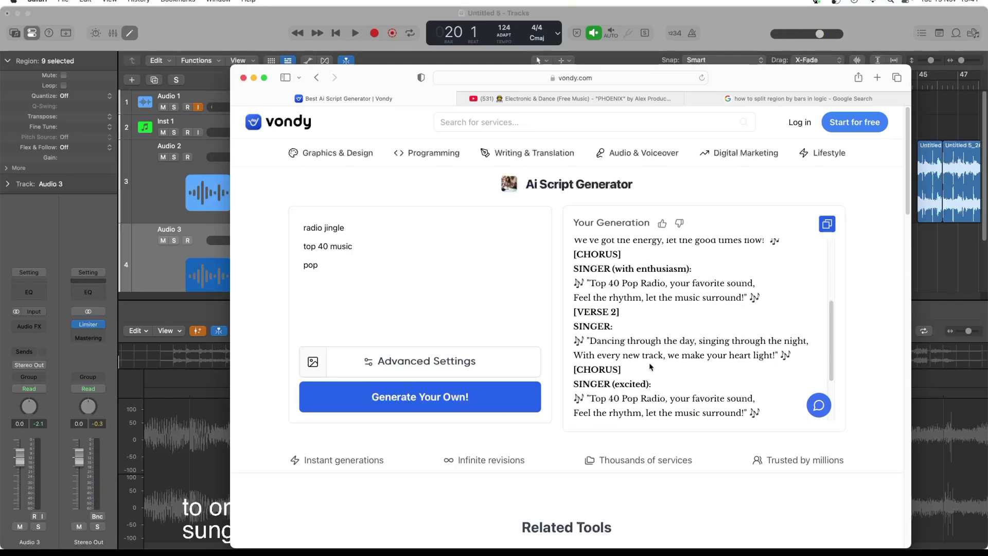
{"action": "scroll", "coordinate": [626, 371], "scroll_direction": "up", "scroll_amount": 5}
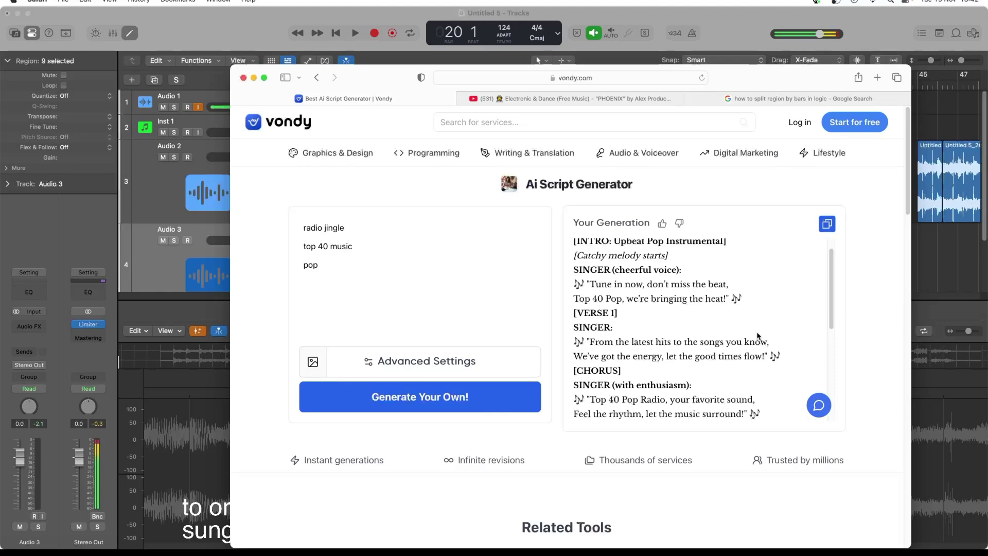
Record a vocal take on Audio 1 from bar 20 to bar 28 with the jingle script in view
{"action": "left_click_drag", "start_coordinate": [385, 78], "coordinate": [395, 308]}
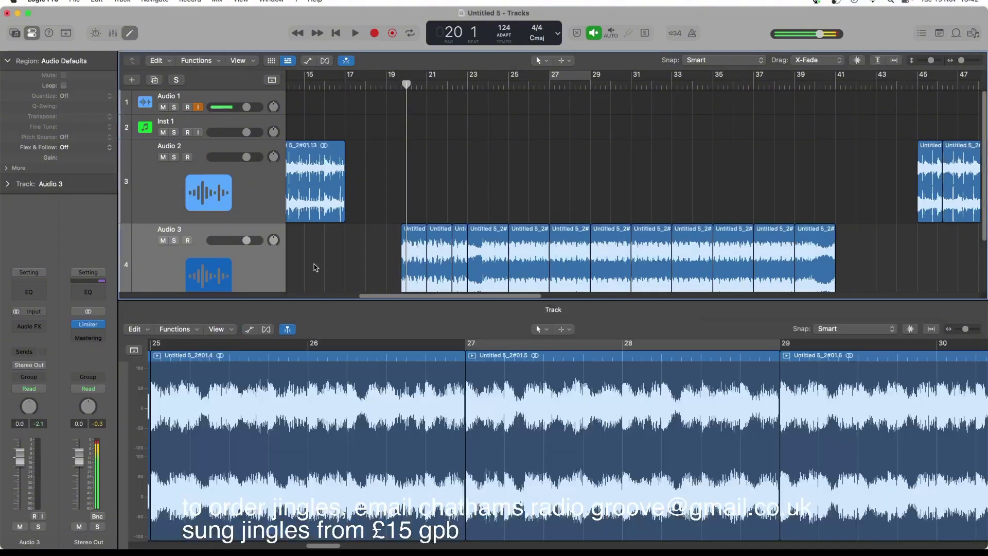
{"action": "left_click", "coordinate": [315, 268]}
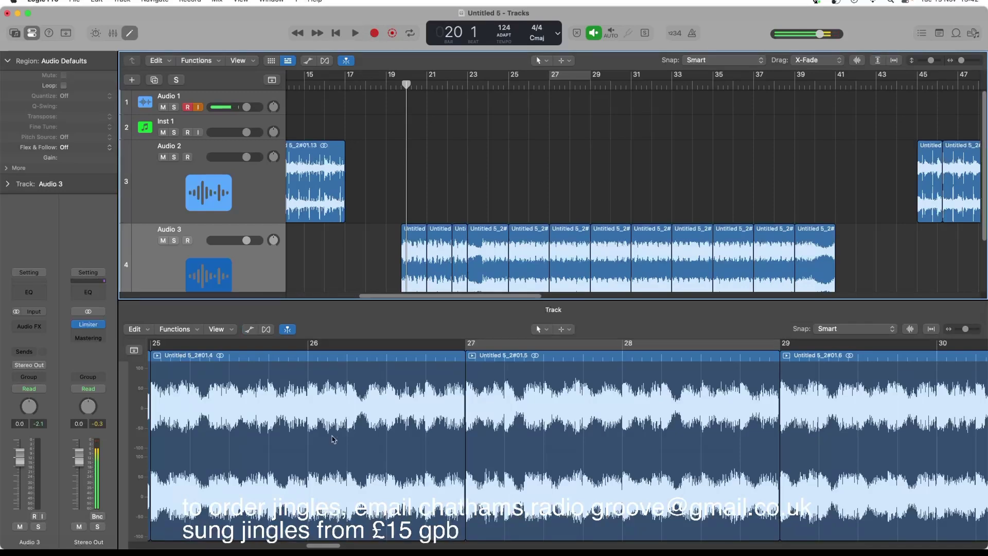
{"action": "left_click", "coordinate": [372, 33]}
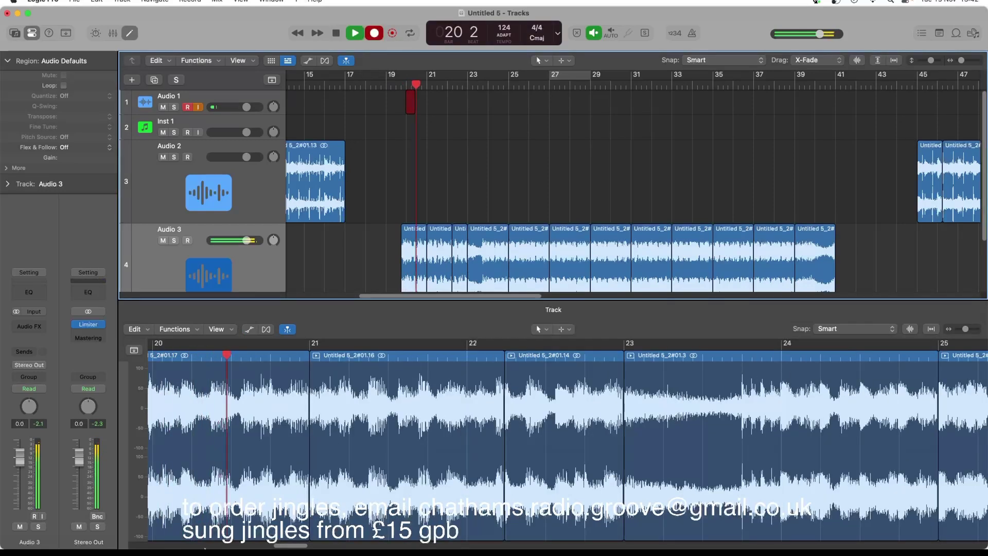
{"action": "left_click", "coordinate": [105, 527]}
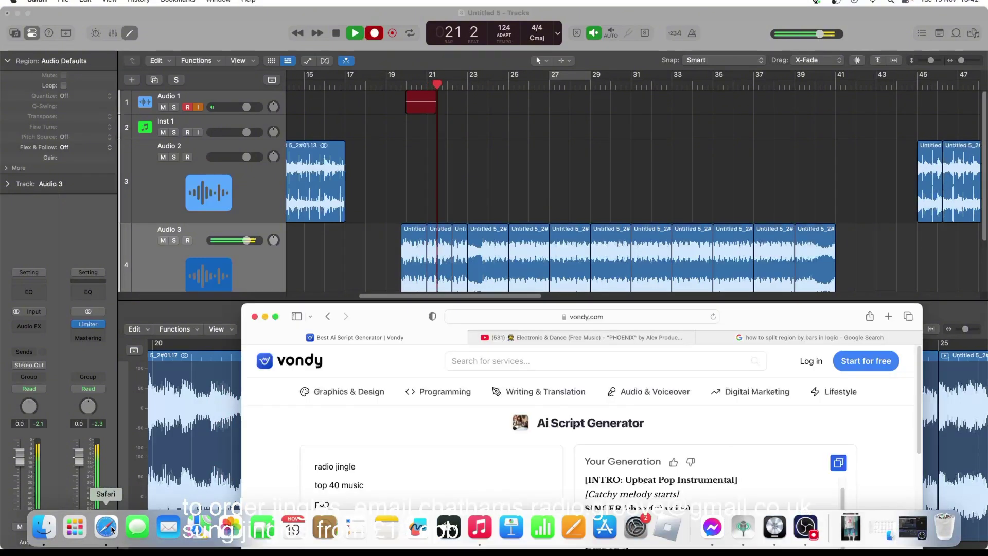
{"action": "left_click_drag", "start_coordinate": [772, 316], "coordinate": [731, 163]}
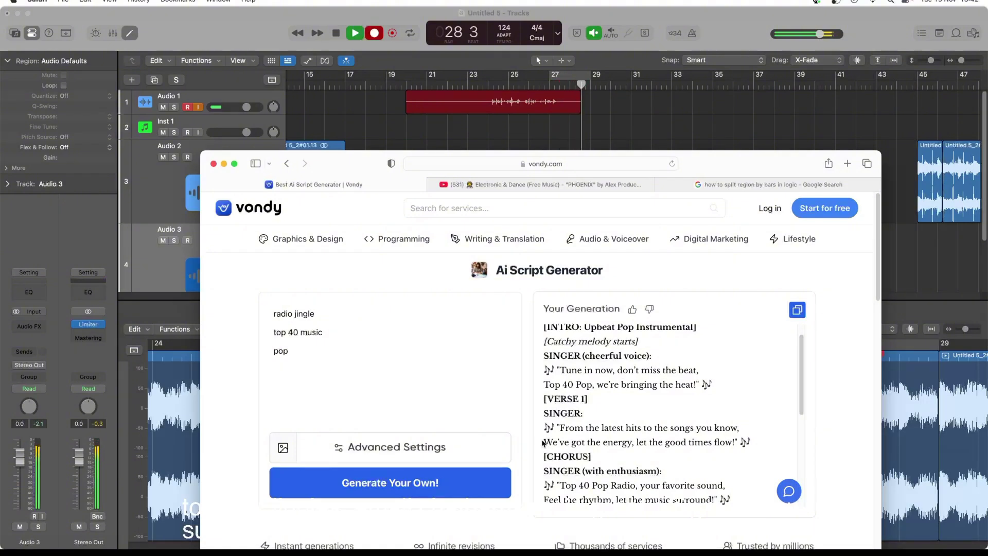
{"action": "key", "text": "space"}
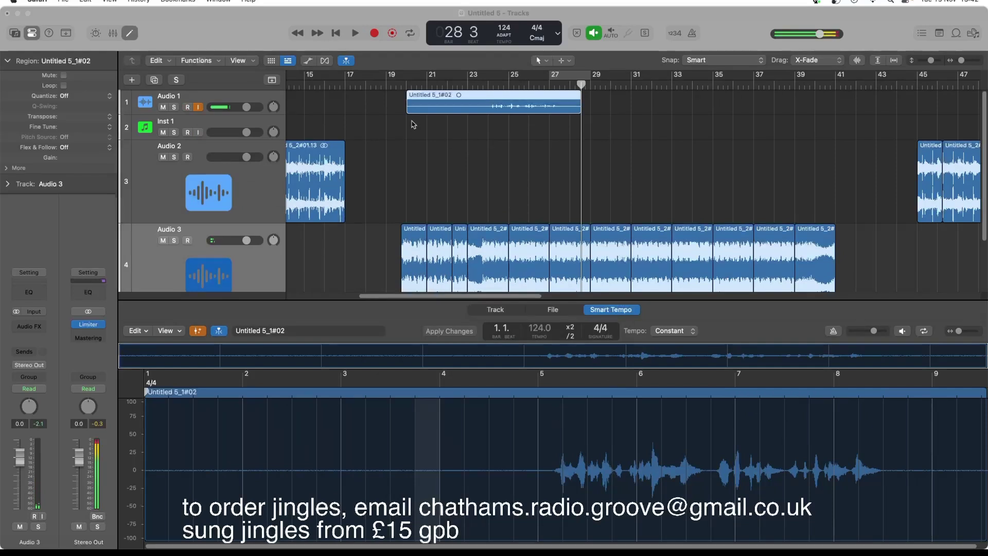
Listen to the recorded vocal with the music from about bar 23 to the end of bar 27
{"action": "left_click", "coordinate": [482, 84]}
{"action": "key", "text": "space"}
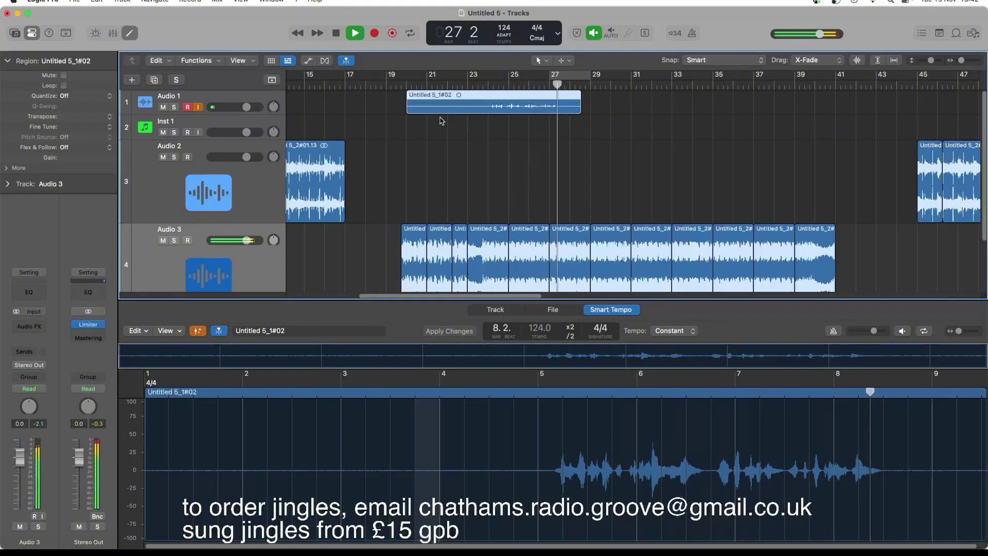
{"action": "key", "text": "space"}
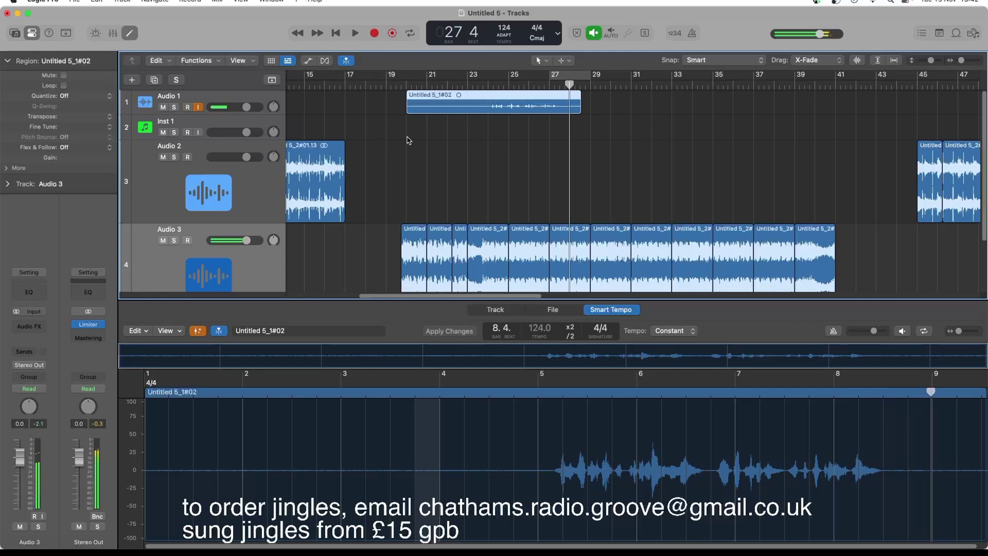
Inspect the Neutron 3 and Channel EQ settings on the Audio 1 vocal track
{"action": "left_click", "coordinate": [214, 98]}
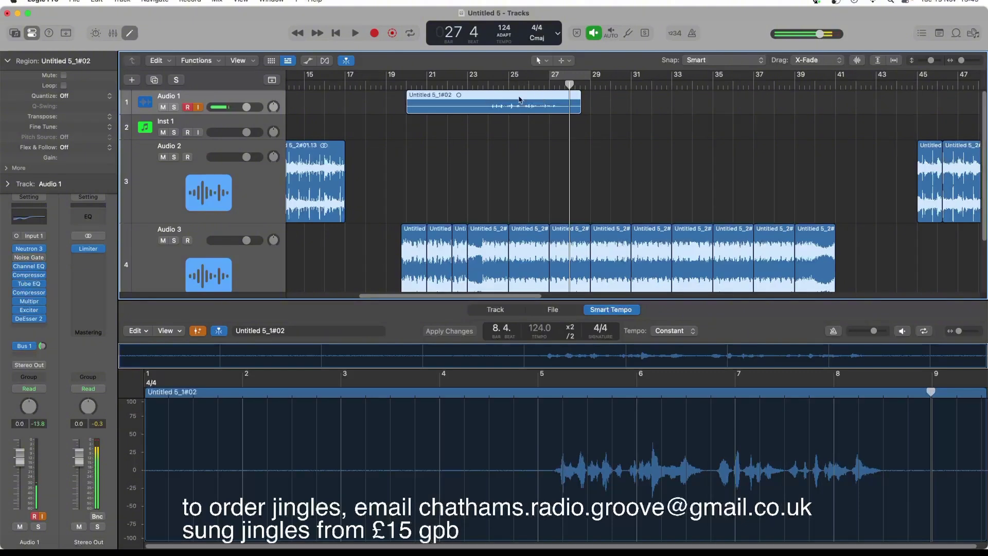
{"action": "left_click", "coordinate": [29, 250]}
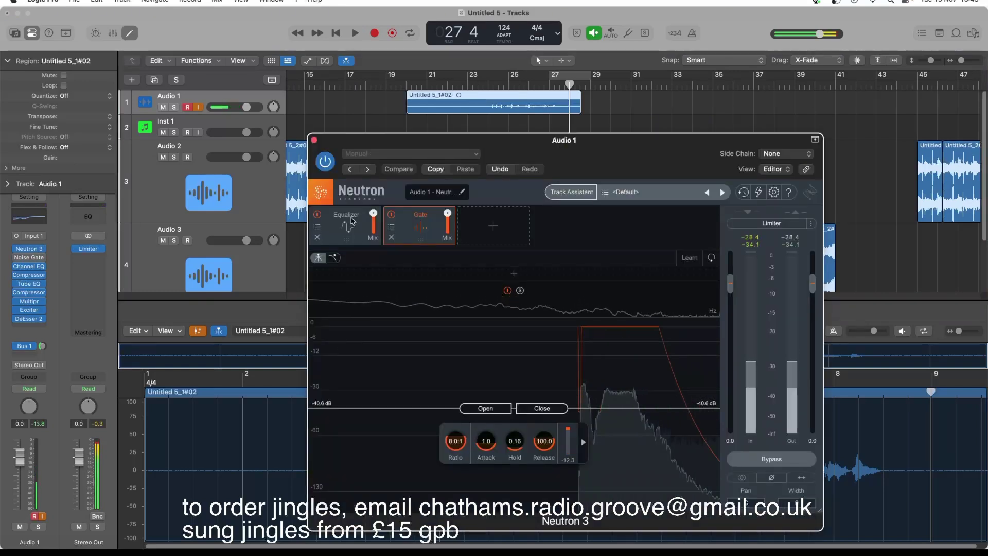
{"action": "left_click", "coordinate": [313, 140]}
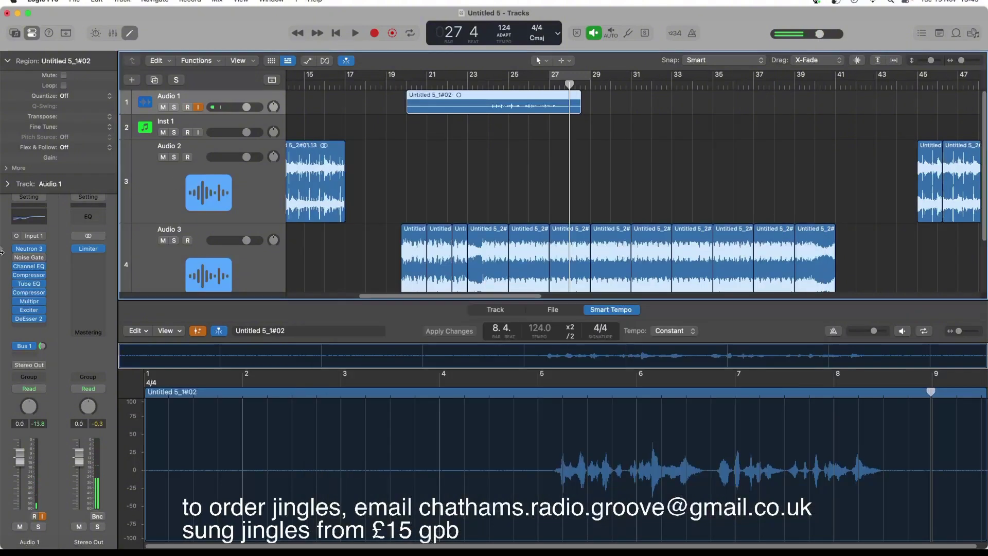
{"action": "left_click", "coordinate": [25, 268]}
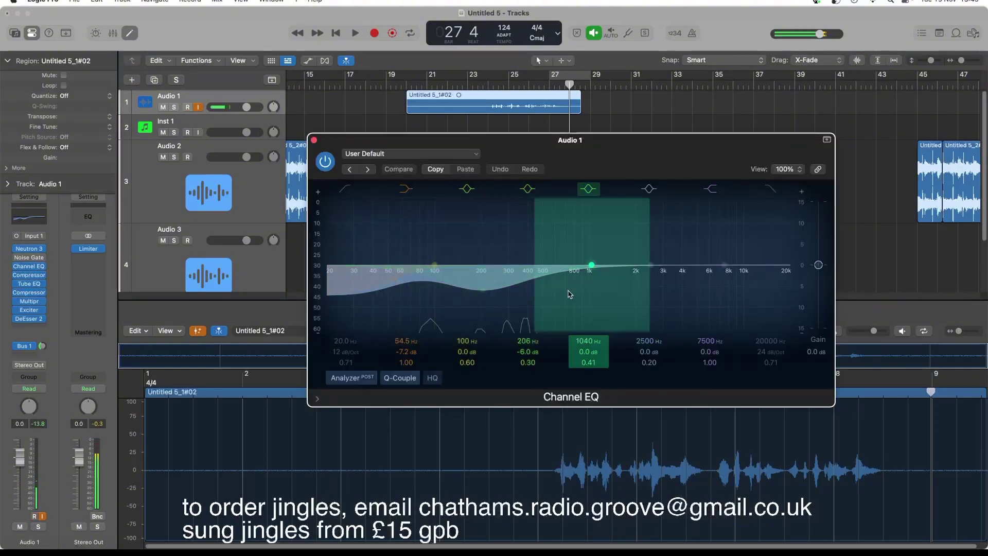
{"action": "left_click", "coordinate": [313, 140]}
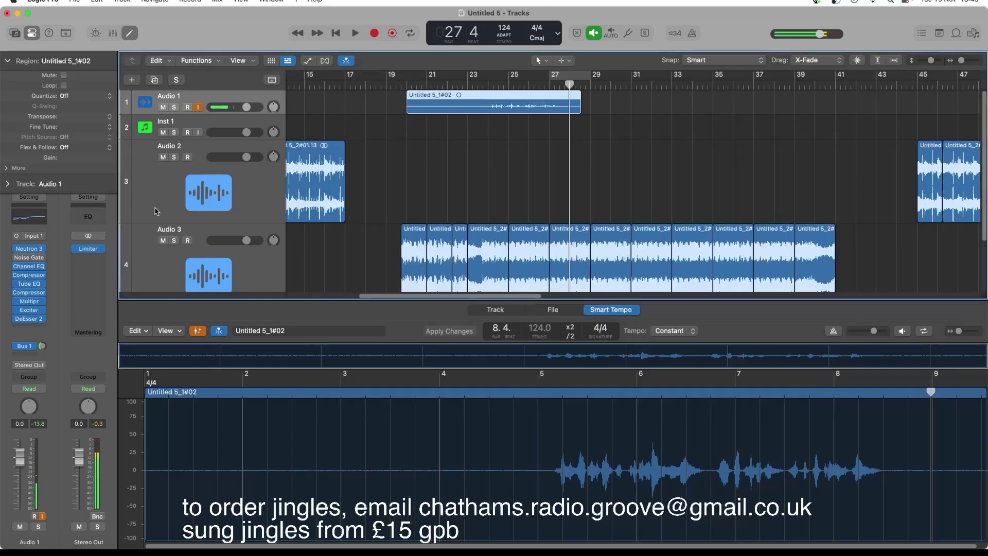
Inspect the settings of the first Compressor and the Vintage Tube EQ on Audio 1
{"action": "left_click", "coordinate": [28, 276]}
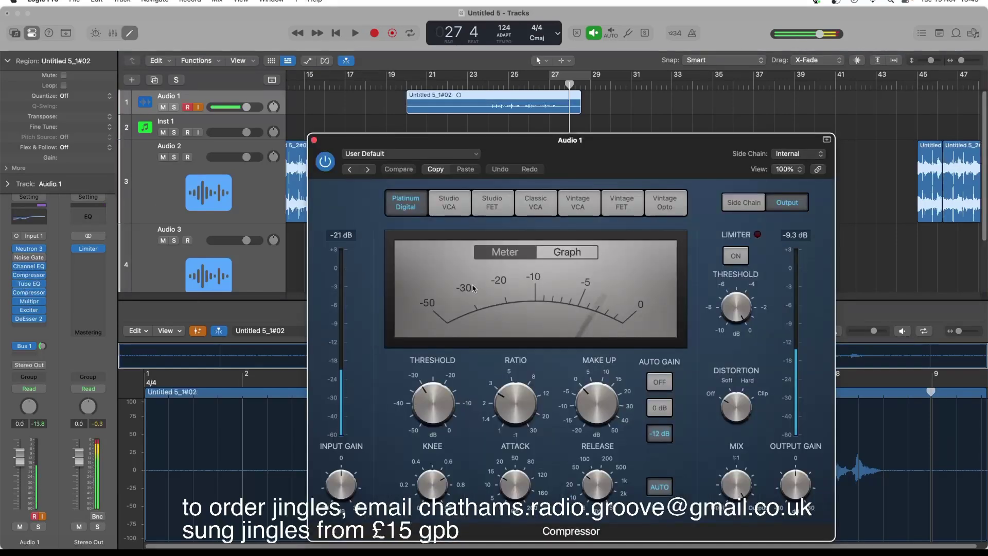
{"action": "left_click", "coordinate": [314, 140]}
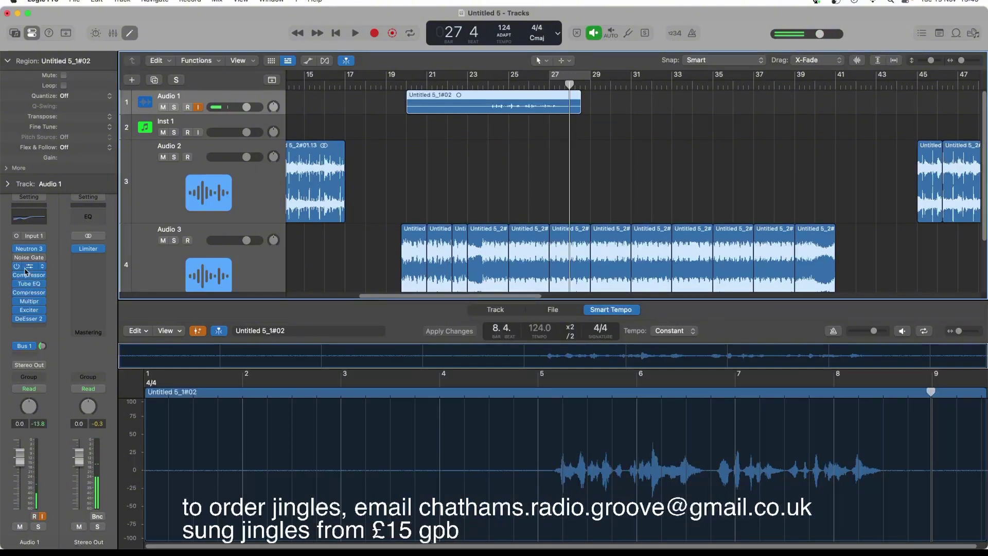
{"action": "left_click", "coordinate": [28, 284]}
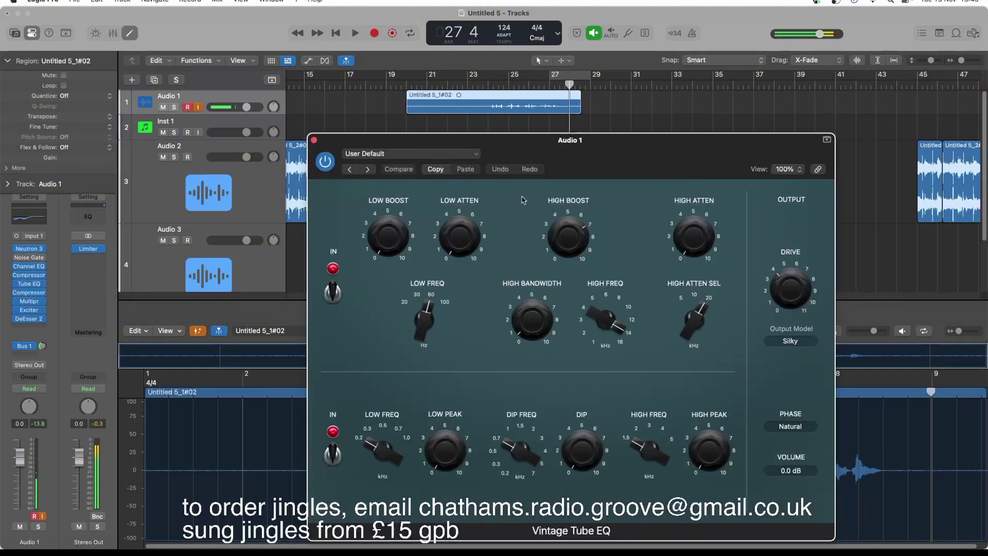
{"action": "mouse_move", "coordinate": [568, 239]}
{"action": "left_click", "coordinate": [313, 141]}
Inspect the settings of the second Compressor and the Multipressor on the Audio 1 vocal track
{"action": "left_click", "coordinate": [32, 292]}
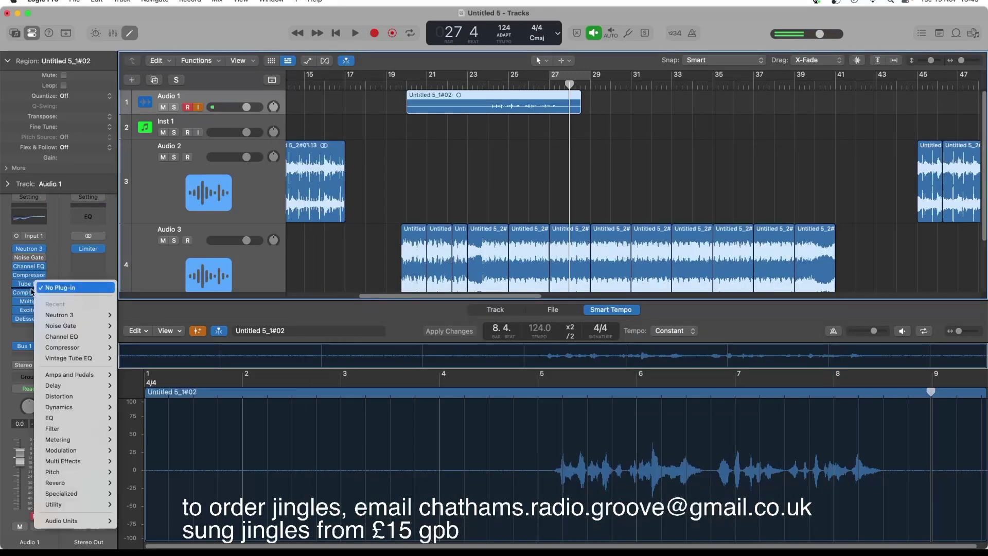
{"action": "left_click", "coordinate": [29, 294]}
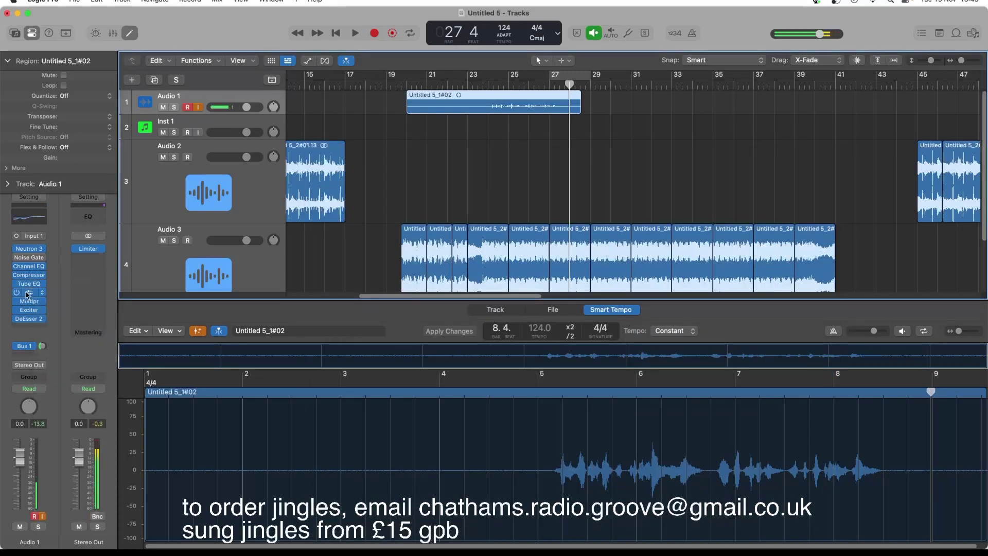
{"action": "left_click", "coordinate": [28, 294]}
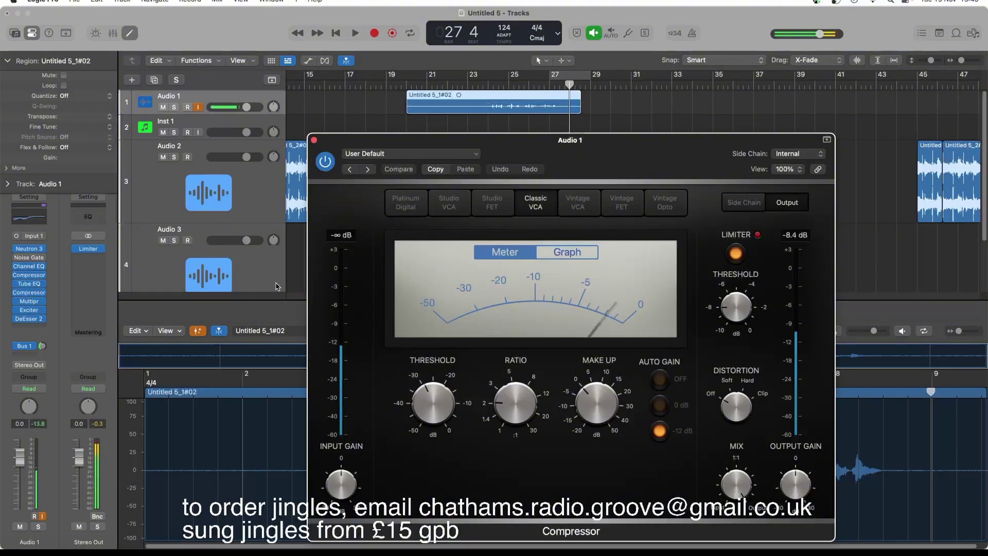
{"action": "key", "text": "super+w"}
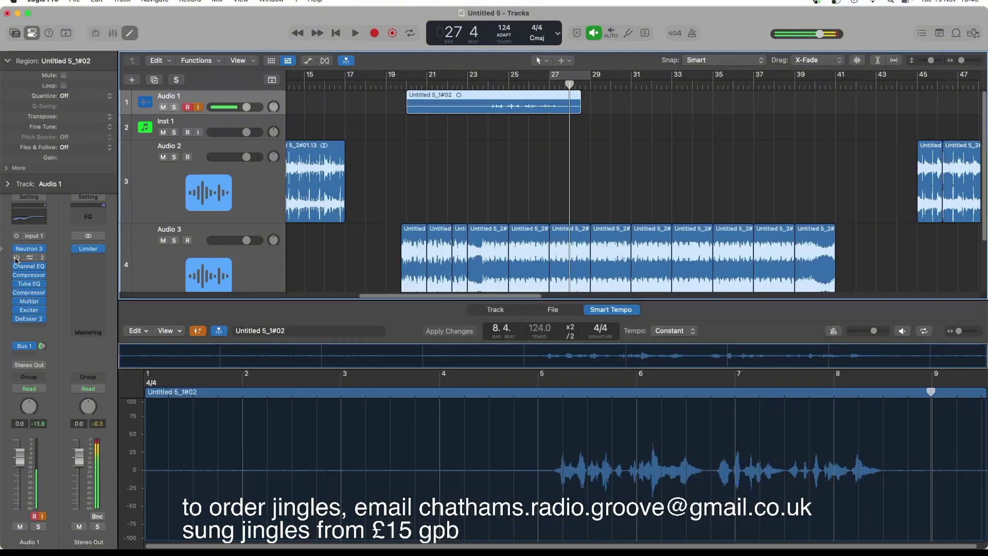
{"action": "left_click", "coordinate": [41, 301]}
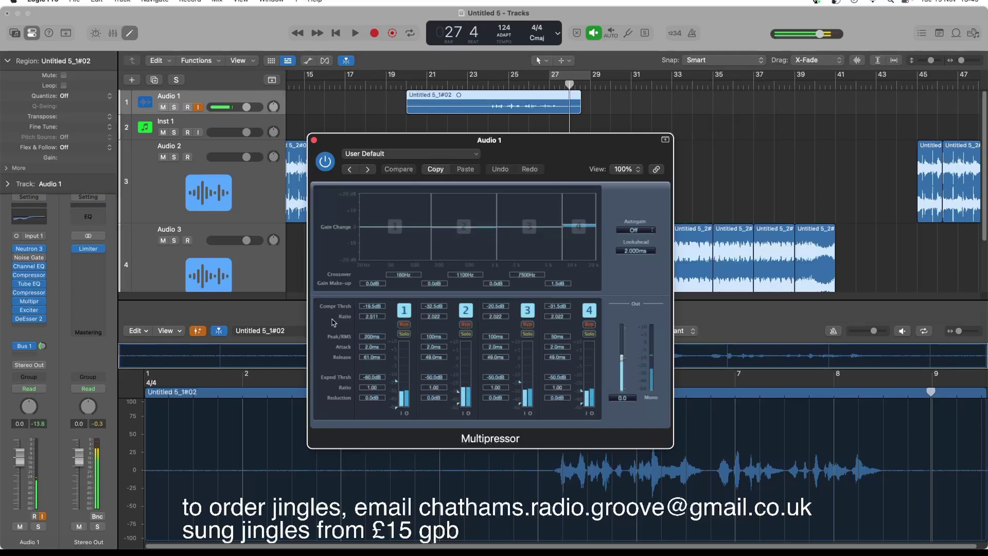
{"action": "left_click", "coordinate": [312, 140]}
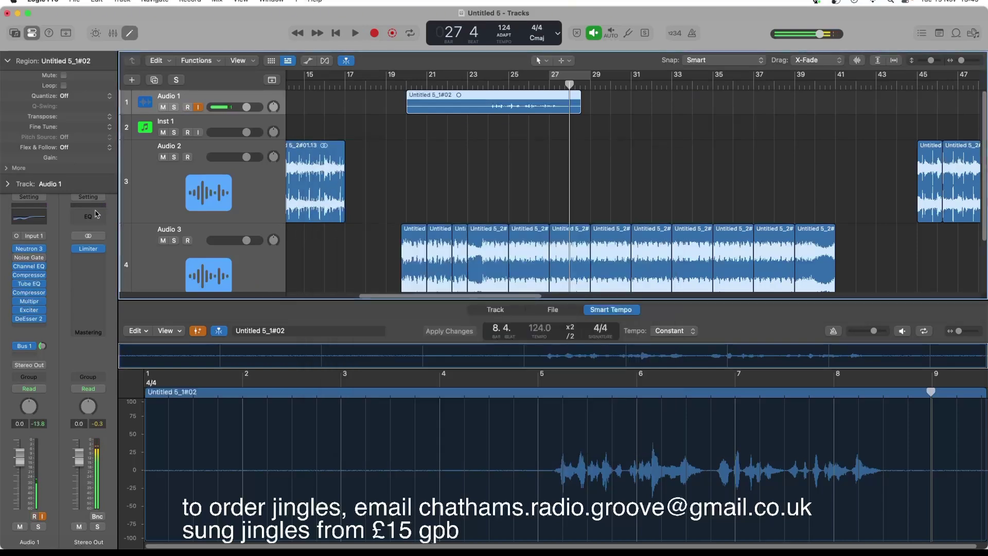
Inspect the Exciter and DeEsser 2 settings on the Audio 1 vocal track
{"action": "left_click", "coordinate": [30, 310]}
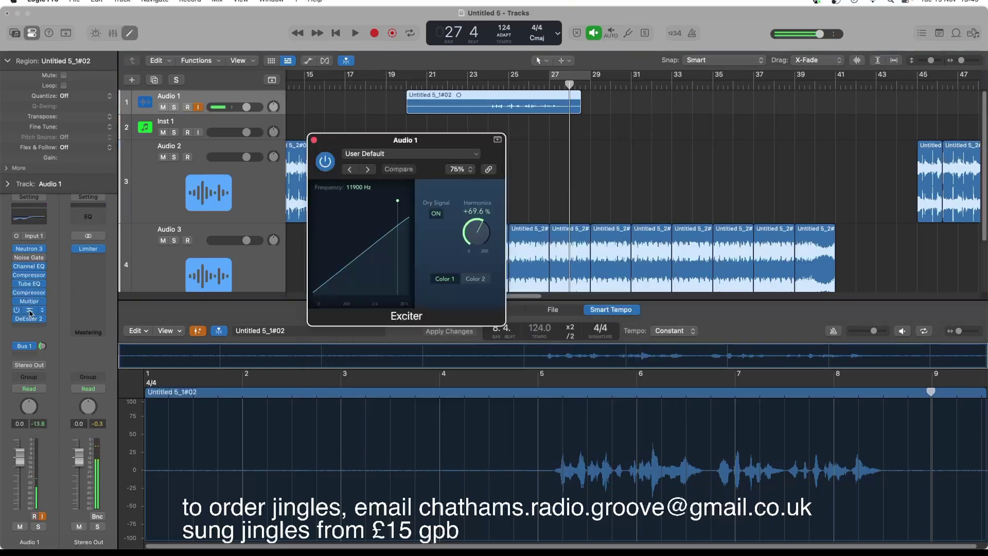
{"action": "left_click", "coordinate": [314, 140]}
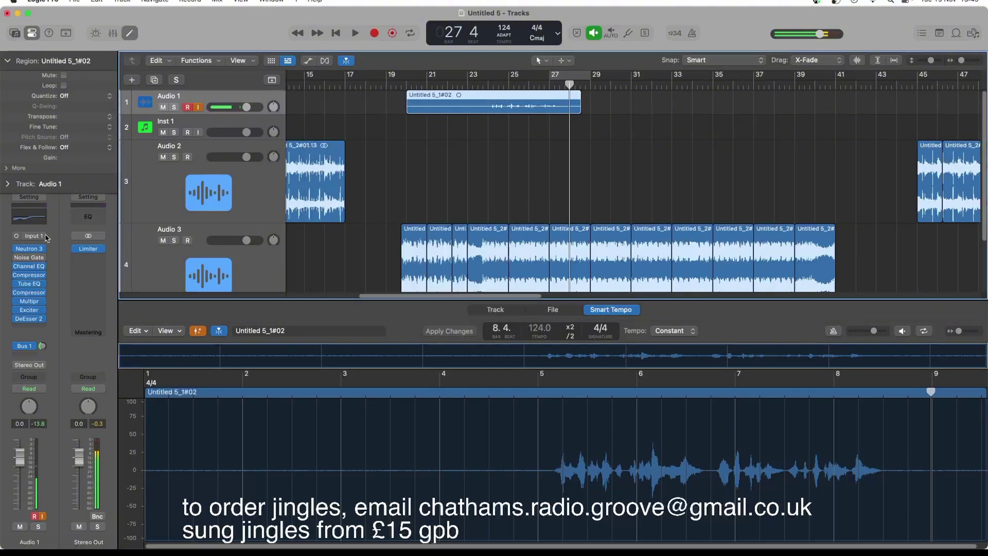
{"action": "left_click", "coordinate": [25, 319]}
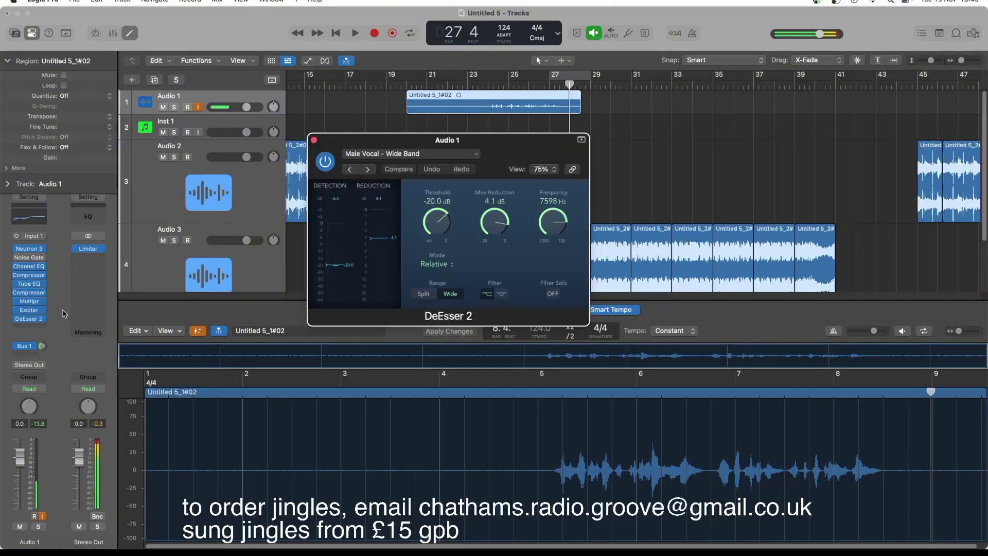
{"action": "left_click", "coordinate": [315, 144]}
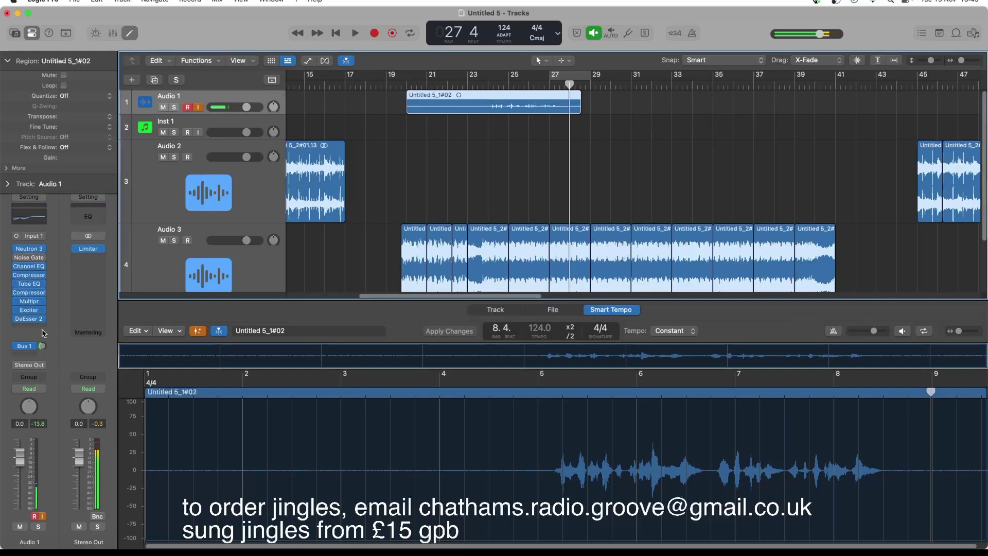
Follow Audio 1's Bus 1 send to Aux 1 and inspect the settings of its Compressor
{"action": "left_click", "coordinate": [23, 349]}
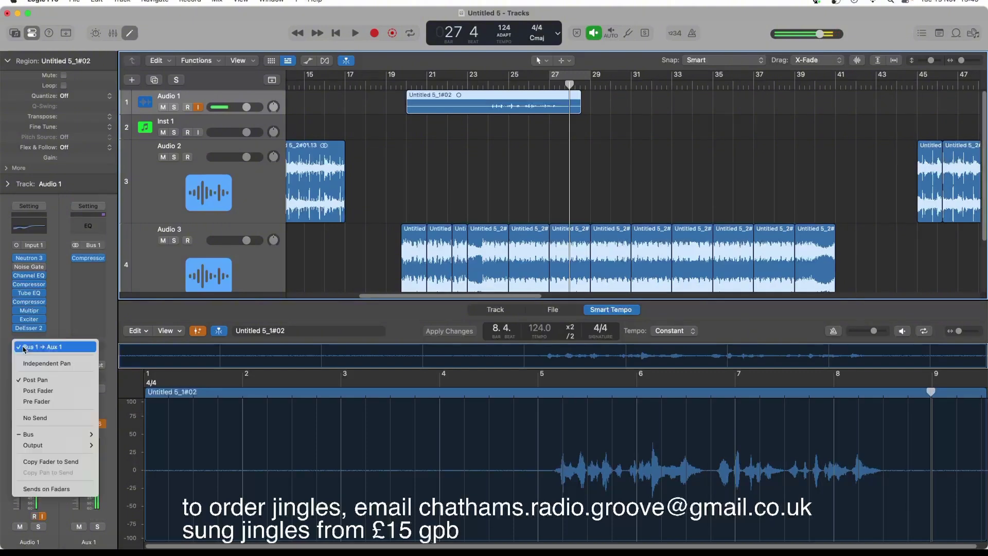
{"action": "left_click", "coordinate": [68, 267]}
{"action": "left_click", "coordinate": [97, 259]}
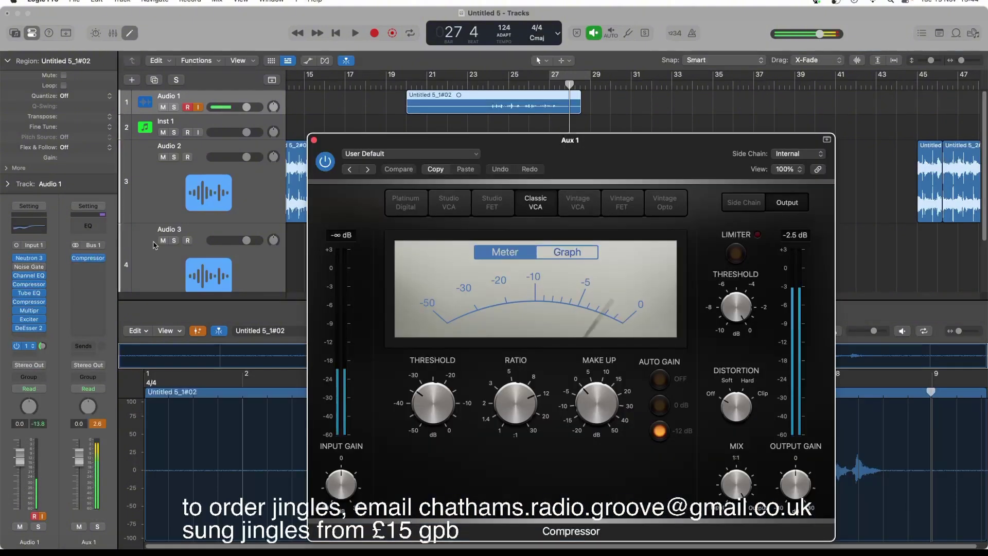
{"action": "left_click", "coordinate": [314, 140]}
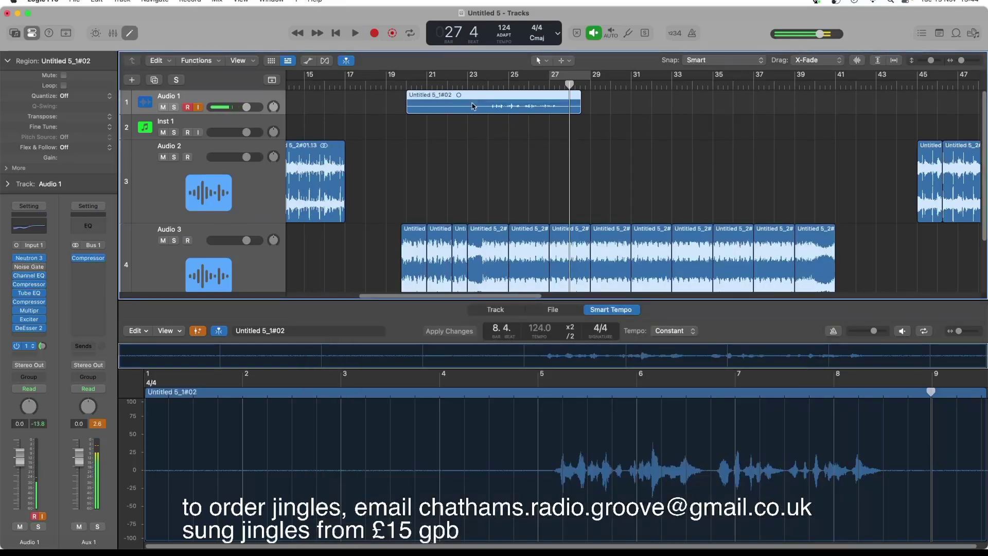
Bounce the recorded vocal region in place to a new track named "voice one" and delete the original region with its audio file
{"action": "key", "text": "ctrl+b"}
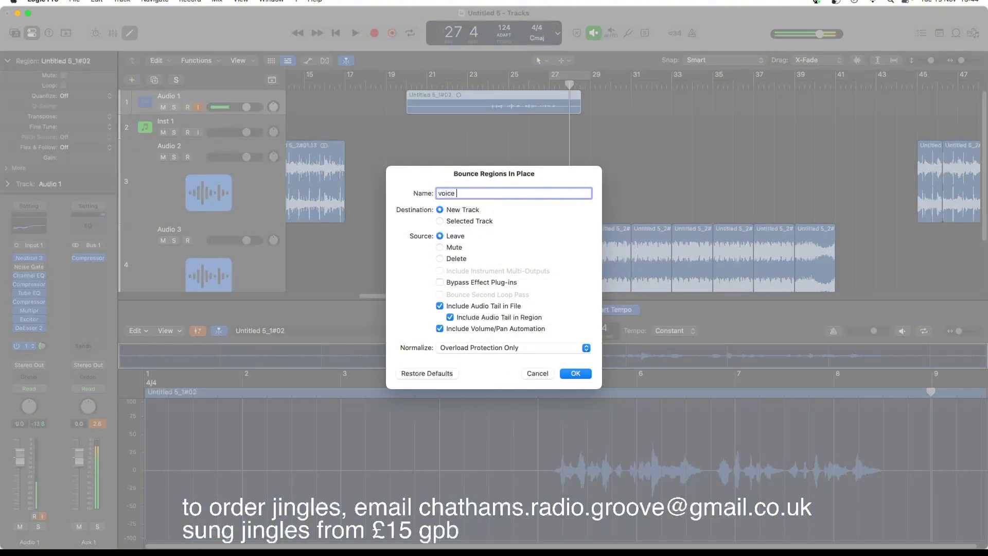
{"action": "key", "text": "Return"}
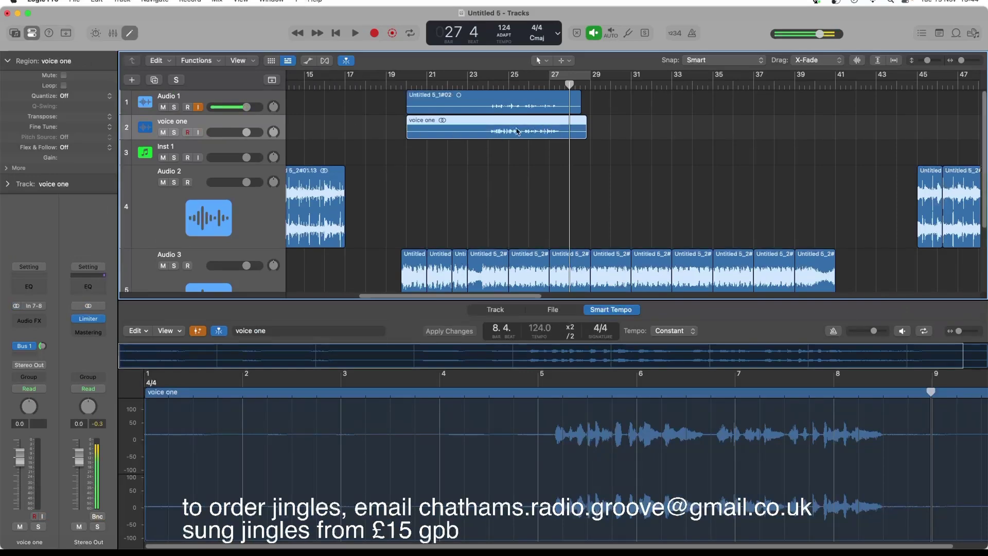
{"action": "left_click", "coordinate": [502, 106]}
{"action": "key", "text": "Delete"}
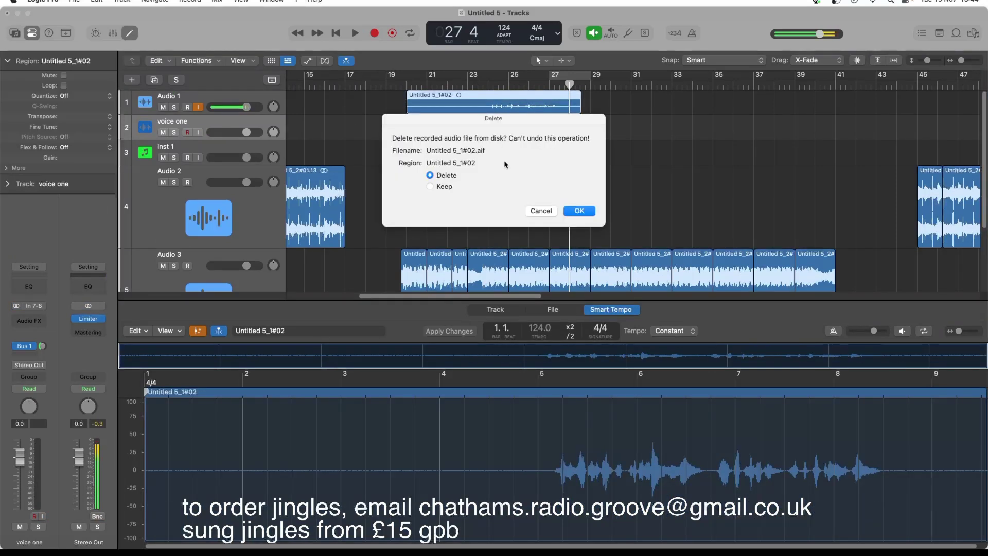
{"action": "left_click", "coordinate": [580, 211]}
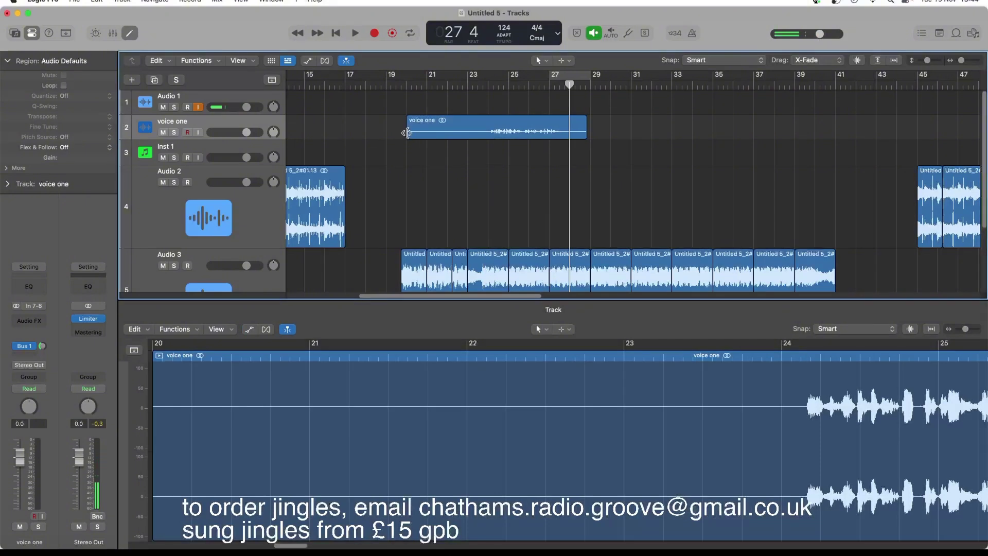
Trim the "voice one" region to the sung phrase, about bar 24 to bar 27.5, and play it with the music
{"action": "left_click_drag", "start_coordinate": [443, 135], "coordinate": [490, 131]}
{"action": "left_click_drag", "start_coordinate": [582, 133], "coordinate": [561, 133]}
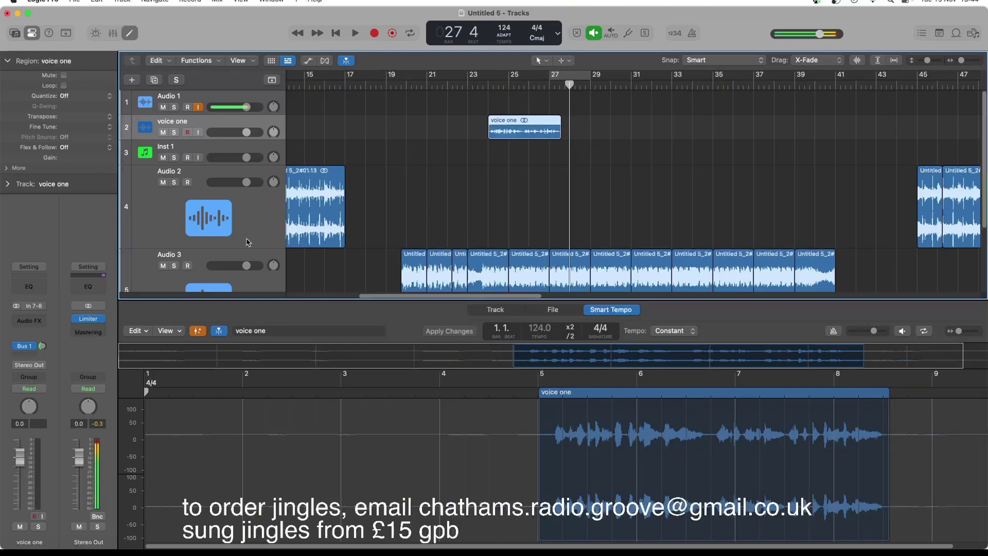
{"action": "double_click", "coordinate": [484, 84]}
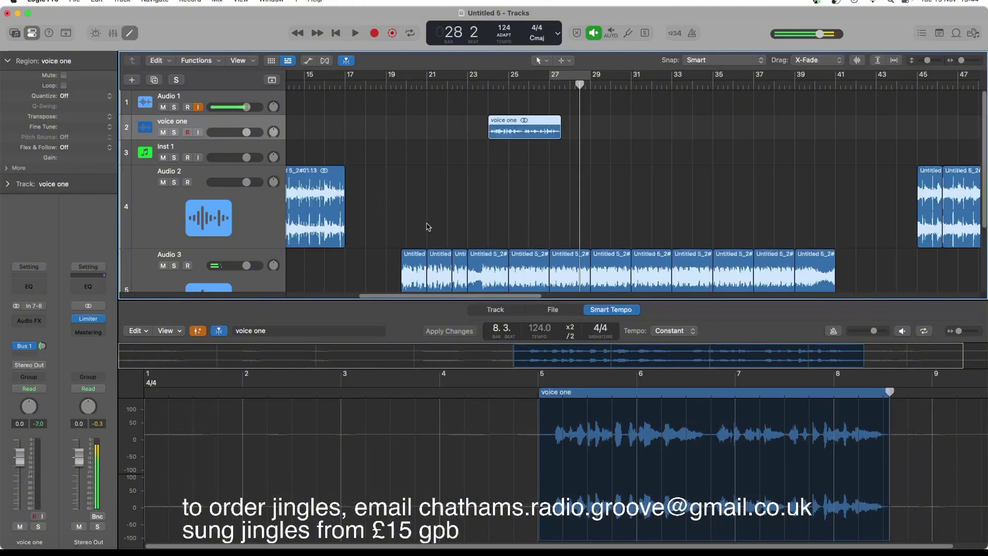
Switch to Safari and read the following verse and chorus lines of the AI-generated jingle script
{"action": "mouse_move", "coordinate": [163, 530]}
{"action": "left_click", "coordinate": [103, 527]}
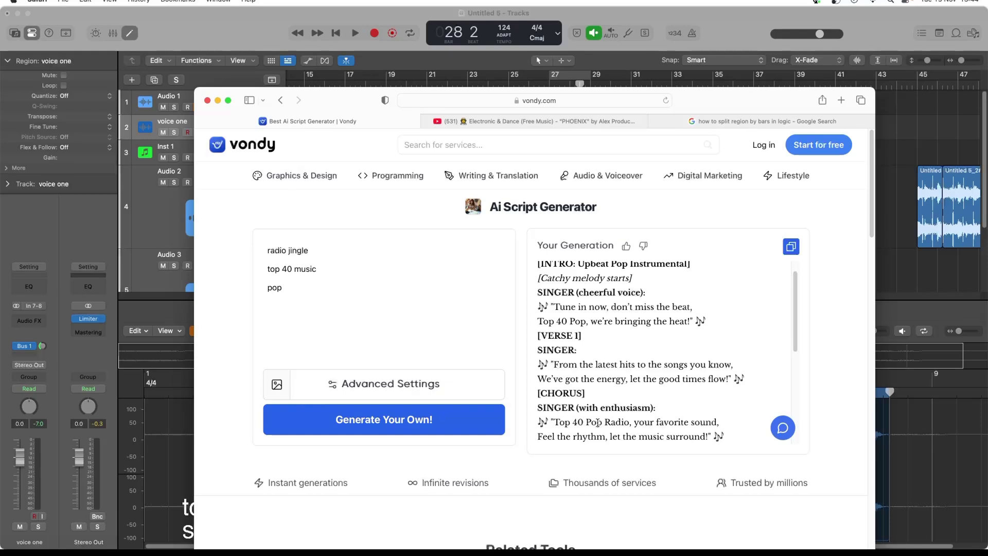
{"action": "scroll", "coordinate": [597, 423], "scroll_direction": "down", "scroll_amount": 1}
{"action": "scroll", "coordinate": [598, 422], "scroll_direction": "down", "scroll_amount": 2}
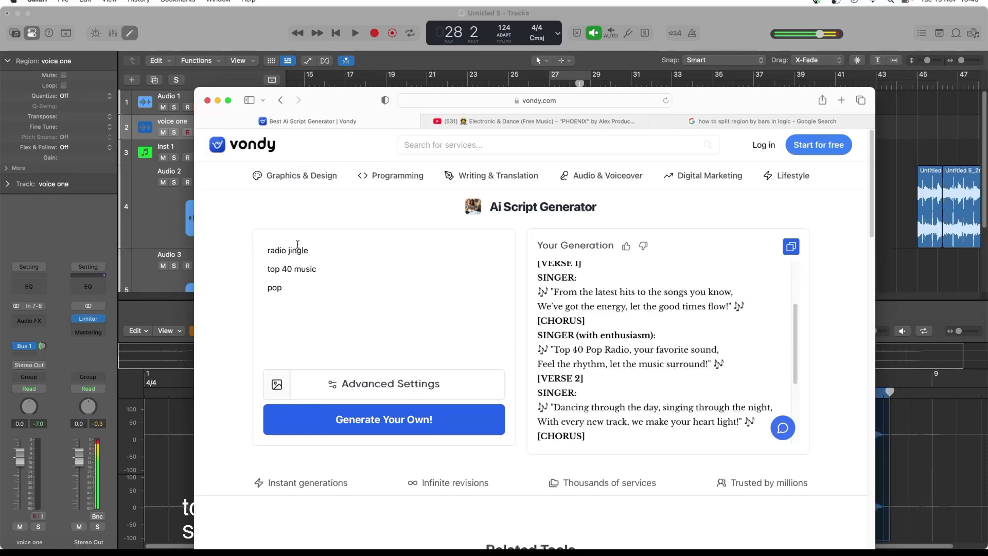
{"action": "left_click", "coordinate": [218, 101]}
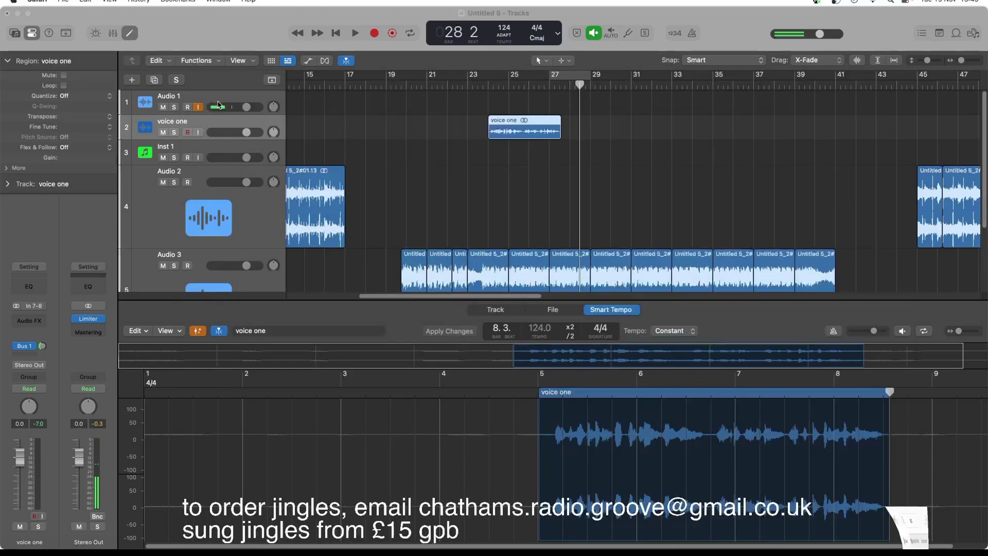
Record a second vocal take on Audio 1 from bar 27 beat 4 to about bar 33 and trim its start to about bar 29.75
{"action": "left_click", "coordinate": [568, 86]}
{"action": "left_click", "coordinate": [565, 85]}
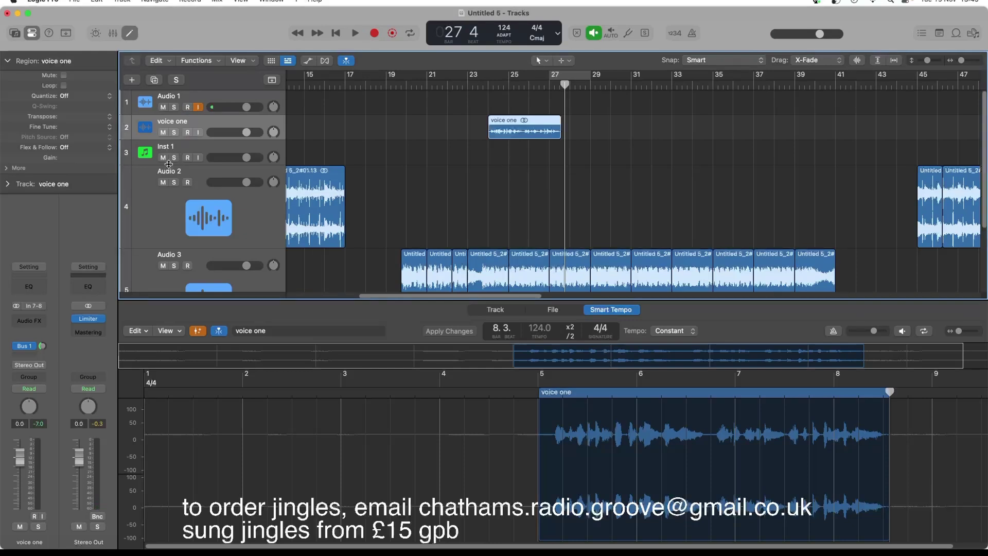
{"action": "key", "text": "r"}
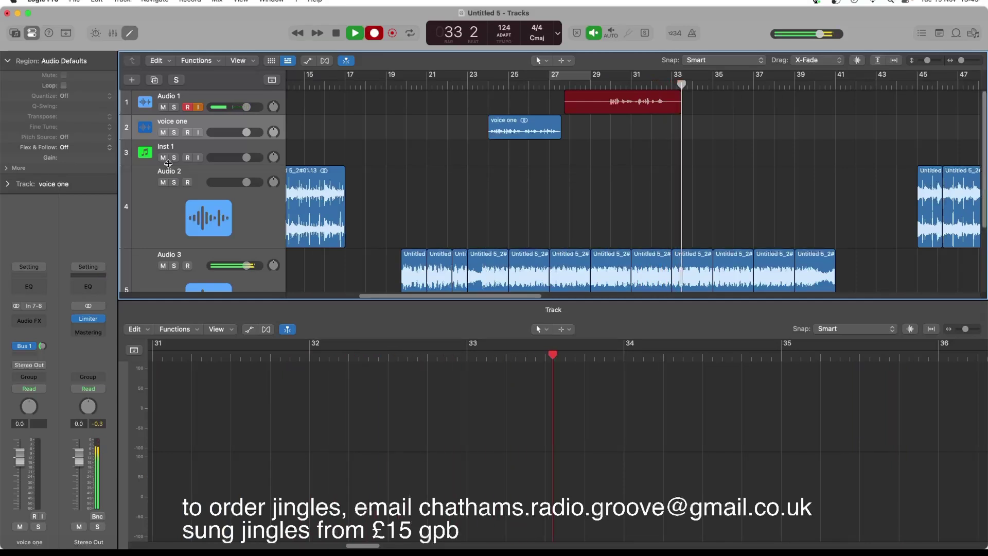
{"action": "key", "text": "space"}
{"action": "left_click_drag", "start_coordinate": [567, 107], "coordinate": [619, 103]}
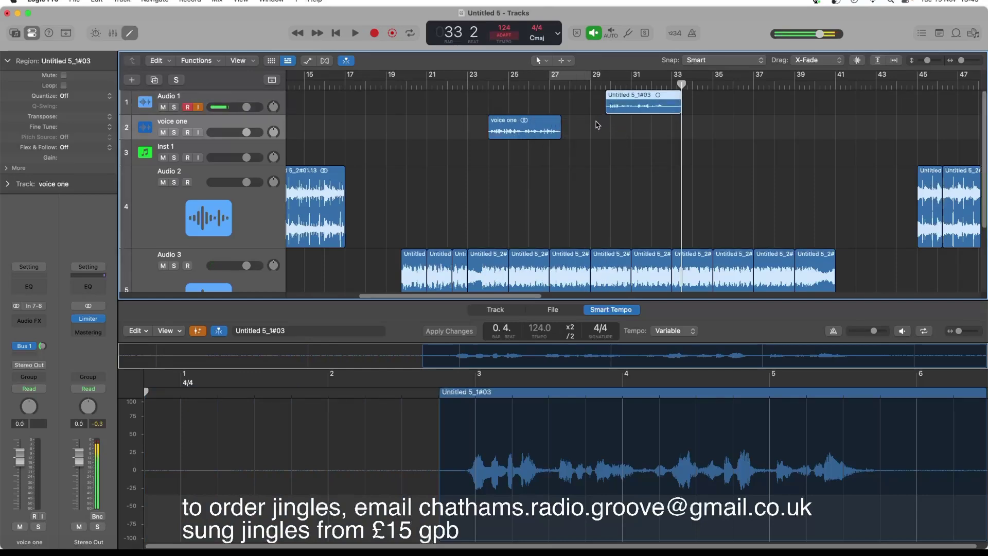
Bounce the second vocal take in place to a new track named "voice two" and delete the original Audio 1 region
{"action": "key", "text": "ctrl+b"}
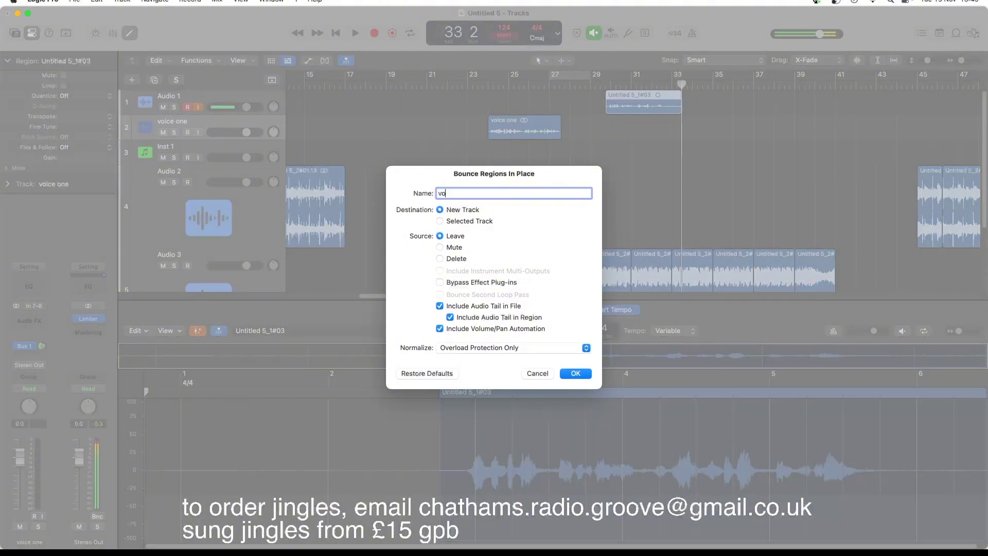
{"action": "type", "text": "voice two"}
{"action": "key", "text": "Return"}
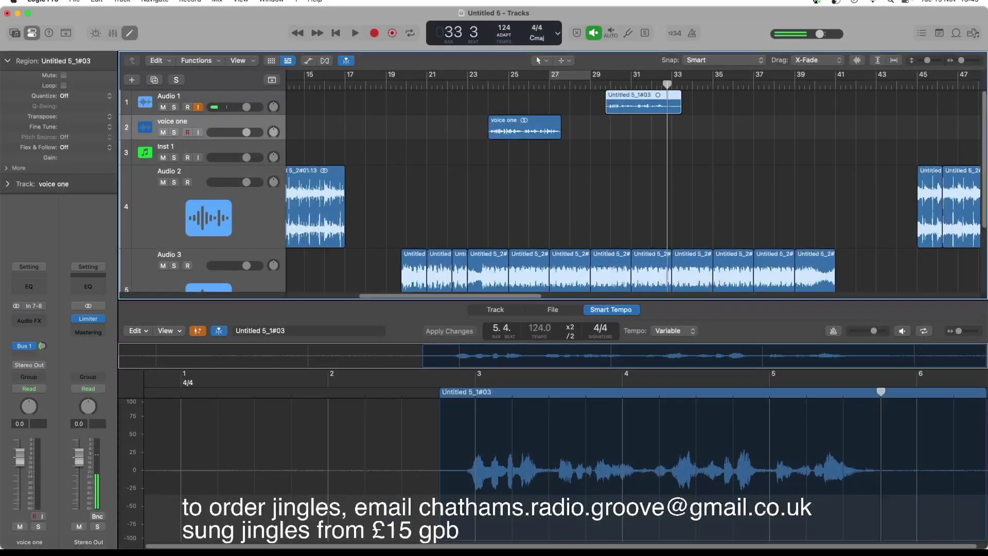
{"action": "left_click", "coordinate": [643, 106]}
{"action": "key", "text": "Delete"}
{"action": "key", "text": "Return"}
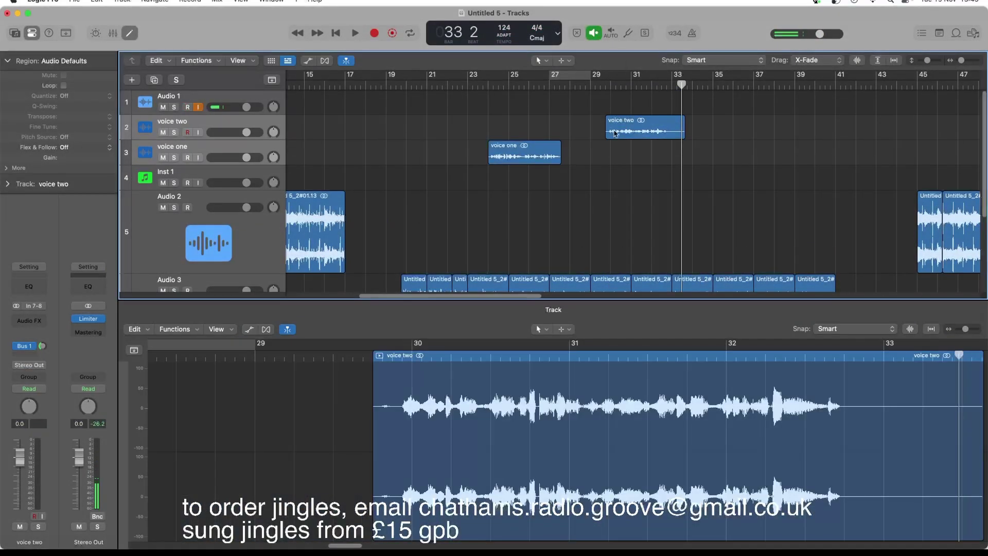
Move the "voice two" region about two bars earlier, just after "voice one", and listen from about bar 26 to bar 31
{"action": "left_click_drag", "start_coordinate": [619, 132], "coordinate": [578, 131]}
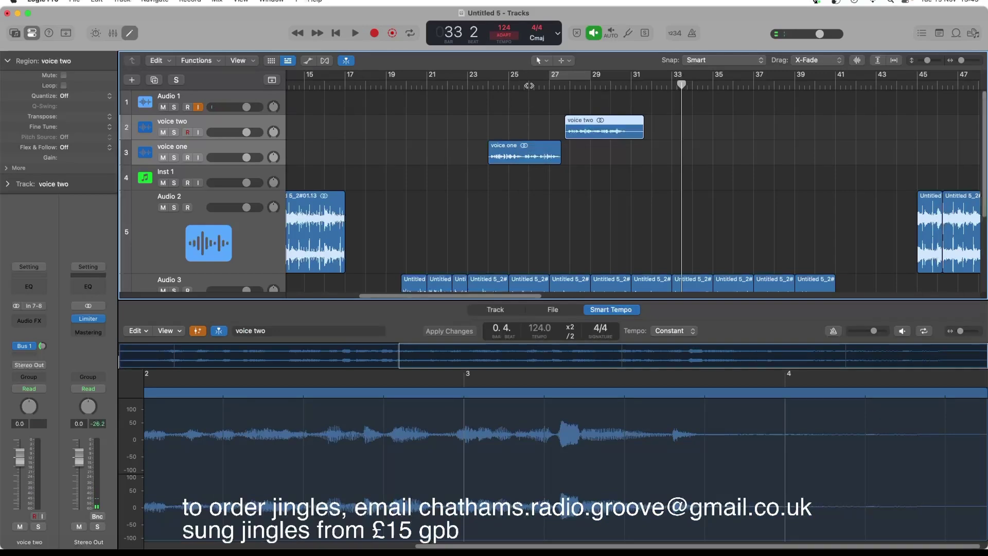
{"action": "left_click", "coordinate": [531, 84]}
{"action": "key", "text": "space"}
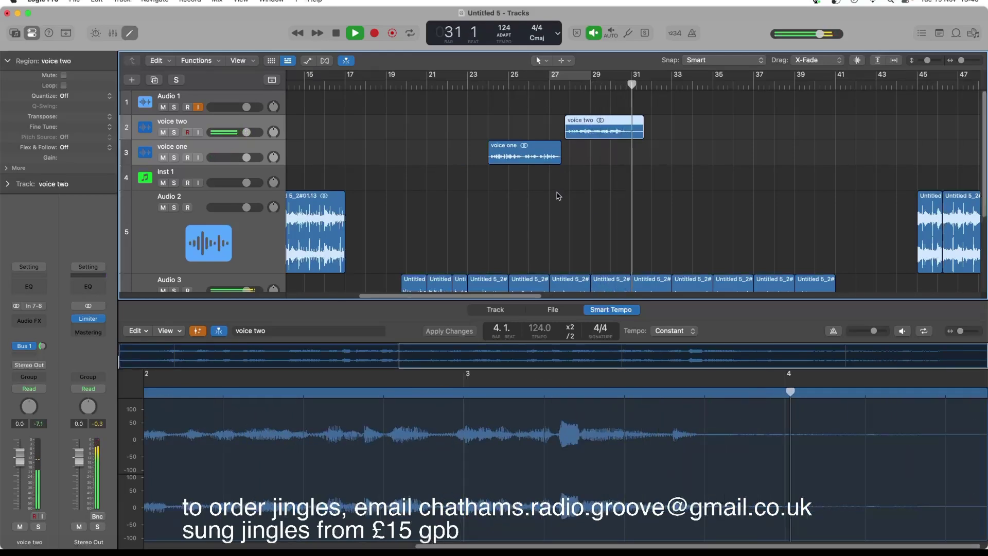
{"action": "key", "text": "space"}
Split the Audio 3 music at bar 32 and delete all of its regions after that point
{"action": "scroll", "coordinate": [638, 267], "scroll_direction": "down", "scroll_amount": 2}
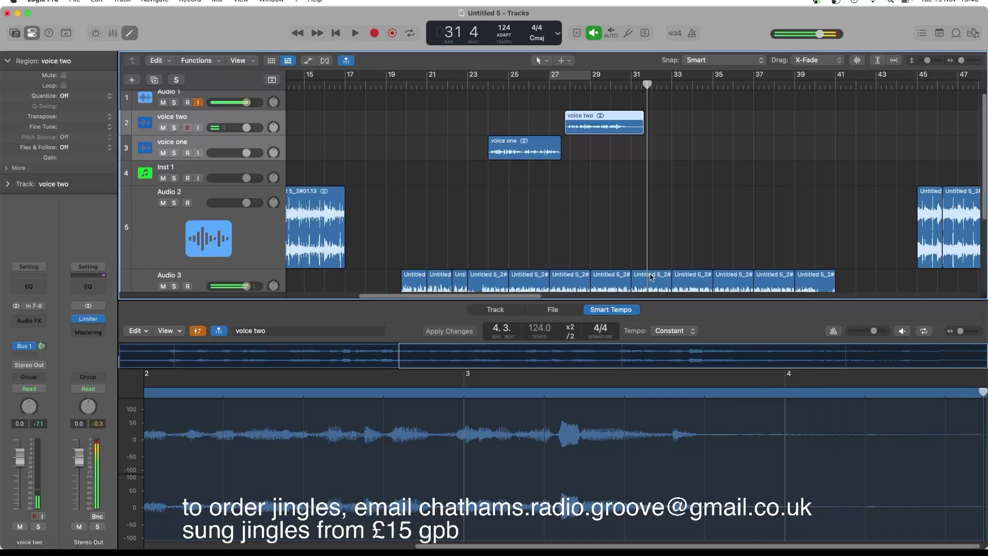
{"action": "scroll", "coordinate": [649, 253], "scroll_direction": "down", "scroll_amount": 1}
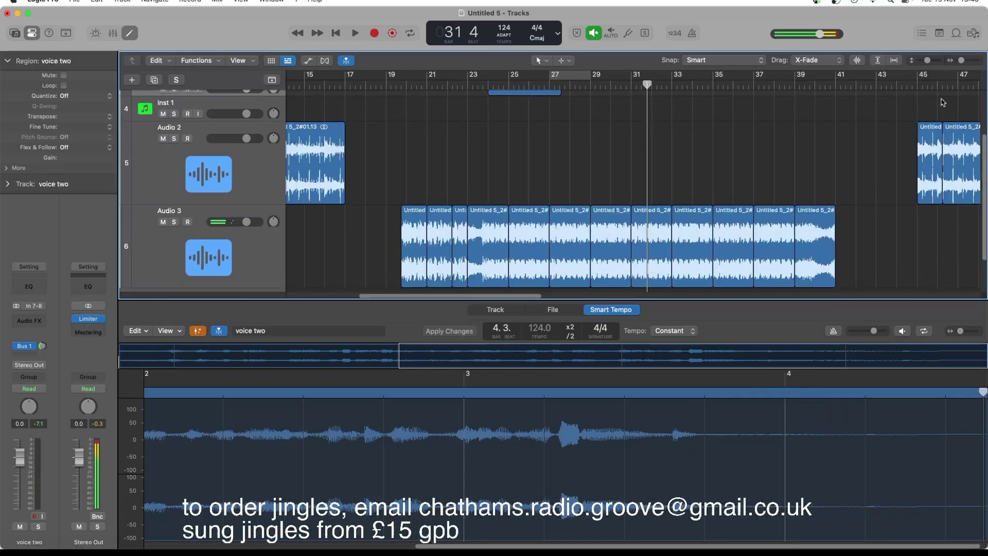
{"action": "scroll", "coordinate": [746, 81], "scroll_direction": "down", "scroll_amount": 3}
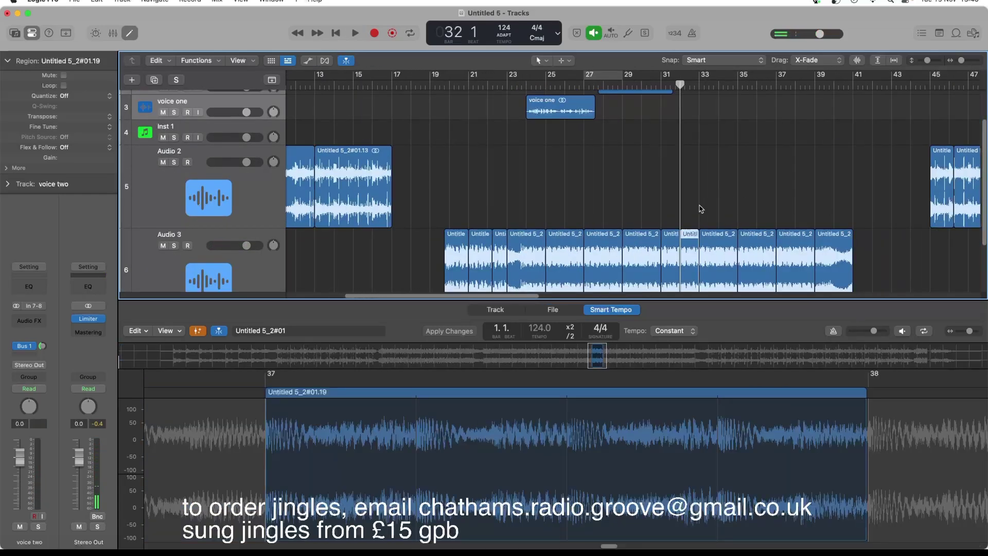
{"action": "left_click_drag", "start_coordinate": [689, 206], "coordinate": [852, 242]}
{"action": "key", "text": "Delete"}
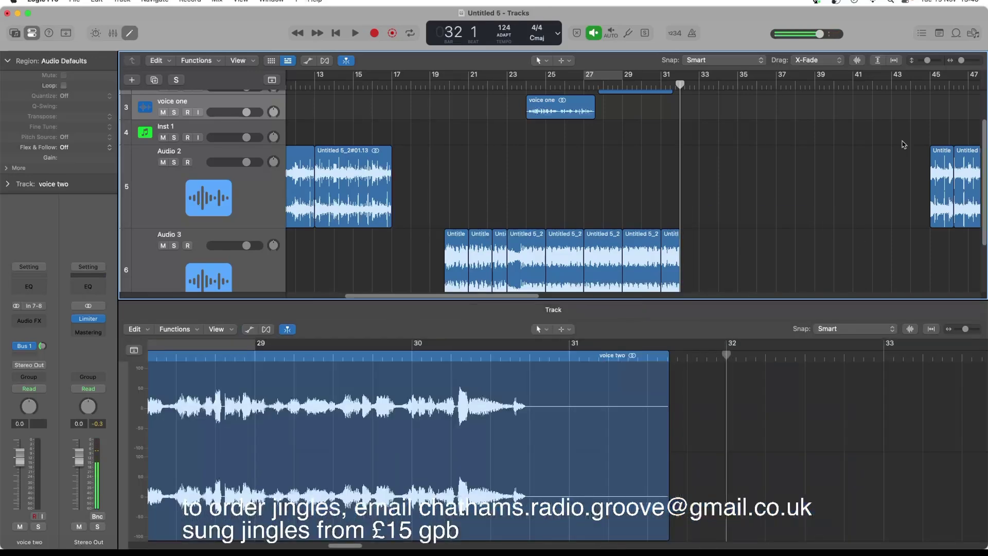
{"action": "left_click_drag", "start_coordinate": [962, 62], "coordinate": [960, 62]}
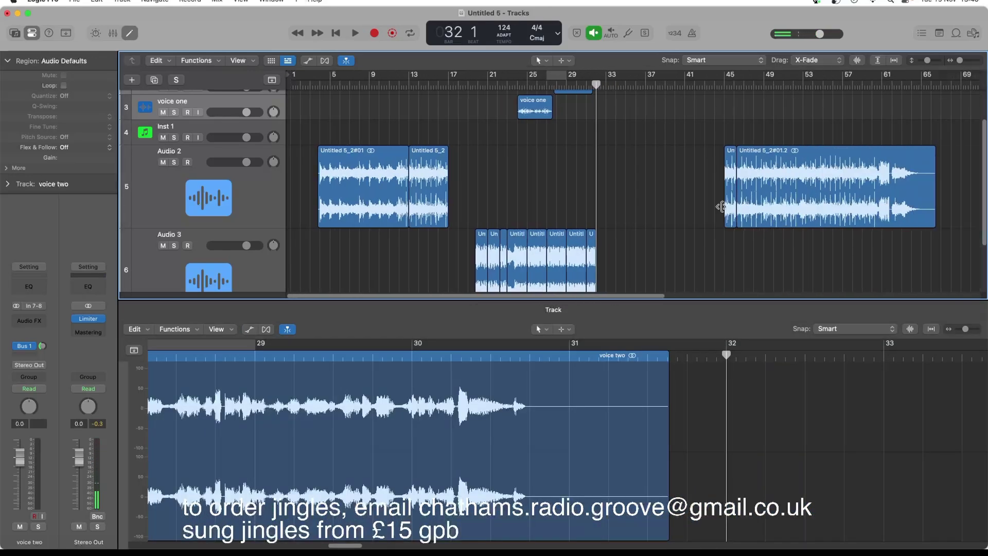
Locate the start of the ending on Audio 2, split the music at bar 62 and delete the long region before the split
{"action": "left_click", "coordinate": [894, 85]}
{"action": "key", "text": "space"}
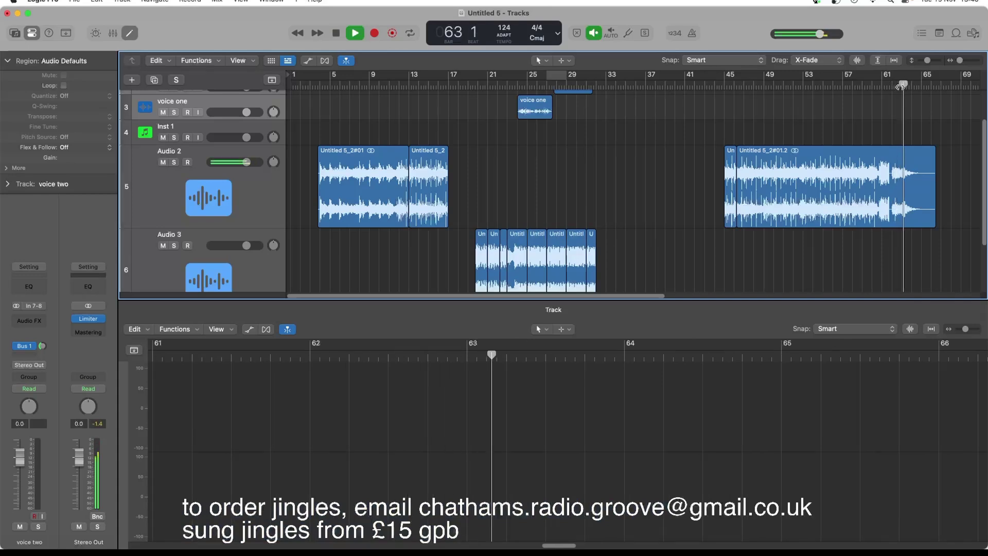
{"action": "key", "text": "space"}
{"action": "left_click", "coordinate": [889, 85]}
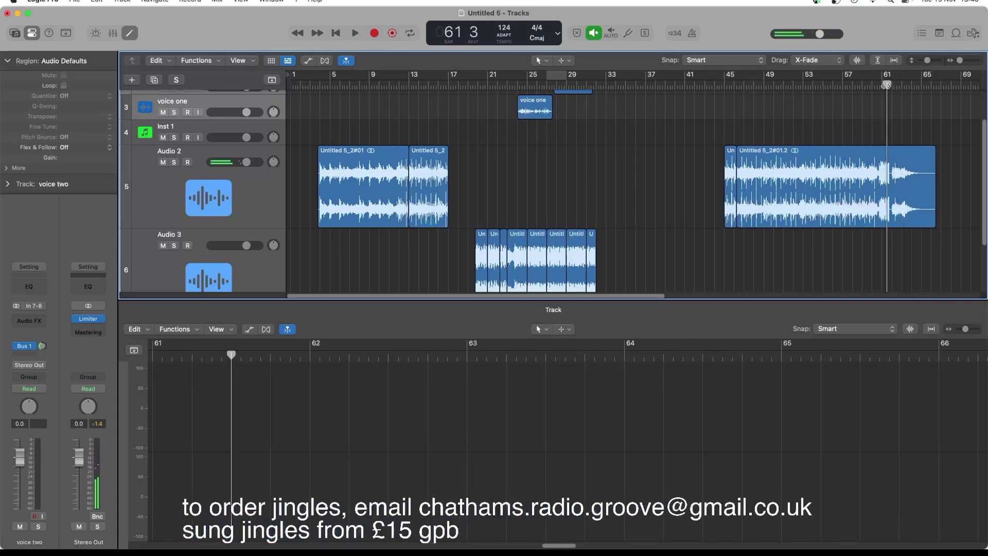
{"action": "key", "text": "space"}
{"action": "left_click", "coordinate": [873, 85]}
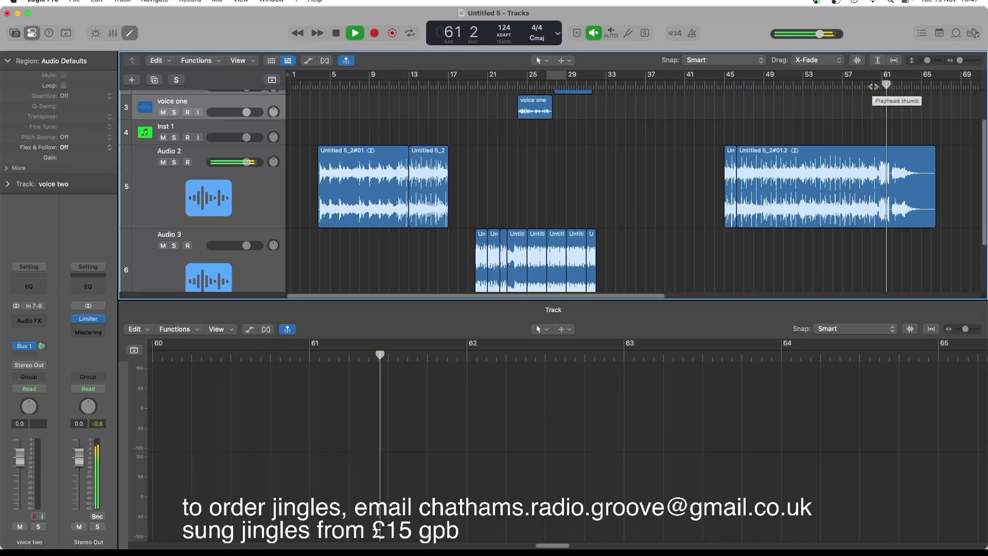
{"action": "key", "text": "space"}
{"action": "key", "text": "space"}
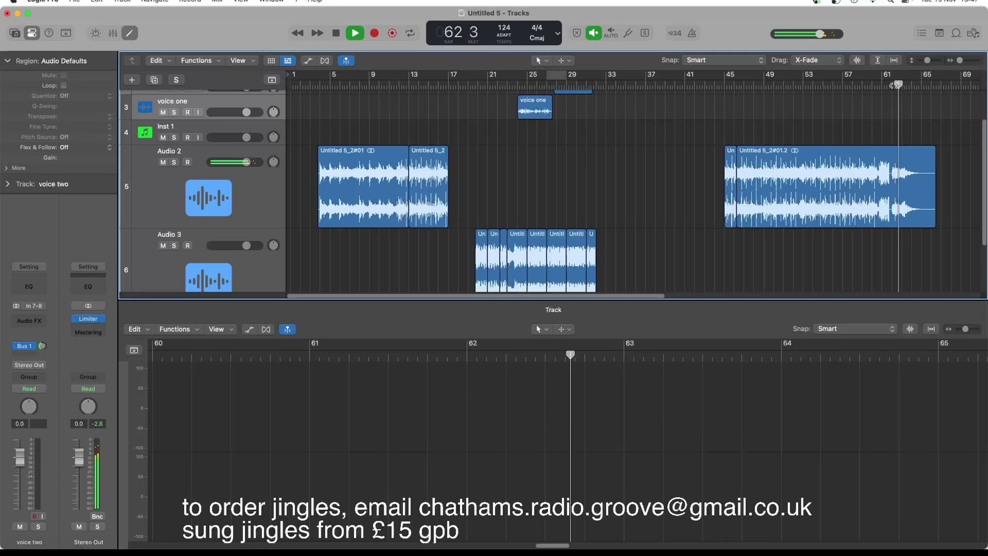
{"action": "left_click_drag", "start_coordinate": [896, 87], "coordinate": [893, 85]}
{"action": "right_click", "coordinate": [896, 194]}
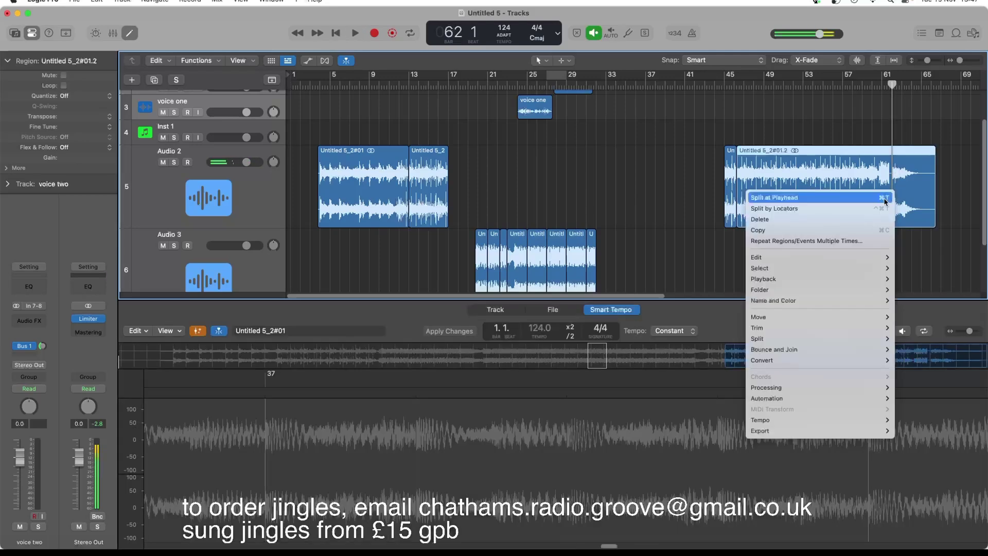
{"action": "left_click", "coordinate": [878, 199]}
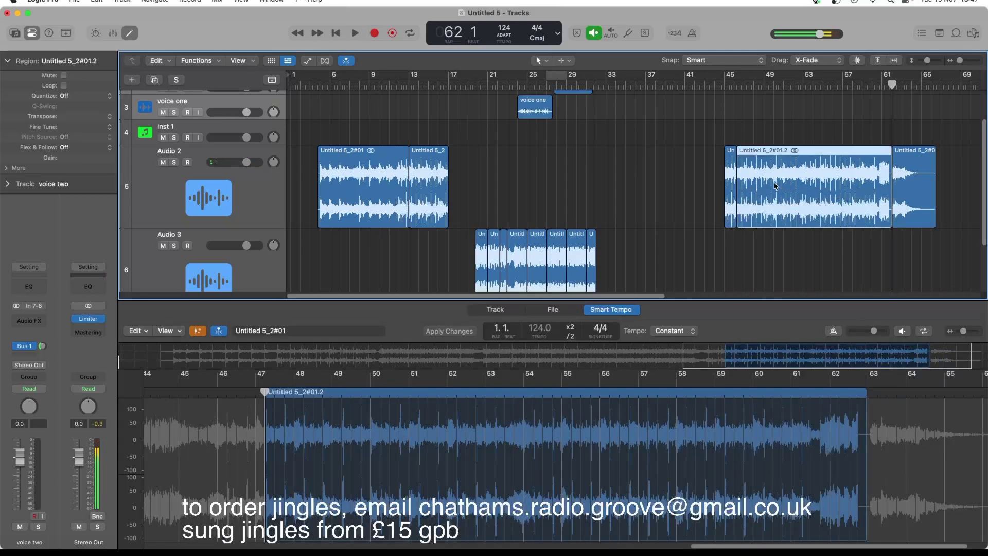
{"action": "key", "text": "Delete"}
Listen to the short leftover Audio 2 region from bar 45
{"action": "left_click", "coordinate": [731, 83]}
{"action": "key", "text": "space"}
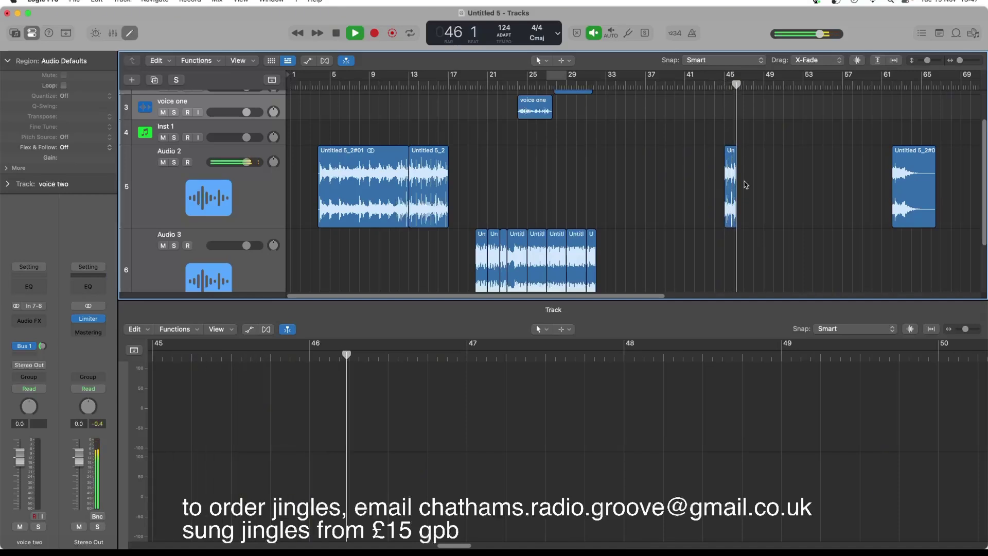
{"action": "key", "text": "Delete"}
{"action": "key", "text": "Escape"}
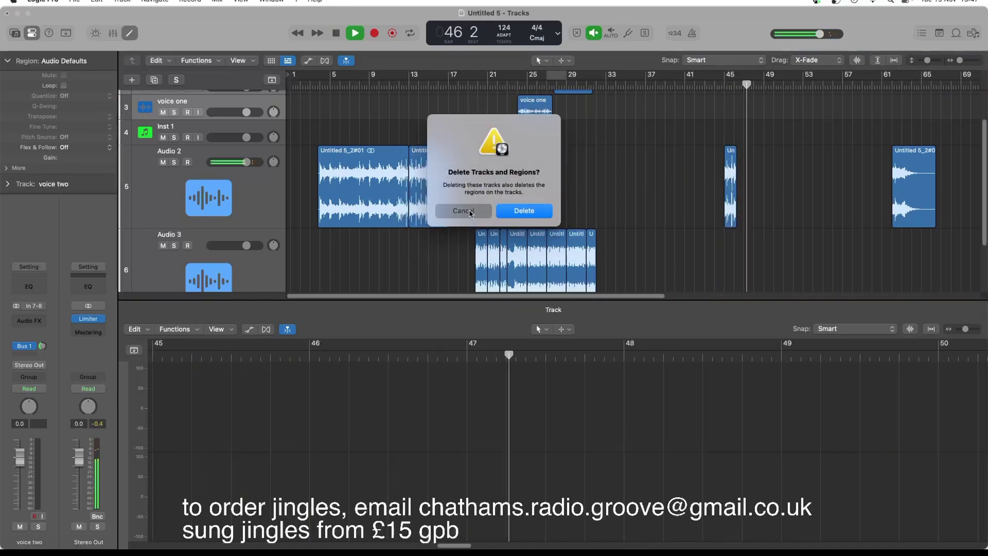
{"action": "key", "text": "space"}
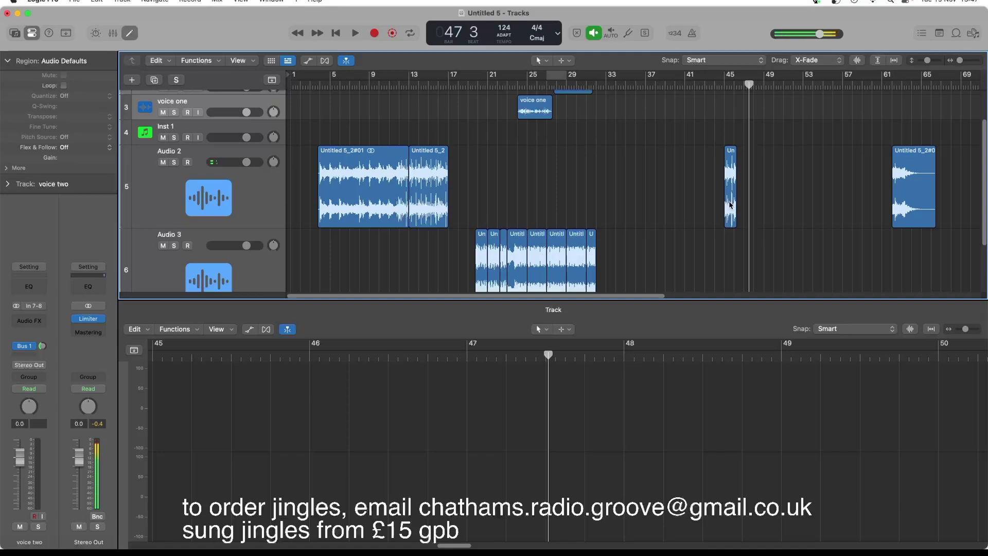
Move the ending region from Audio 2 to the end of the Audio 3 music at bar 32 and listen to the join
{"action": "left_click", "coordinate": [732, 204]}
{"action": "left_click_drag", "start_coordinate": [886, 196], "coordinate": [614, 268]}
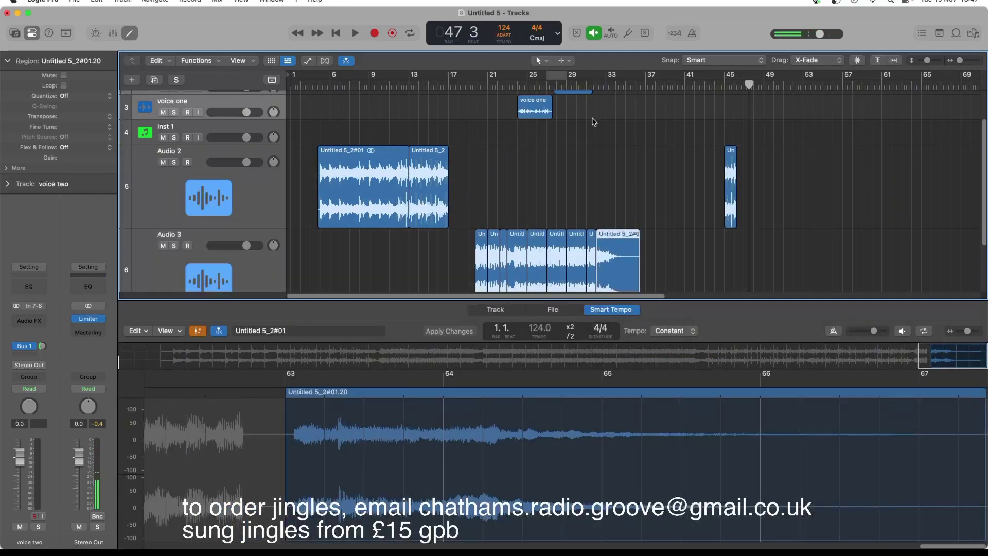
{"action": "left_click", "coordinate": [584, 86]}
{"action": "key", "text": "space"}
{"action": "scroll", "coordinate": [600, 126], "scroll_direction": "down", "scroll_amount": 2}
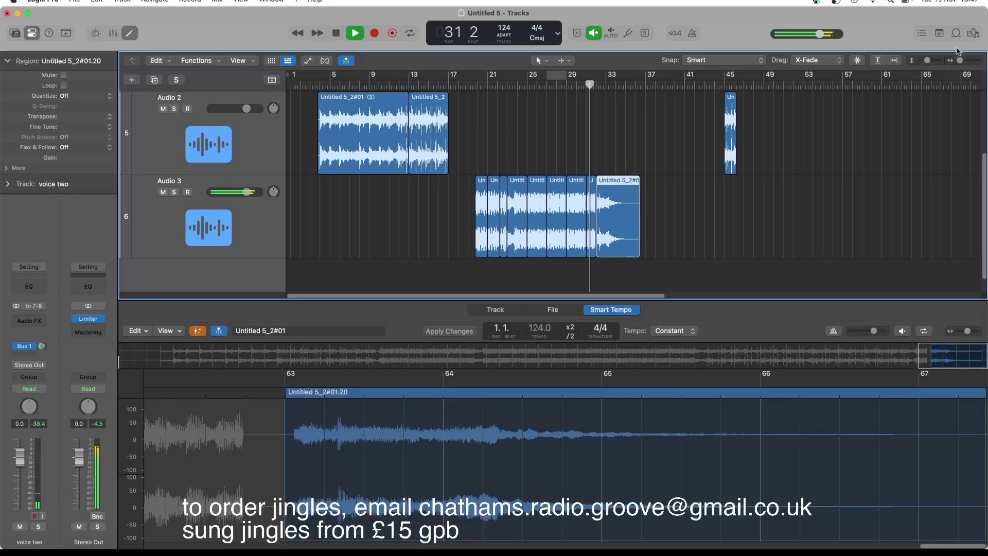
{"action": "left_click_drag", "start_coordinate": [961, 61], "coordinate": [963, 61]}
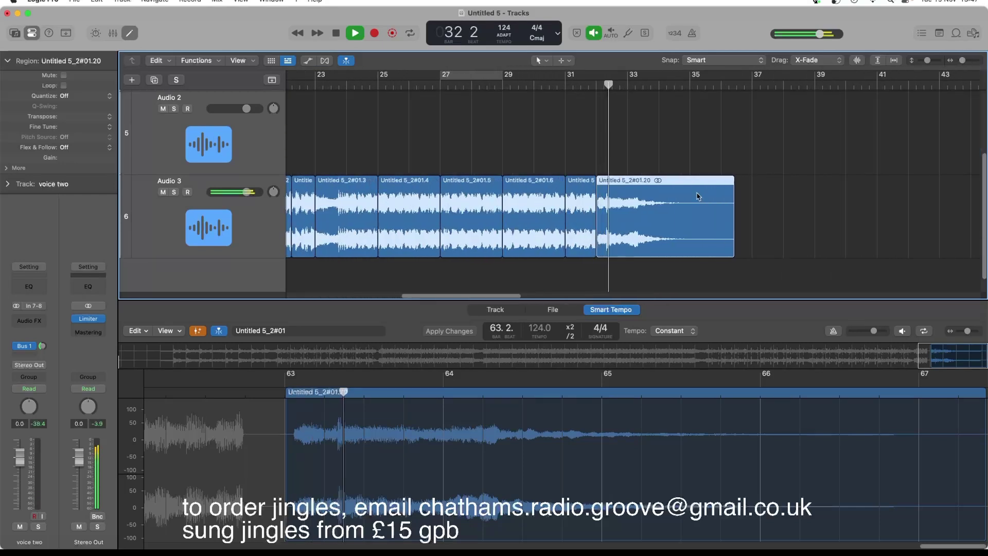
{"action": "key", "text": "space"}
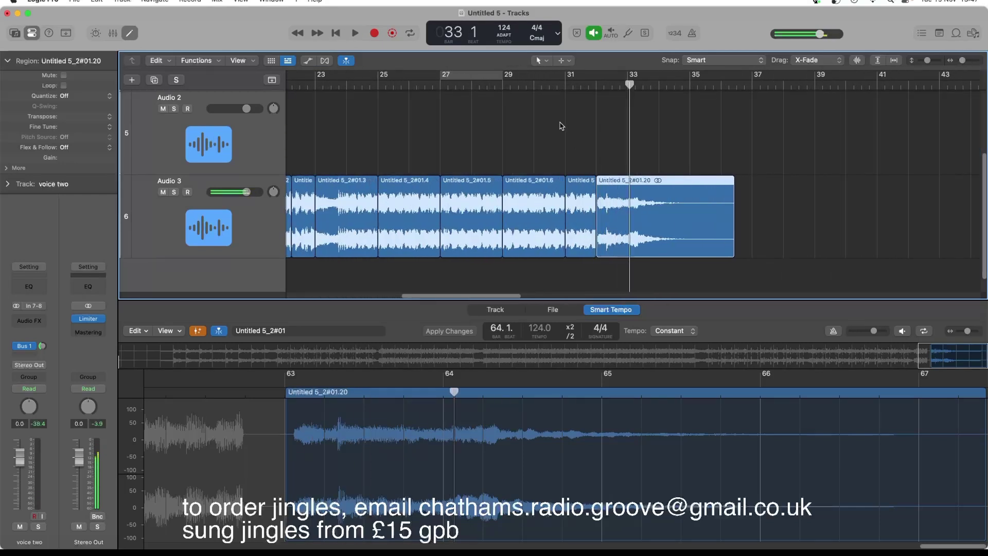
{"action": "left_click", "coordinate": [562, 89]}
{"action": "key", "text": "space"}
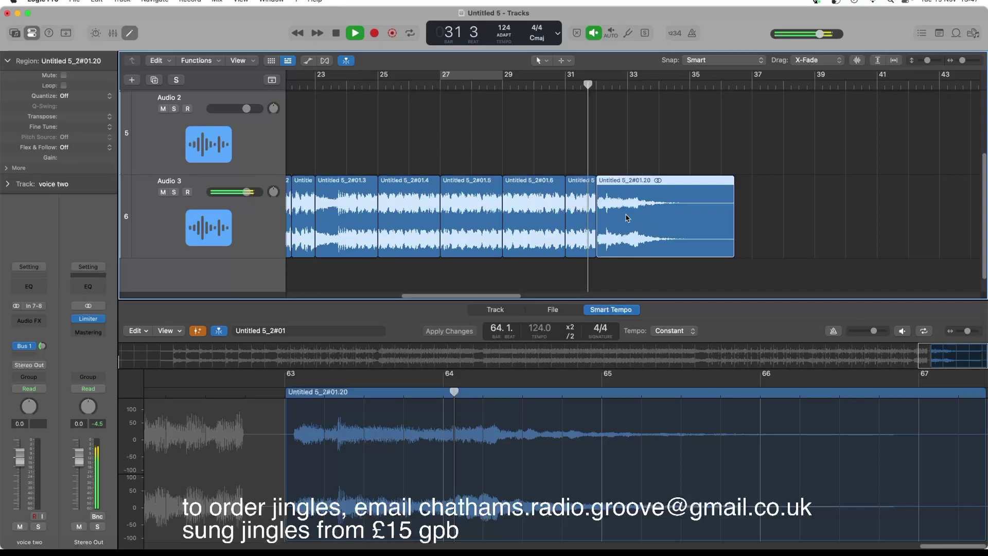
{"action": "key", "text": "space"}
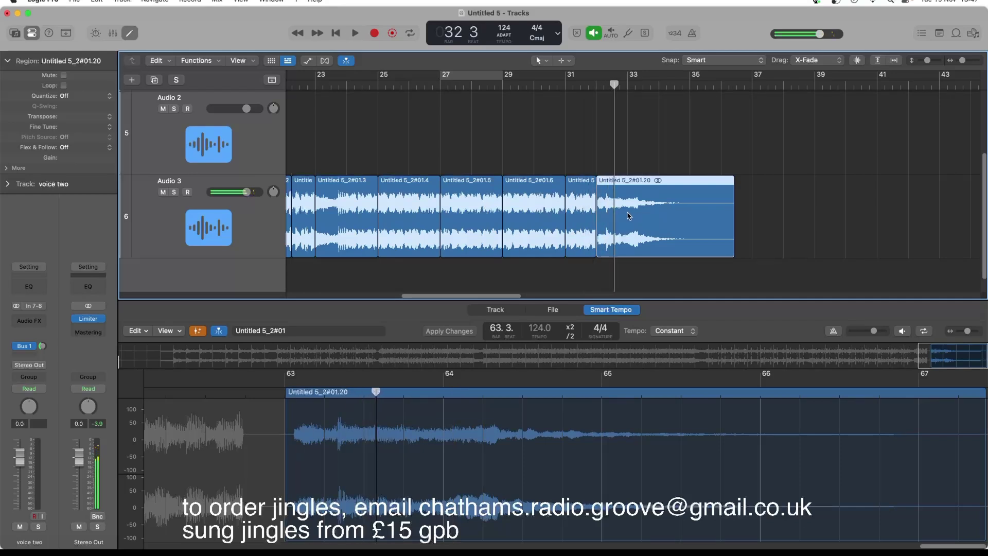
Move the ending region to a new track below Audio 3, starting at about bar 31 beat 3, and listen to the overlap
{"action": "scroll", "coordinate": [629, 216], "scroll_direction": "down", "scroll_amount": 1}
{"action": "left_click_drag", "start_coordinate": [628, 215], "coordinate": [605, 192]}
{"action": "left_click", "coordinate": [571, 85]}
{"action": "key", "text": "space"}
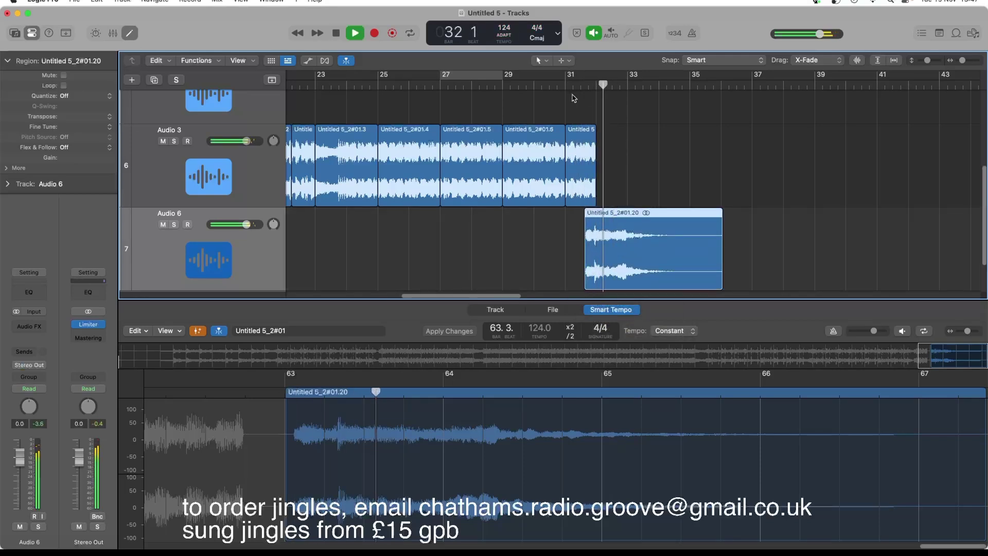
{"action": "key", "text": "space"}
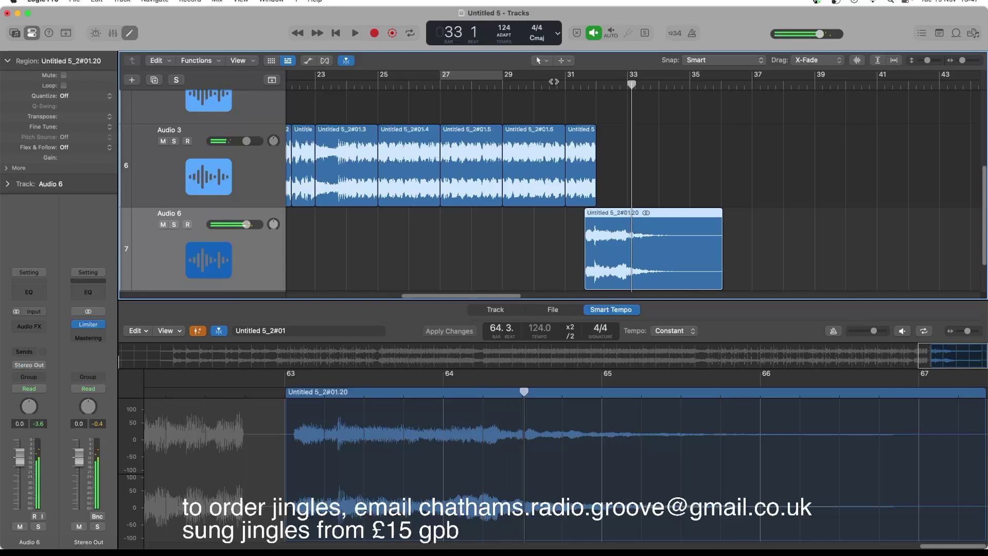
{"action": "left_click", "coordinate": [557, 85]}
{"action": "key", "text": "space"}
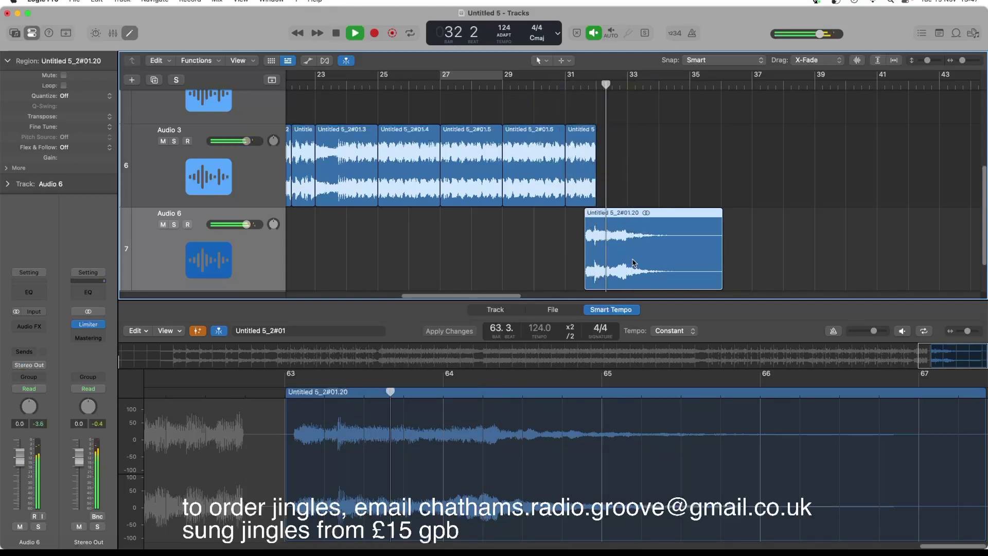
Transpose the ending region up one semitone at a time to 5, playing the join with the Audio 3 music after each change
{"action": "key", "text": "space"}
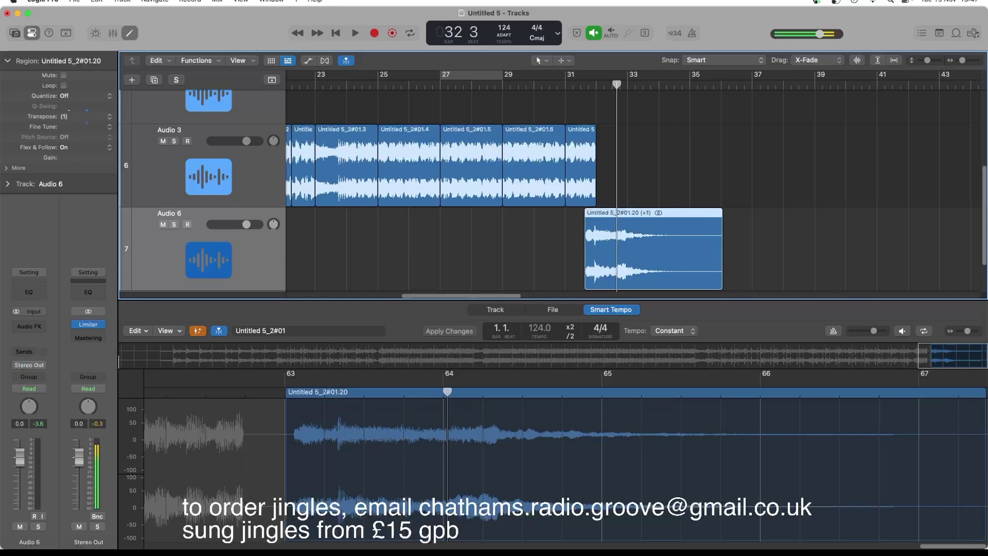
{"action": "key", "text": "space"}
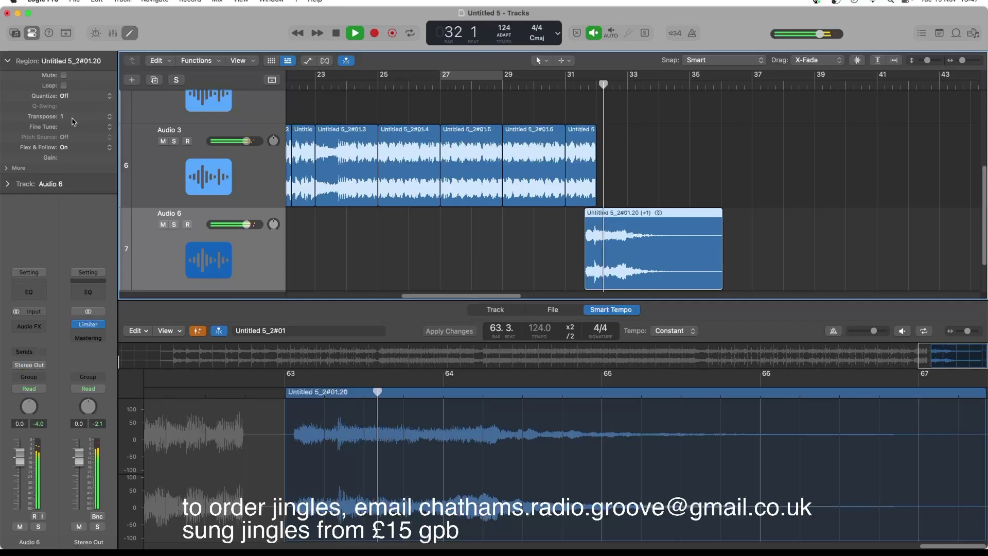
{"action": "key", "text": "space"}
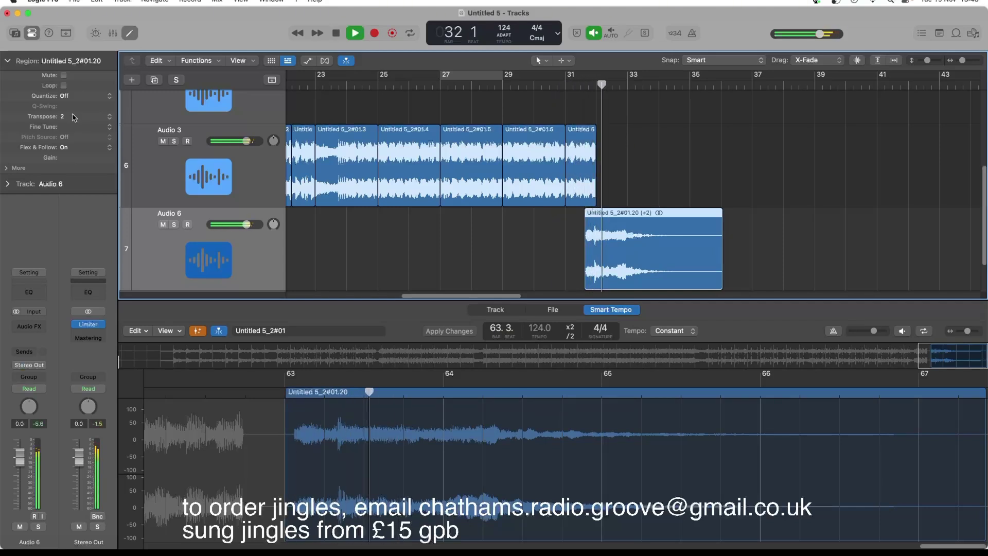
{"action": "key", "text": "space"}
{"action": "key", "text": "space"}
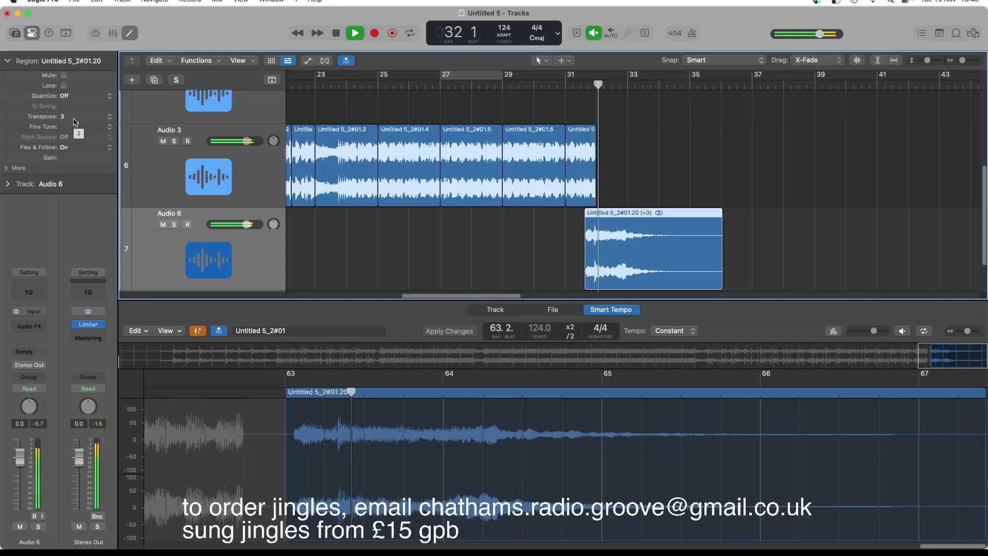
{"action": "left_click_drag", "start_coordinate": [75, 122], "coordinate": [75, 121]}
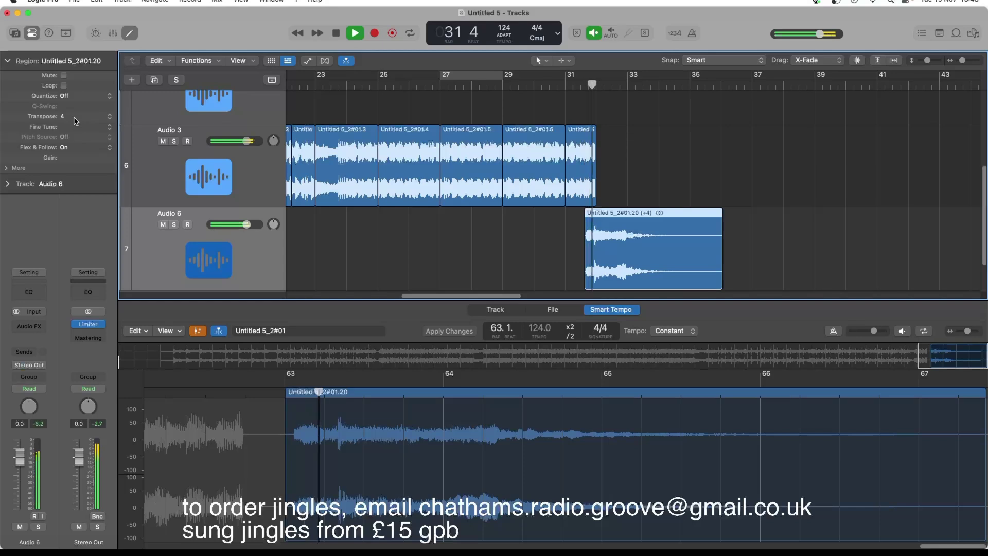
{"action": "key", "text": "space"}
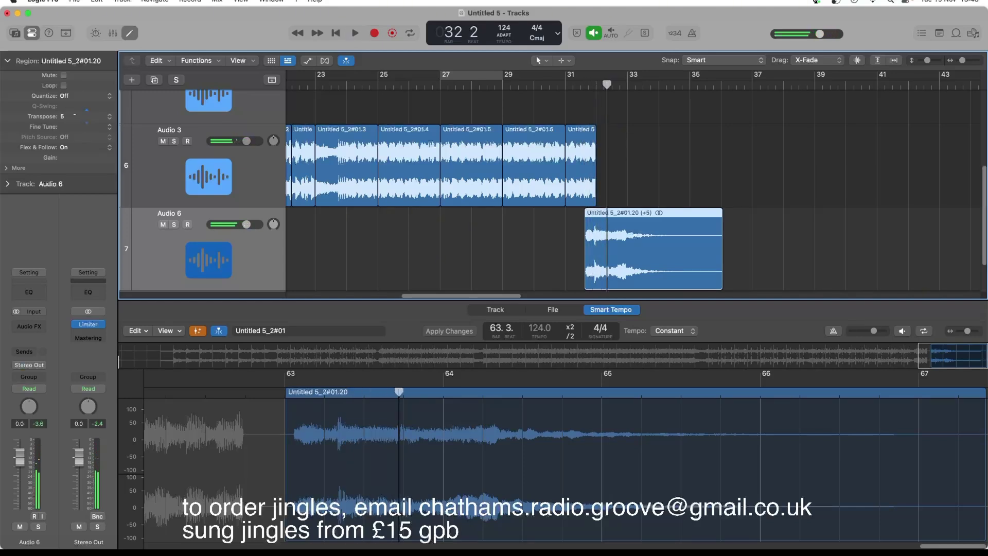
{"action": "key", "text": "space"}
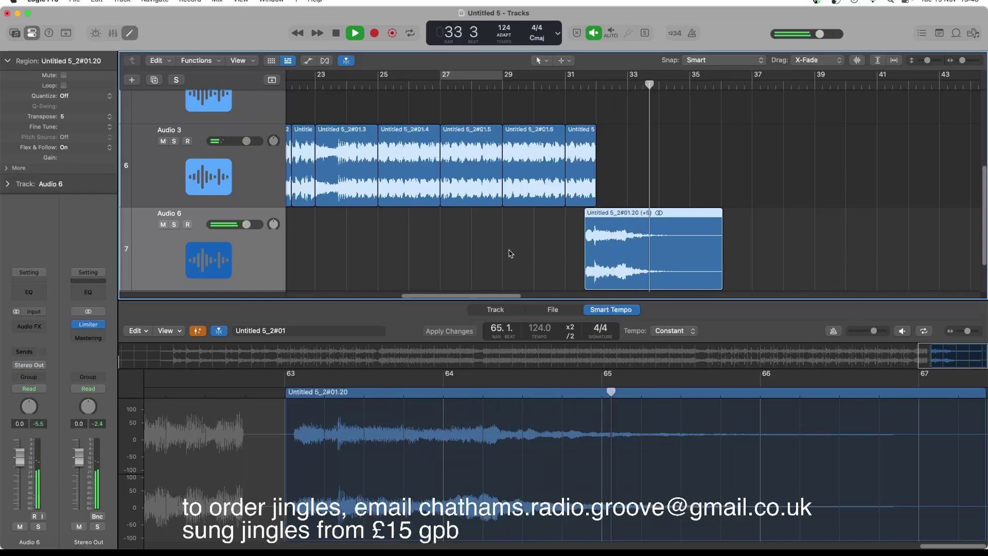
{"action": "key", "text": "space"}
Bounce the transposed ending region in place to a new track and delete the original region from Audio 6
{"action": "left_click", "coordinate": [611, 235]}
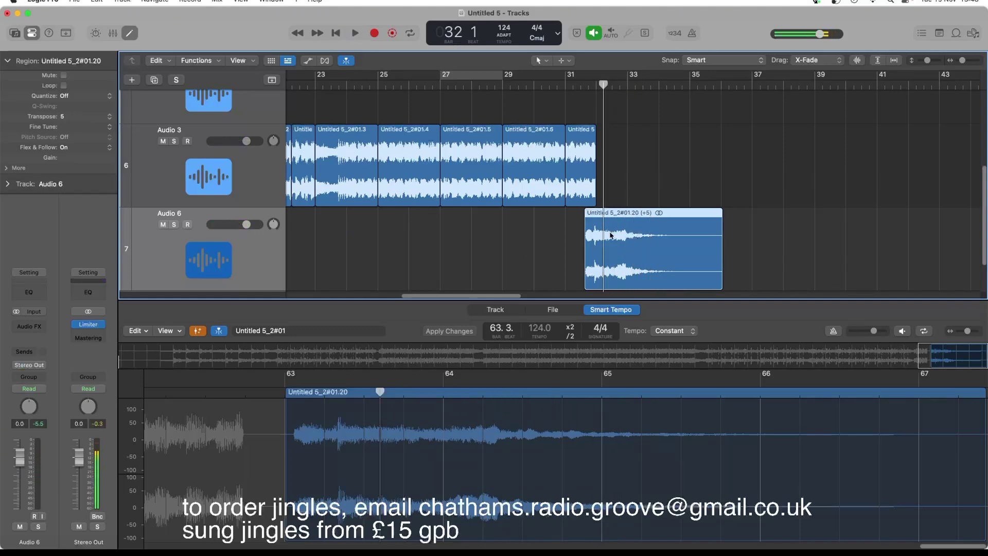
{"action": "key", "text": "ctrl+b"}
{"action": "key", "text": "Return"}
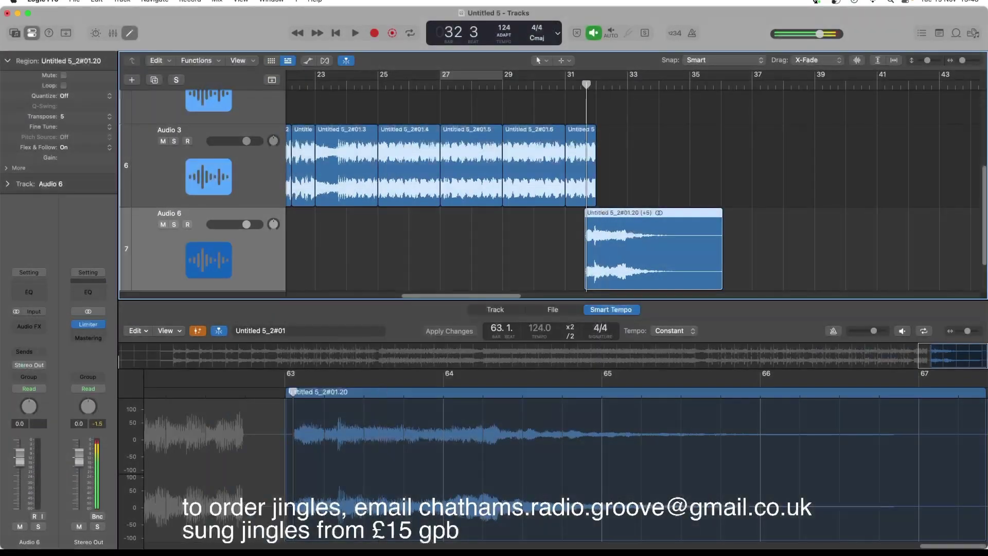
{"action": "left_click", "coordinate": [641, 248]}
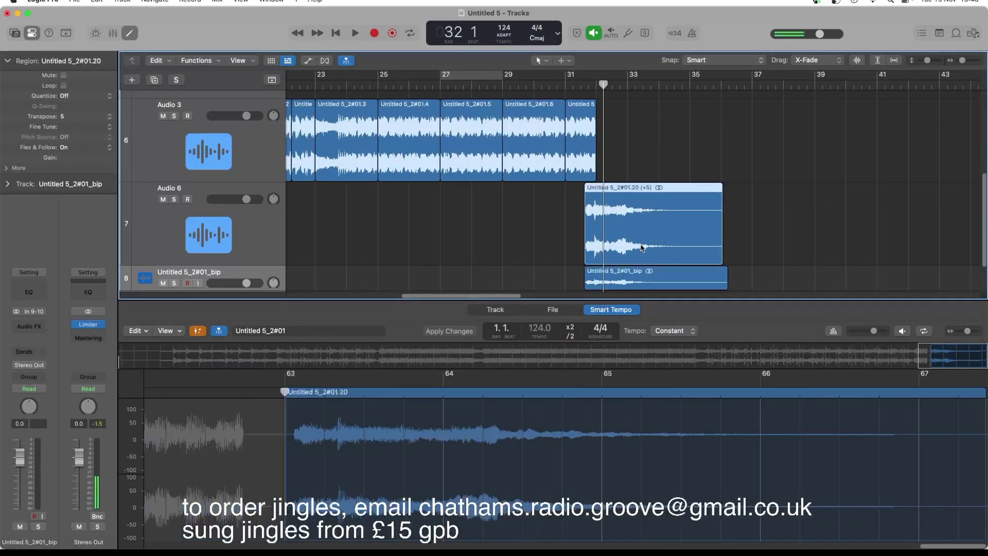
{"action": "key", "text": "Delete"}
Move the bounced ending onto Audio 3 at bar 31 beat 3, crossfaded with the music, and listen to the join
{"action": "left_click_drag", "start_coordinate": [619, 281], "coordinate": [620, 267]}
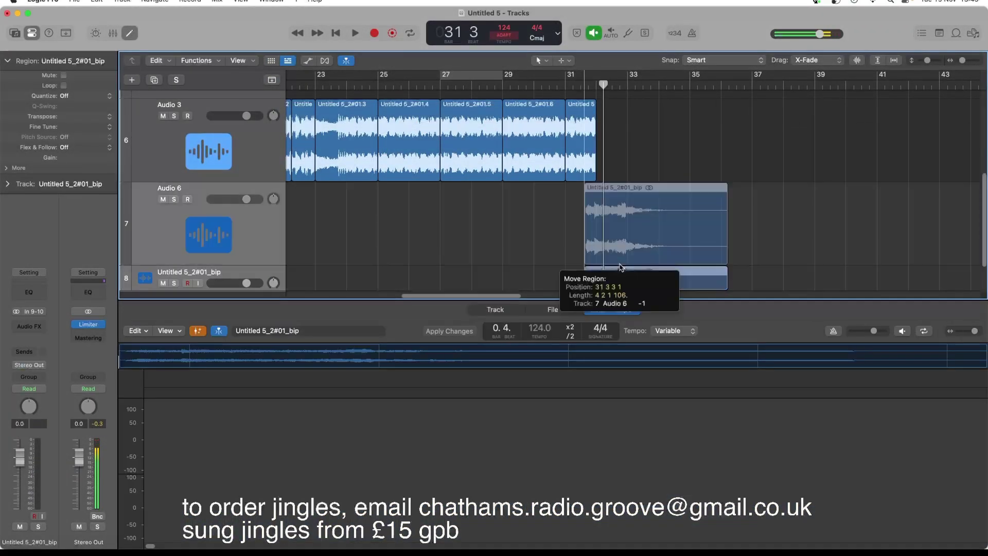
{"action": "left_click_drag", "start_coordinate": [618, 189], "coordinate": [619, 181]}
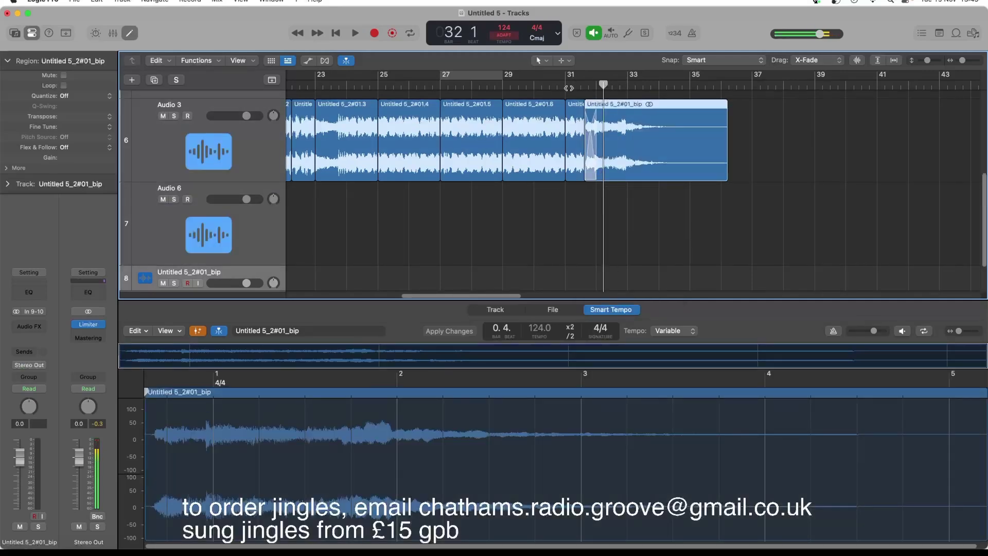
{"action": "double_click", "coordinate": [566, 88]}
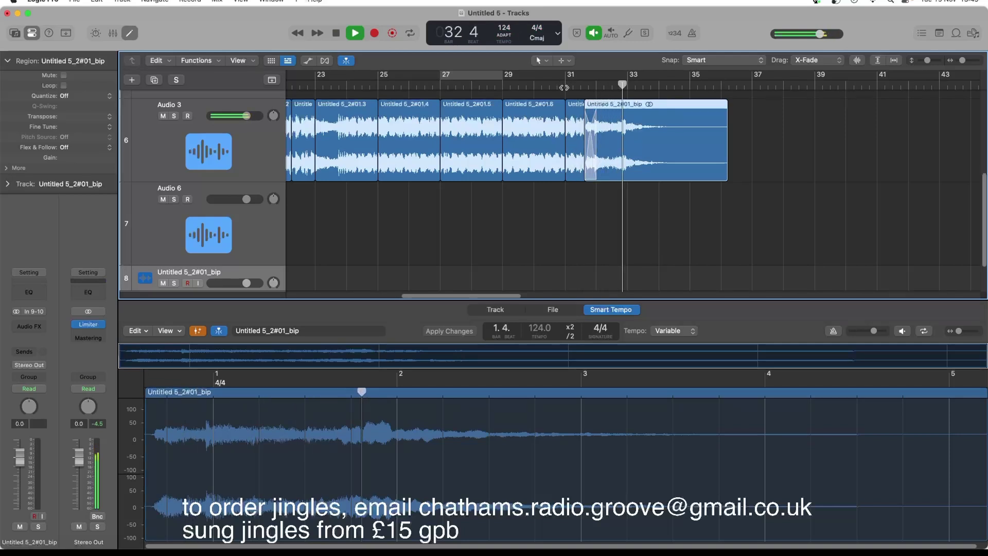
{"action": "double_click", "coordinate": [533, 86]}
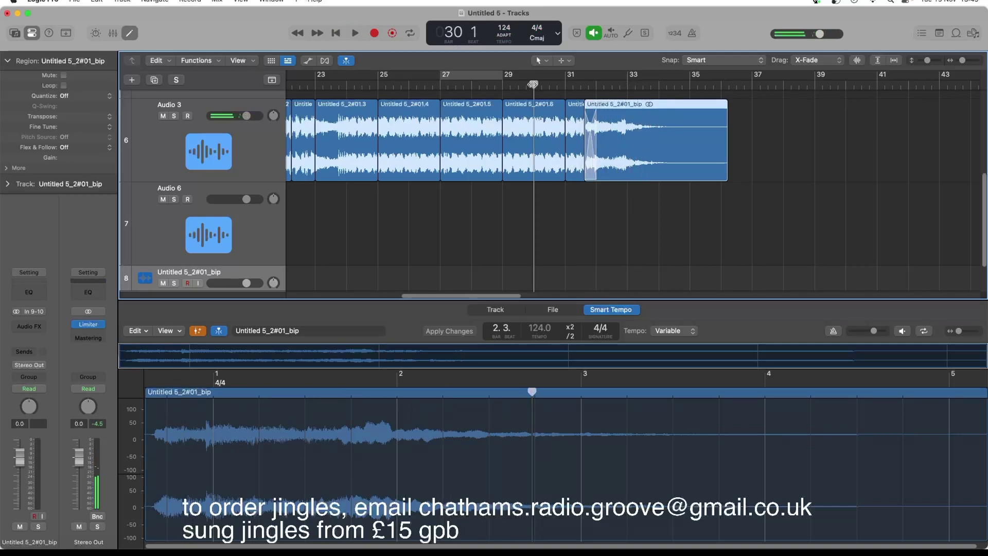
{"action": "double_click", "coordinate": [533, 86]}
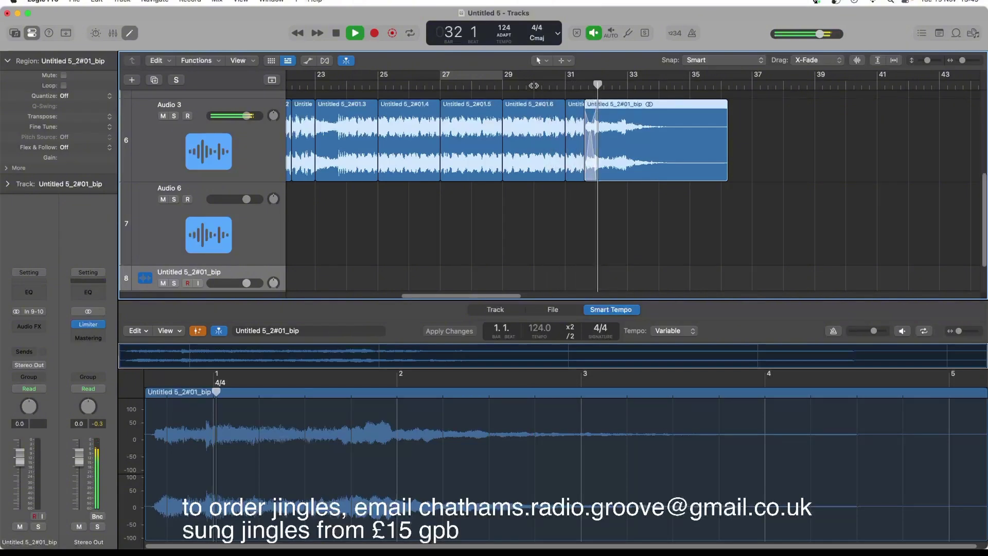
Stop playback and delete the short leftover region at bar 45 on Audio 2
{"action": "left_click_drag", "start_coordinate": [965, 61], "coordinate": [960, 61]}
{"action": "scroll", "coordinate": [803, 180], "scroll_direction": "up", "scroll_amount": 3}
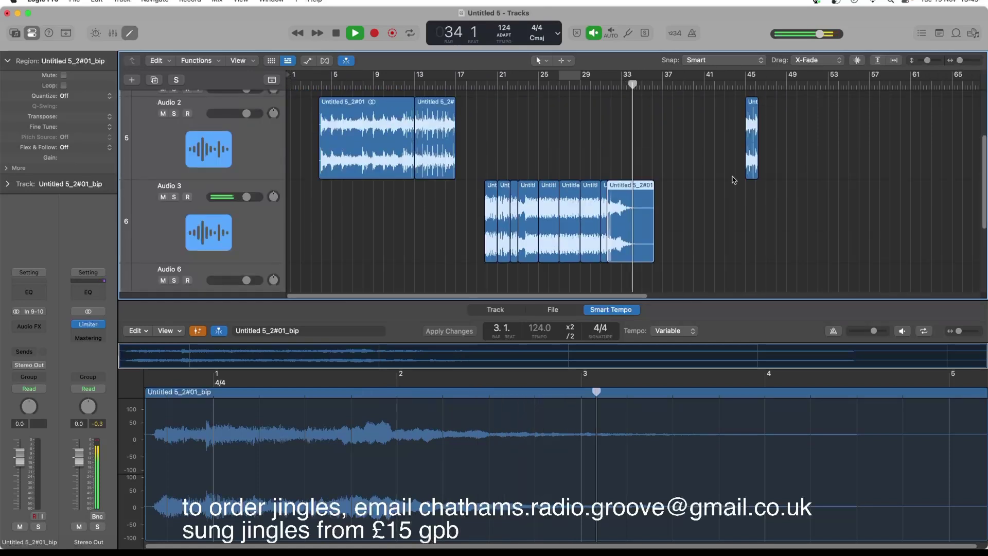
{"action": "key", "text": "space"}
{"action": "key", "text": "Delete"}
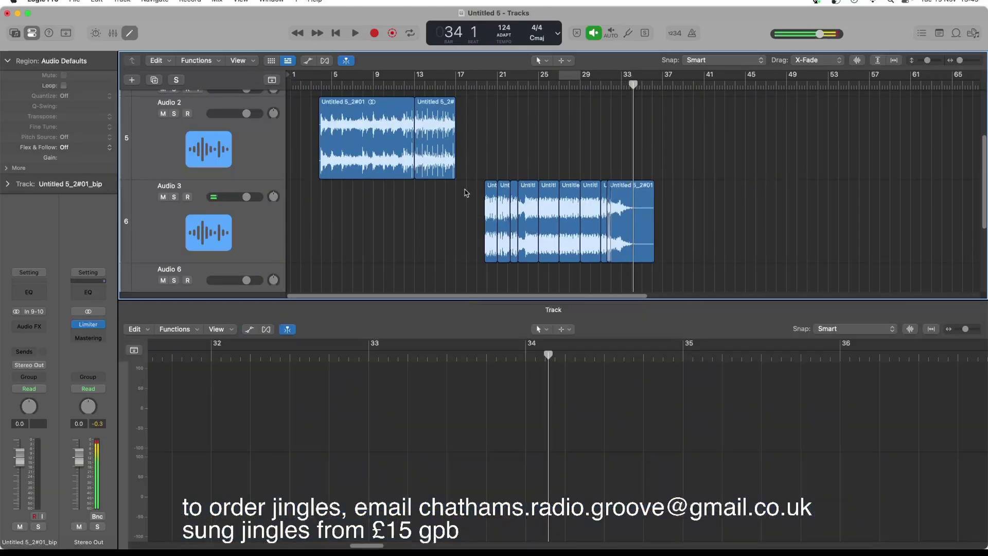
Play the jingle from bar 22 beat 3 to hear the end of voice one over the Audio 3 music
{"action": "scroll", "coordinate": [547, 216], "scroll_direction": "up", "scroll_amount": 3}
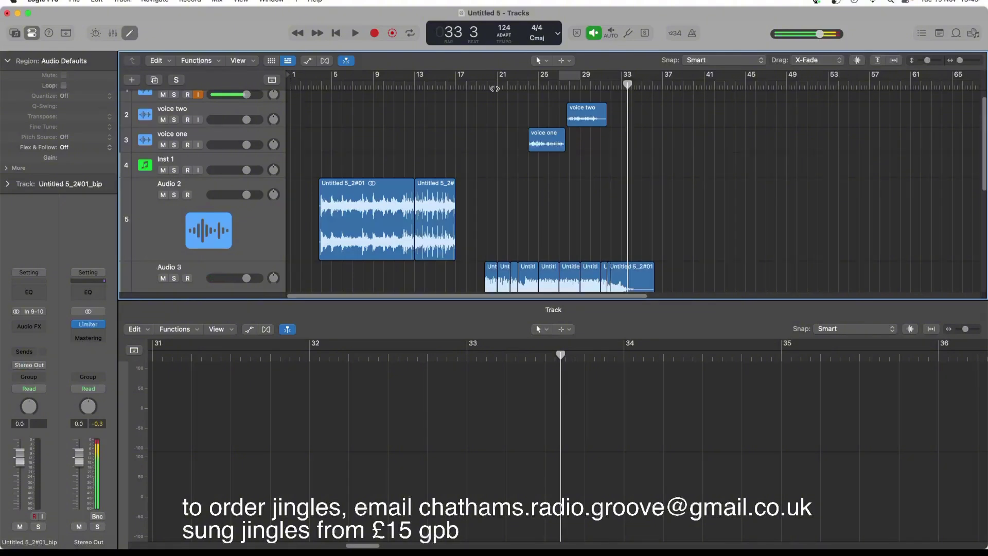
{"action": "left_click", "coordinate": [514, 86]}
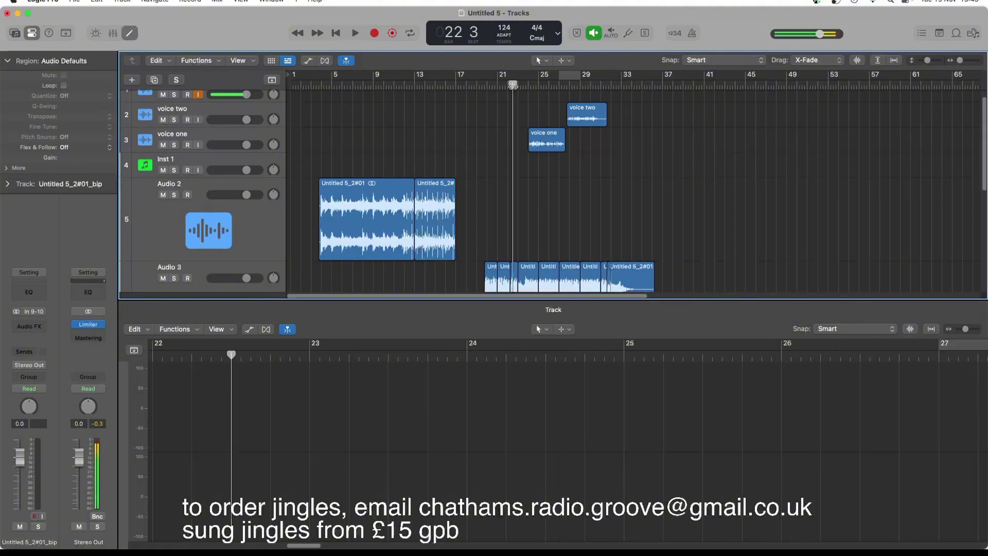
{"action": "key", "text": "space"}
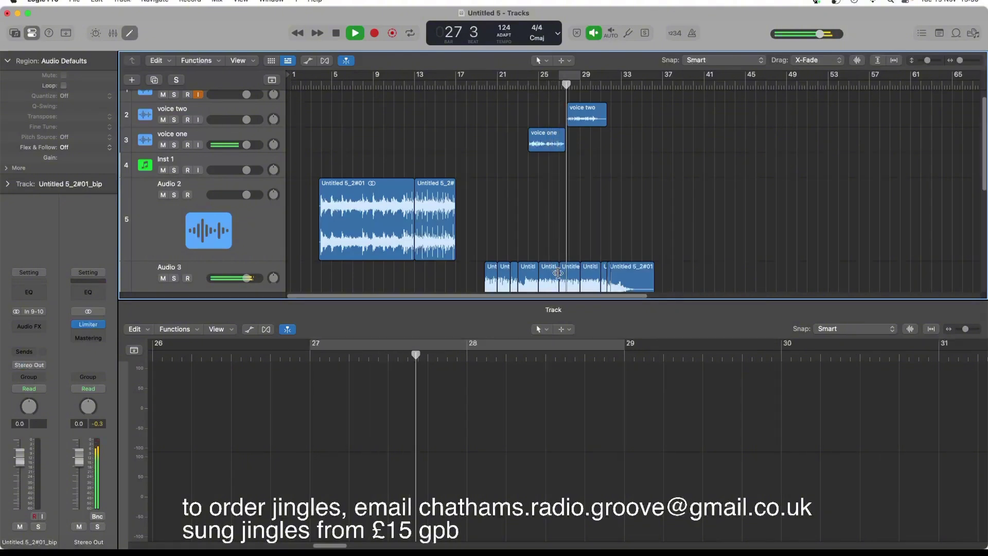
{"action": "key", "text": "space"}
Replay the passage between bars 26 and 28 to hear the gap between voice one and voice two, then return to bar 27
{"action": "left_click", "coordinate": [552, 85]}
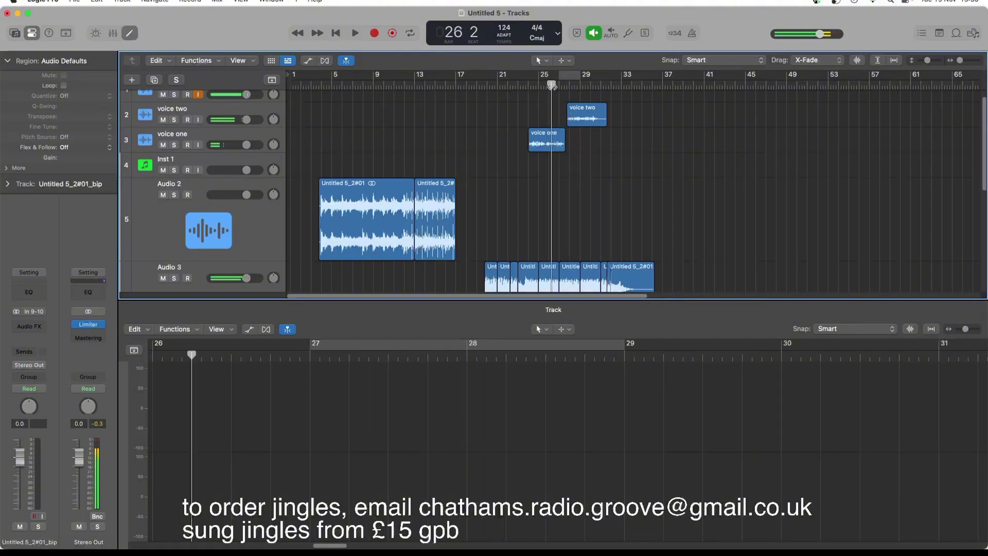
{"action": "left_click_drag", "start_coordinate": [960, 61], "coordinate": [962, 60]}
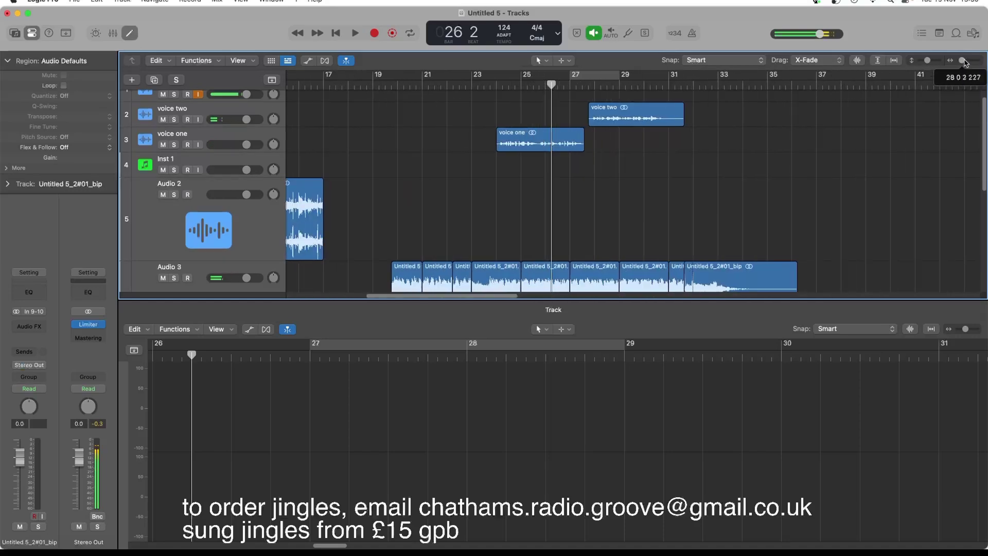
{"action": "key", "text": "space"}
{"action": "key", "text": "space"}
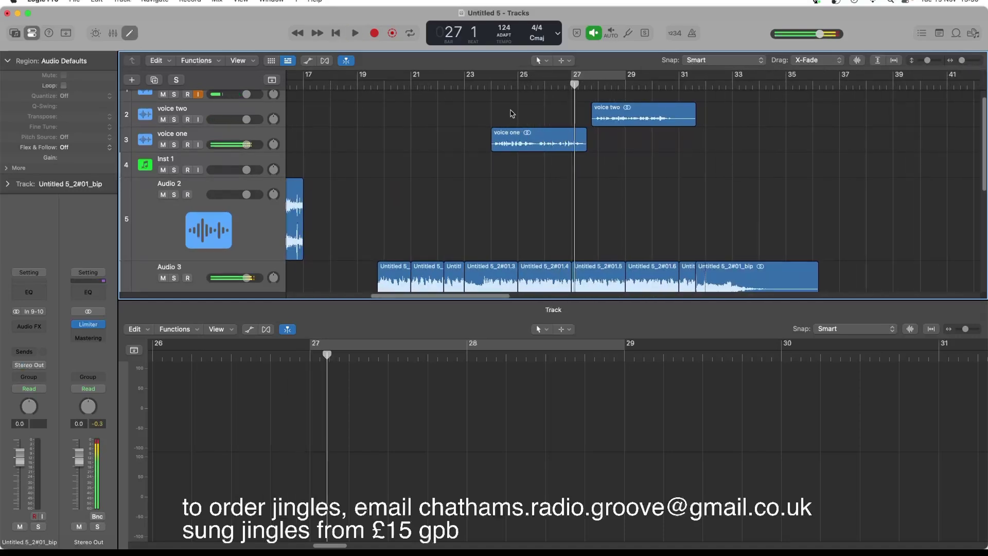
{"action": "key", "text": "comma"}
{"action": "key", "text": "comma"}
{"action": "key", "text": "space"}
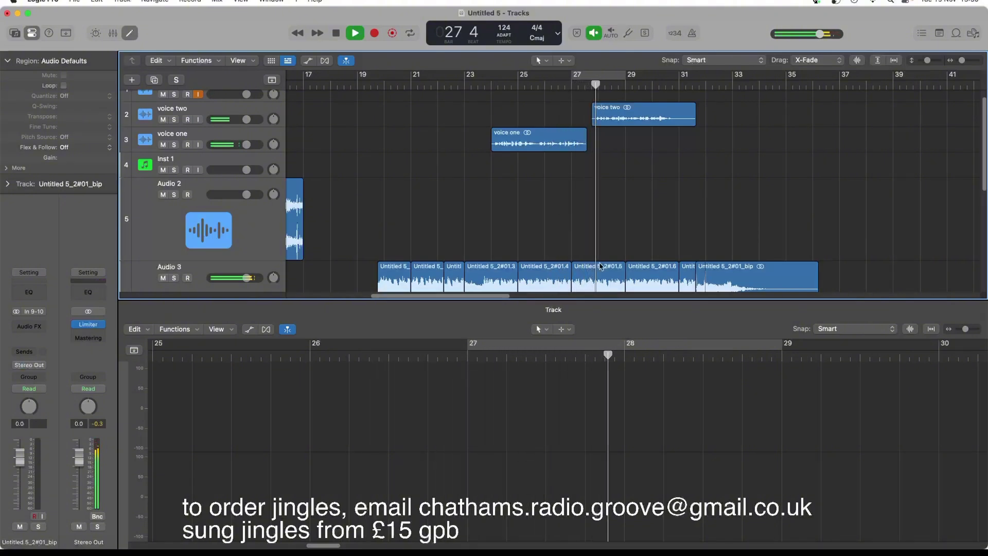
{"action": "key", "text": "space"}
{"action": "mouse_move", "coordinate": [571, 85]}
{"action": "left_mouse_down"}
{"action": "mouse_move", "coordinate": [611, 85]}
{"action": "mouse_move", "coordinate": [573, 86]}
{"action": "left_mouse_up"}
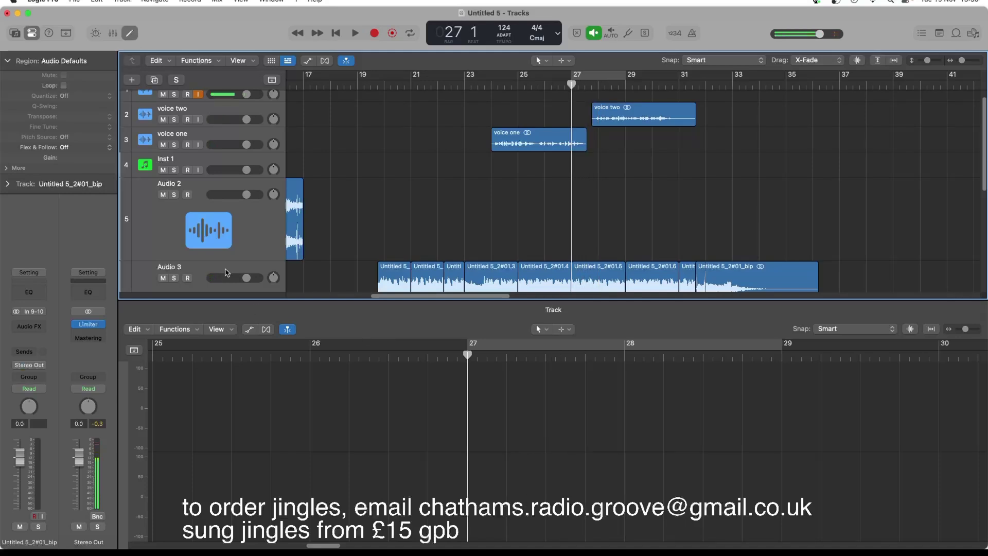
Insert a Channel EQ on the Audio 3 track and set its low shelf to -0.5 dB at 76 Hz
{"action": "left_click", "coordinate": [227, 272]}
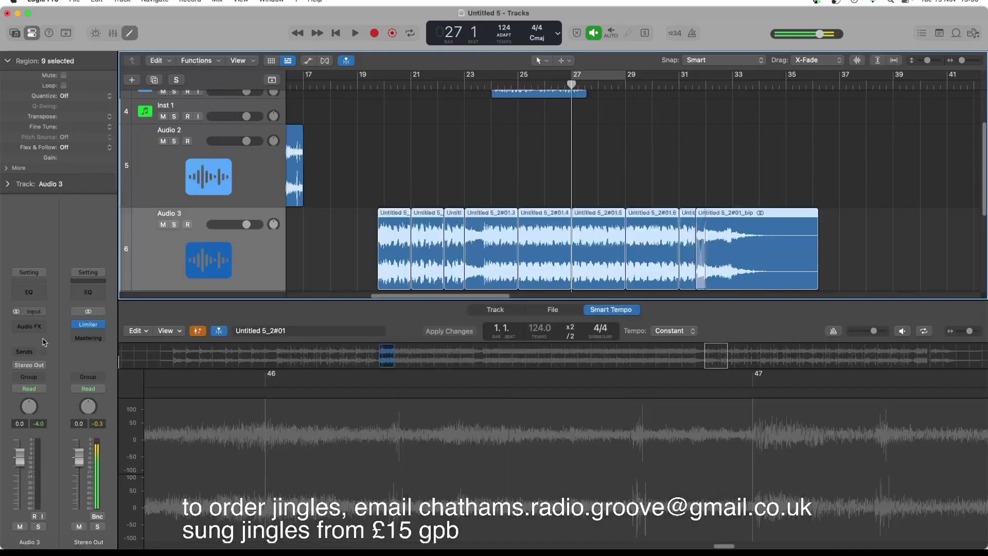
{"action": "left_click", "coordinate": [29, 293]}
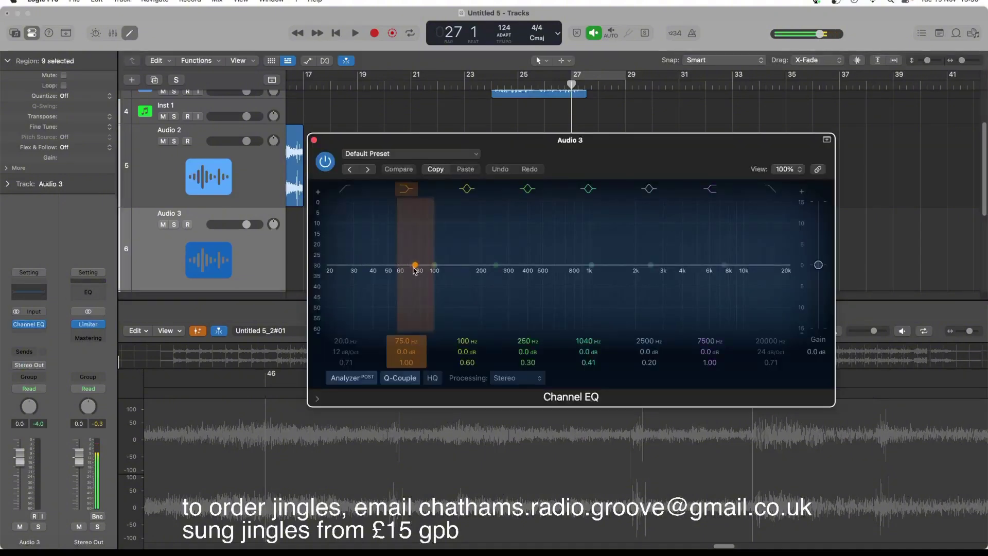
{"action": "mouse_move", "coordinate": [415, 267]}
{"action": "left_mouse_down"}
{"action": "mouse_move", "coordinate": [415, 293]}
{"action": "mouse_move", "coordinate": [415, 281]}
{"action": "left_mouse_up"}
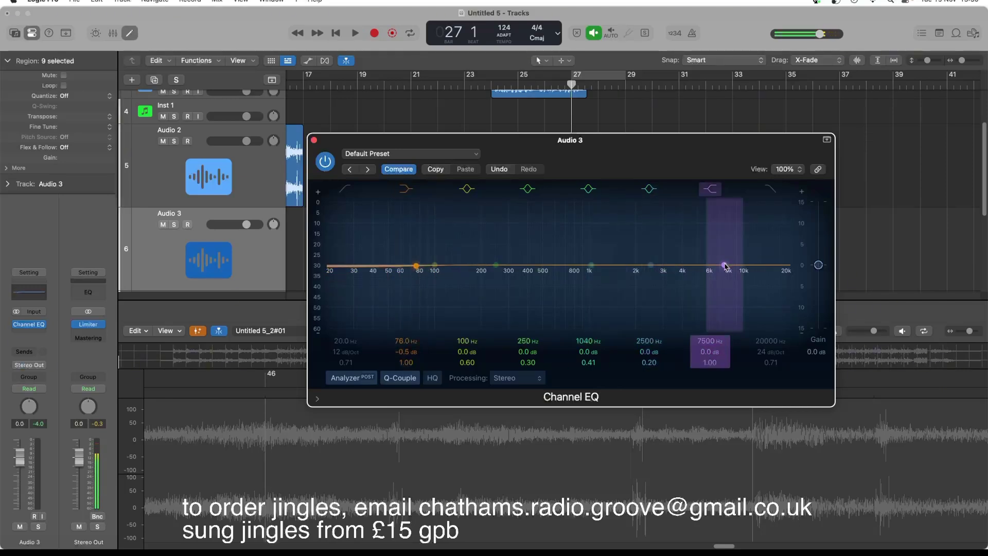
Sweep the EQ's high shelf down to 102 Hz and -0.1 dB while playing the music from bar 25
{"action": "key", "text": "space"}
{"action": "left_click_drag", "start_coordinate": [725, 265], "coordinate": [693, 262]}
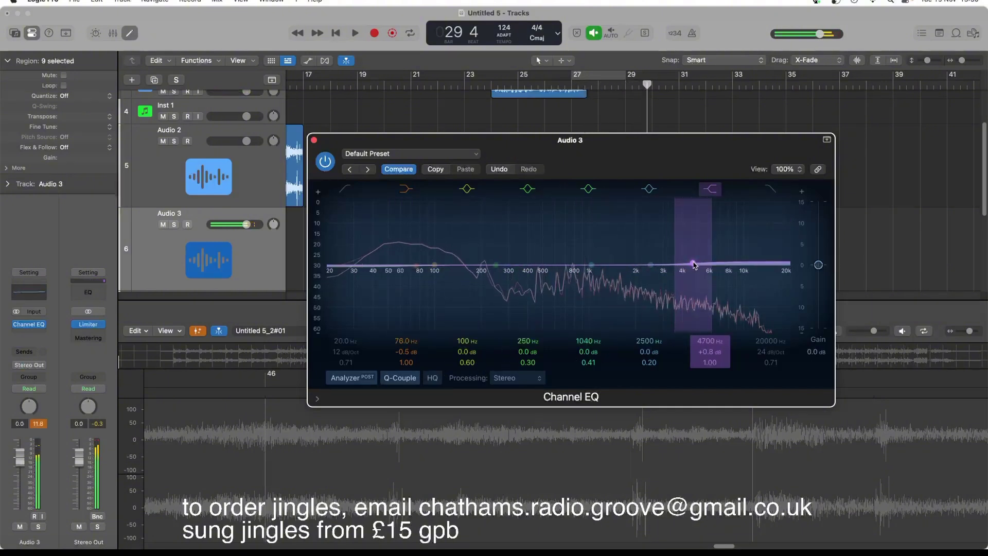
{"action": "left_click", "coordinate": [526, 89]}
{"action": "key", "text": "space"}
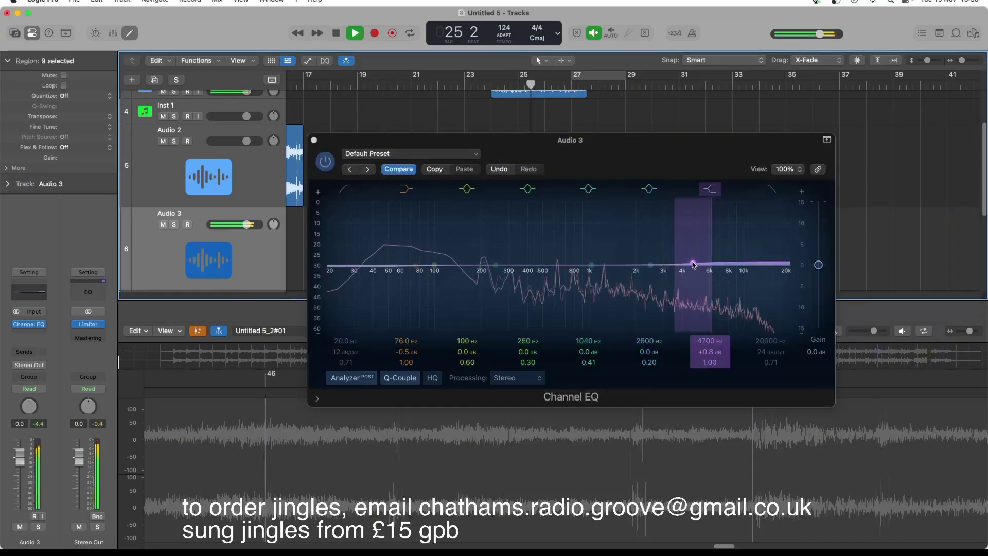
{"action": "left_click_drag", "start_coordinate": [693, 265], "coordinate": [466, 282]}
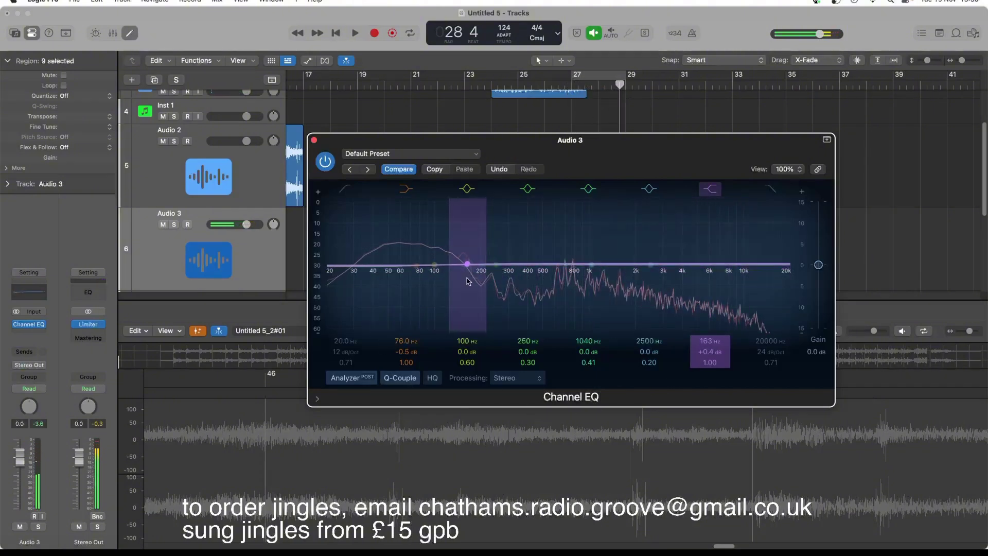
{"action": "key", "text": "space"}
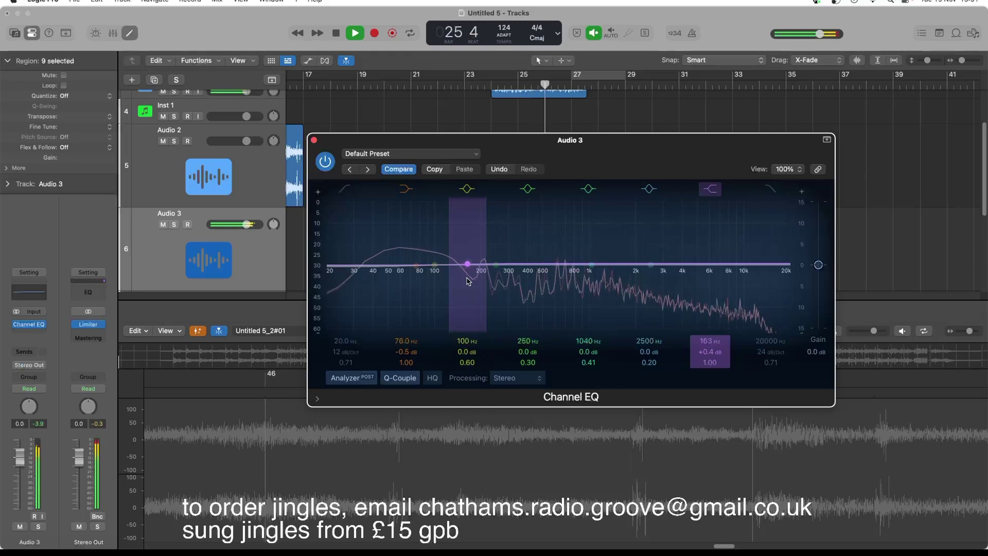
{"action": "left_click_drag", "start_coordinate": [468, 281], "coordinate": [436, 273]}
{"action": "key", "text": "space"}
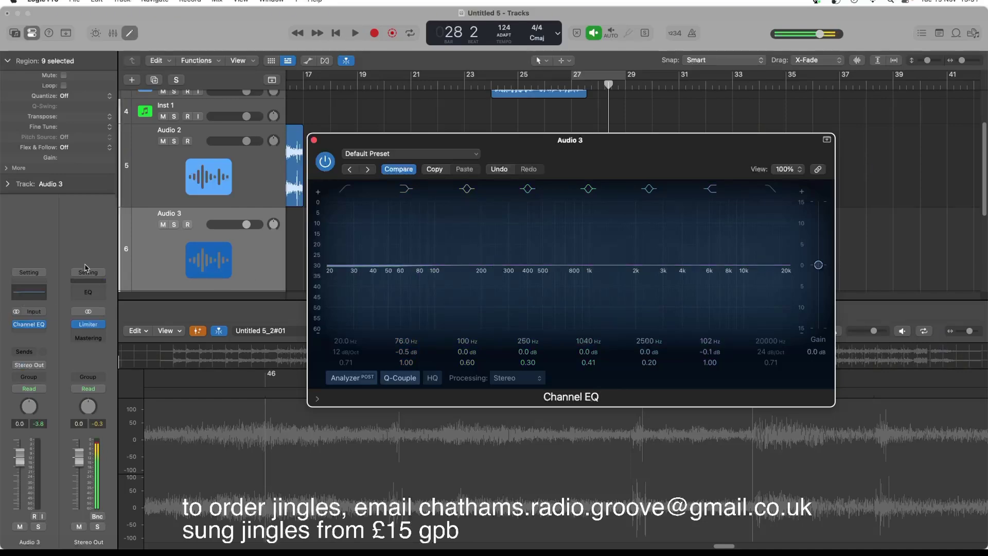
Set the automation mode of Audio 3 to Write and accept the warning, keeping the EQ window clear of the track
{"action": "left_click_drag", "start_coordinate": [358, 154], "coordinate": [357, 340]}
{"action": "left_click", "coordinate": [239, 254]}
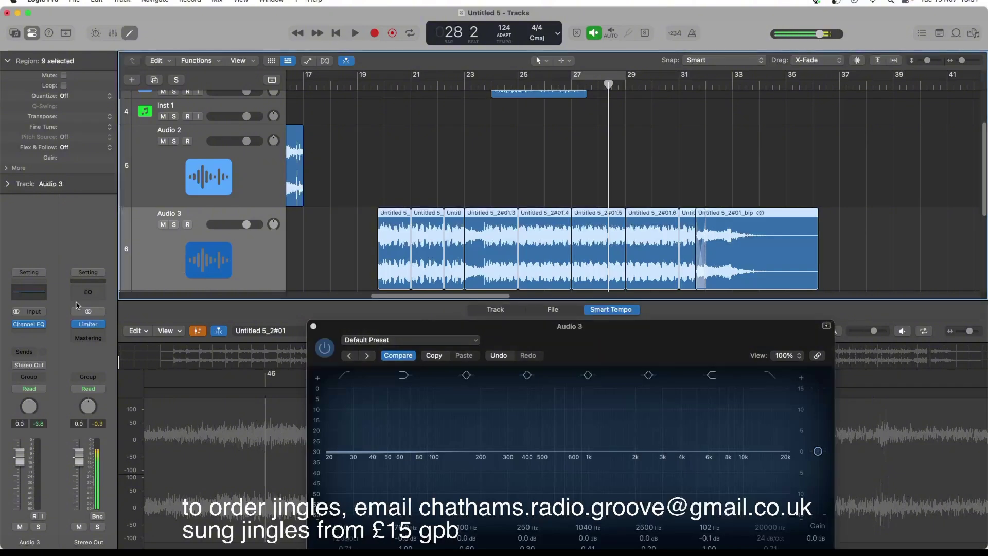
{"action": "left_click", "coordinate": [32, 390]}
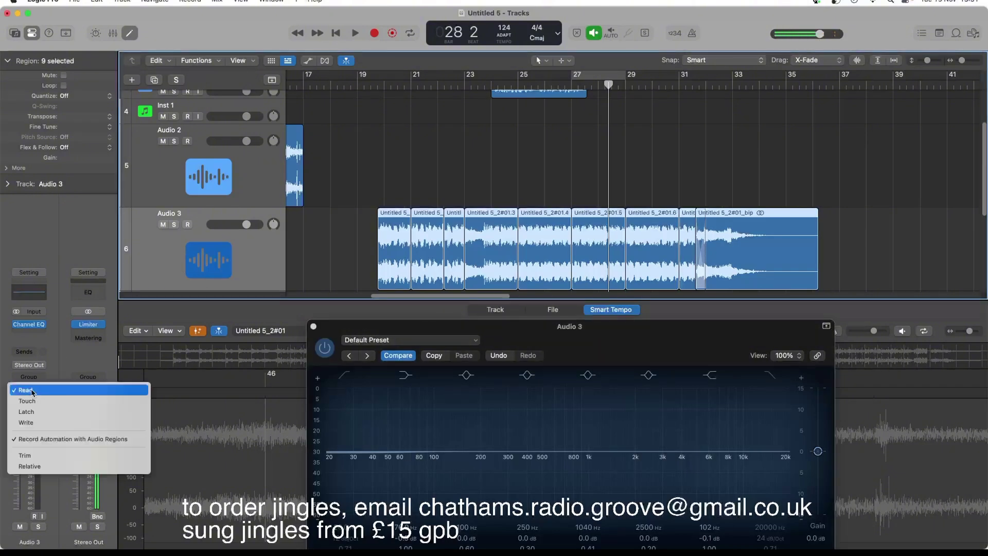
{"action": "left_click", "coordinate": [37, 422]}
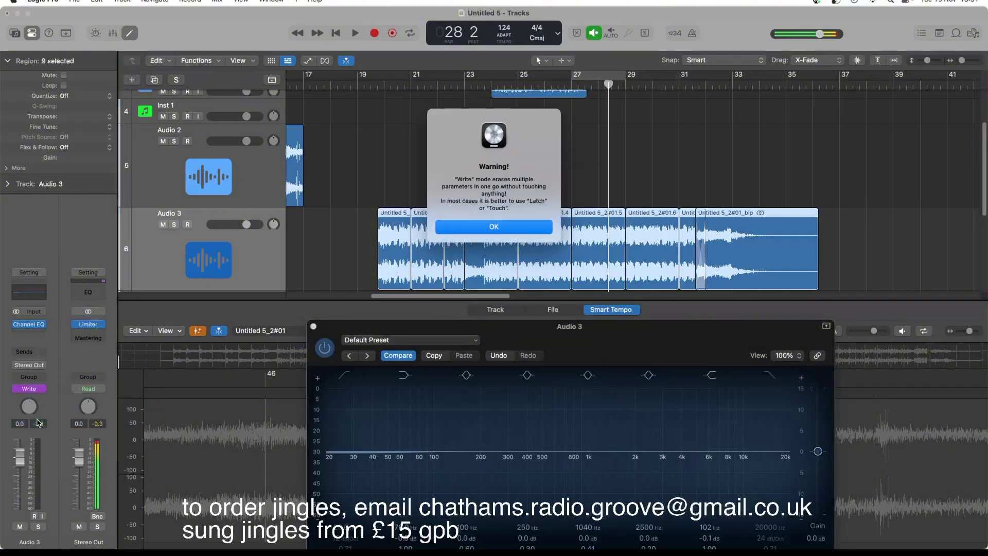
{"action": "left_click", "coordinate": [497, 229]}
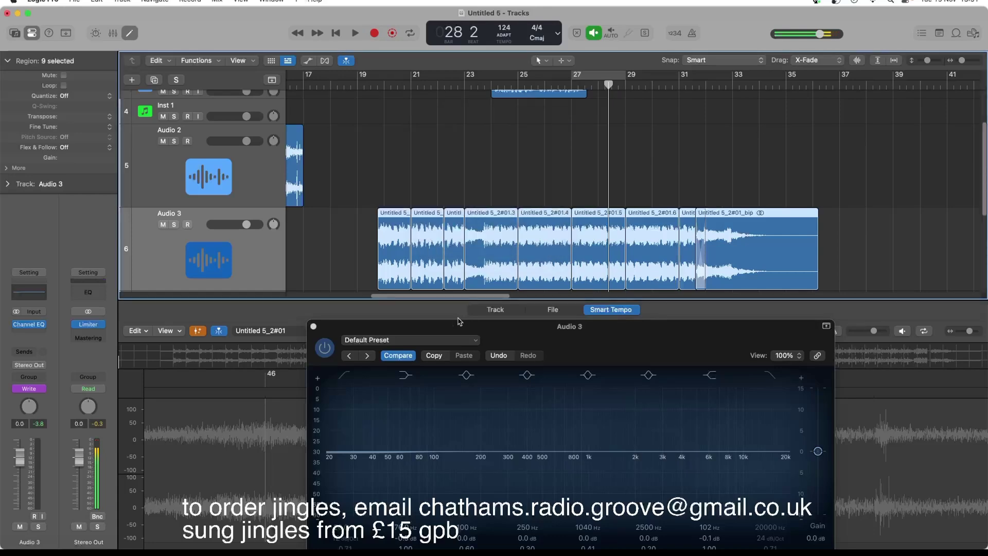
Record an automated high-shelf filter sweep on Audio 3 during playback, ending at 6250 Hz and -0.4 dB
{"action": "left_click_drag", "start_coordinate": [425, 328], "coordinate": [446, 194]}
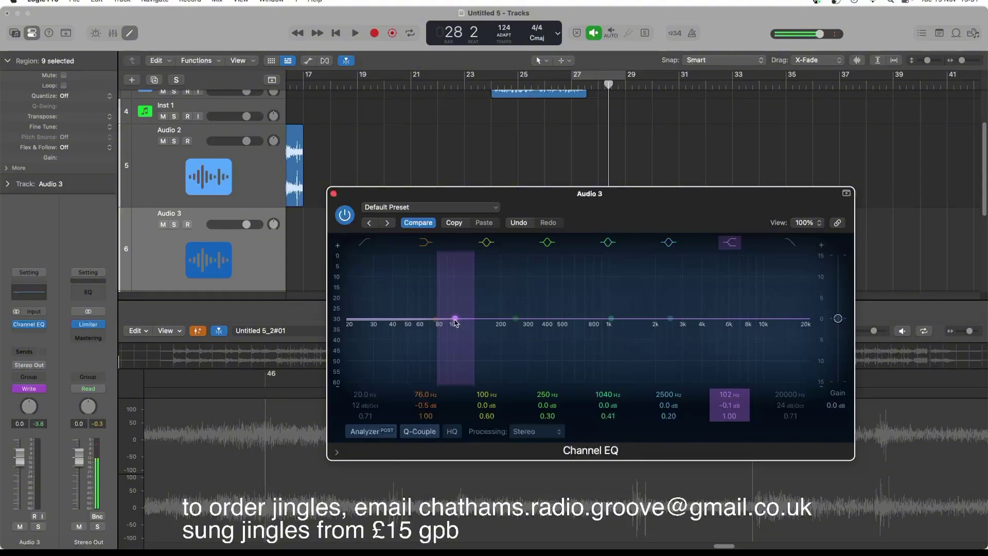
{"action": "key", "text": "space"}
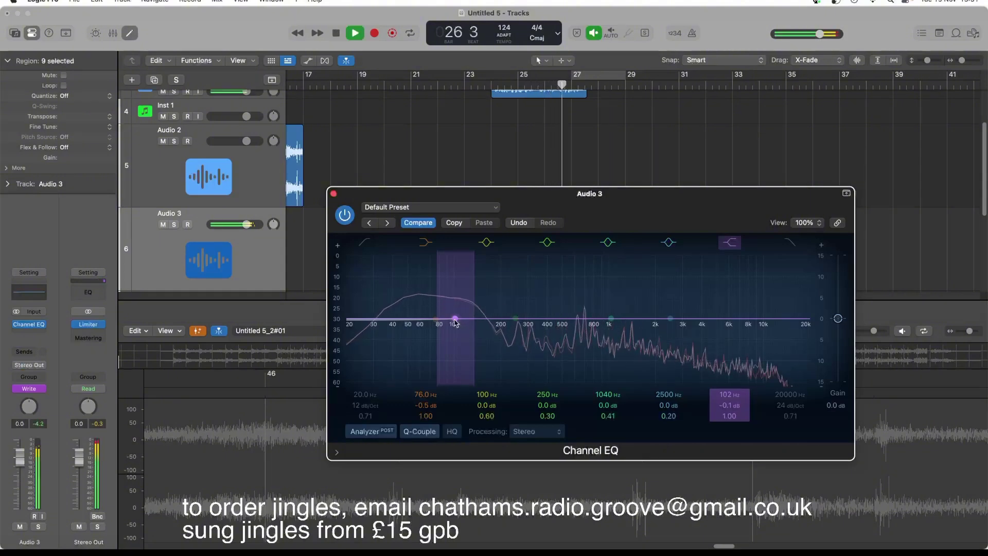
{"action": "left_click_drag", "start_coordinate": [455, 323], "coordinate": [466, 351]}
{"action": "left_click_drag", "start_coordinate": [467, 404], "coordinate": [732, 323]}
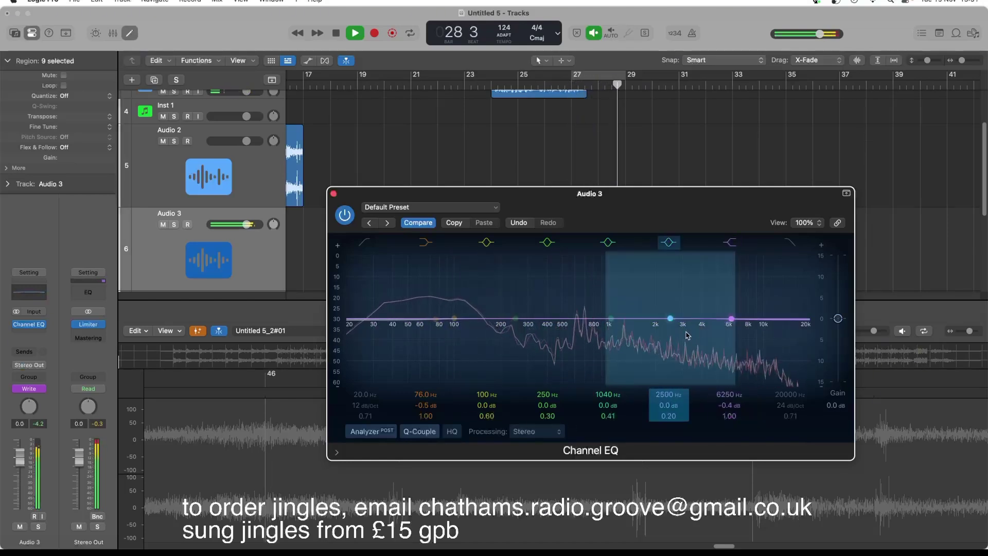
{"action": "key", "text": "space"}
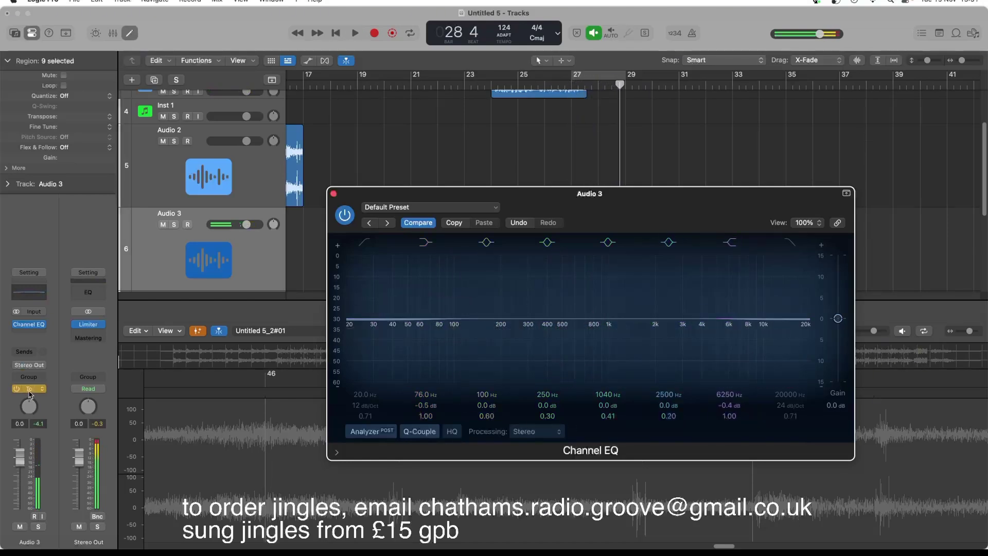
Return Audio 3's automation mode to Read, play back the recorded EQ sweep and close the Channel EQ
{"action": "left_click", "coordinate": [29, 388]}
{"action": "left_click", "coordinate": [38, 381]}
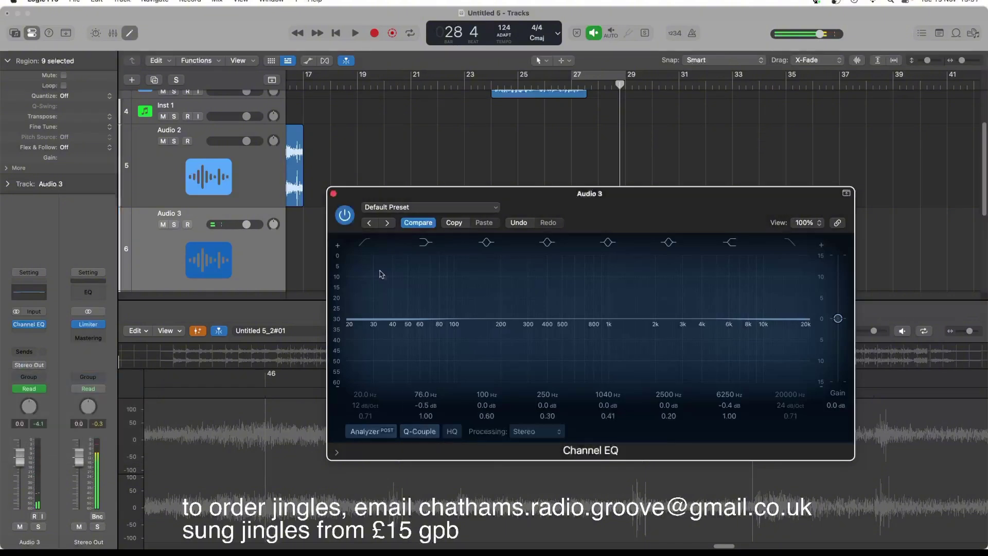
{"action": "key", "text": "space"}
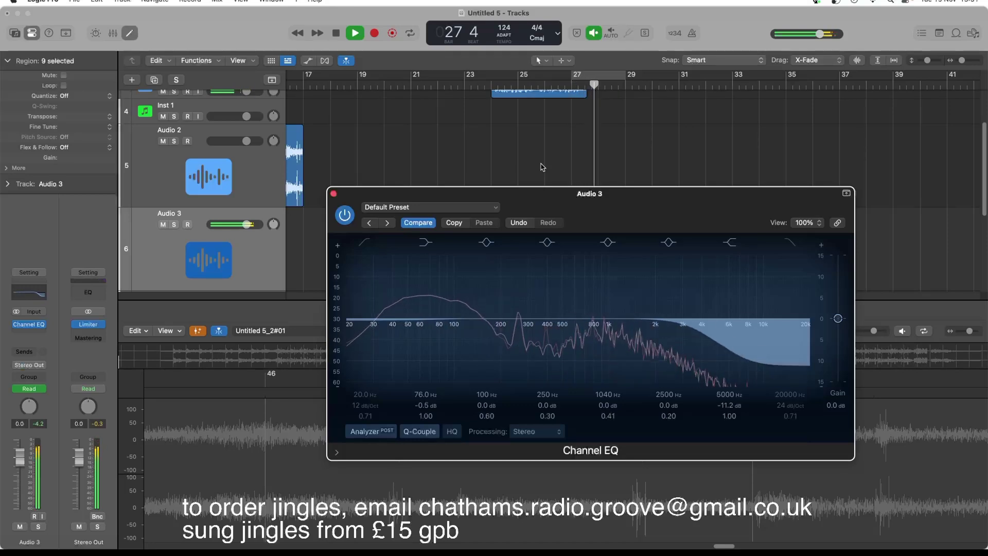
{"action": "key", "text": "space"}
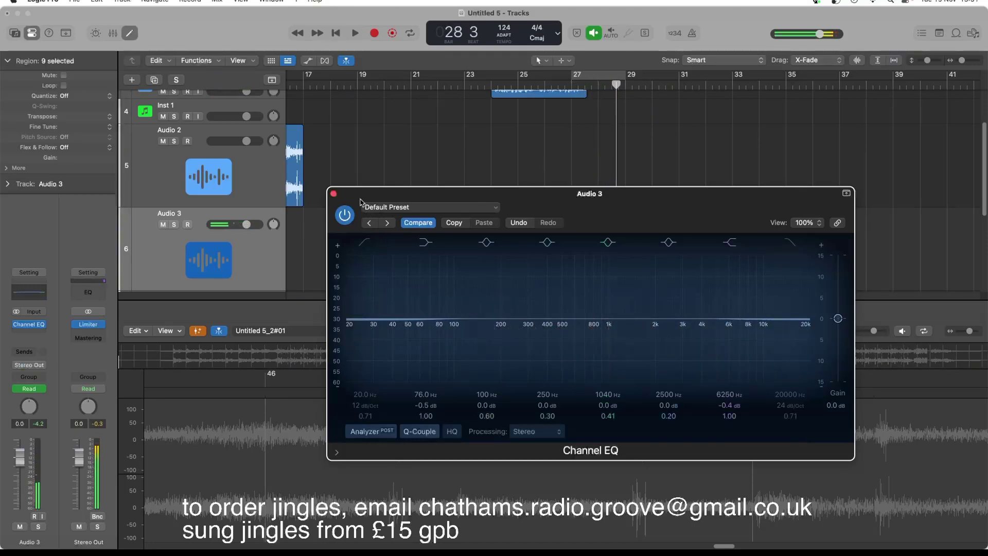
{"action": "left_click", "coordinate": [333, 194]}
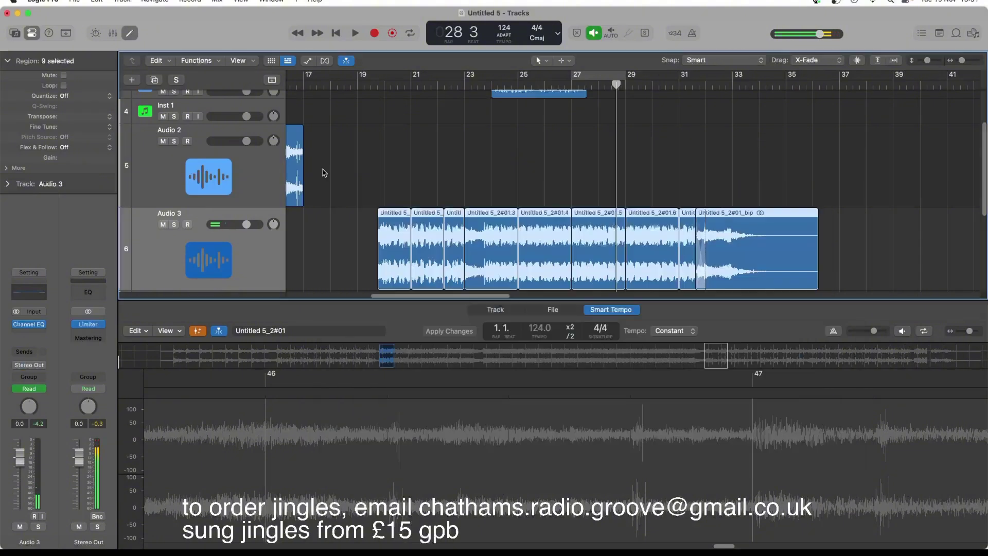
Display Audio 3's High Shelf Frequency automation curve to examine the recorded sweep, then hide the automation
{"action": "left_click", "coordinate": [309, 62]}
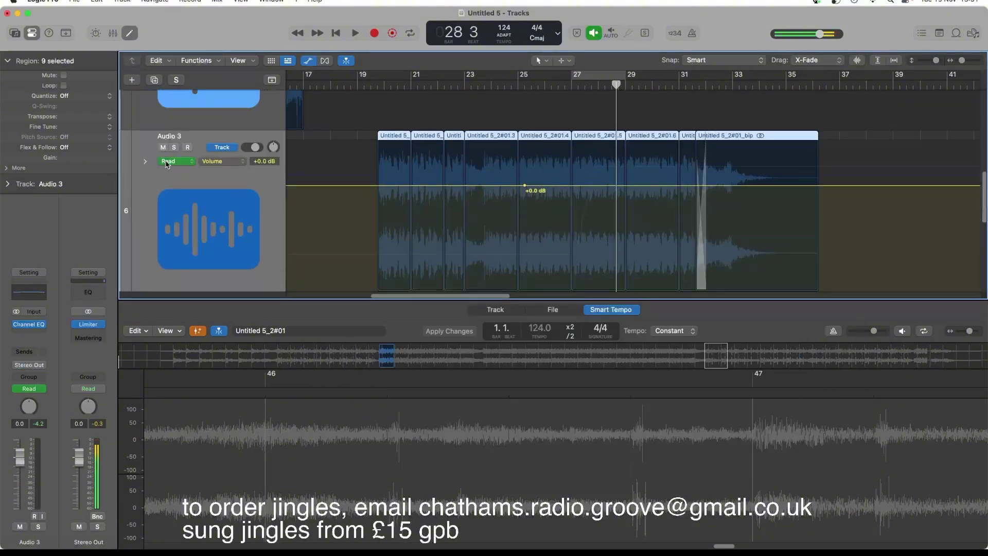
{"action": "left_click", "coordinate": [215, 162]}
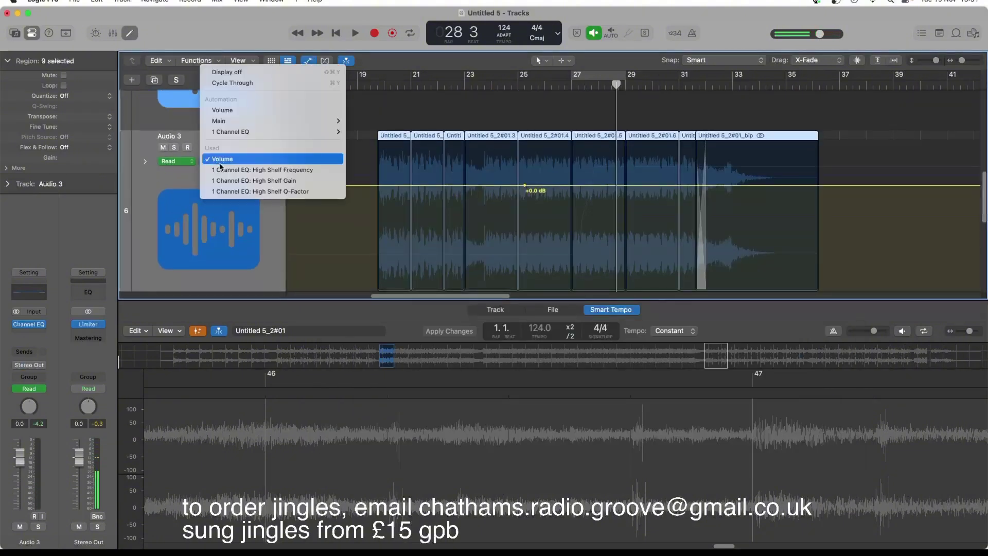
{"action": "left_click", "coordinate": [314, 170]}
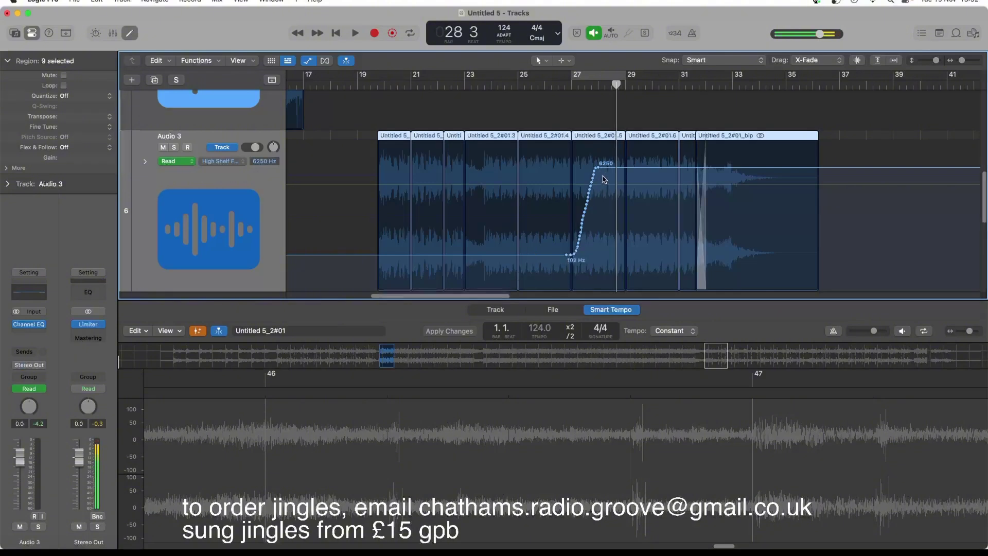
{"action": "left_click", "coordinate": [308, 62]}
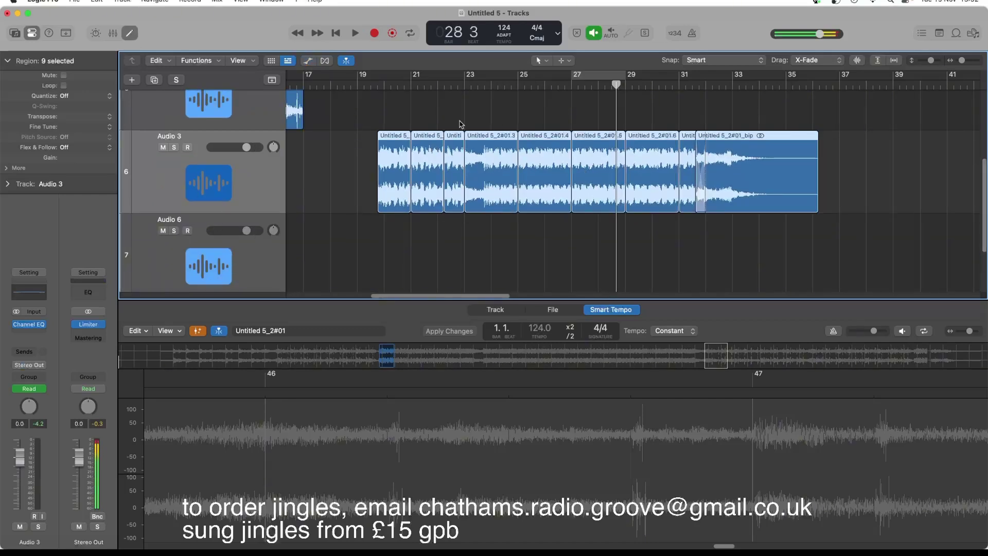
Play the Audio 3 music through bar 28 again to hear the automated filter sweep
{"action": "scroll", "coordinate": [552, 114], "scroll_direction": "up", "scroll_amount": 2}
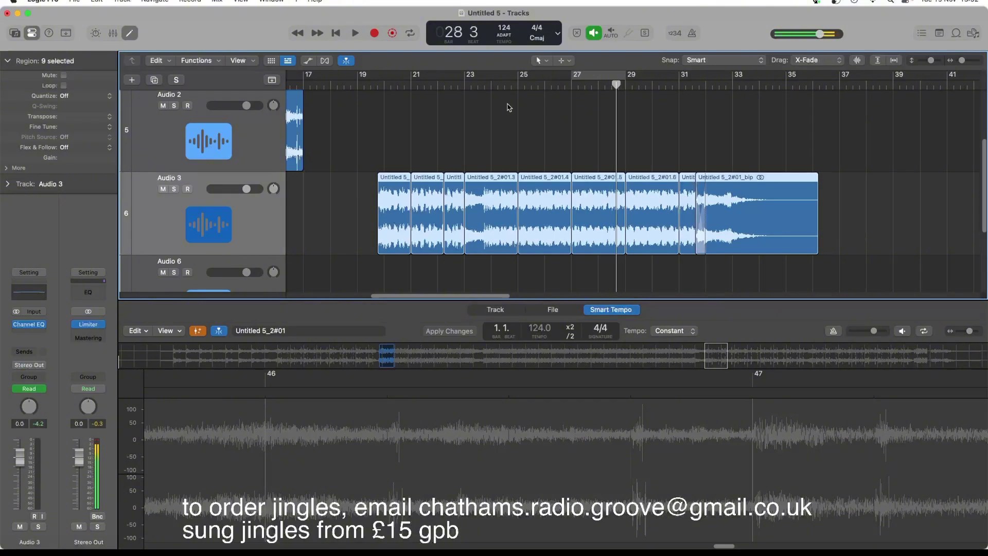
{"action": "key", "text": "space"}
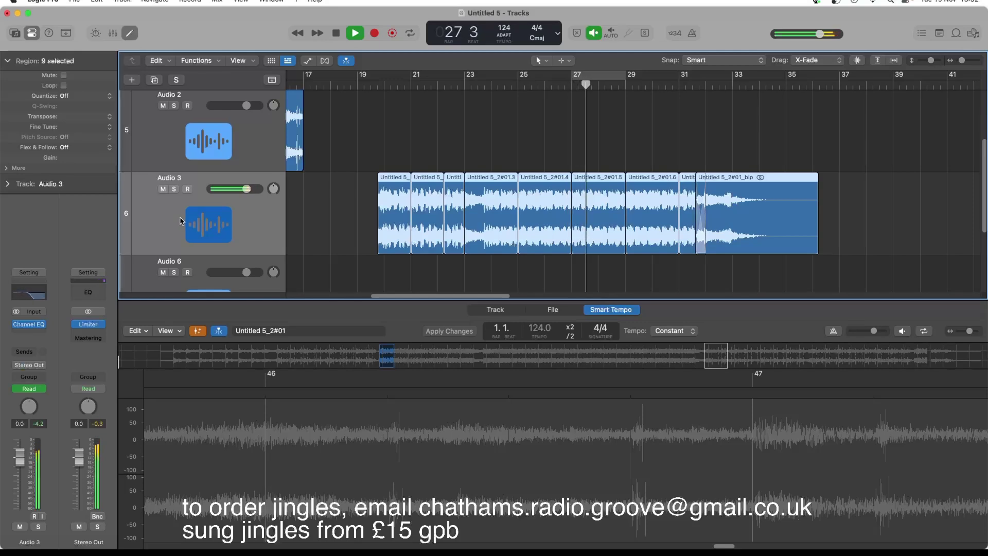
{"action": "key", "text": "space"}
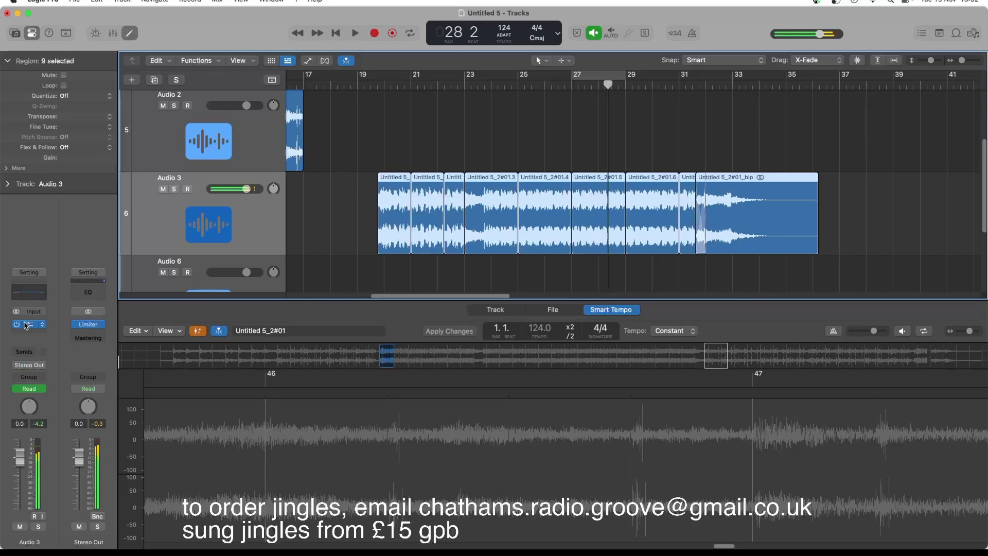
Insert a stereo Flanger after the Channel EQ on Audio 3, play the music through it and close the plug-in
{"action": "left_click", "coordinate": [25, 334]}
{"action": "mouse_move", "coordinate": [27, 333]}
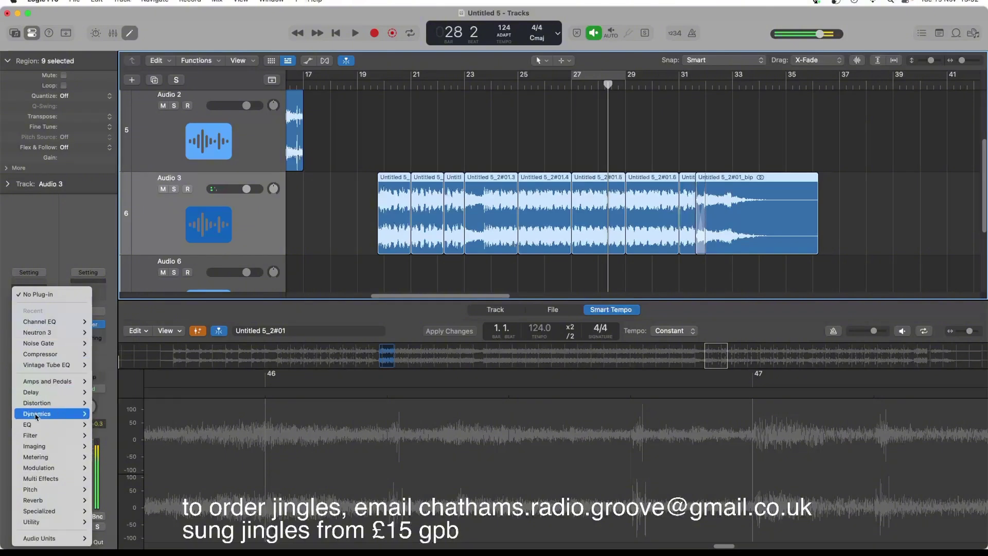
{"action": "mouse_move", "coordinate": [47, 467]}
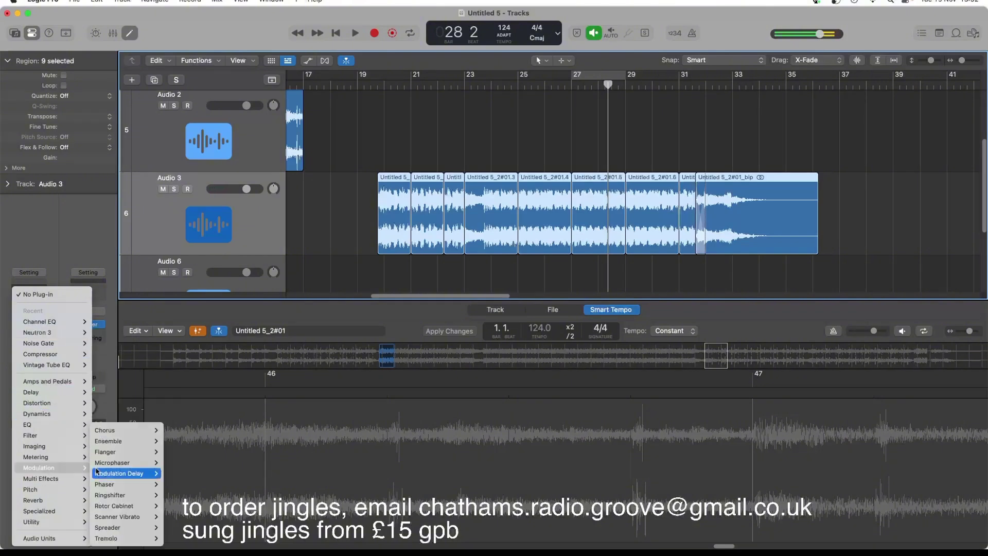
{"action": "mouse_move", "coordinate": [132, 454]}
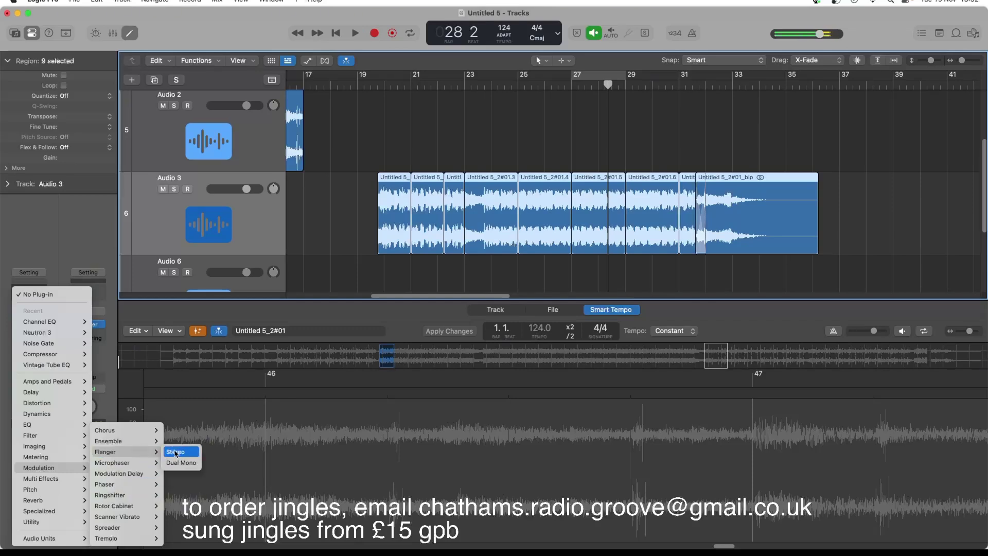
{"action": "left_click", "coordinate": [176, 452]}
{"action": "key", "text": "space"}
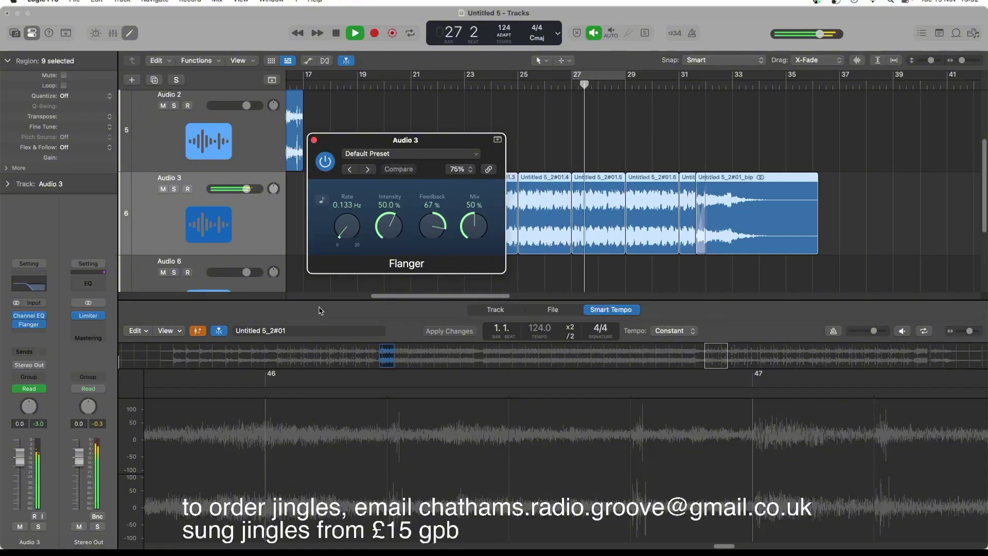
{"action": "key", "text": "space"}
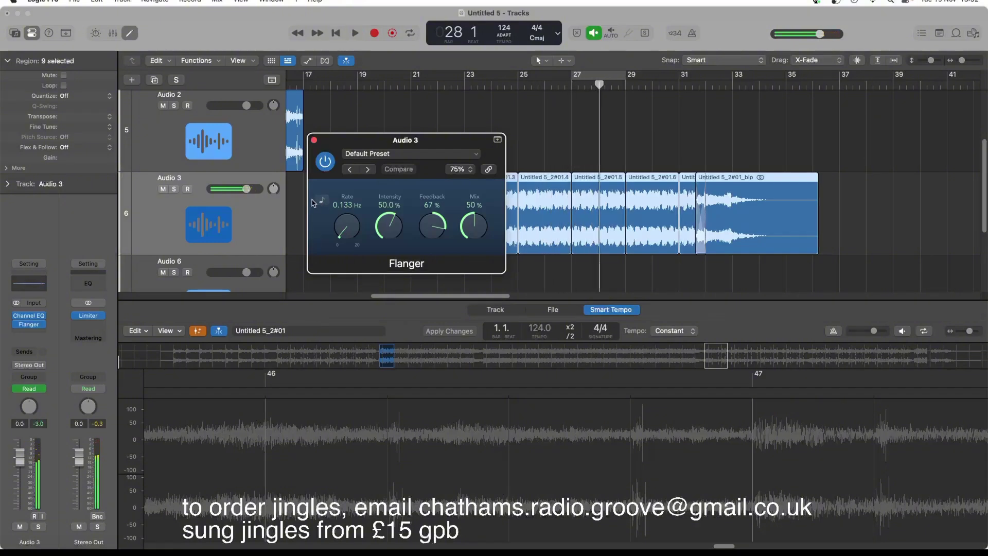
{"action": "left_click", "coordinate": [315, 140]}
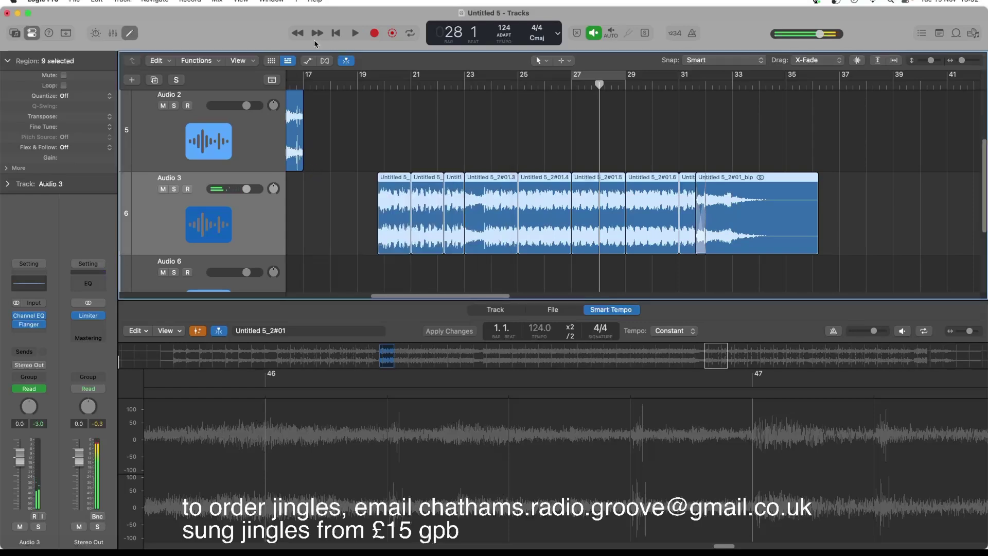
Show Audio 3's automation with Insert 2 Bypass (Flanger) as the displayed parameter and deselect all regions
{"action": "left_click", "coordinate": [308, 61]}
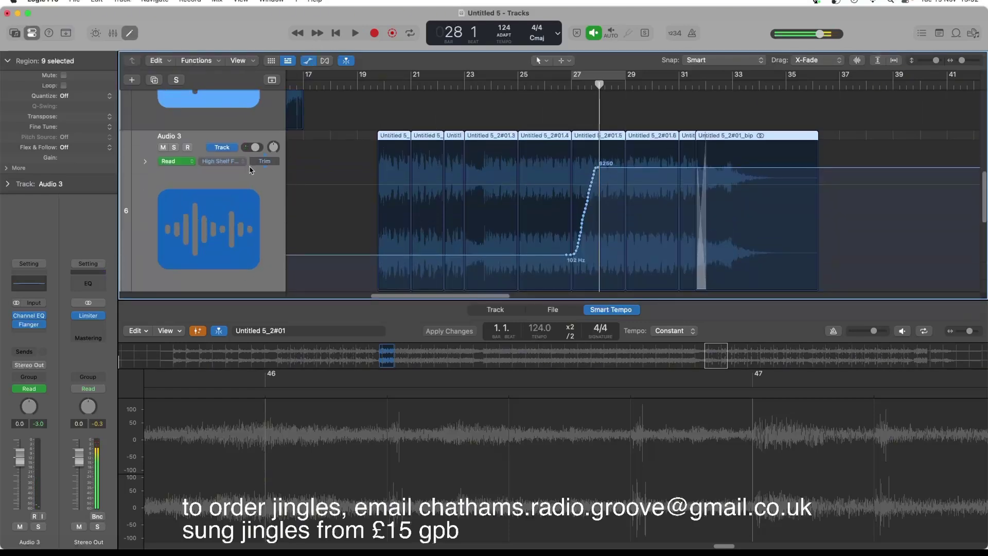
{"action": "left_click", "coordinate": [224, 163]}
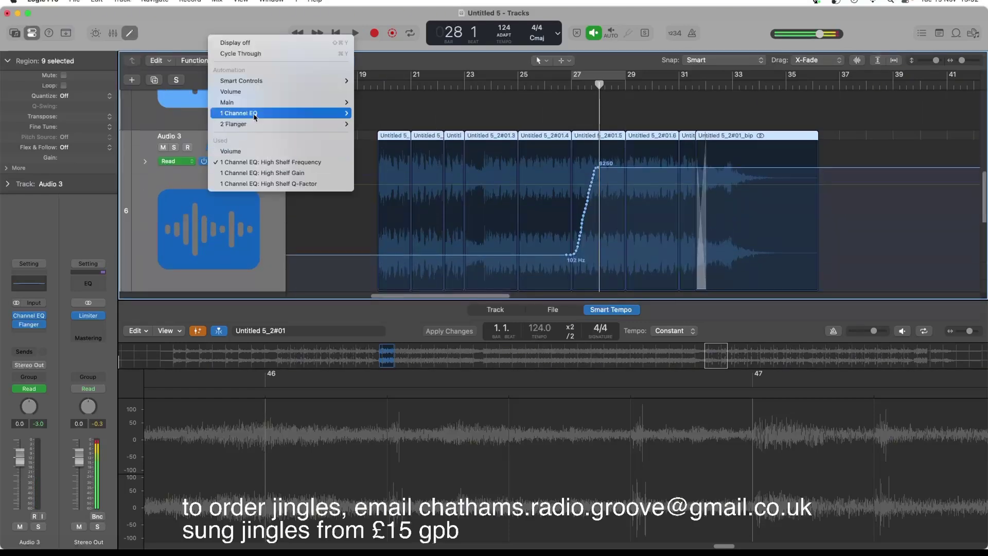
{"action": "mouse_move", "coordinate": [340, 107]}
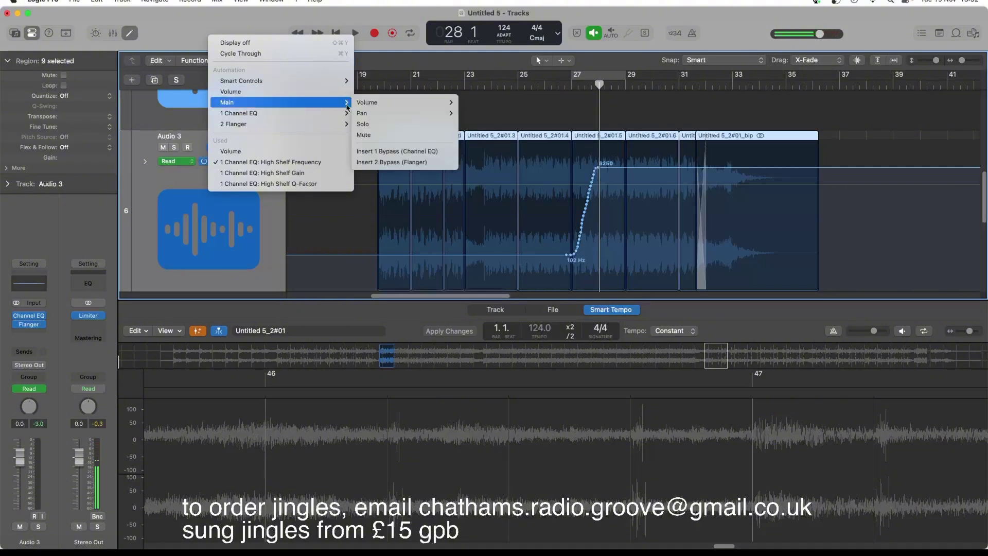
{"action": "left_click", "coordinate": [413, 163]}
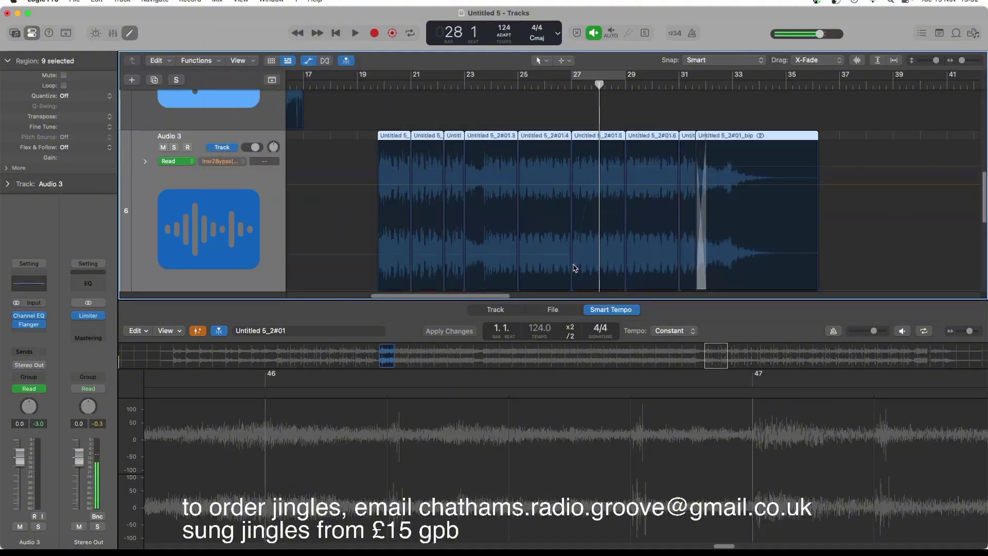
{"action": "key", "text": "super+shift+a"}
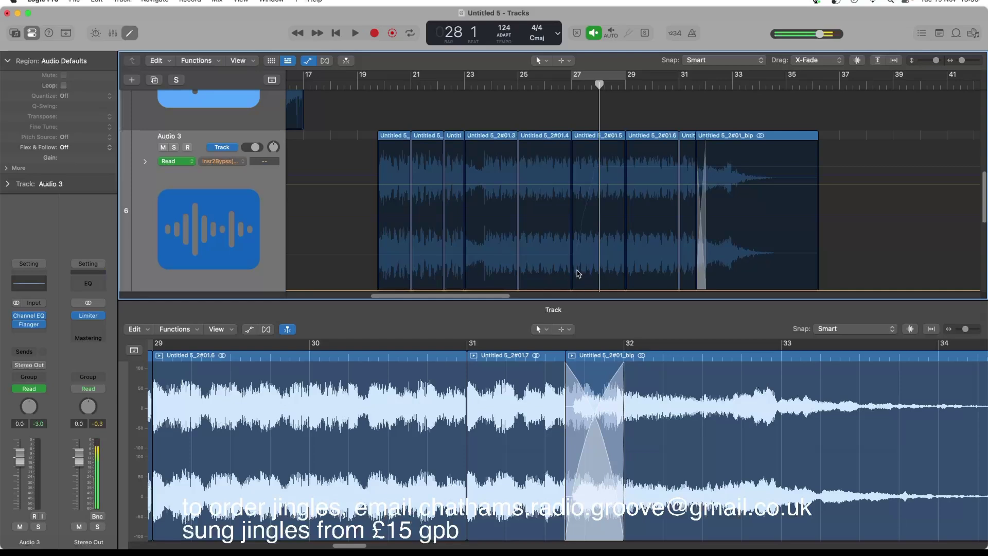
Play the Audio 3 music through bar 27 to hear the passage with the flanger
{"action": "scroll", "coordinate": [578, 267], "scroll_direction": "up", "scroll_amount": 5}
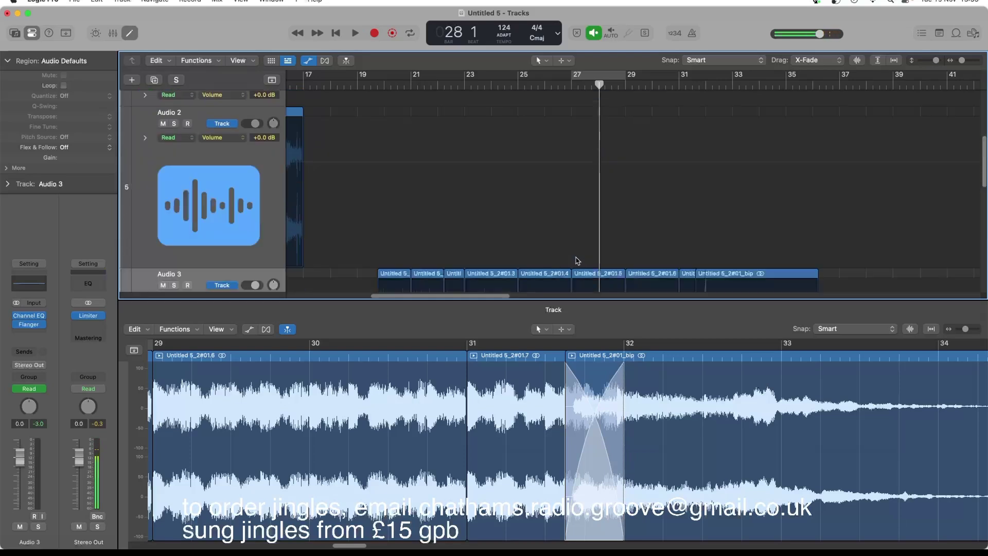
{"action": "key", "text": "comma"}
{"action": "key", "text": "space"}
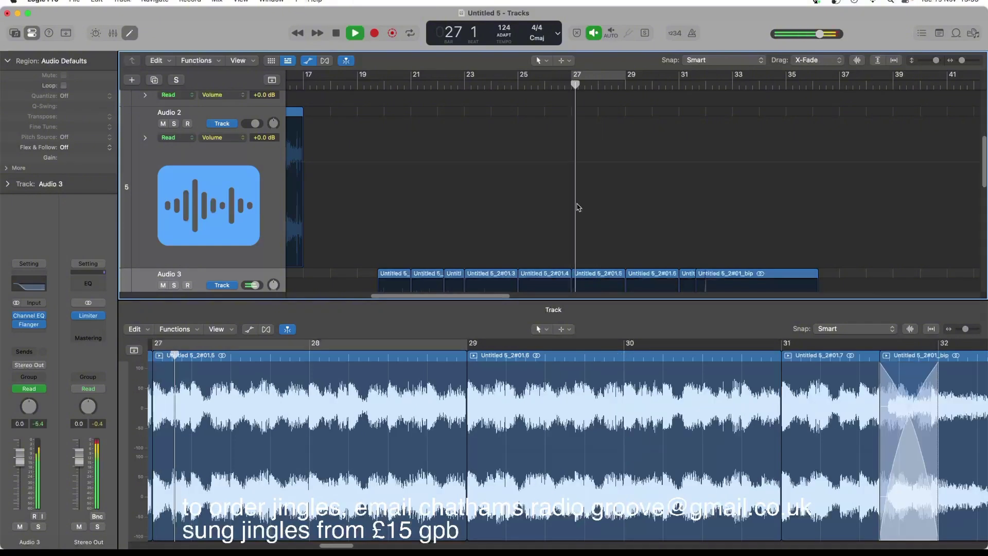
{"action": "scroll", "coordinate": [576, 196], "scroll_direction": "down", "scroll_amount": 3}
{"action": "scroll", "coordinate": [577, 207], "scroll_direction": "down", "scroll_amount": 2}
{"action": "key", "text": "space"}
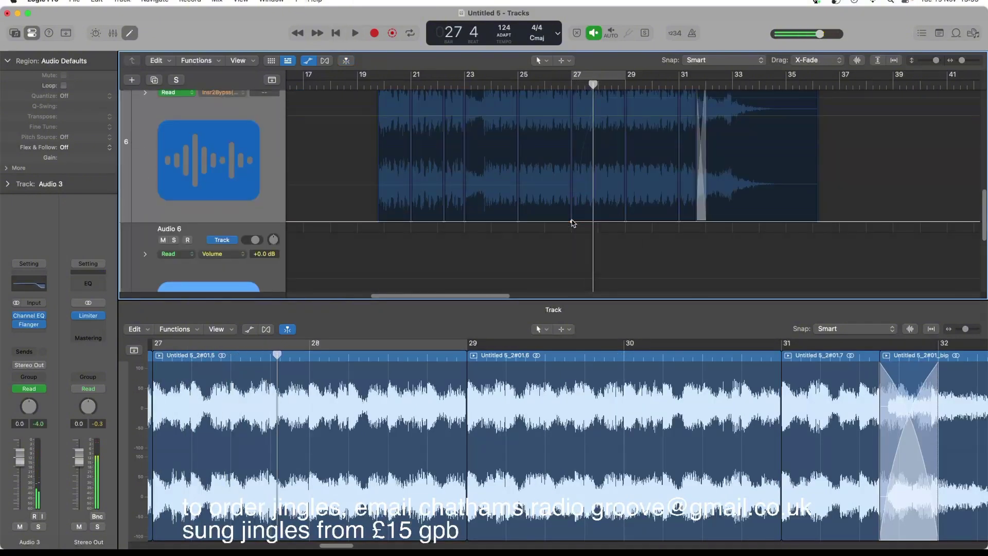
Automate the Flanger bypass on Audio 3 so that it is Bypassed everywhere except between bars 27 and 28
{"action": "left_click", "coordinate": [599, 222]}
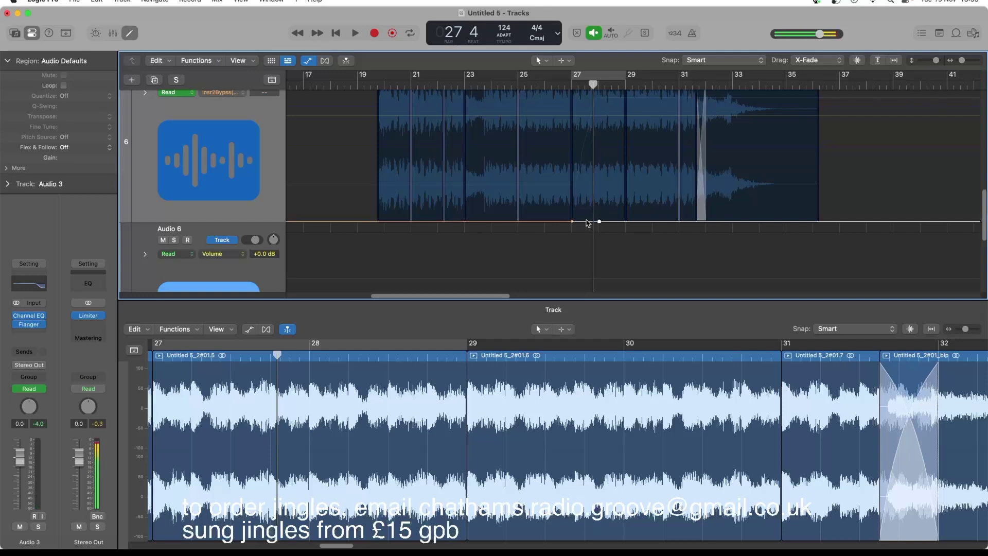
{"action": "left_click", "coordinate": [588, 222]}
{"action": "left_click_drag", "start_coordinate": [586, 186], "coordinate": [558, 122]}
{"action": "scroll", "coordinate": [570, 164], "scroll_direction": "up", "scroll_amount": 1}
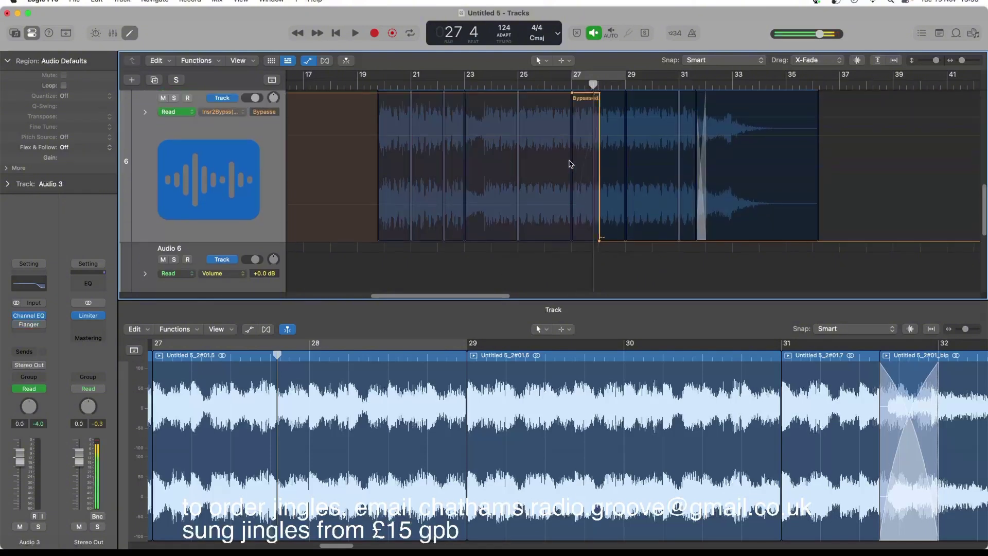
{"action": "left_click_drag", "start_coordinate": [622, 244], "coordinate": [588, 108]}
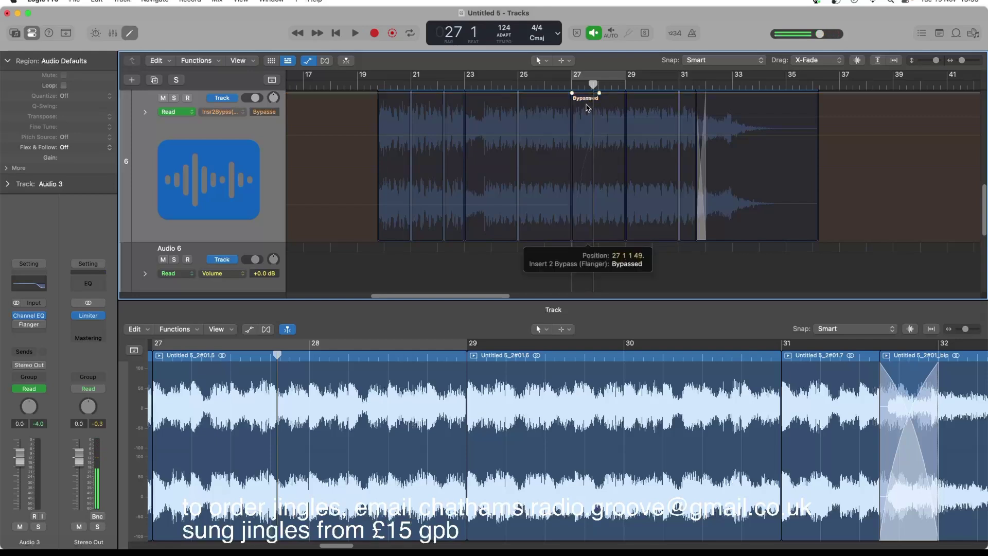
{"action": "left_click_drag", "start_coordinate": [588, 175], "coordinate": [609, 229]}
{"action": "left_click_drag", "start_coordinate": [610, 172], "coordinate": [586, 133]}
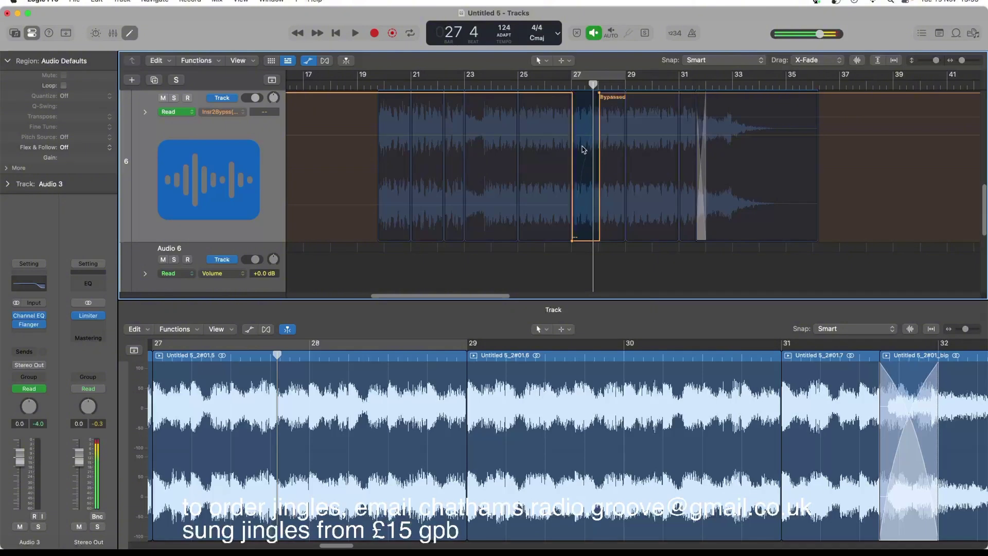
Play the music from bar 26 to check the flanger automation, then open the Flanger and play the passage again
{"action": "left_click", "coordinate": [548, 87]}
{"action": "key", "text": "space"}
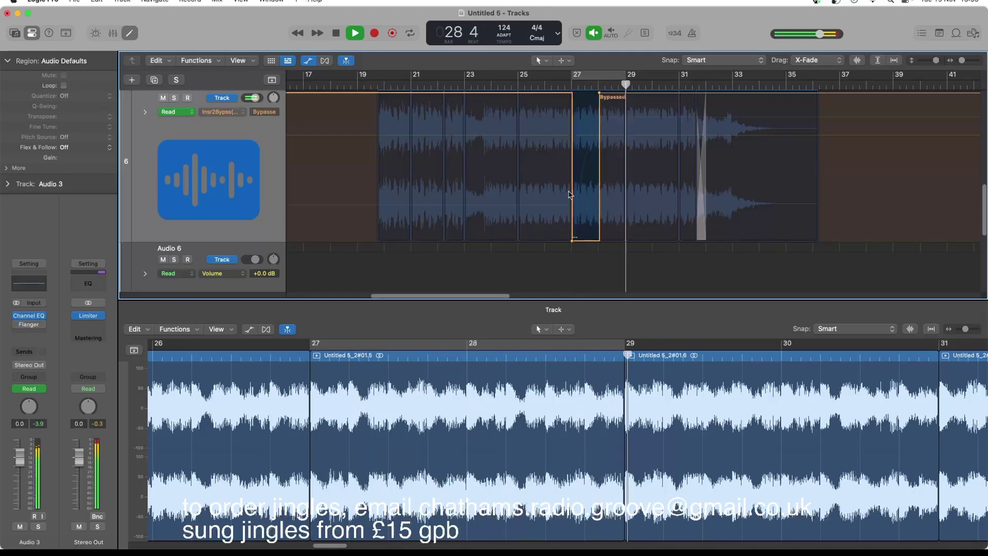
{"action": "key", "text": "space"}
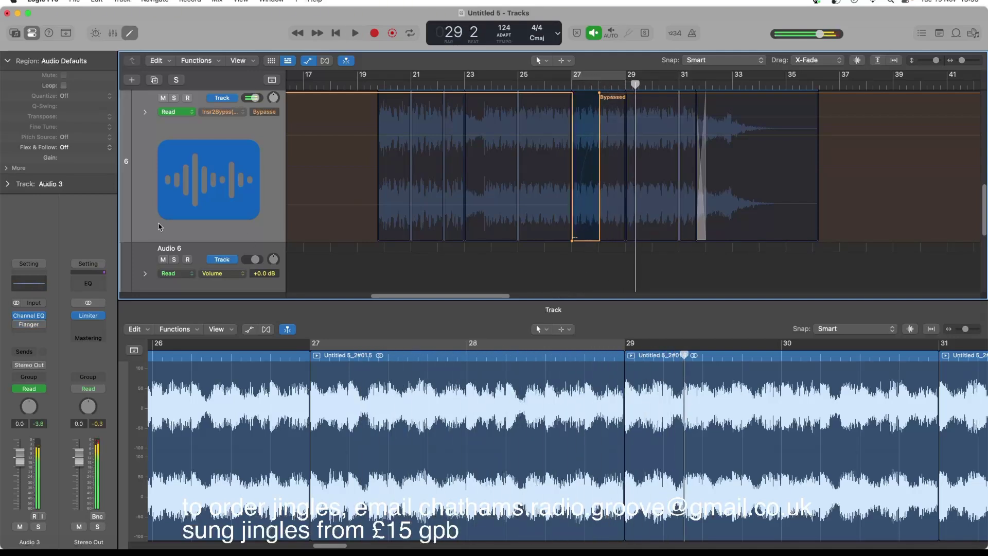
{"action": "left_click", "coordinate": [32, 325]}
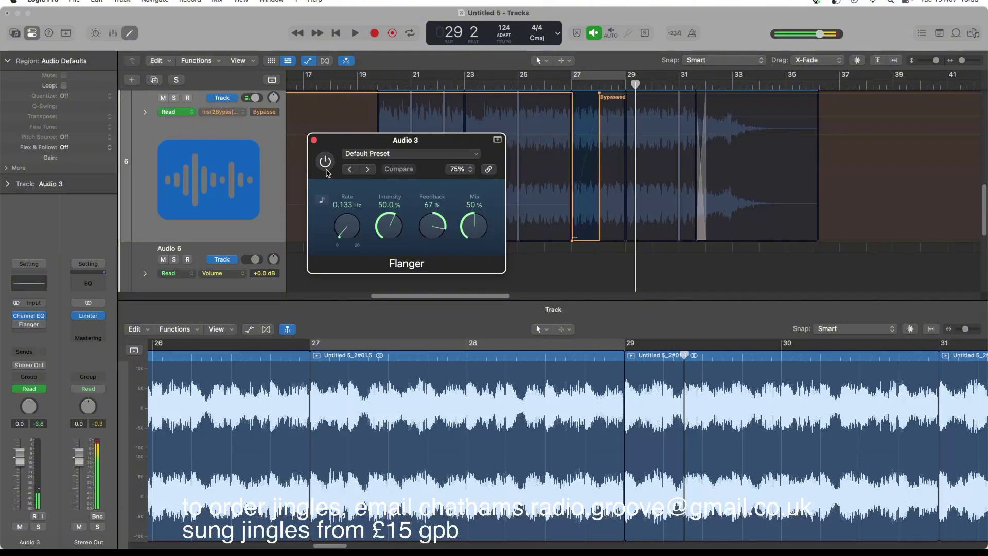
{"action": "key", "text": "space"}
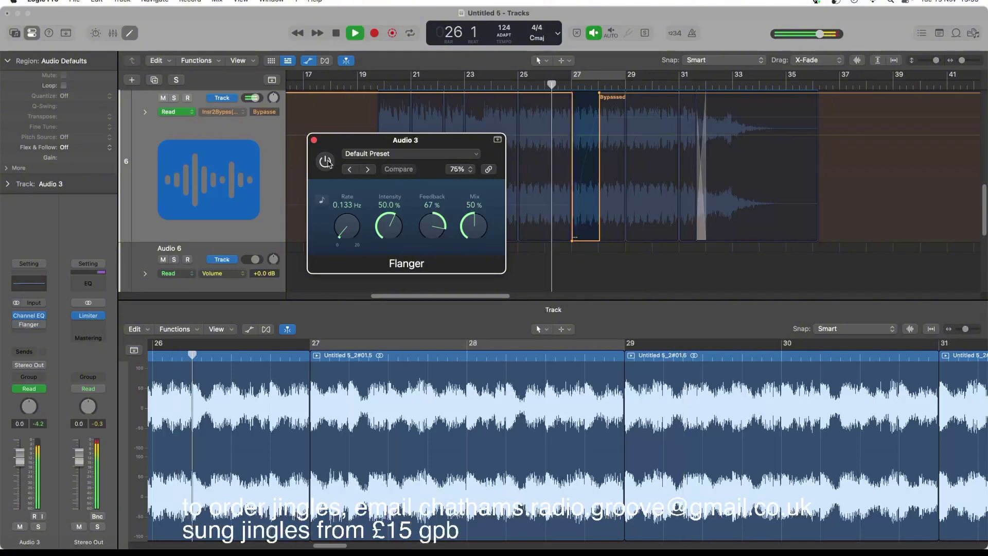
{"action": "left_click", "coordinate": [325, 161]}
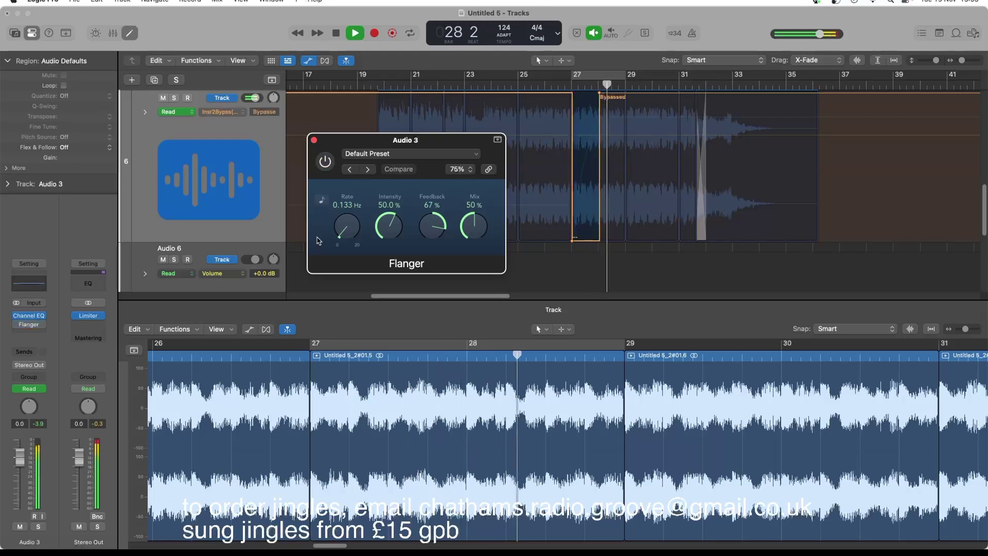
{"action": "key", "text": "space"}
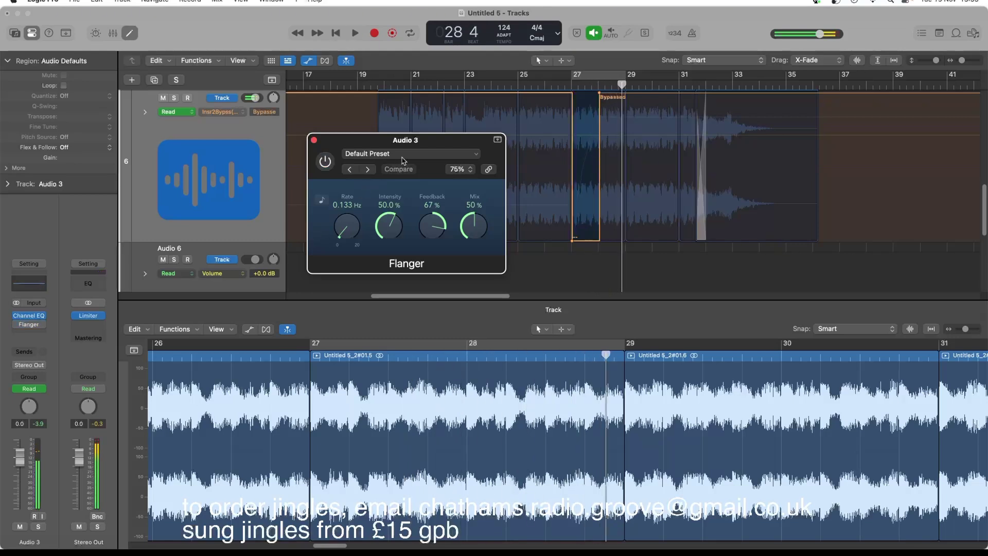
Load the Easy Flange preset in Audio 3's Flanger and play the bar 27 passage to hear it
{"action": "left_click", "coordinate": [404, 157]}
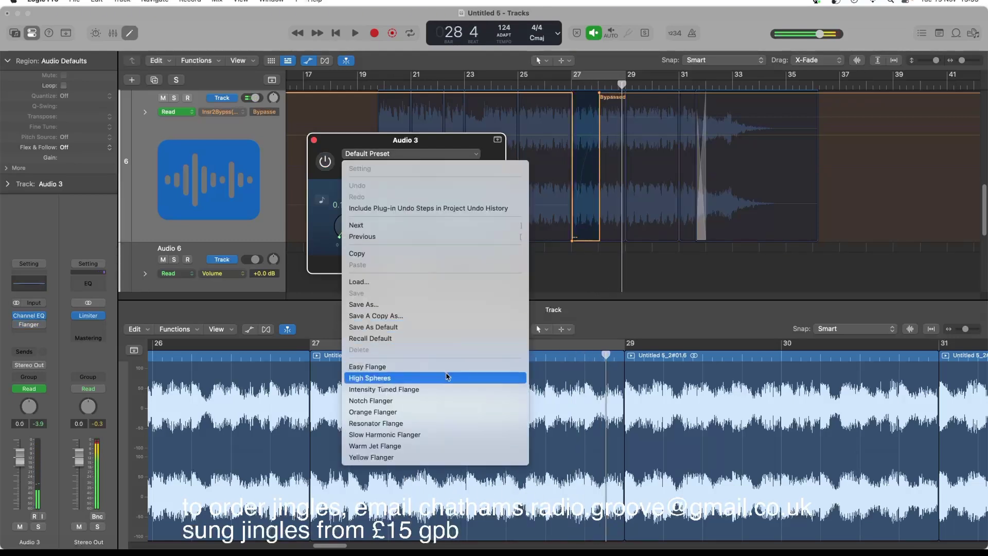
{"action": "left_click", "coordinate": [431, 369]}
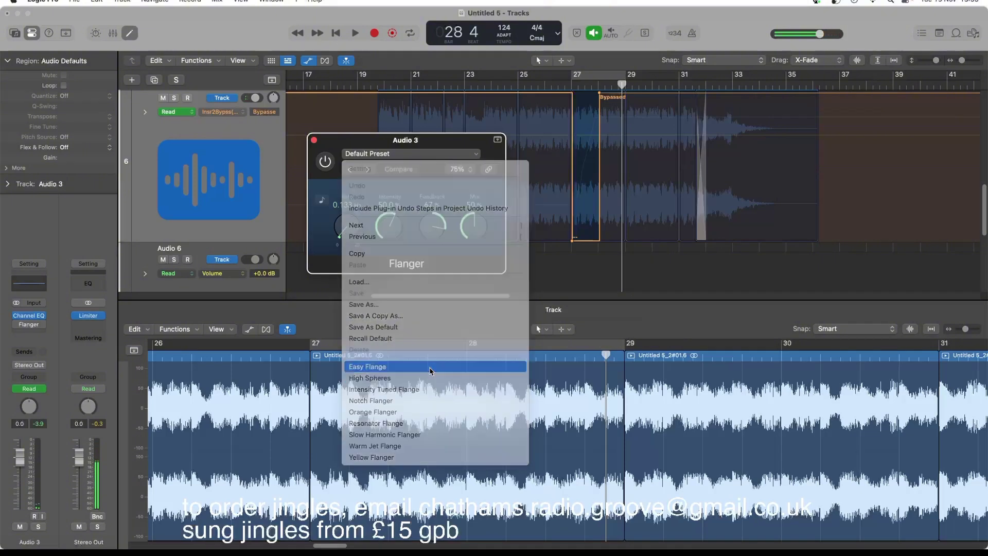
{"action": "key", "text": "space"}
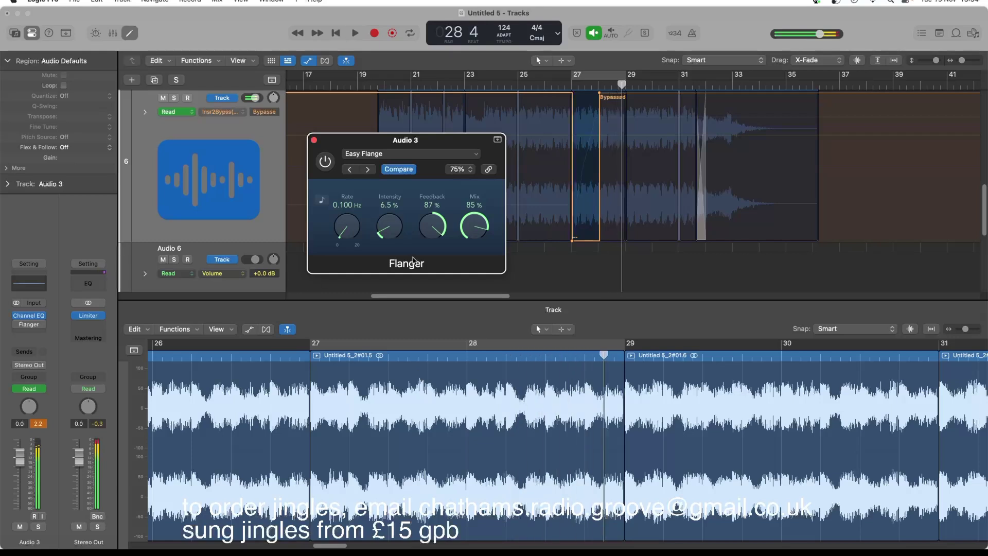
{"action": "key", "text": "space"}
{"action": "key", "text": "space"}
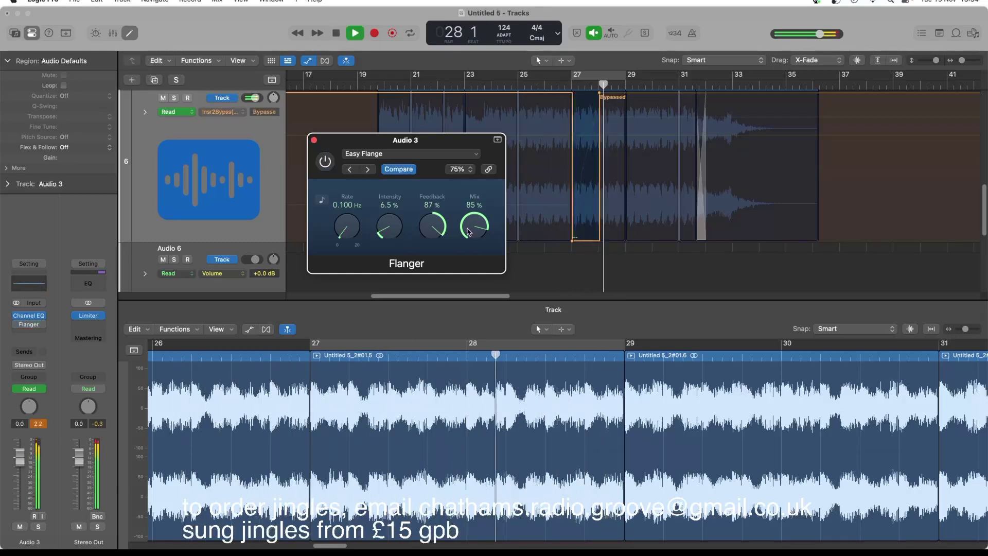
{"action": "key", "text": "space"}
Set the Flanger's Mix to 62%, replay the automated passage and close the plug-in
{"action": "left_click_drag", "start_coordinate": [469, 227], "coordinate": [470, 260]}
{"action": "key", "text": "space"}
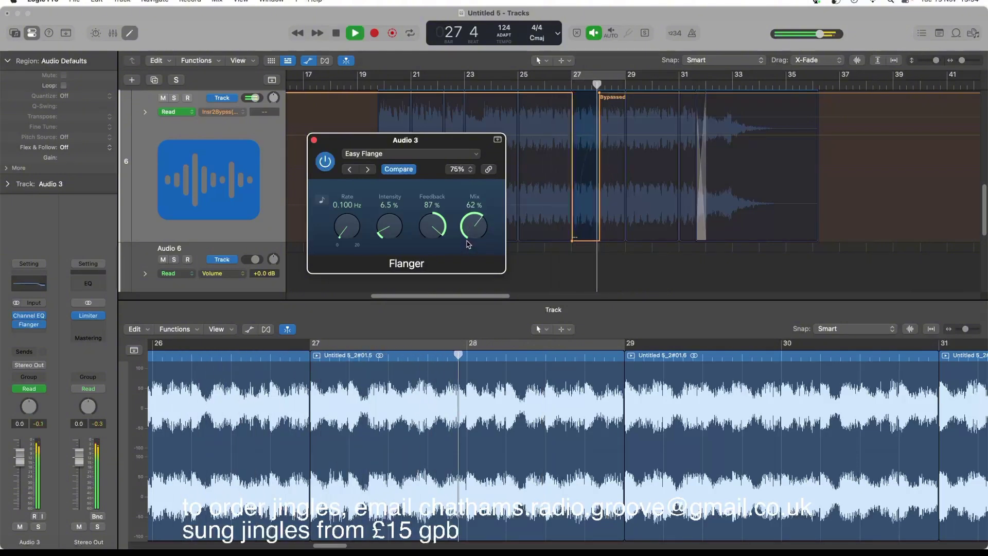
{"action": "key", "text": "space"}
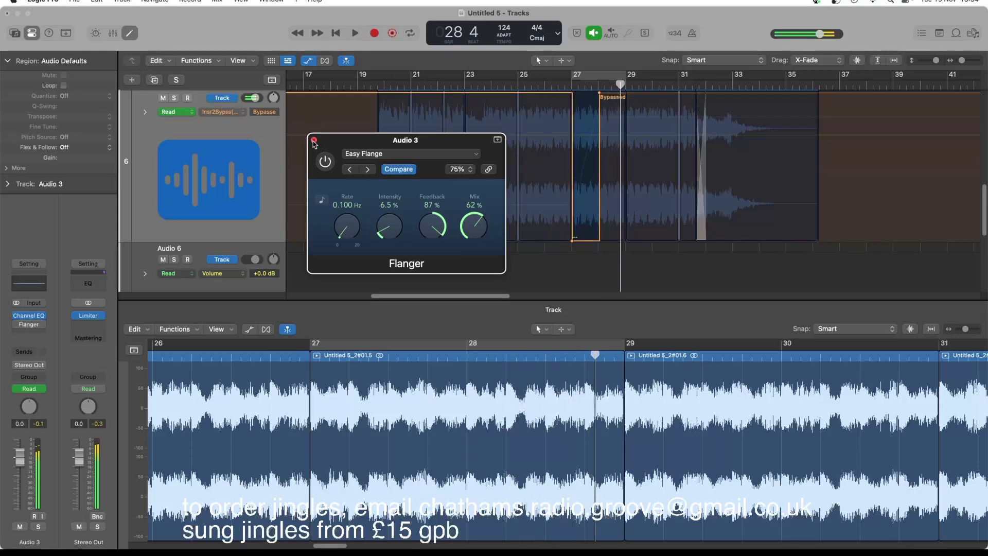
{"action": "left_click", "coordinate": [314, 140]}
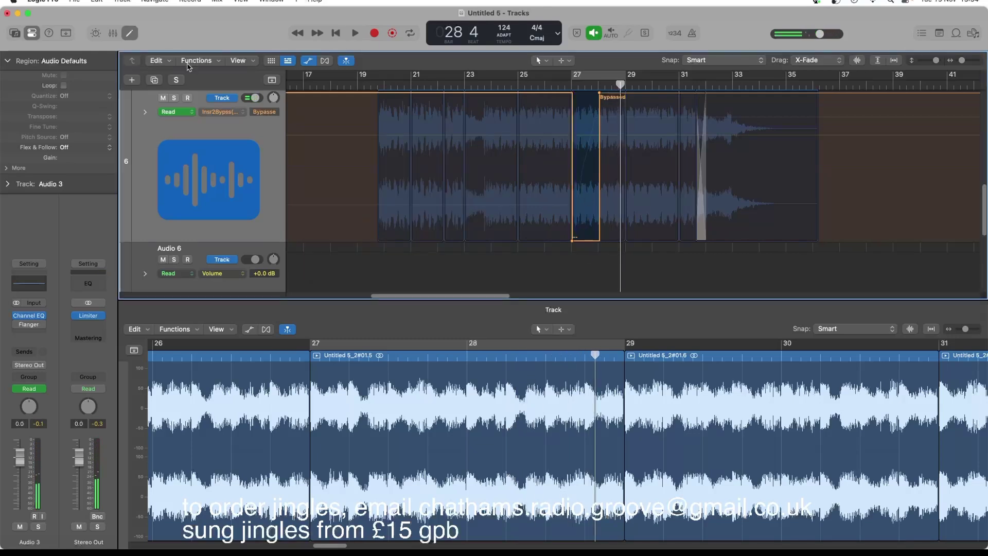
Hide the track automation and open Komplete Kontrol on Inst 1 with its browser showing One-shot sounds
{"action": "left_click", "coordinate": [307, 62]}
{"action": "scroll", "coordinate": [566, 216], "scroll_direction": "up", "scroll_amount": 2}
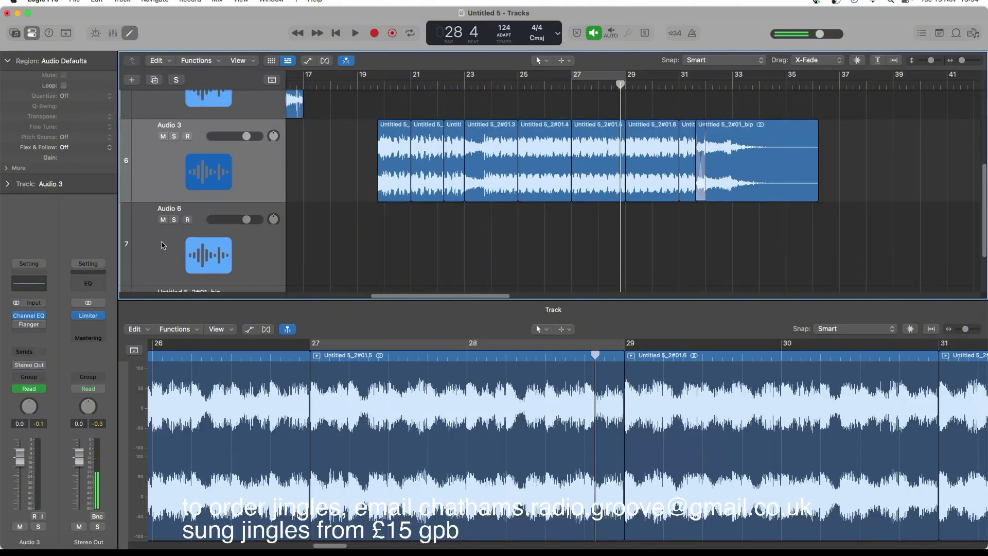
{"action": "scroll", "coordinate": [194, 230], "scroll_direction": "up", "scroll_amount": 5}
{"action": "left_click", "coordinate": [210, 176]}
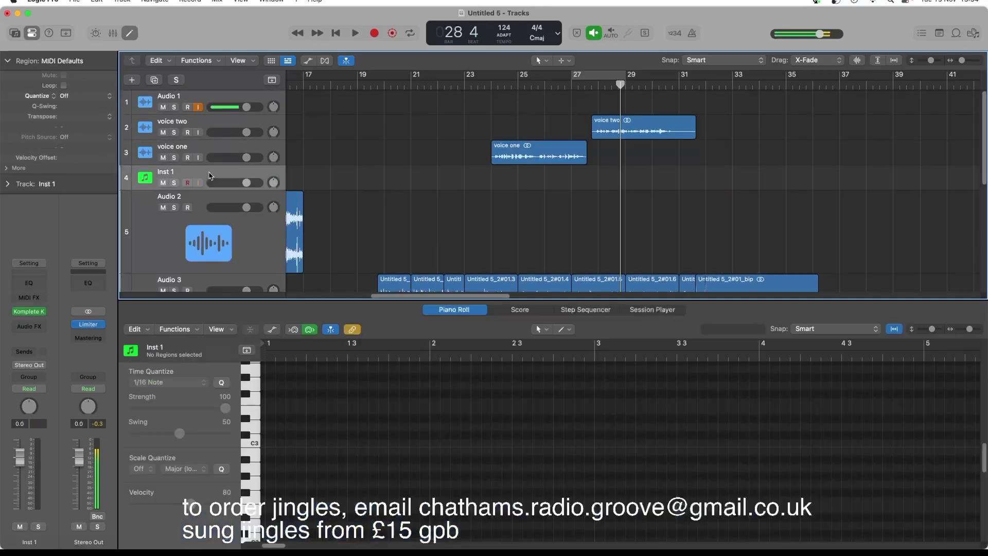
{"action": "left_click", "coordinate": [27, 311]}
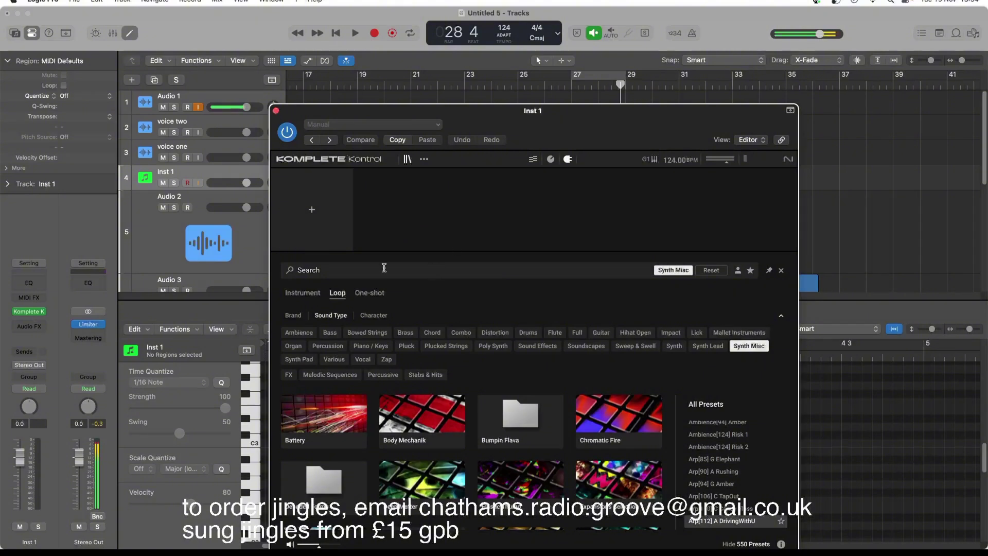
{"action": "left_click", "coordinate": [360, 293]}
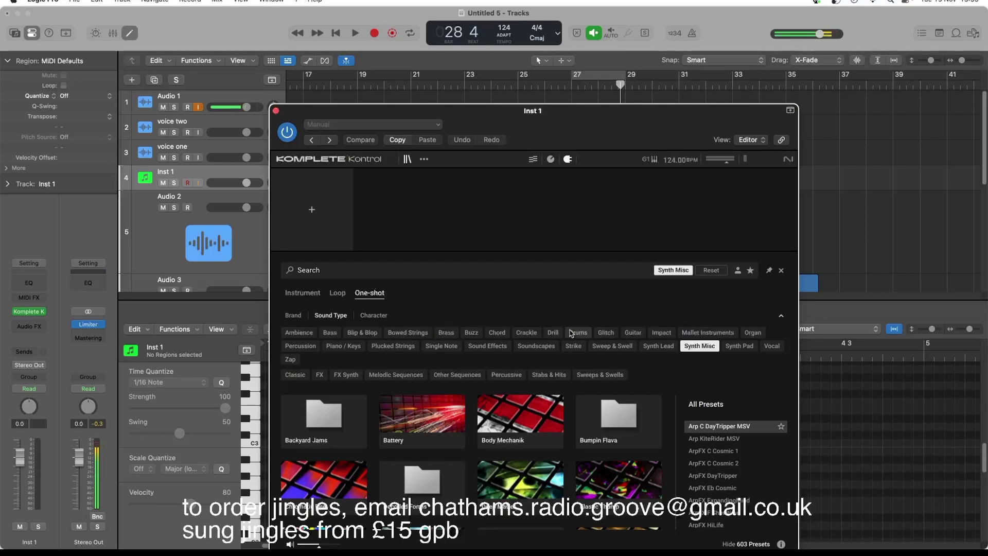
Filter the one-shots to Drums and Crash Cymbal, and audition Crash Admirable and Crash AeroDub
{"action": "left_click", "coordinate": [572, 333]}
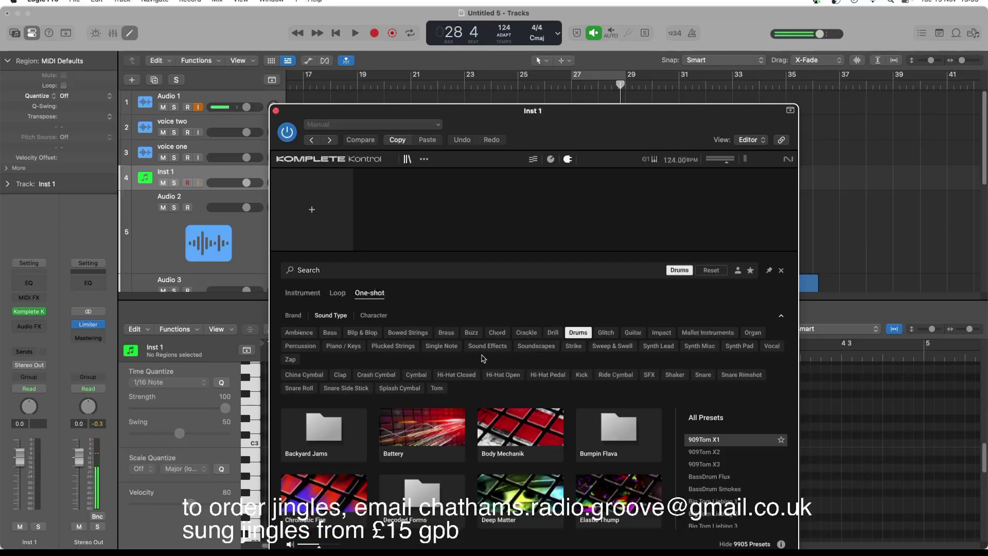
{"action": "left_click", "coordinate": [376, 375]}
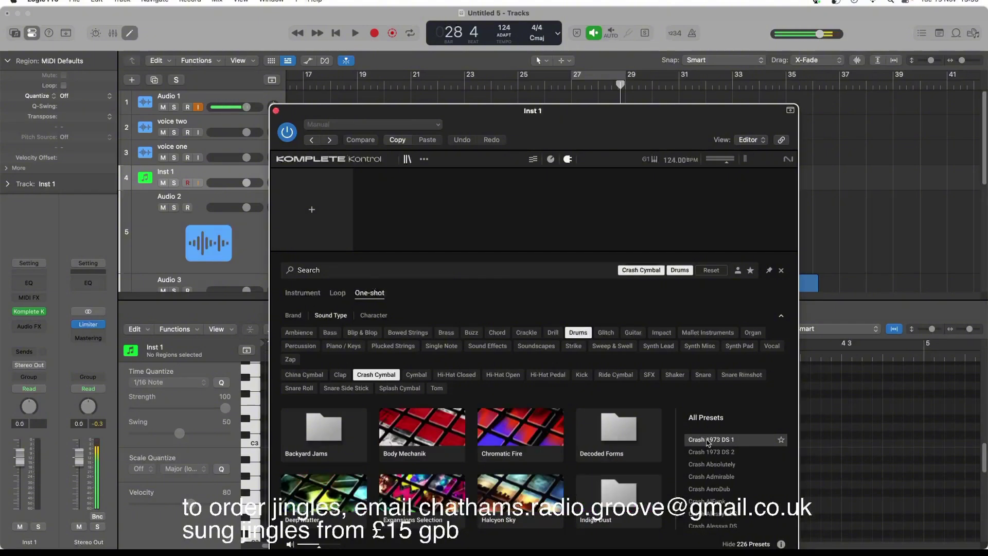
{"action": "left_click", "coordinate": [718, 476]}
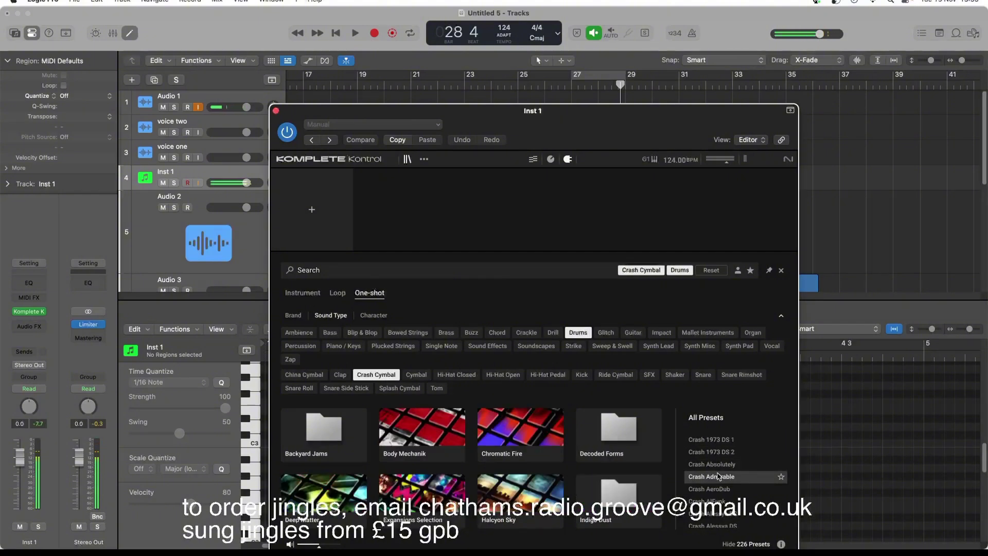
{"action": "key", "text": "Down"}
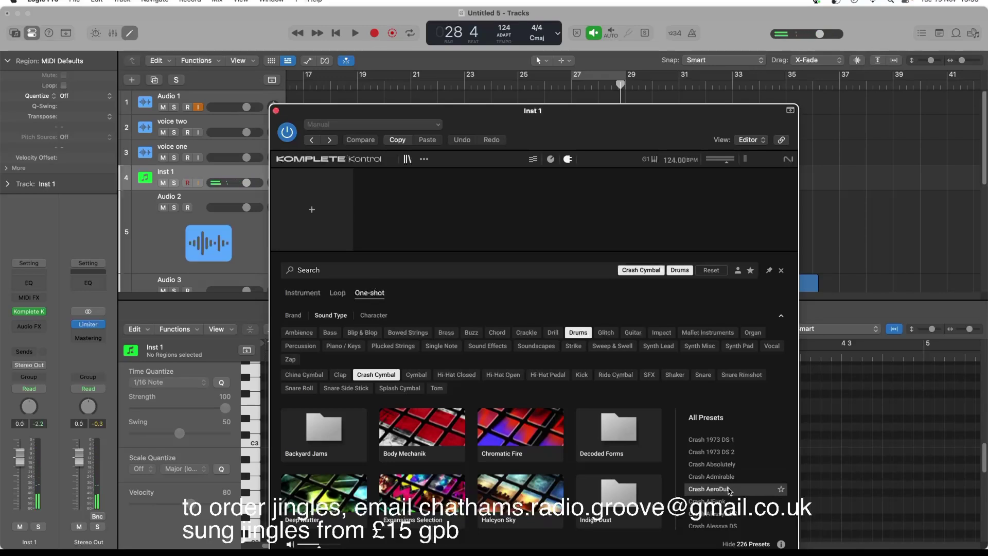
Place the Crash AeroDub.wav file on Audio 3 after the music ends, leave the automation data unmoved, and close Komplete Kontrol
{"action": "double_click", "coordinate": [731, 491]}
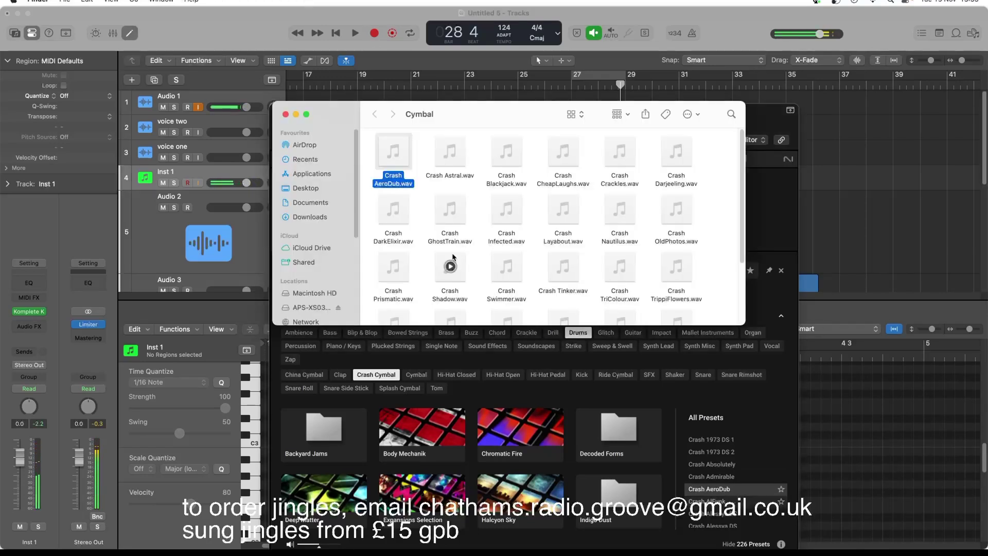
{"action": "left_click_drag", "start_coordinate": [393, 151], "coordinate": [883, 275]}
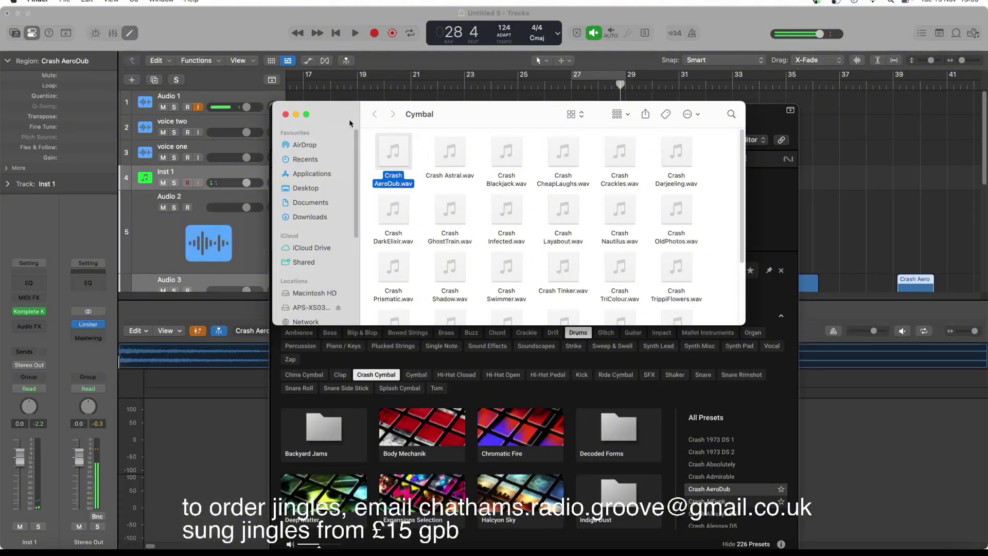
{"action": "left_click", "coordinate": [285, 114]}
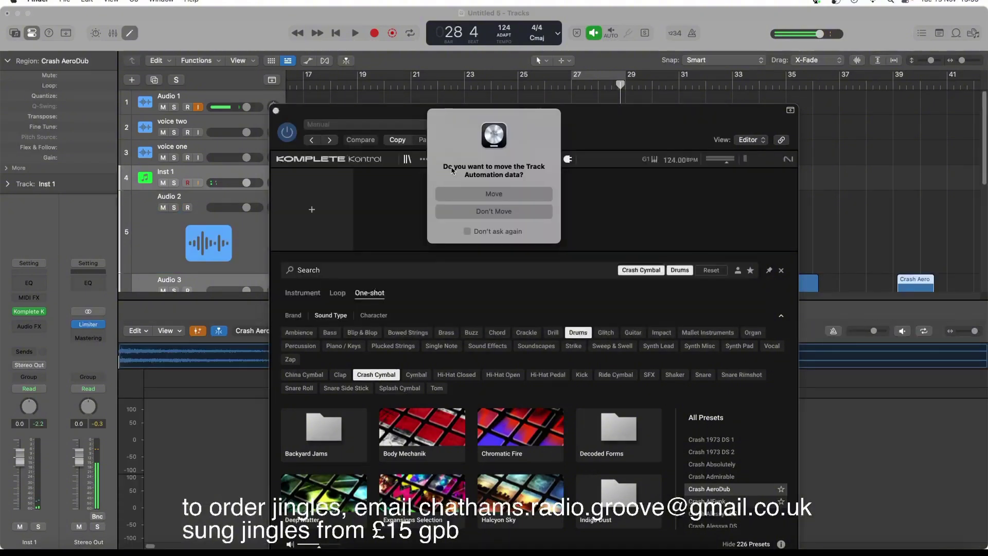
{"action": "left_click", "coordinate": [503, 210]}
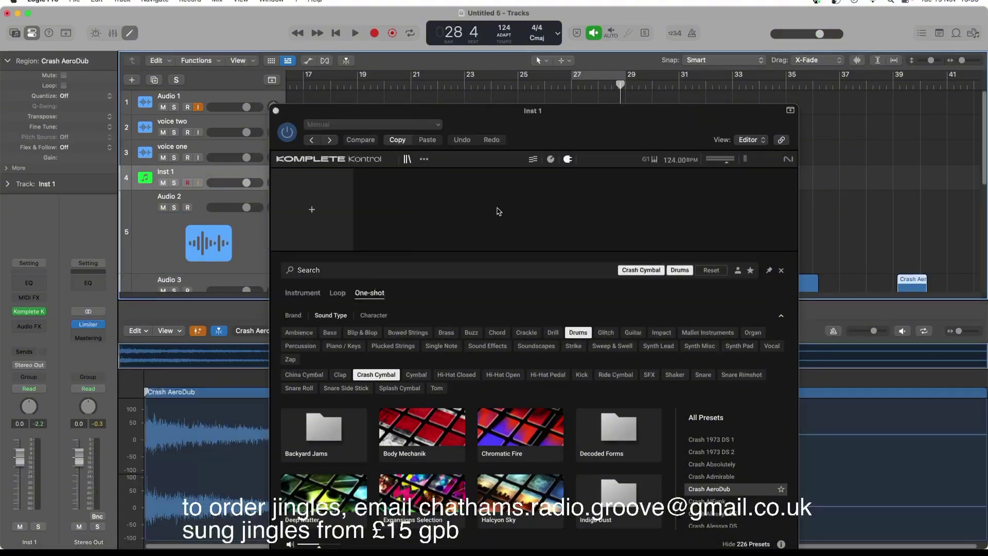
{"action": "left_click", "coordinate": [277, 111]}
Set the project tempo mode to Keep and move the crash region onto a new track below at bar 28
{"action": "scroll", "coordinate": [901, 168], "scroll_direction": "down", "scroll_amount": 5}
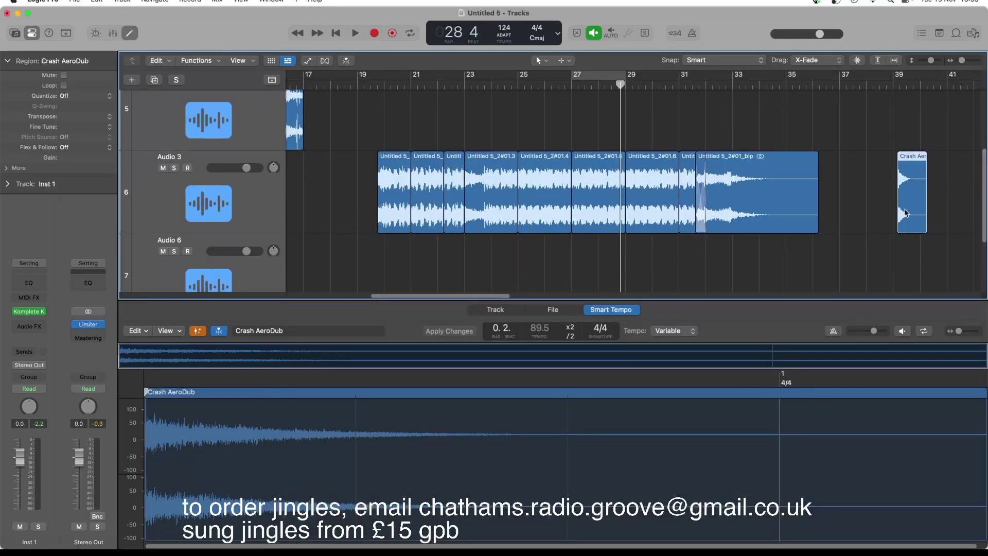
{"action": "left_click_drag", "start_coordinate": [906, 212], "coordinate": [608, 276]}
{"action": "left_click", "coordinate": [502, 36]}
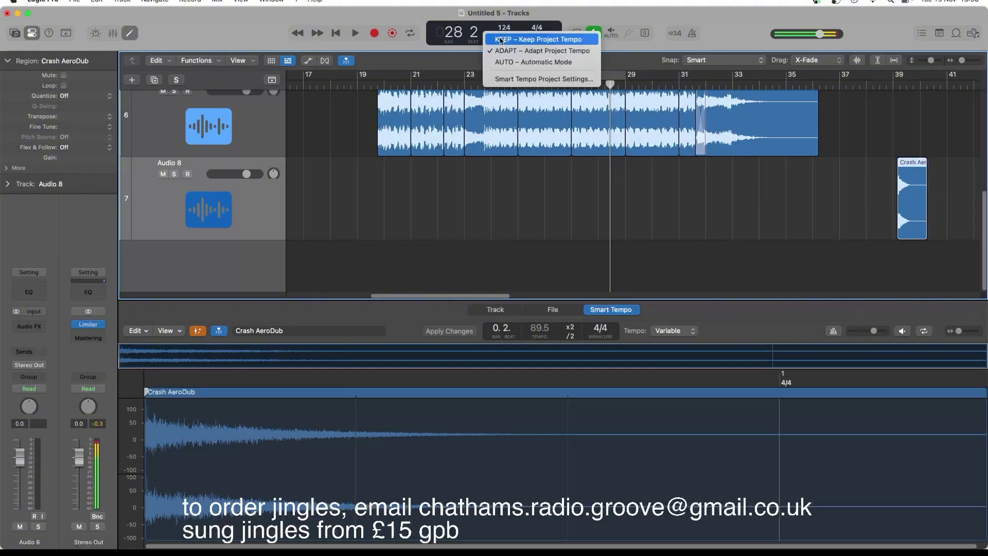
{"action": "left_click", "coordinate": [501, 40]}
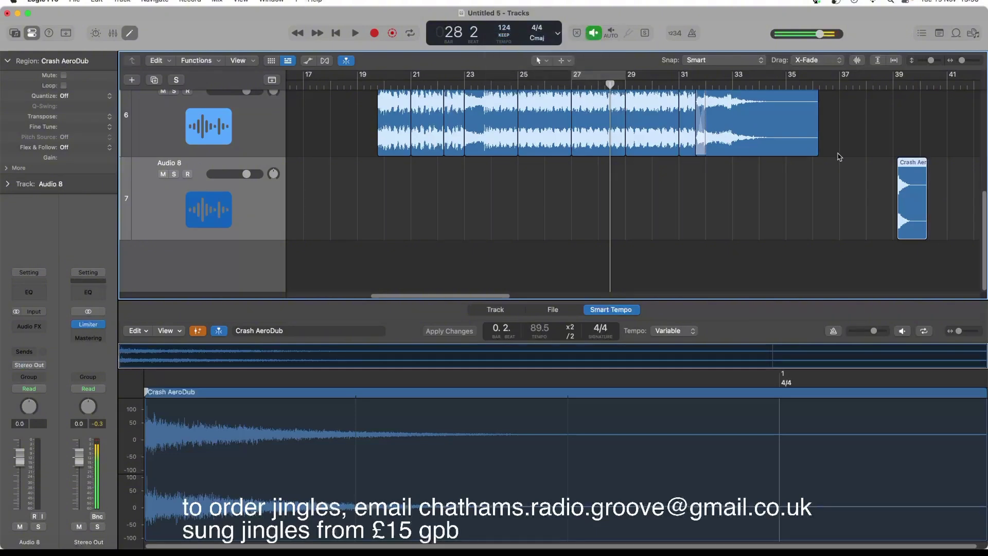
{"action": "left_click_drag", "start_coordinate": [910, 206], "coordinate": [614, 183]}
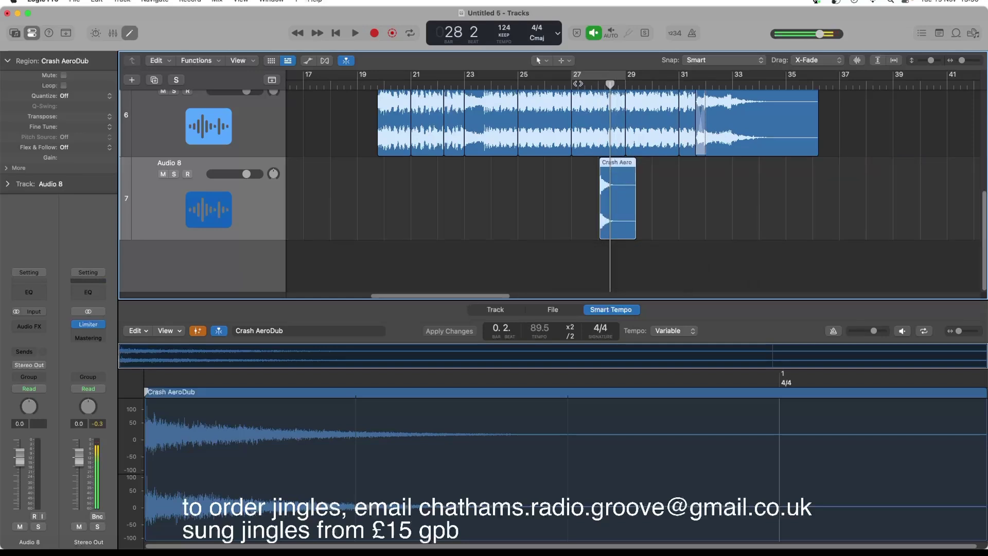
Play the passage from bar 27 and shift the Crash AeroDub region slightly earlier to position 28 1 1 12
{"action": "left_click", "coordinate": [578, 84]}
{"action": "key", "text": "space"}
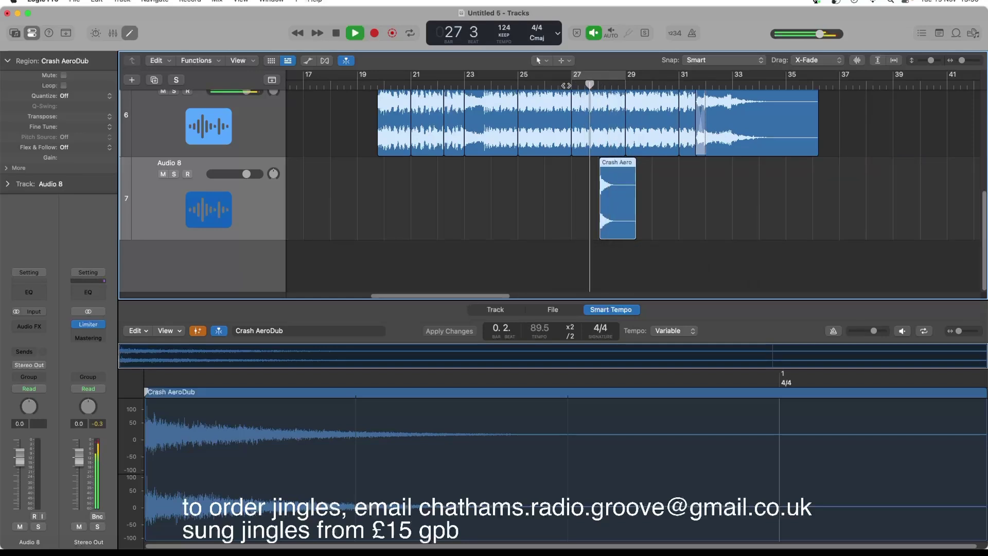
{"action": "key", "text": "space"}
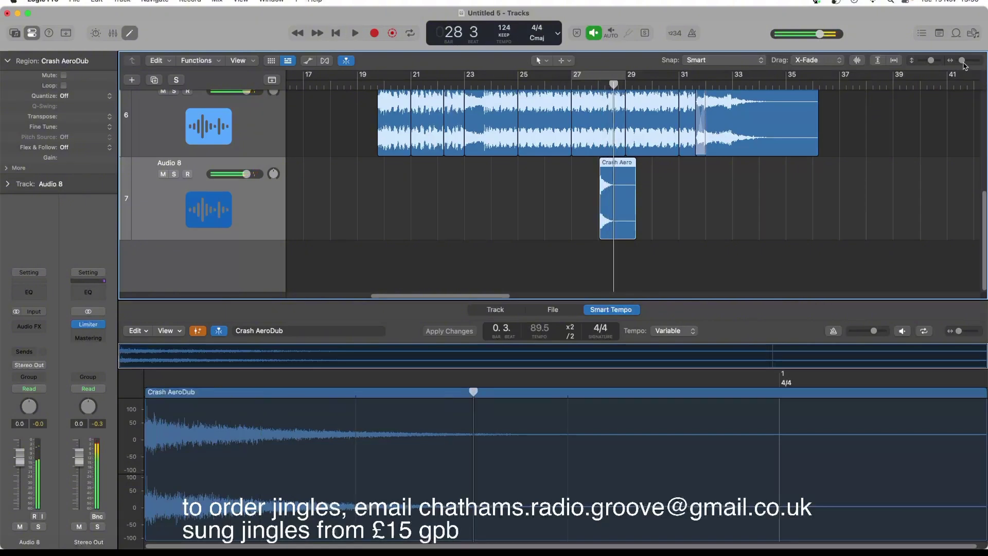
{"action": "left_click_drag", "start_coordinate": [962, 60], "coordinate": [967, 61]}
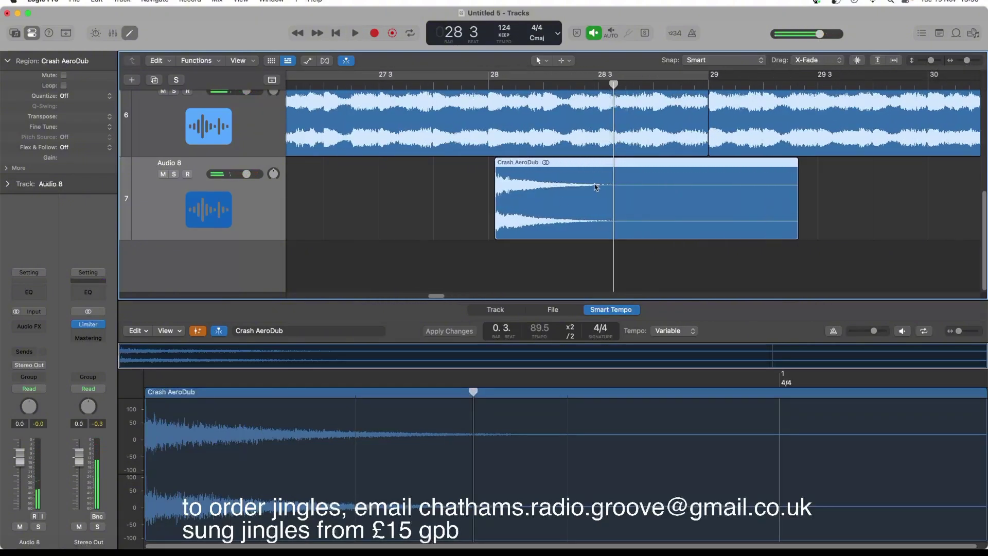
{"action": "left_click_drag", "start_coordinate": [545, 203], "coordinate": [537, 204]}
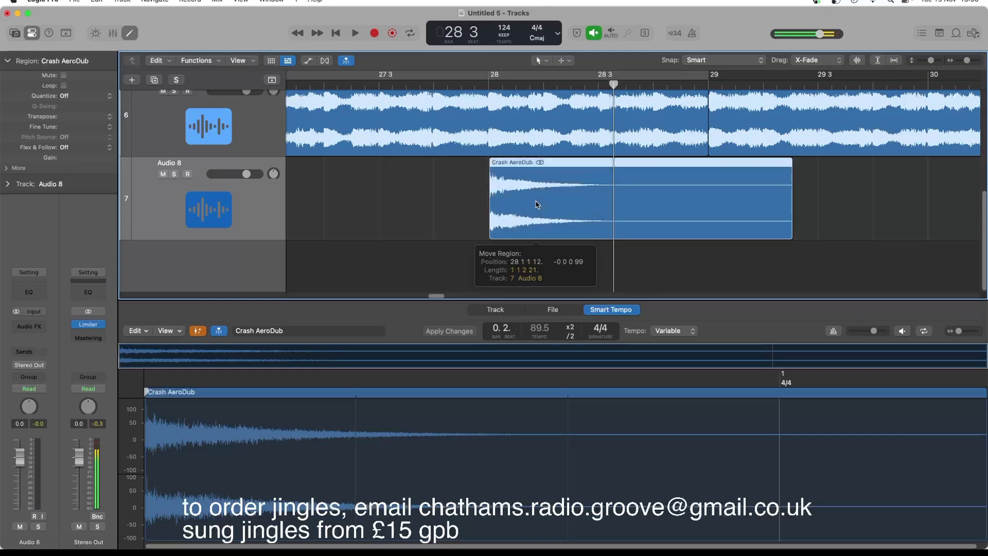
Play the crash from just before bar 28 and lower Audio 8's volume to -4.0 dB
{"action": "double_click", "coordinate": [377, 84]}
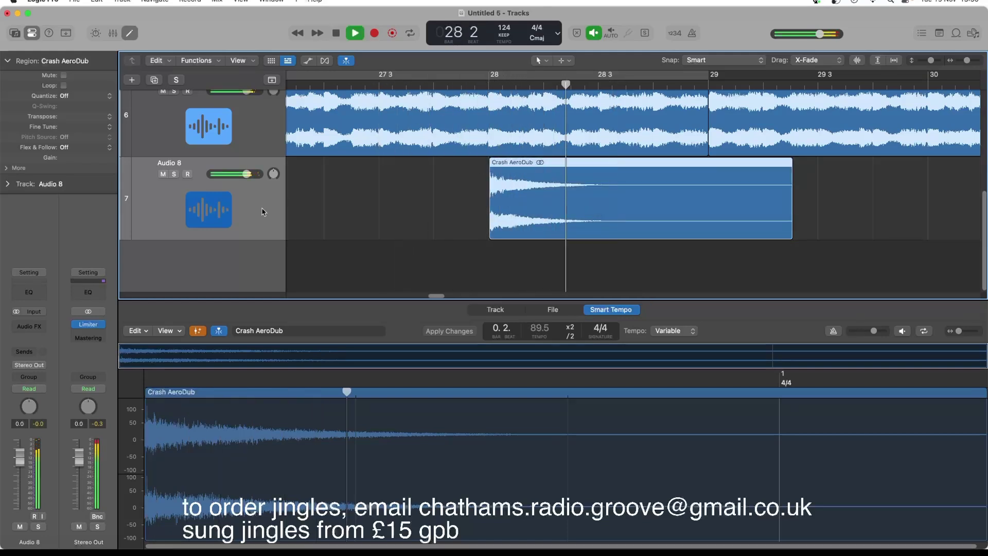
{"action": "key", "text": "space"}
{"action": "left_click_drag", "start_coordinate": [247, 174], "coordinate": [238, 174]}
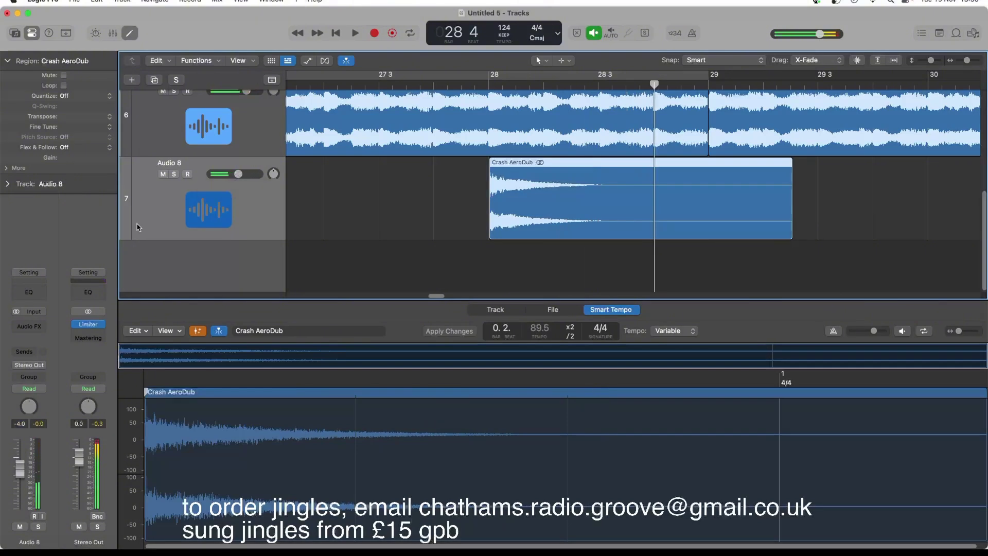
Add a Channel EQ to Audio 8 with the low shelf at 488 Hz and -24 dB, and play the crash through it
{"action": "left_click", "coordinate": [31, 293]}
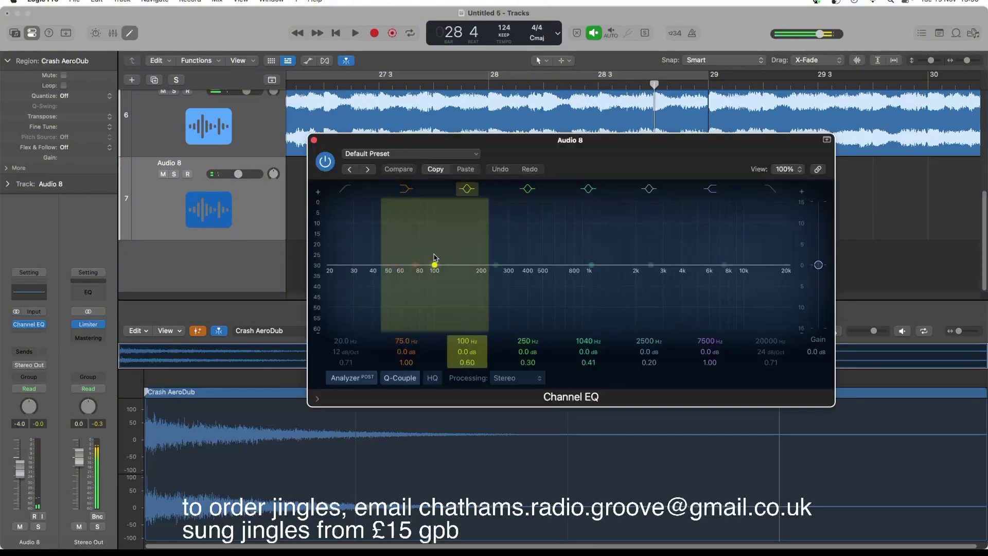
{"action": "left_click_drag", "start_coordinate": [412, 265], "coordinate": [540, 363]}
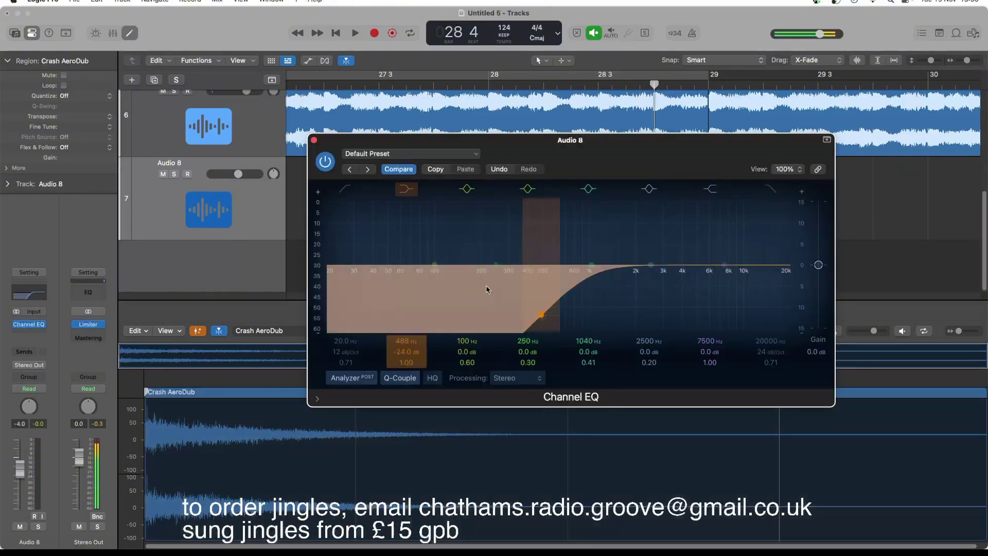
{"action": "key", "text": "space"}
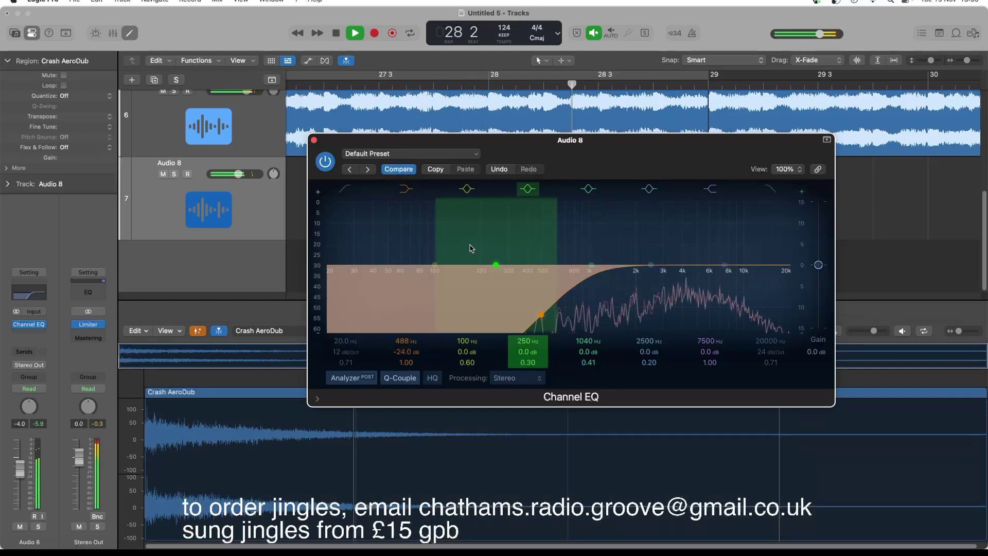
{"action": "left_click", "coordinate": [314, 140]}
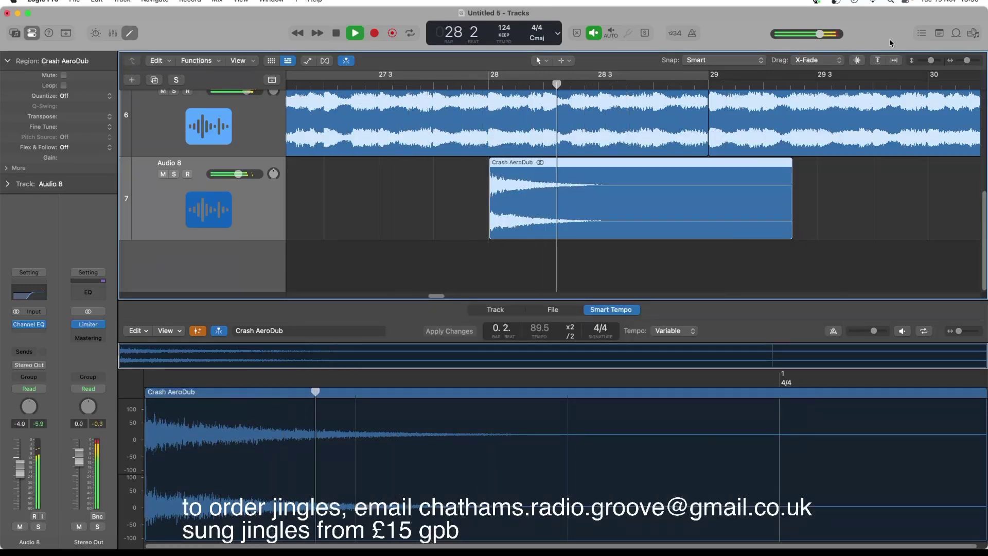
{"action": "key", "text": "space"}
Play the jingle from the start of the shortened music and replay it from just before bar 26 to check the voice and crash
{"action": "left_click_drag", "start_coordinate": [970, 62], "coordinate": [961, 62]}
{"action": "scroll", "coordinate": [462, 149], "scroll_direction": "up", "scroll_amount": 5}
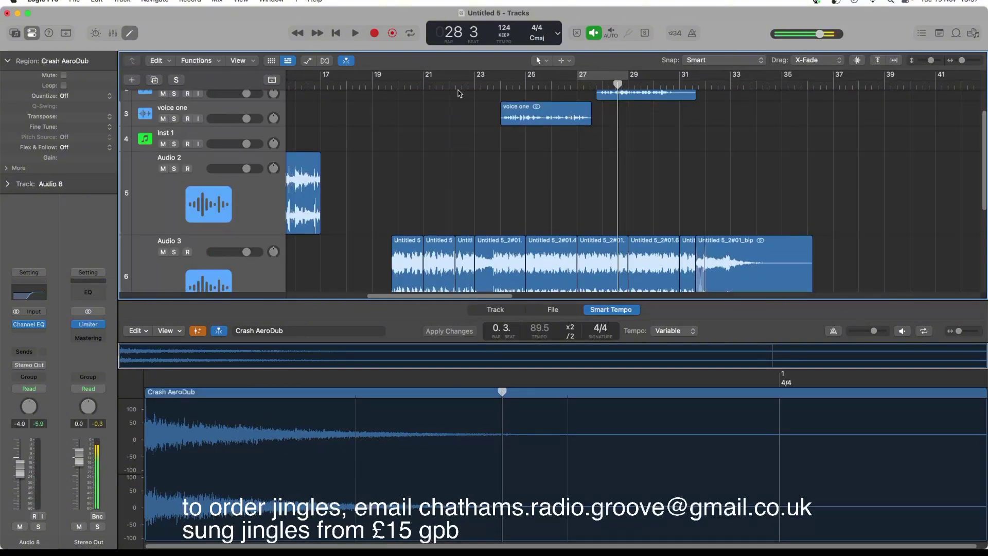
{"action": "double_click", "coordinate": [396, 83]}
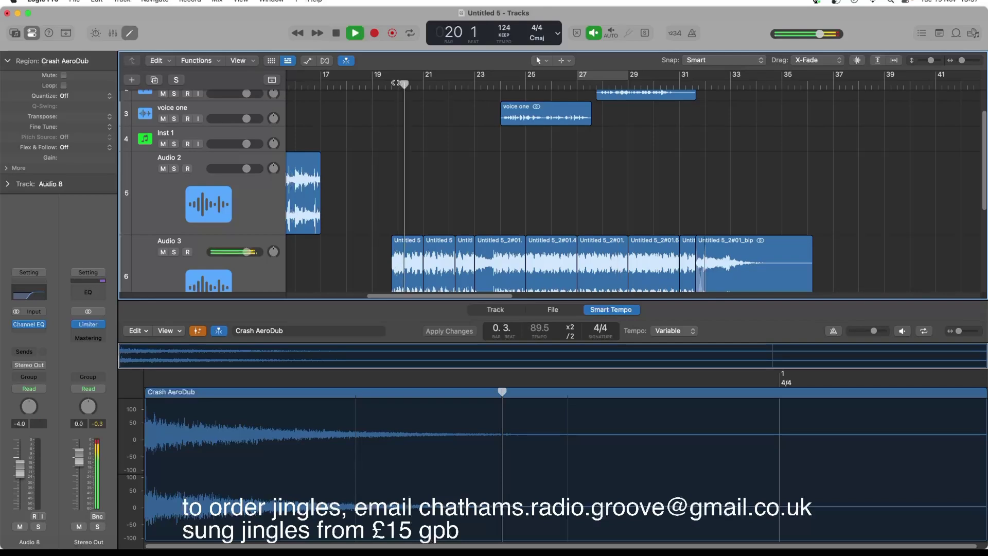
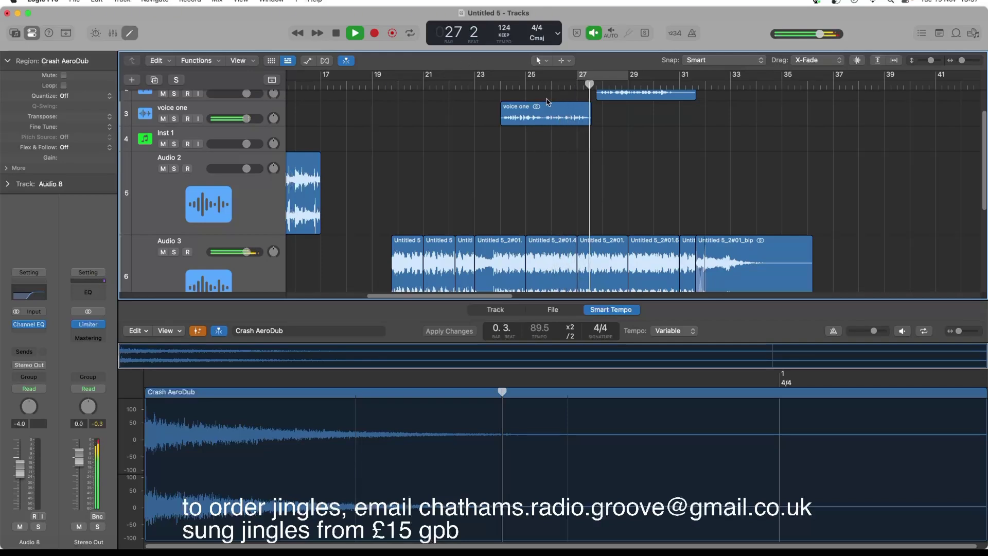
{"action": "key", "text": "space"}
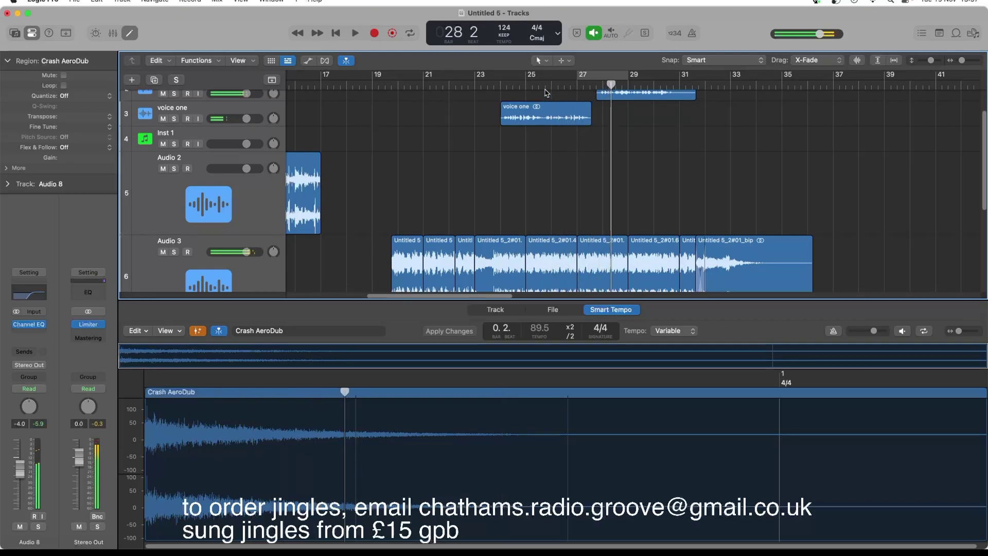
{"action": "left_click", "coordinate": [547, 92]}
{"action": "left_click", "coordinate": [546, 87]}
{"action": "key", "text": "space"}
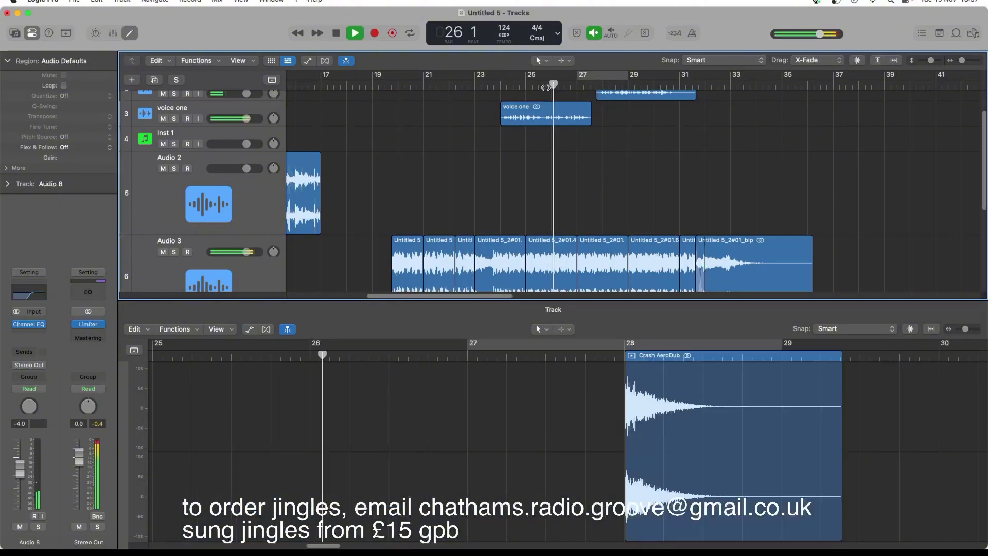
Split the voice one region at bar 25, beat 4
{"action": "left_click_drag", "start_coordinate": [958, 62], "coordinate": [963, 61]}
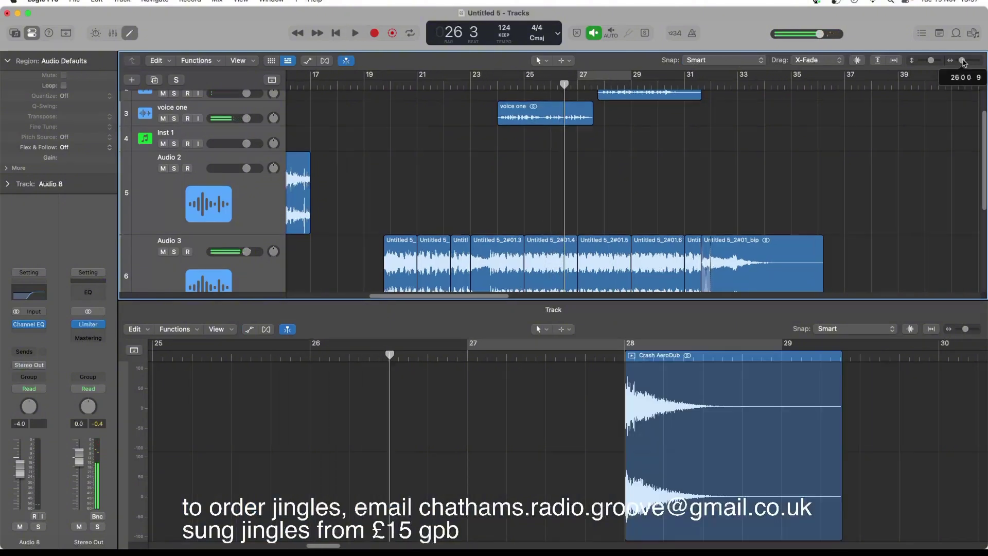
{"action": "left_click", "coordinate": [513, 86]}
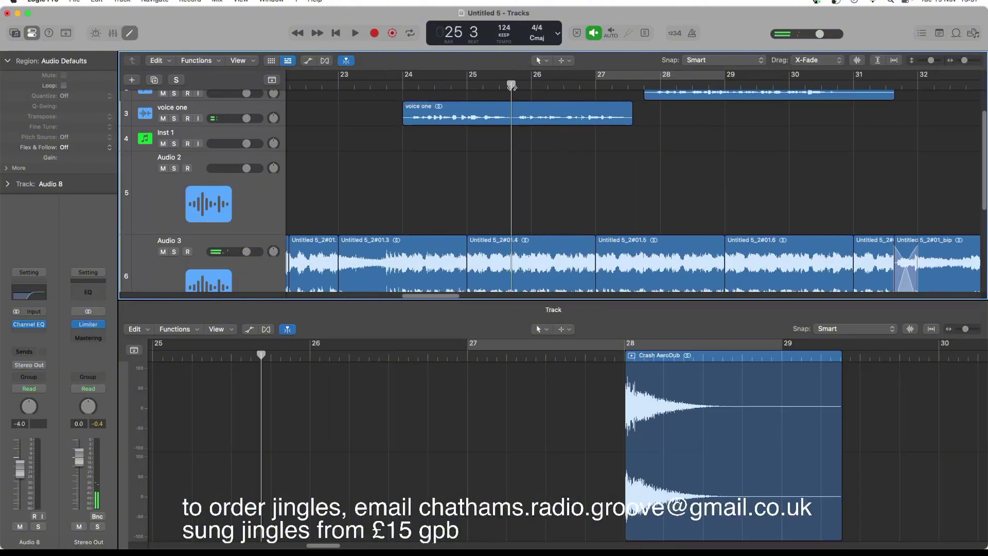
{"action": "left_click", "coordinate": [516, 86]}
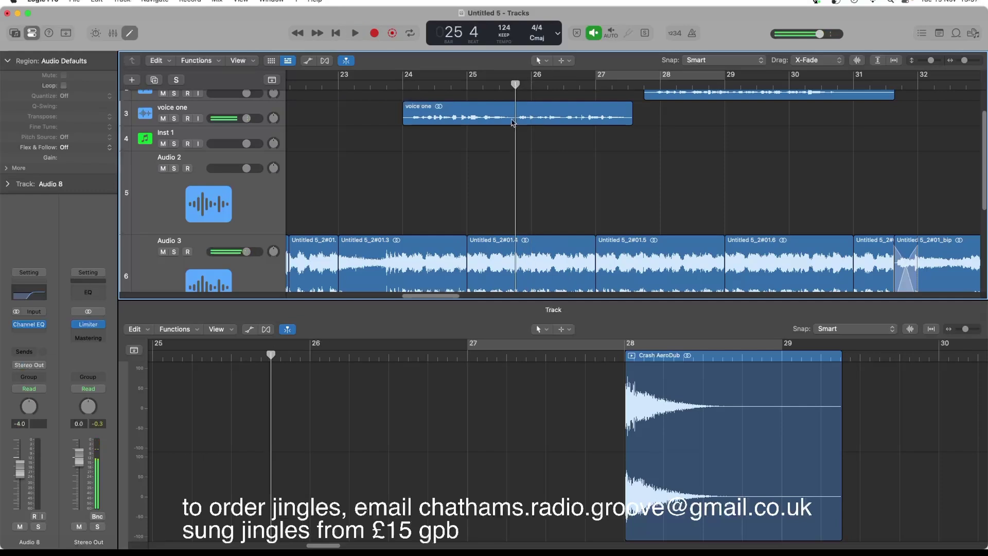
{"action": "left_click", "coordinate": [515, 85]}
{"action": "right_click", "coordinate": [516, 110]}
{"action": "left_click", "coordinate": [519, 116]}
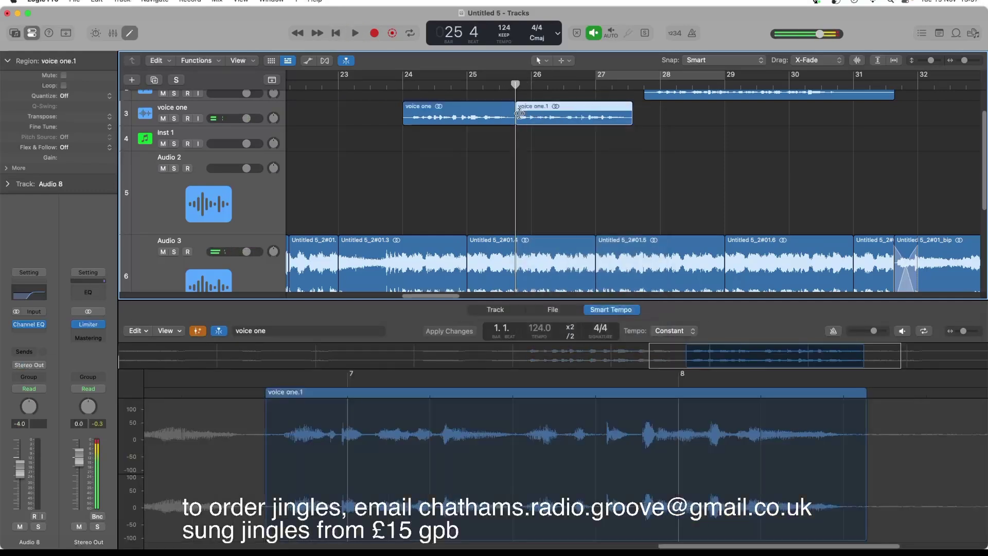
Play the voice one.1 region to find the next phrase, split it at bar 26, beat 3, and hide the audio editor
{"action": "key", "text": "space"}
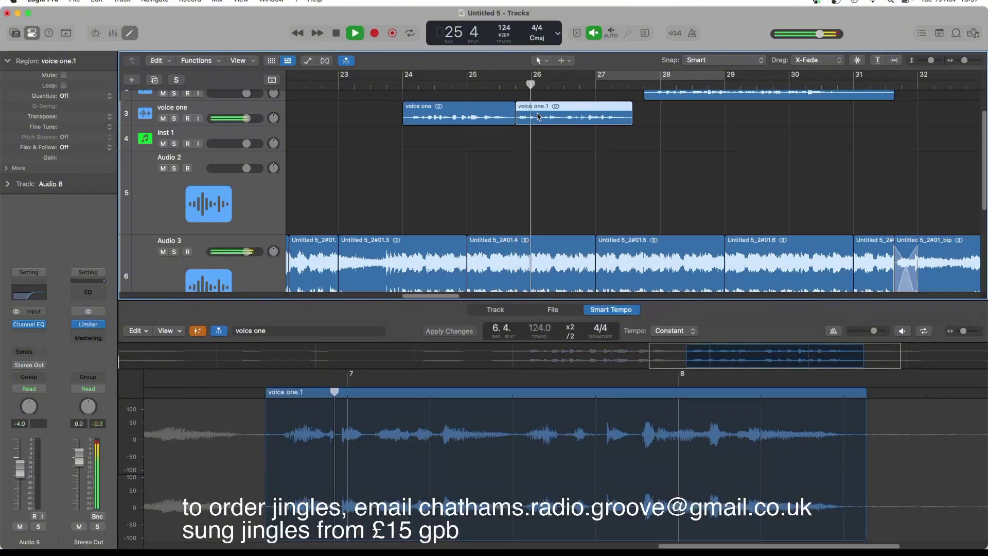
{"action": "right_click", "coordinate": [564, 91]}
{"action": "left_click", "coordinate": [559, 88]}
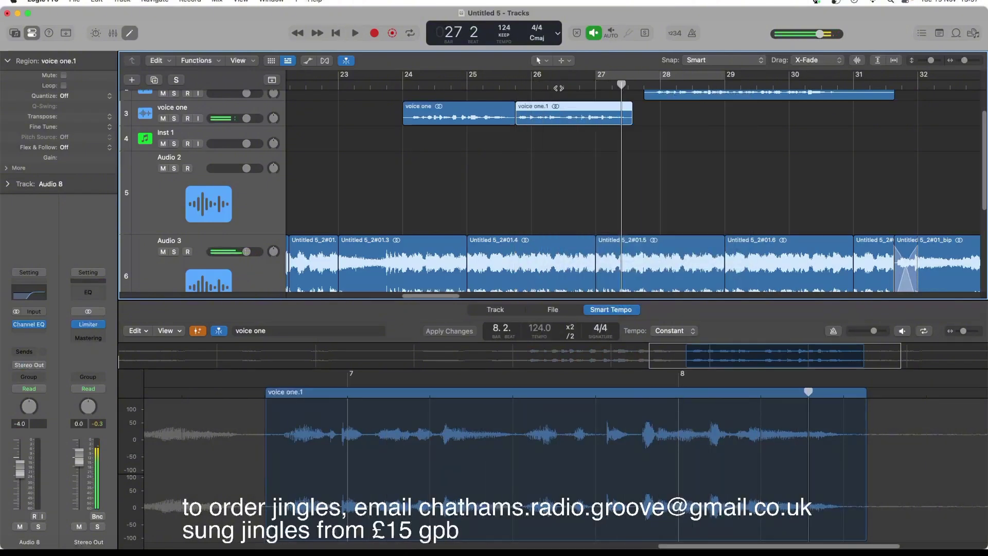
{"action": "left_click", "coordinate": [561, 87]}
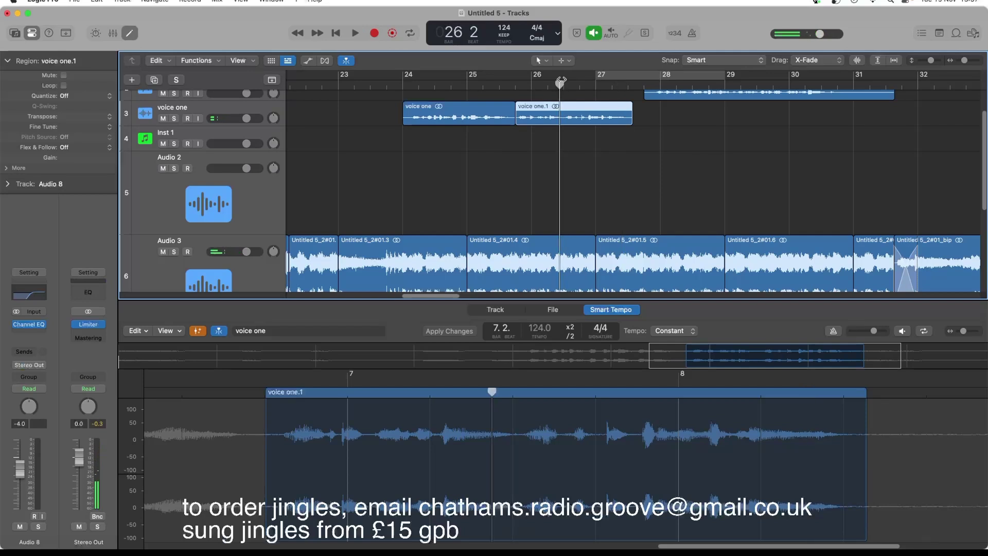
{"action": "left_click_drag", "start_coordinate": [560, 84], "coordinate": [564, 84]}
{"action": "right_click", "coordinate": [563, 117]}
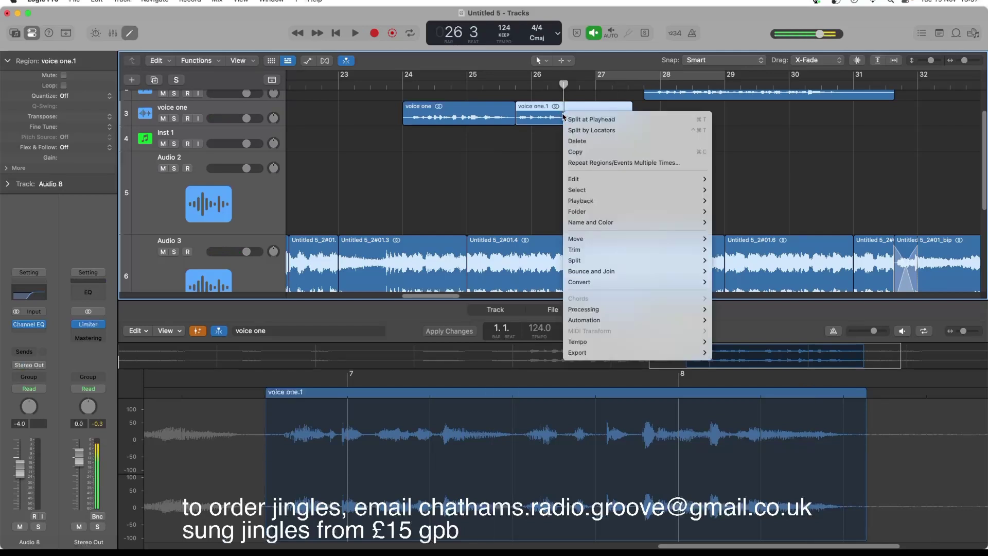
{"action": "left_click", "coordinate": [565, 119]}
{"action": "key", "text": "e"}
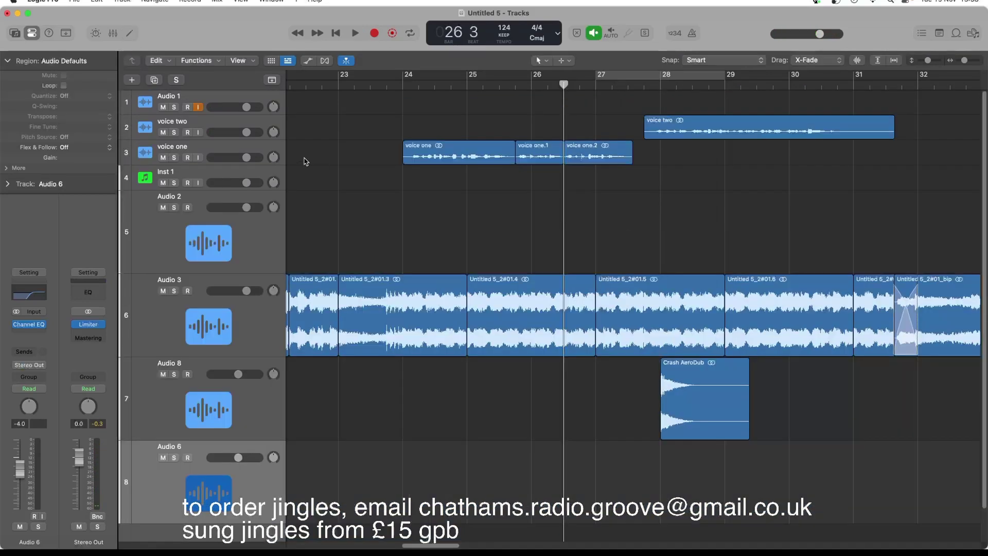
Create two duplicates of the voice one track, including its channel settings
{"action": "left_click", "coordinate": [230, 152]}
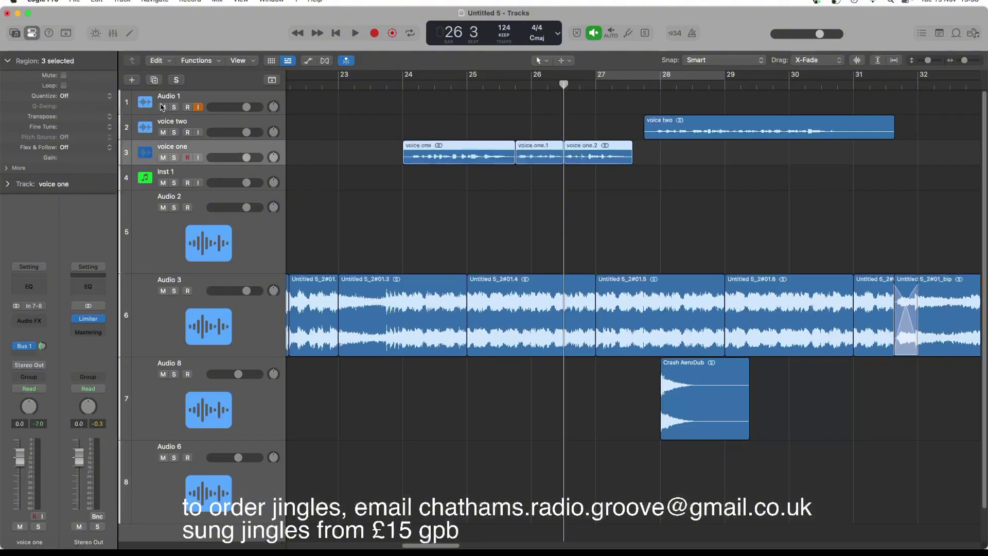
{"action": "left_click", "coordinate": [154, 81]}
{"action": "left_click", "coordinate": [154, 80]}
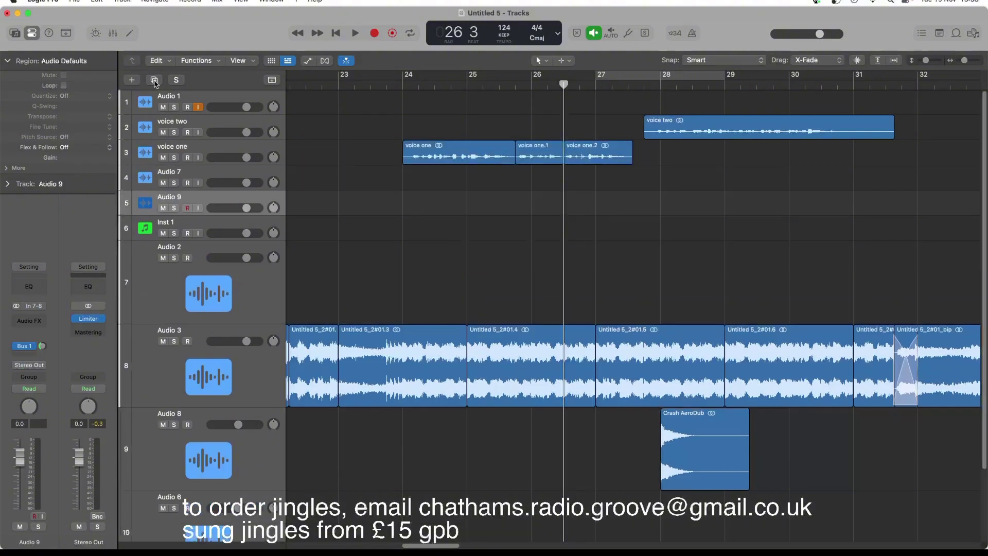
Move the voice one.1 region onto the Audio 7 track and voice one.2 onto Audio 9, keeping their timing
{"action": "left_click", "coordinate": [192, 175]}
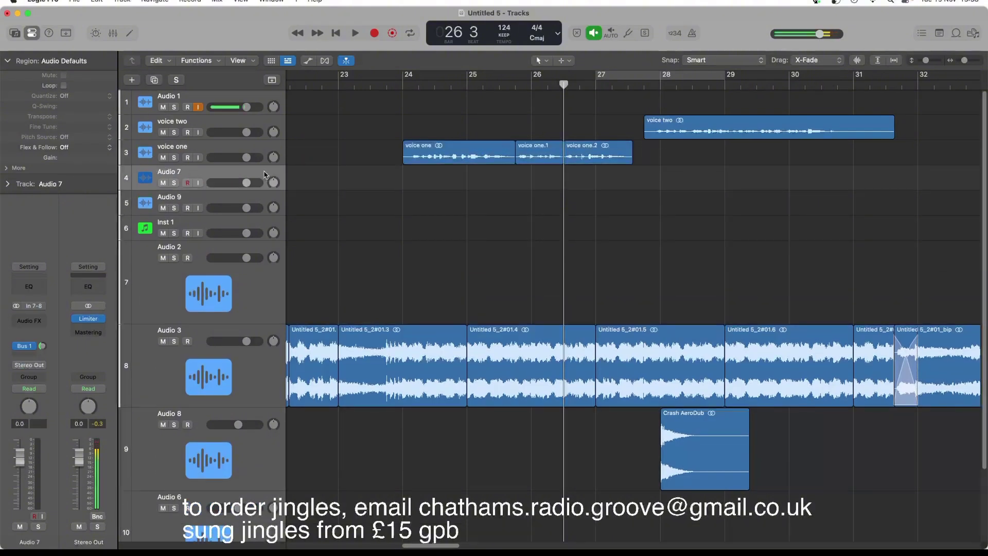
{"action": "left_click_drag", "start_coordinate": [541, 161], "coordinate": [580, 215]}
{"action": "left_click", "coordinate": [579, 164]}
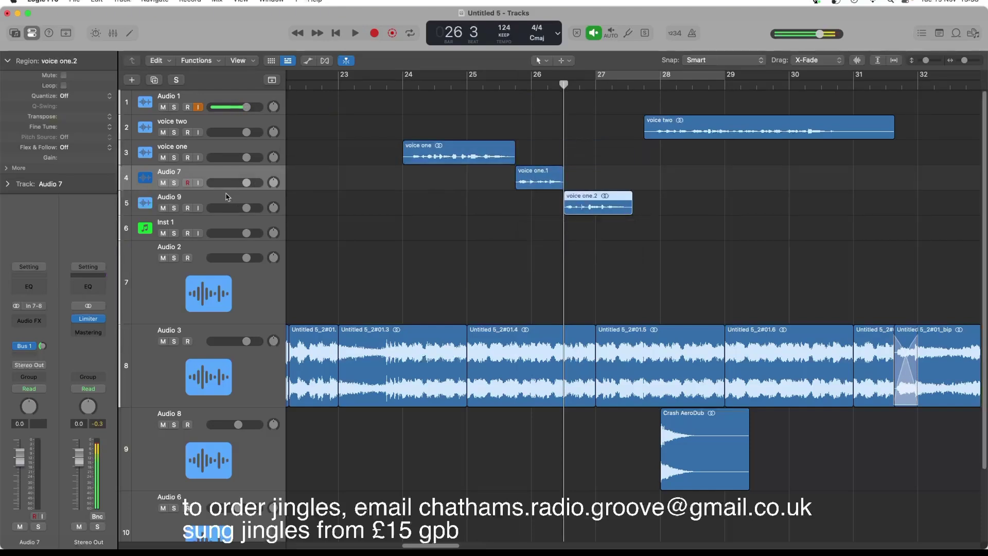
Add a Channel EQ to Audio 7 with the low shelf at 600 Hz and -21.1 dB, playing the phrase to judge it
{"action": "left_click", "coordinate": [488, 97]}
{"action": "key", "text": "space"}
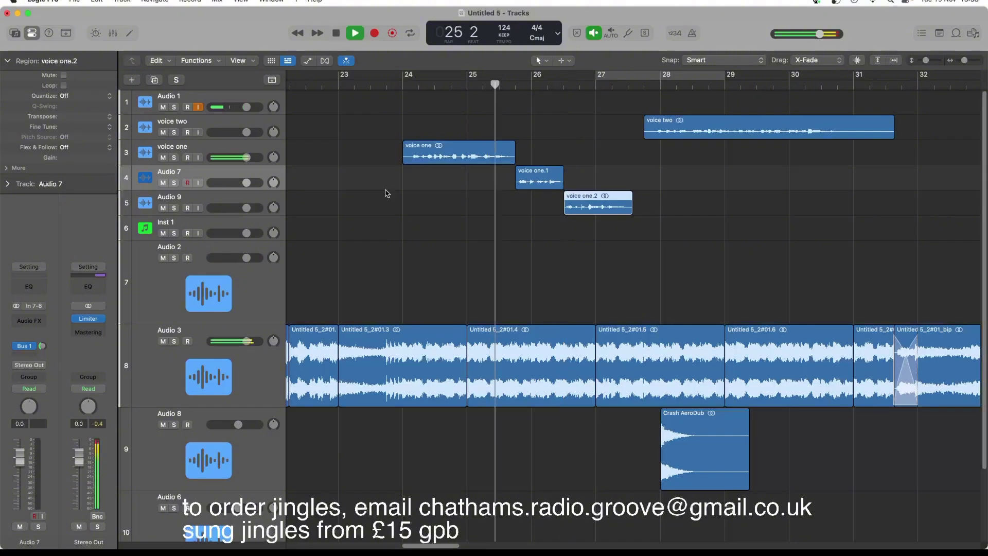
{"action": "key", "text": "space"}
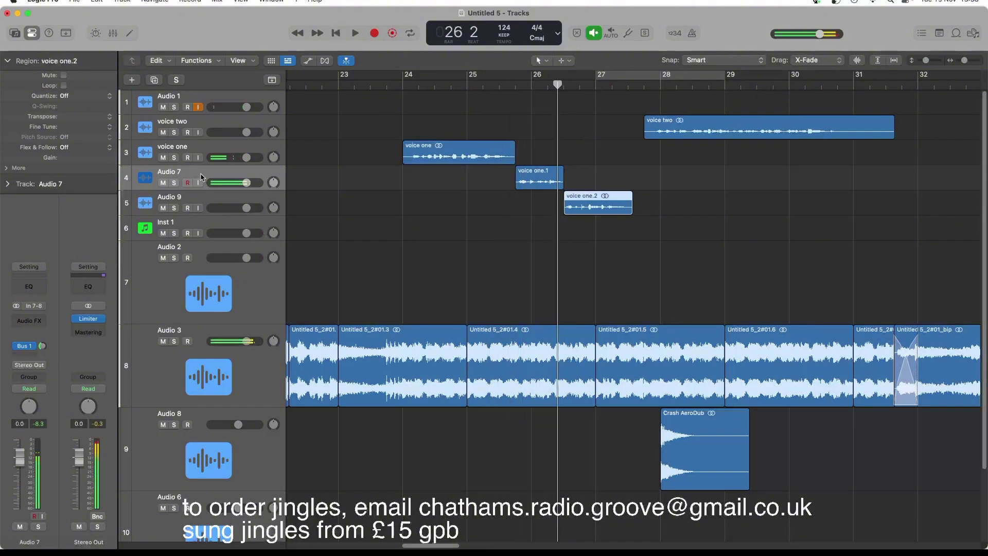
{"action": "key", "text": "Left"}
{"action": "left_click", "coordinate": [30, 287]}
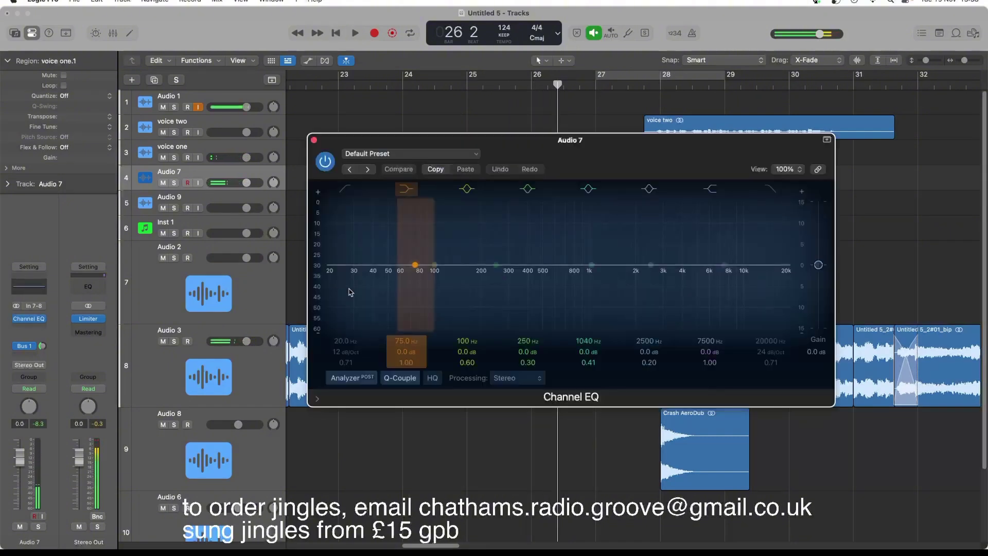
{"action": "left_click_drag", "start_coordinate": [415, 265], "coordinate": [557, 309]}
{"action": "key", "text": "space"}
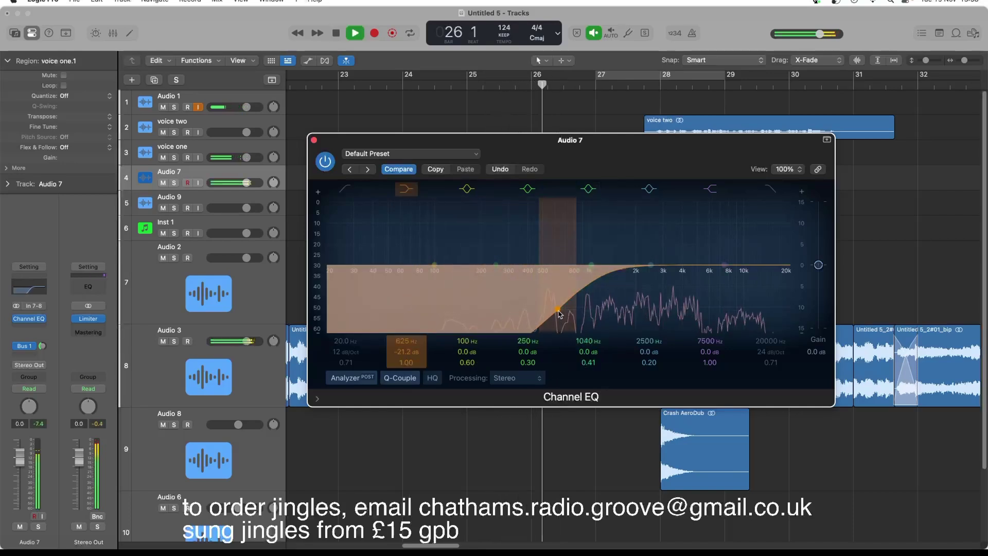
{"action": "key", "text": "space"}
{"action": "key", "text": "space"}
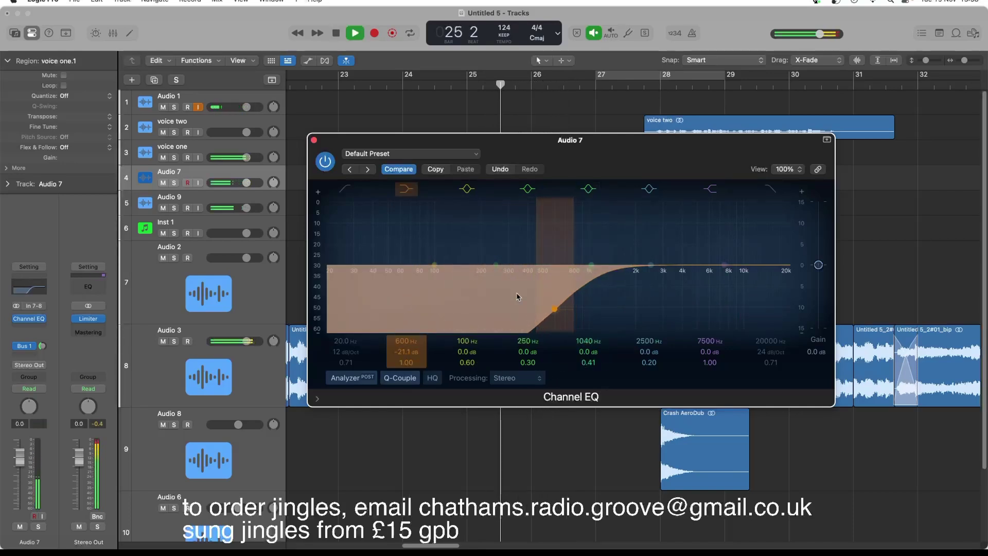
{"action": "key", "text": "space"}
{"action": "left_click", "coordinate": [314, 141]}
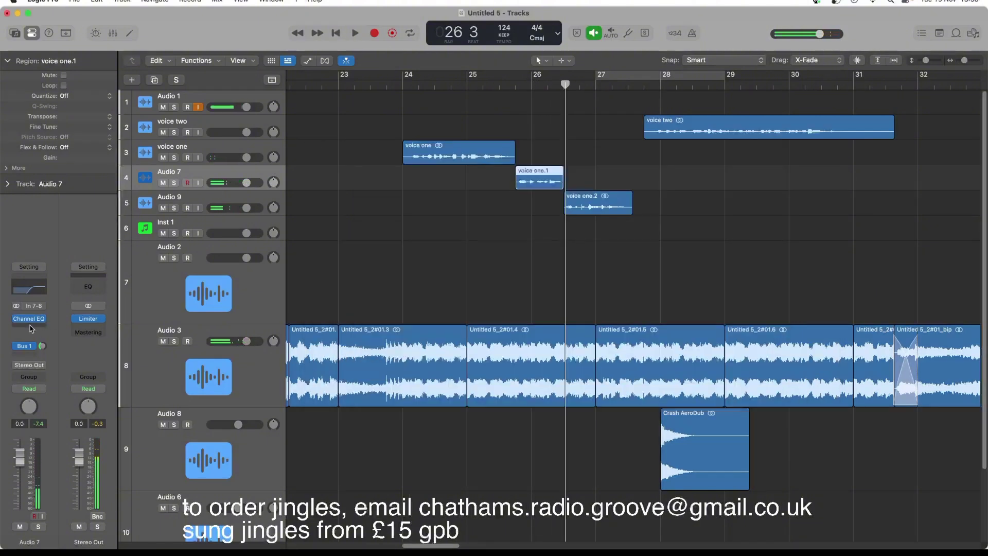
Add Supercharger GT to Audio 7 with saturation at 7.95 and compress at 3.15, and play the phrase through it
{"action": "left_click", "coordinate": [30, 322]}
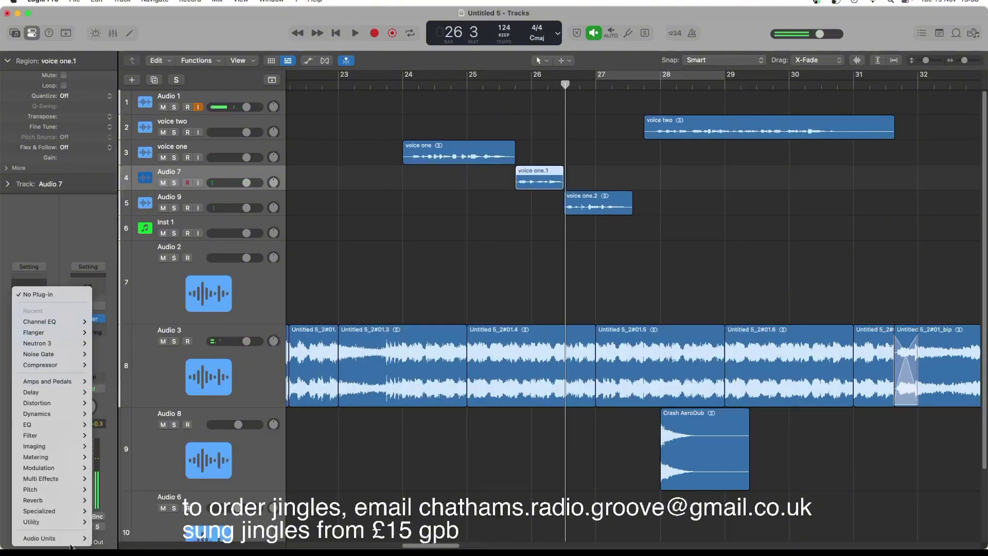
{"action": "mouse_move", "coordinate": [74, 538]}
{"action": "mouse_move", "coordinate": [154, 529]}
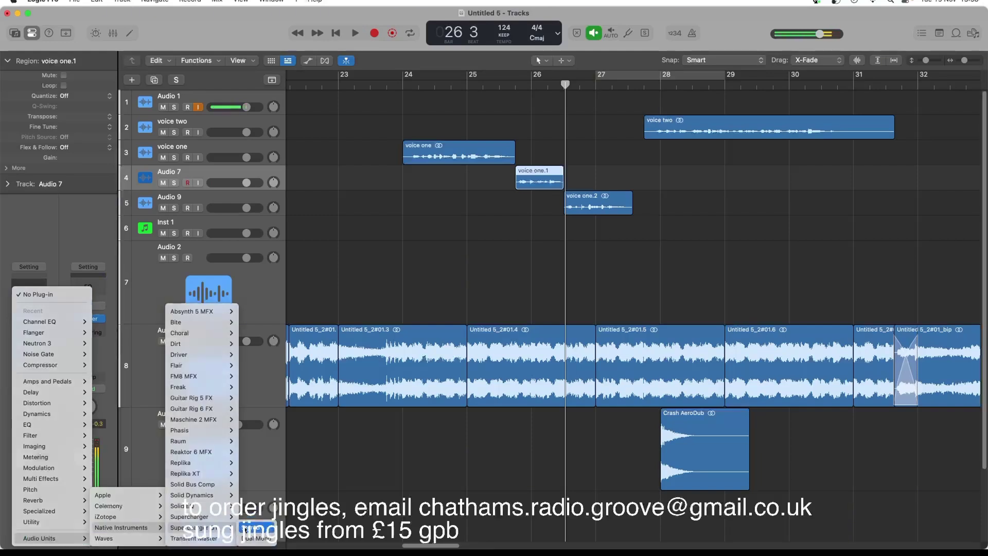
{"action": "left_click", "coordinate": [253, 528]}
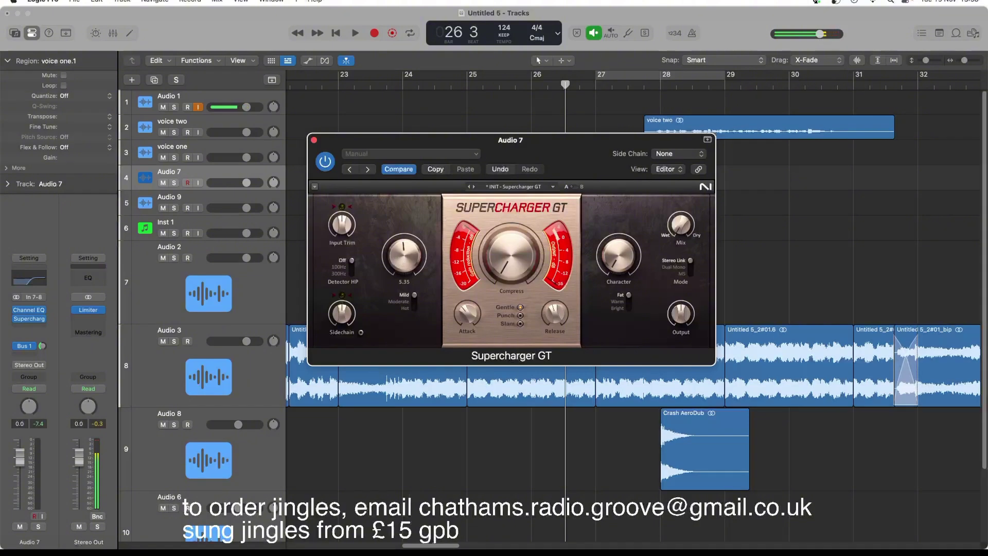
{"action": "key", "text": "space"}
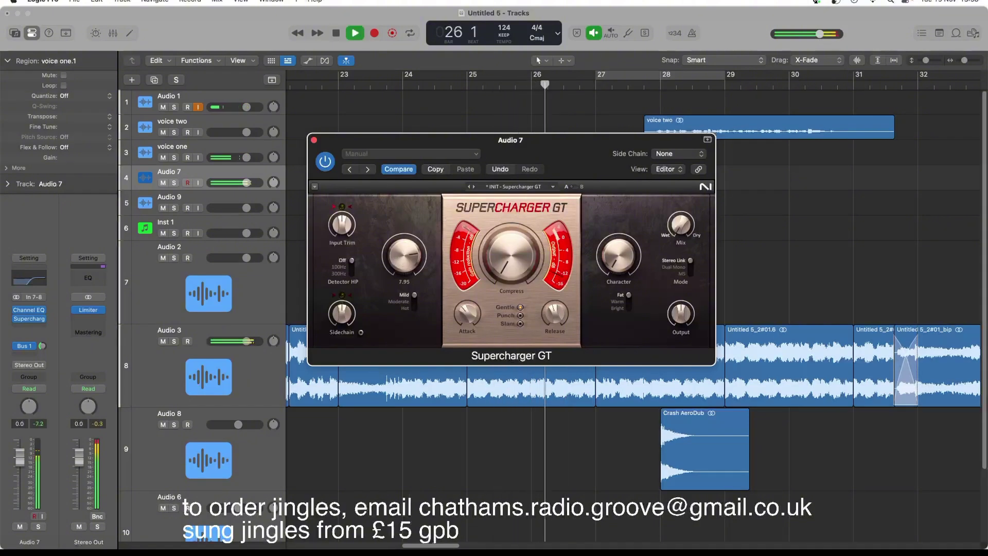
{"action": "key", "text": "space"}
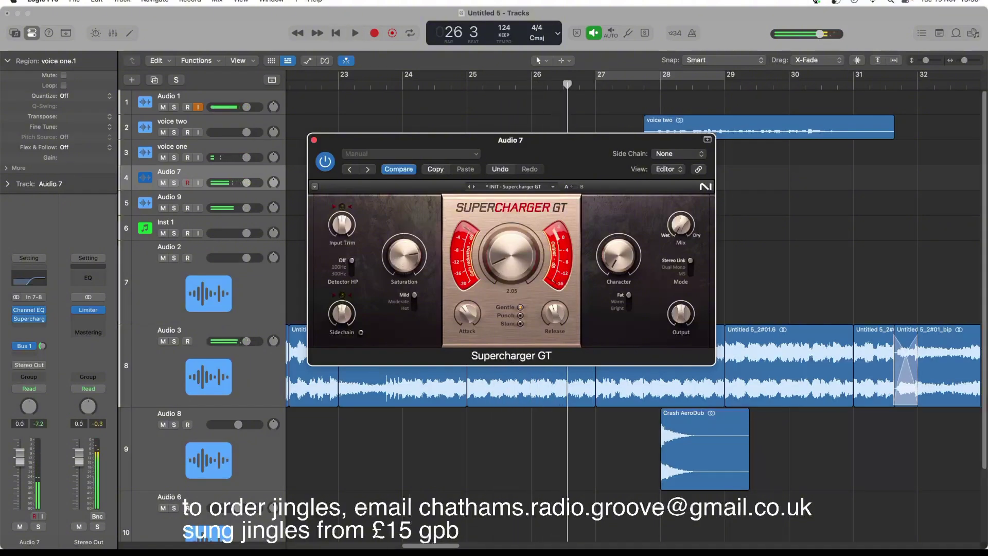
{"action": "key", "text": "space"}
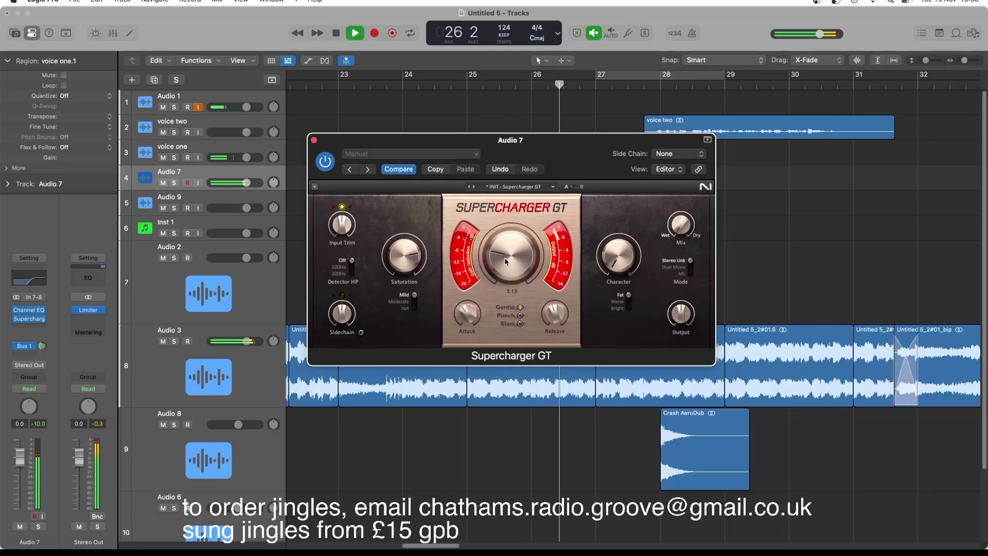
{"action": "left_click", "coordinate": [314, 140]}
{"action": "key", "text": "space"}
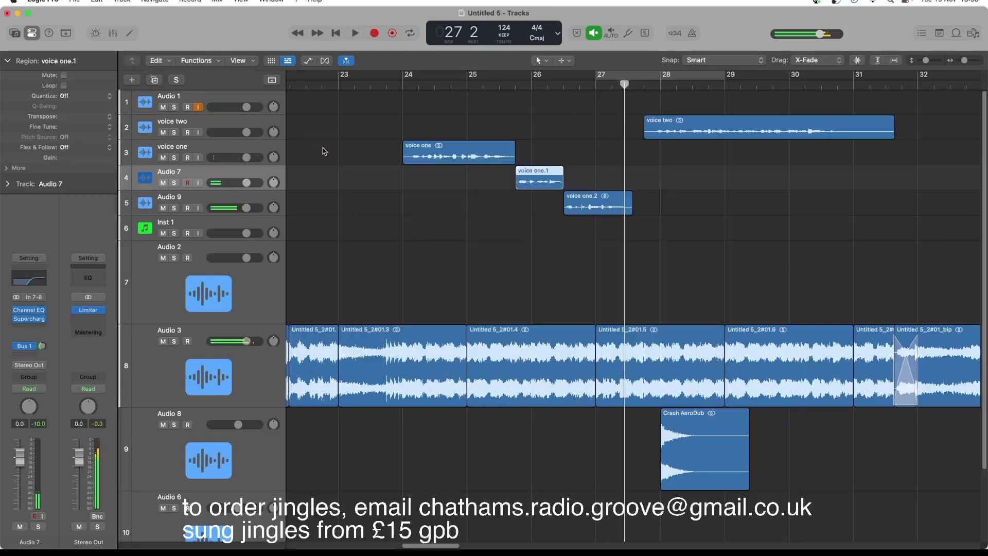
Add a Channel EQ to Audio 9 with the low shelf at 236 Hz and -23.3 dB
{"action": "left_click", "coordinate": [238, 204]}
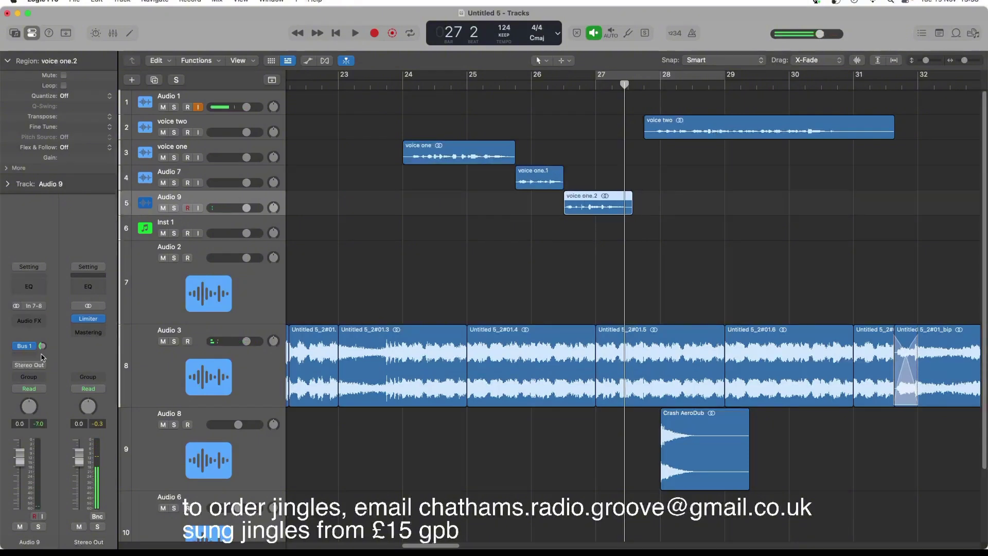
{"action": "left_click", "coordinate": [32, 287]}
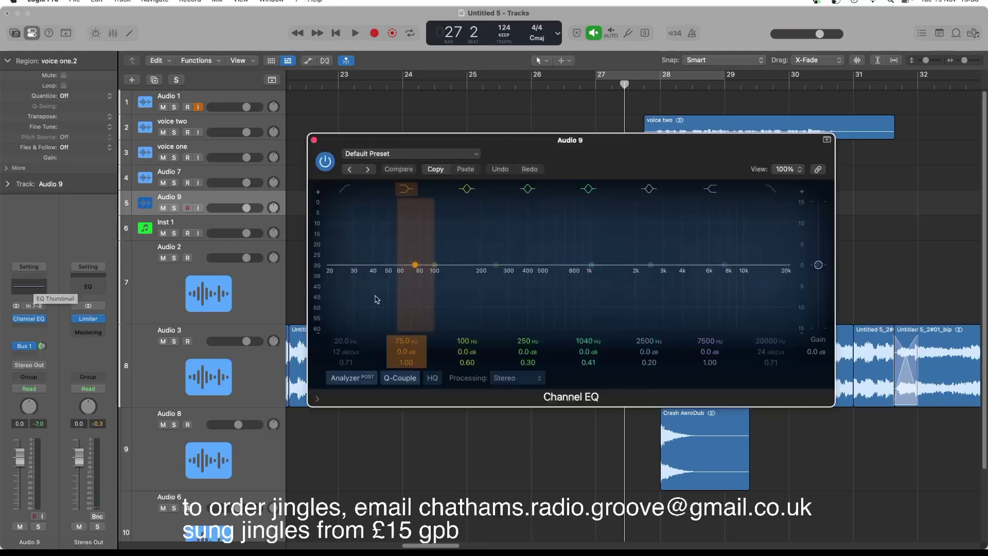
{"action": "left_click_drag", "start_coordinate": [414, 265], "coordinate": [492, 360]}
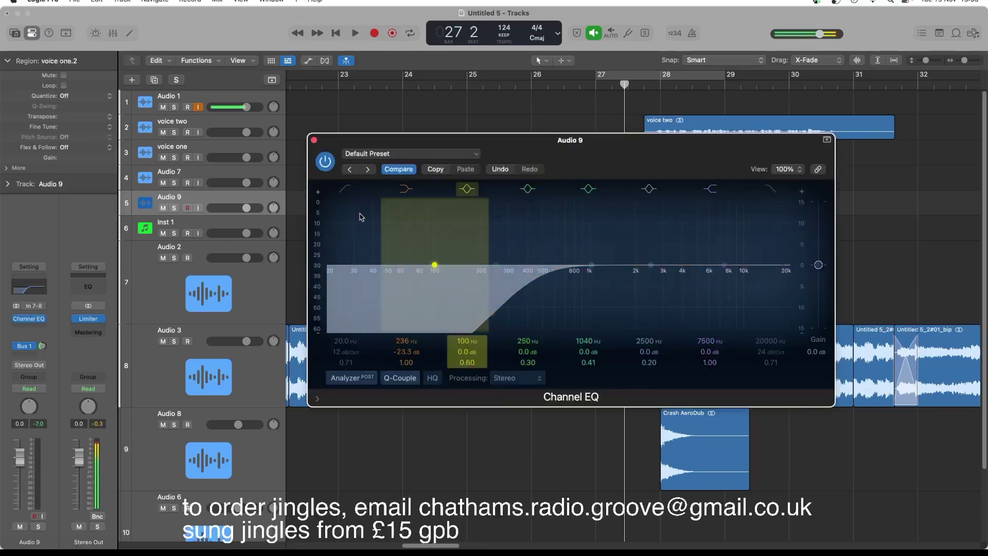
{"action": "left_click", "coordinate": [315, 140]}
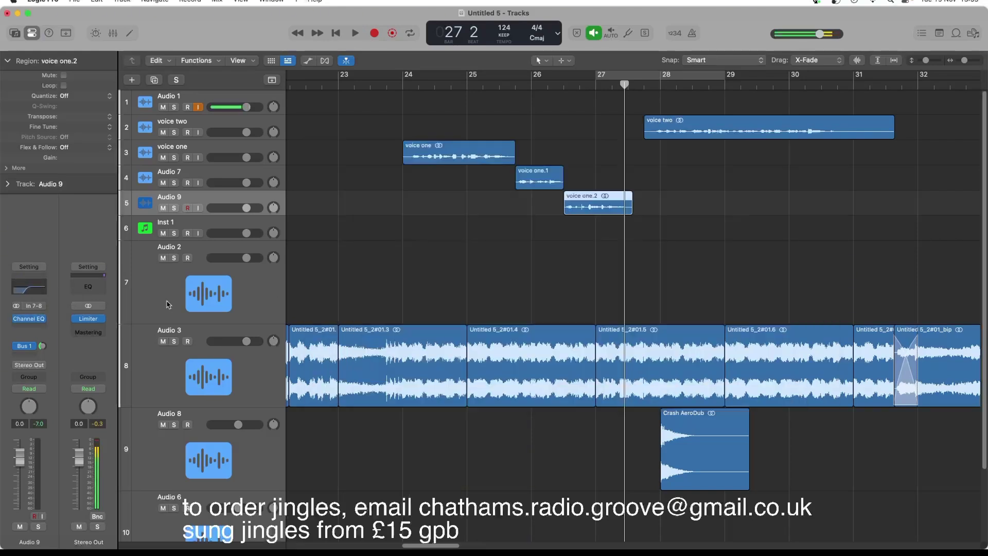
Add Supercharger GT to Audio 9 and raise its saturation to about 5.3
{"action": "left_click", "coordinate": [32, 328]}
{"action": "left_click", "coordinate": [104, 332]}
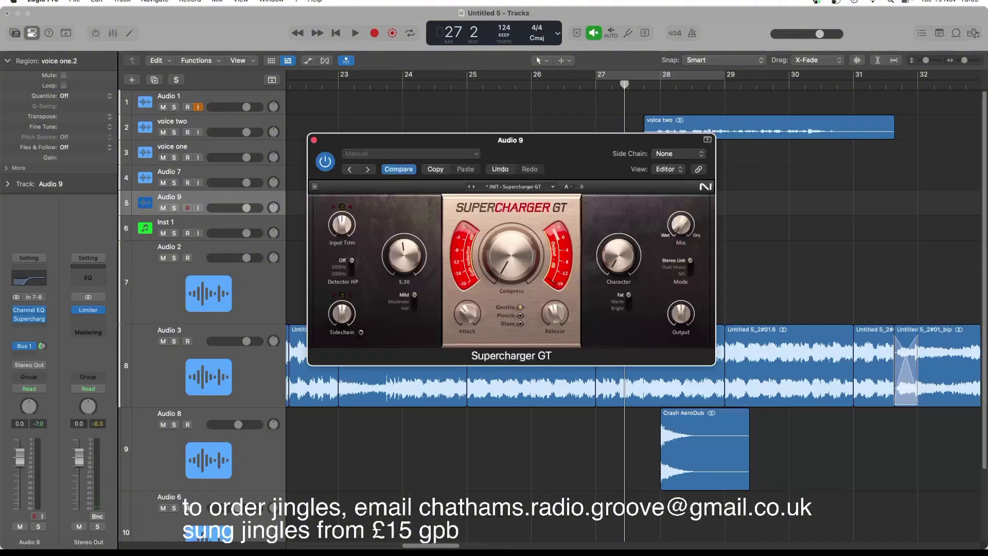
{"action": "left_click", "coordinate": [314, 141]}
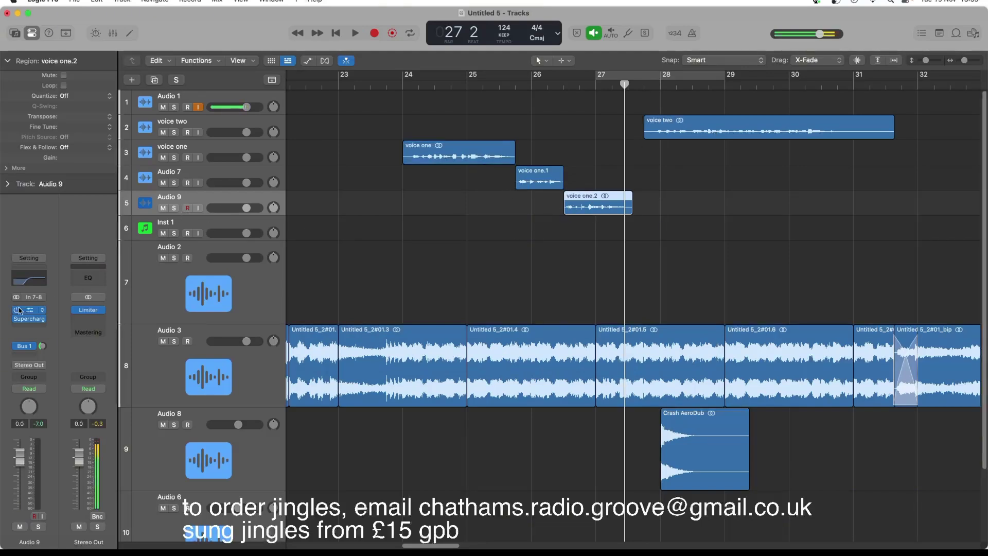
Add a stereo Phaser to Audio 9, raise its output mix to +74%, and play the voice phrases through it
{"action": "left_click", "coordinate": [28, 328]}
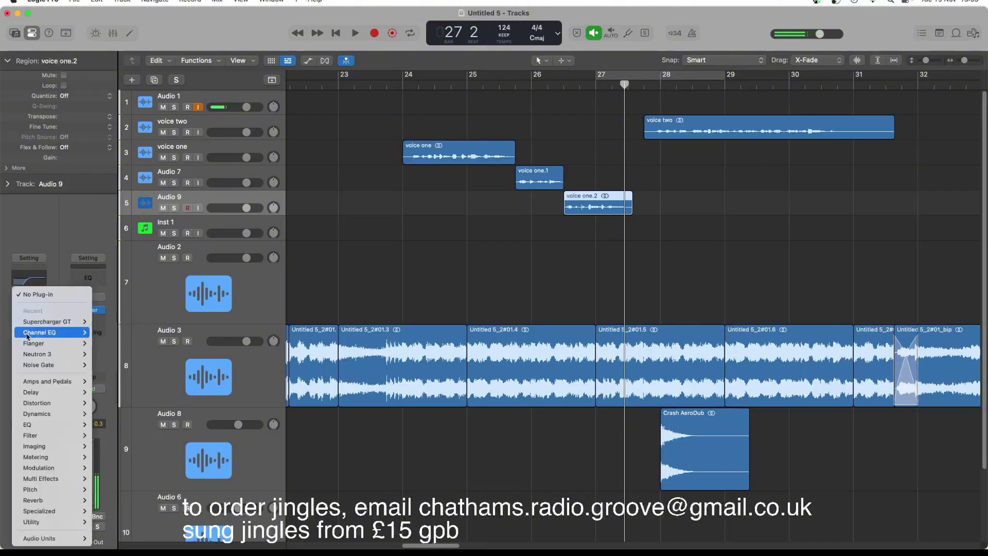
{"action": "mouse_move", "coordinate": [54, 441]}
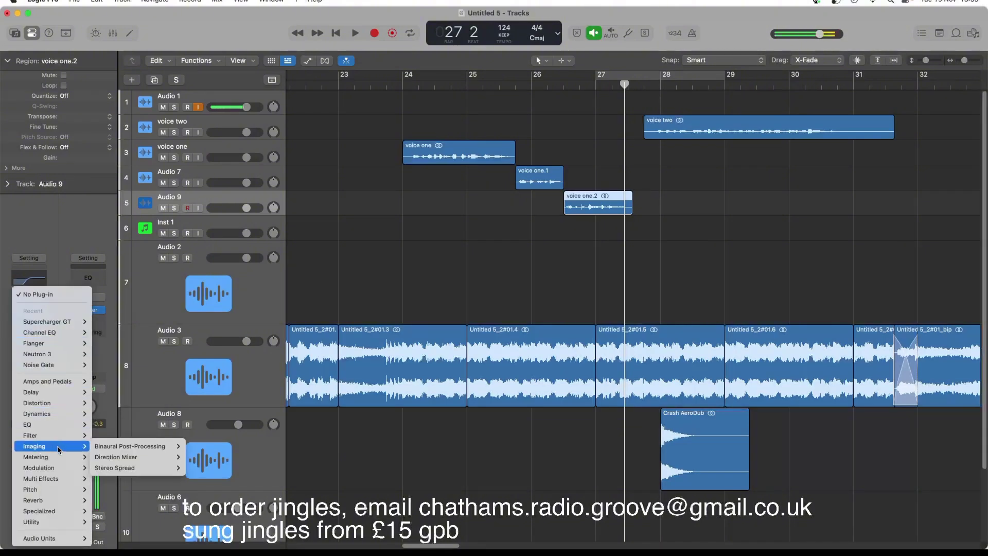
{"action": "mouse_move", "coordinate": [51, 468]}
{"action": "mouse_move", "coordinate": [109, 467]}
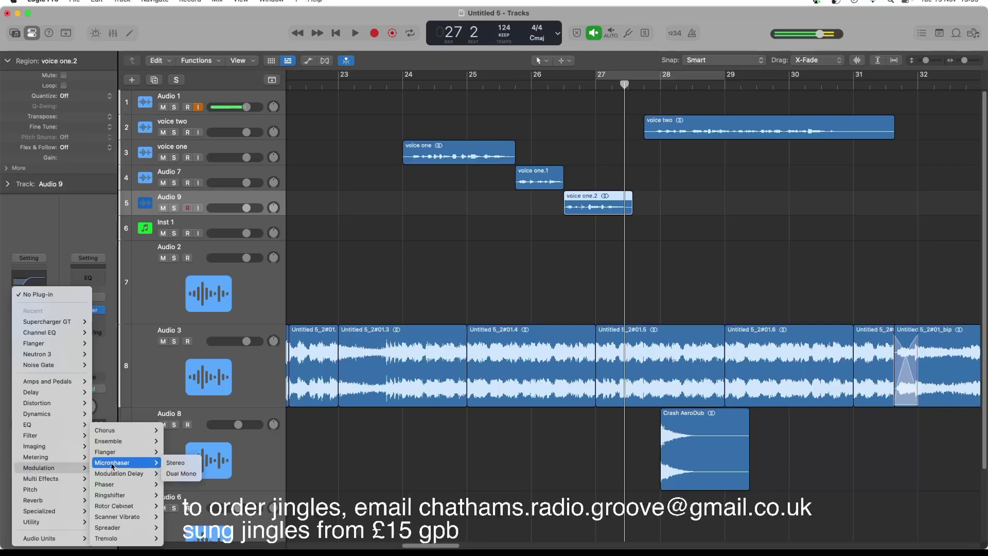
{"action": "mouse_move", "coordinate": [133, 487]}
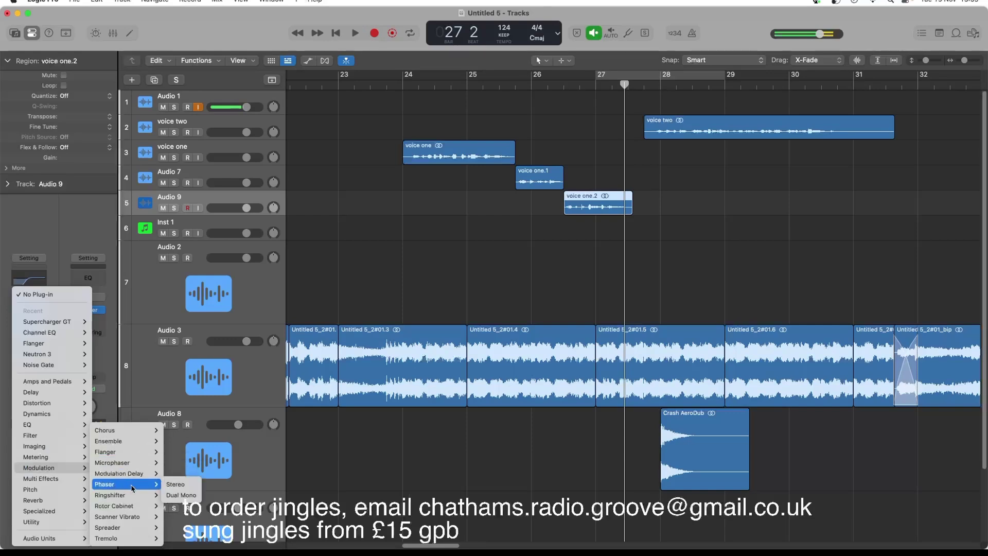
{"action": "left_click", "coordinate": [175, 484]}
{"action": "key", "text": "space"}
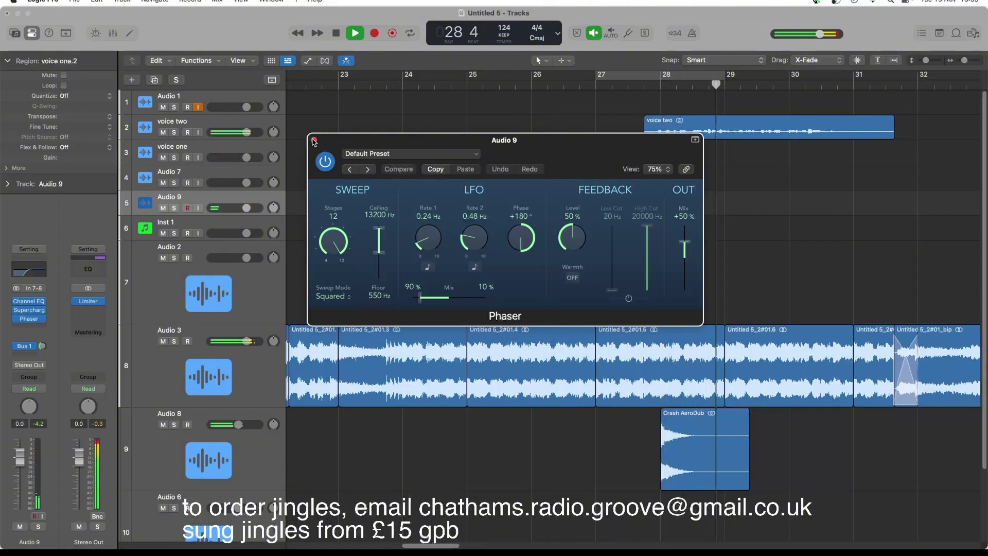
{"action": "key", "text": "space"}
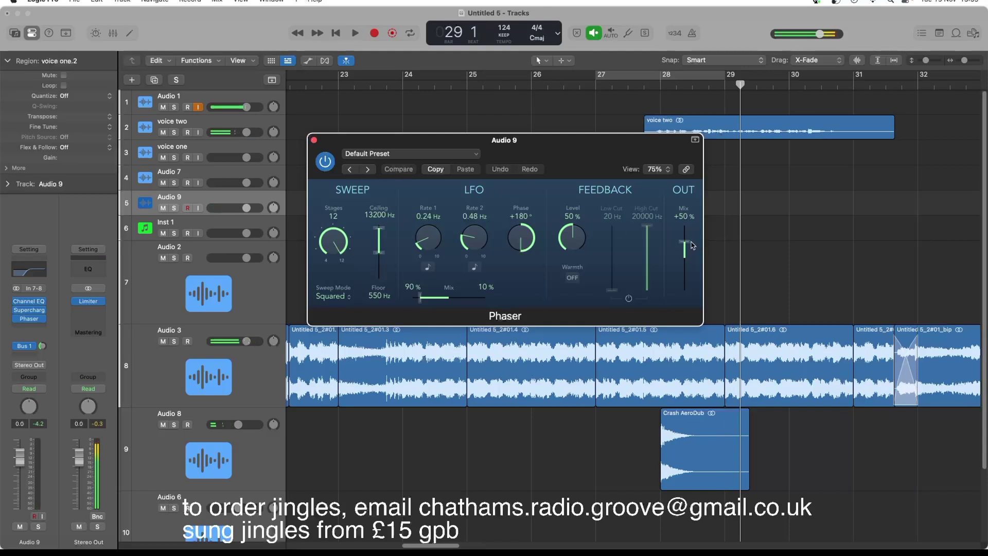
{"action": "key", "text": "space"}
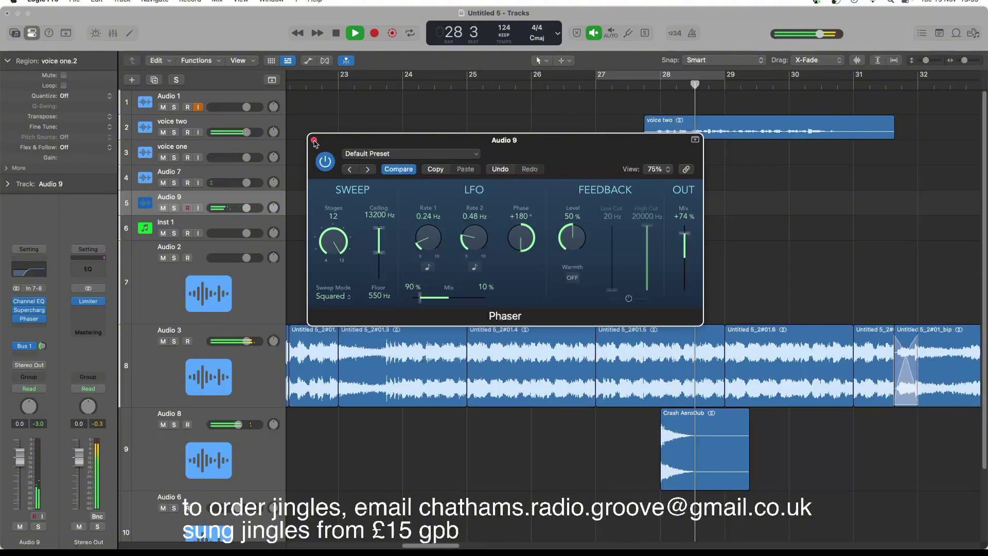
Reduce the Phaser's output mix on Audio 9 to +36% and play the jingle through to its ending
{"action": "key", "text": "space"}
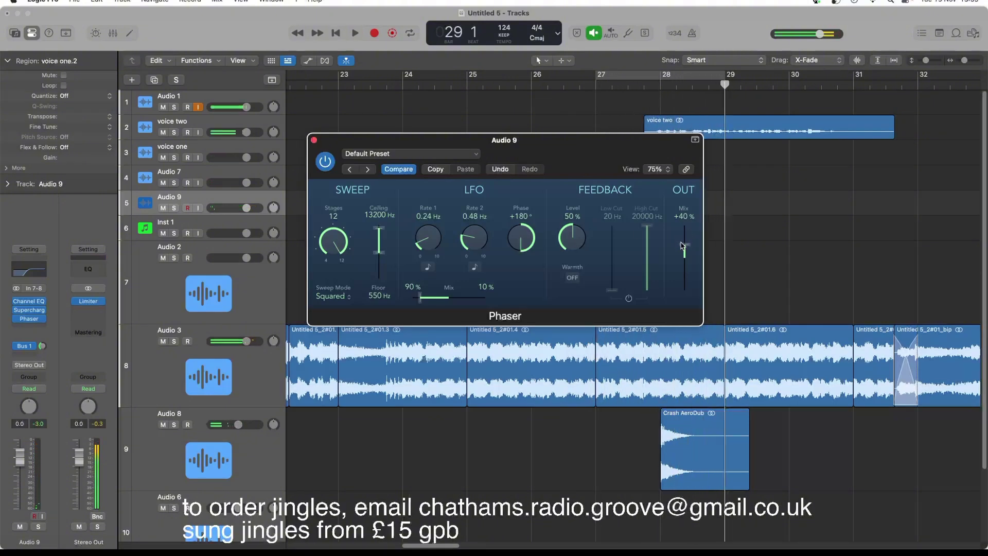
{"action": "key", "text": "space"}
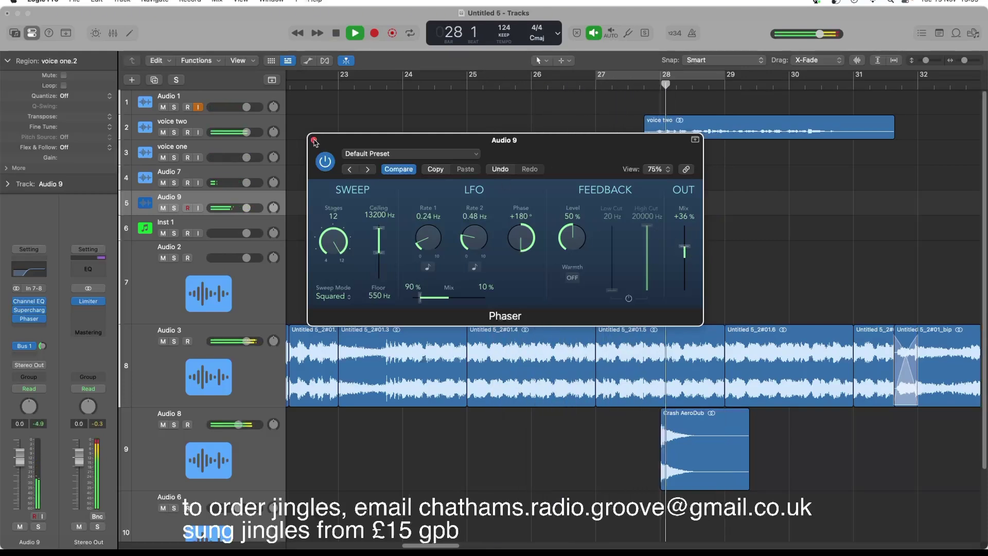
{"action": "key", "text": "super+w"}
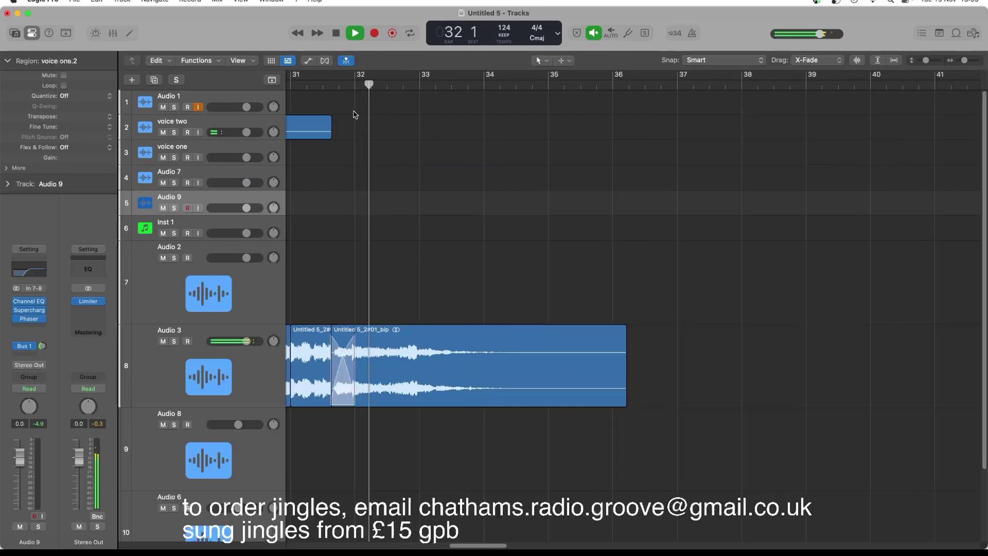
{"action": "key", "text": "space"}
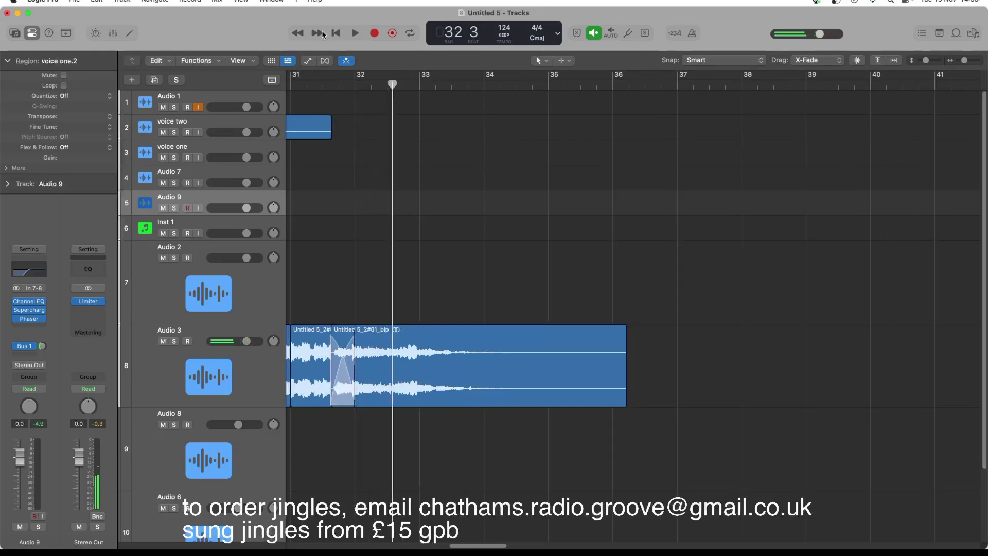
Record a vocal take on Audio 1 from bar 28 beat 2 past bar 32, set the region gain to +11.4 dB, and play it back
{"action": "left_click_drag", "start_coordinate": [484, 546], "coordinate": [441, 542]}
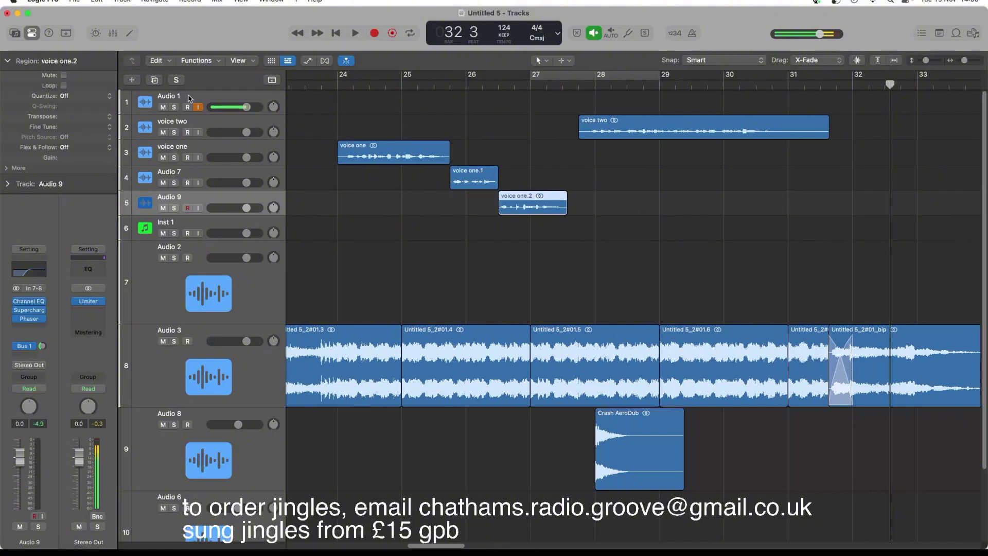
{"action": "left_click", "coordinate": [617, 82]}
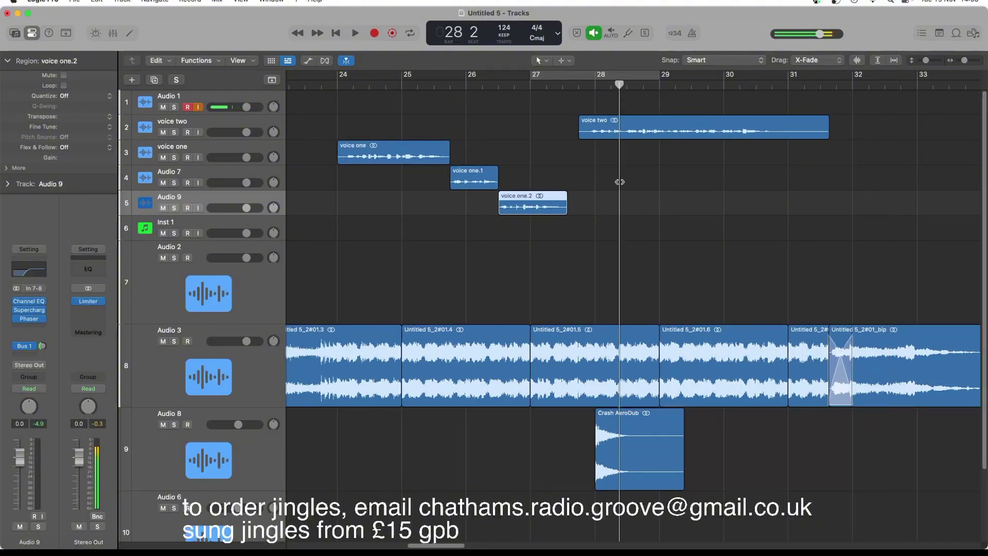
{"action": "key", "text": "r"}
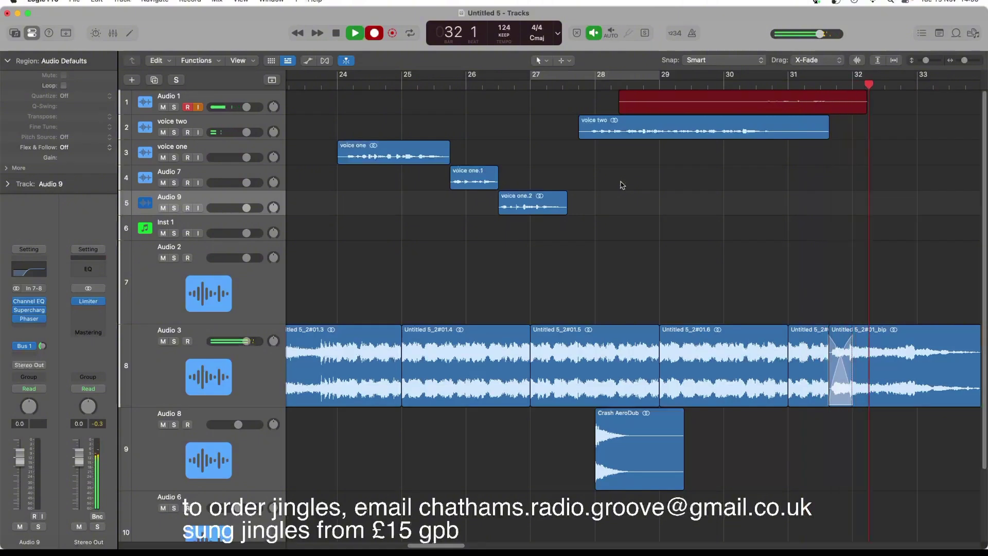
{"action": "key", "text": "space"}
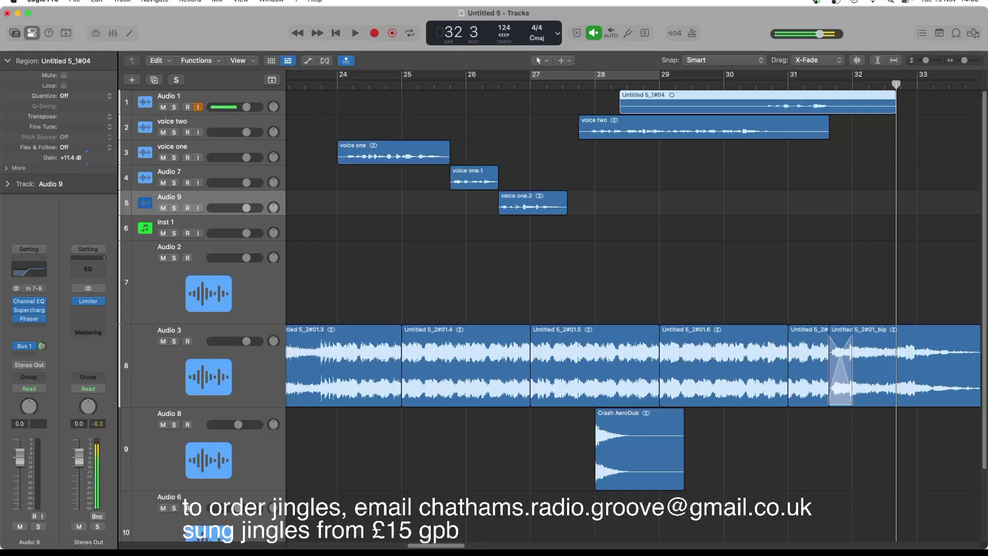
{"action": "key", "text": "space"}
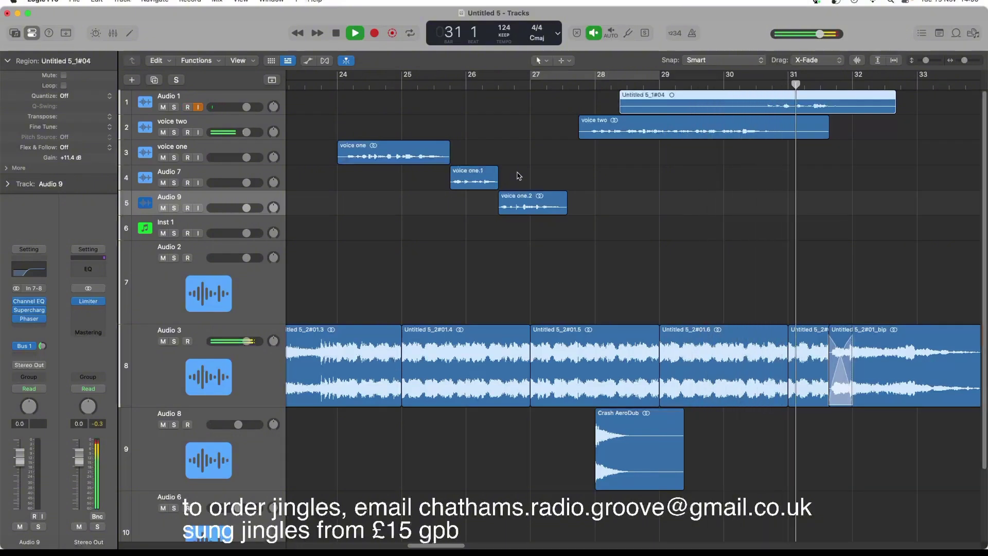
{"action": "key", "text": "space"}
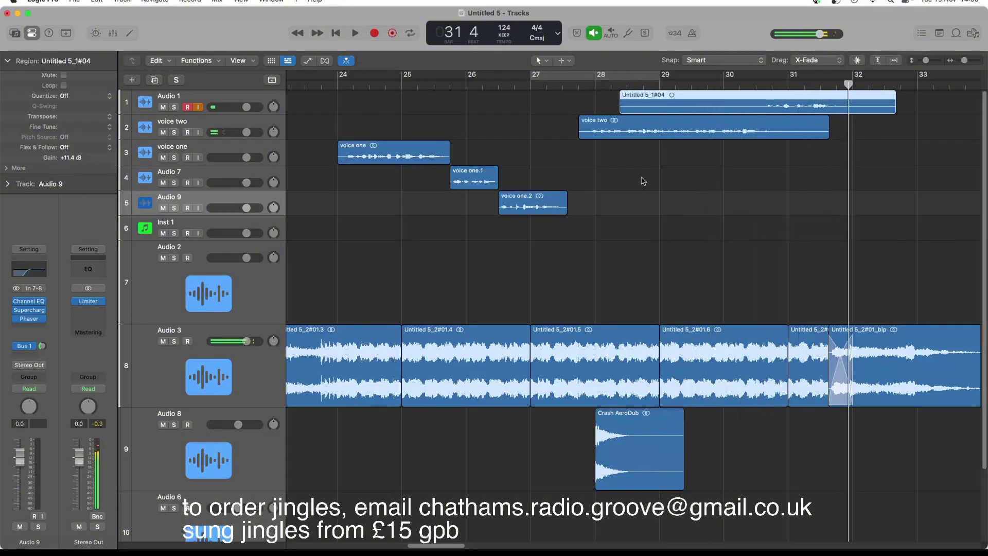
Bounce the new take in place to a new track named whisper, and delete the original region and its recorded audio file
{"action": "key", "text": "ctrl+b"}
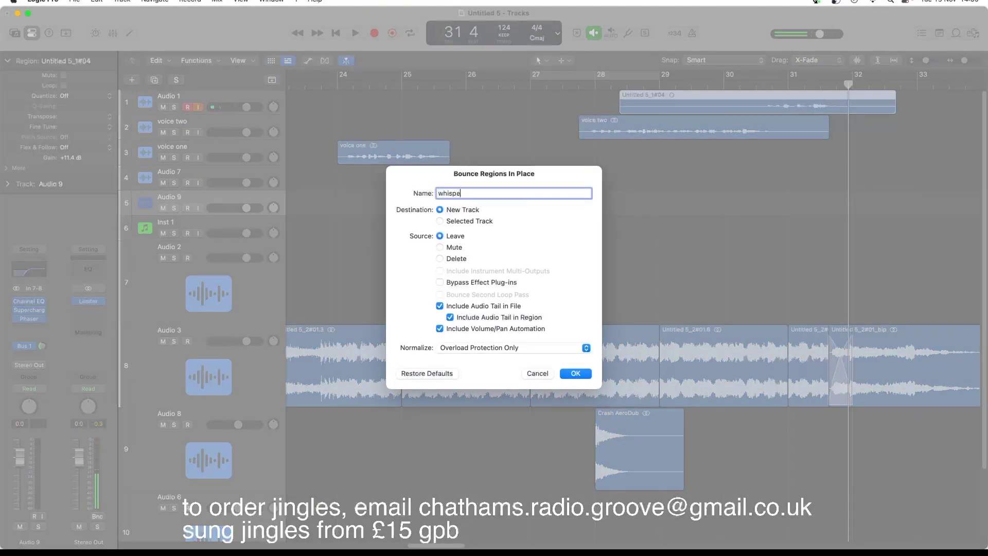
{"action": "type", "text": "r"}
{"action": "key", "text": "Return"}
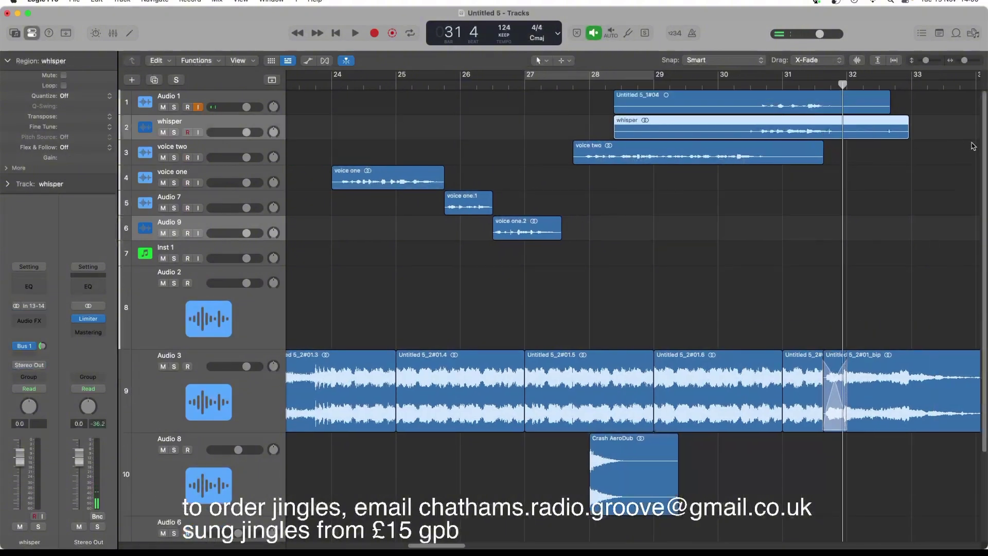
{"action": "left_click", "coordinate": [848, 113]}
{"action": "key", "text": "Delete"}
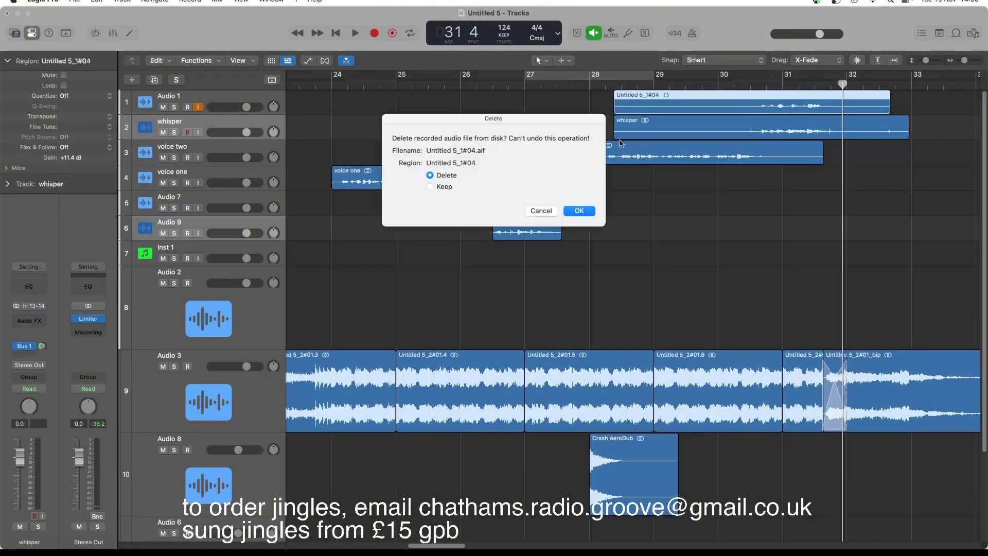
{"action": "key", "text": "Return"}
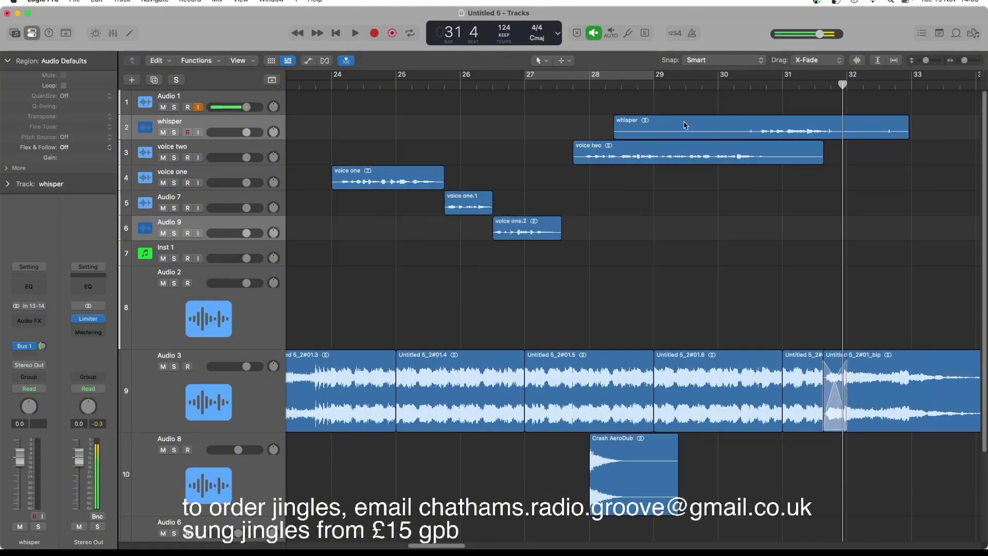
Solo the whisper track together with Audio 1, and take Audio 9 out of solo
{"action": "left_click", "coordinate": [614, 132]}
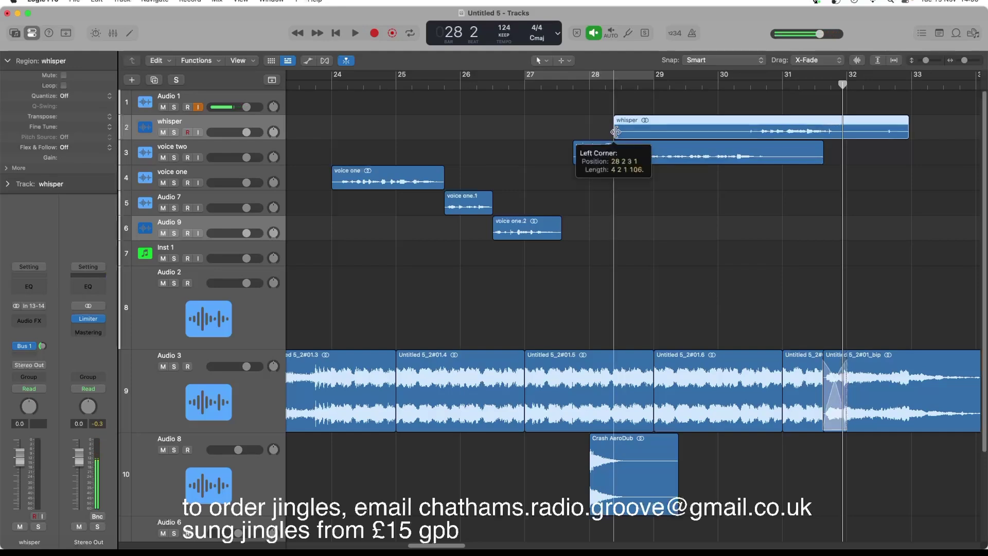
{"action": "left_click", "coordinate": [173, 133]}
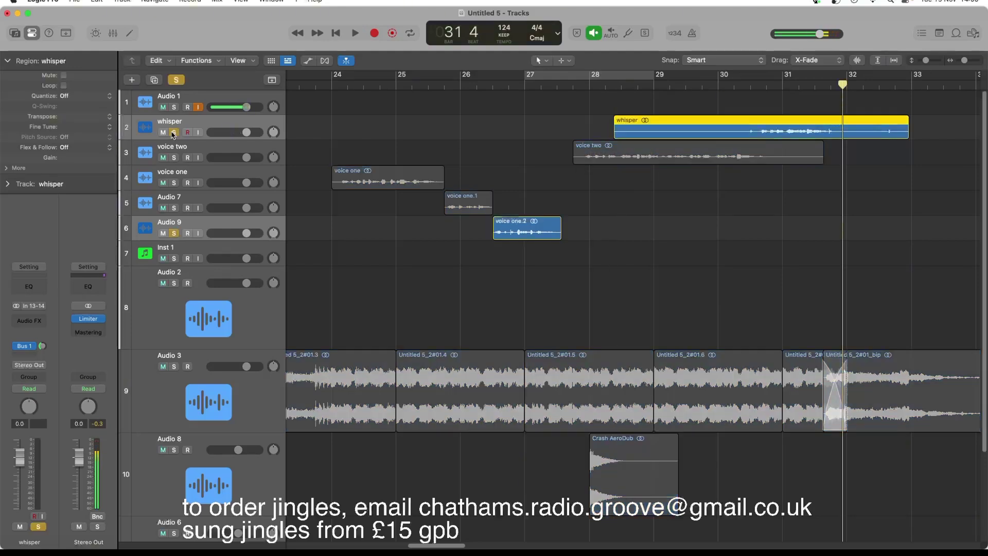
{"action": "left_click", "coordinate": [175, 233]}
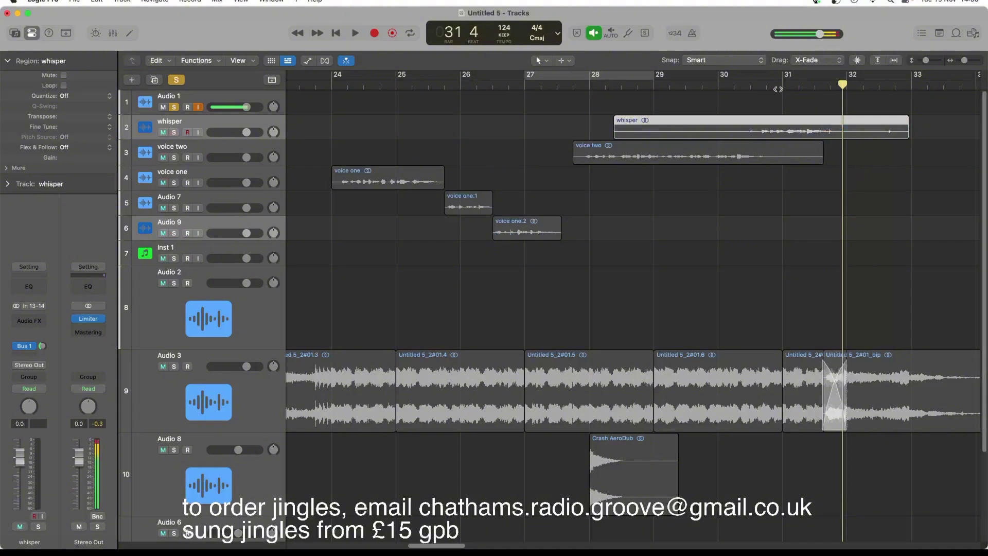
{"action": "left_click", "coordinate": [181, 132]}
{"action": "left_click", "coordinate": [176, 133]}
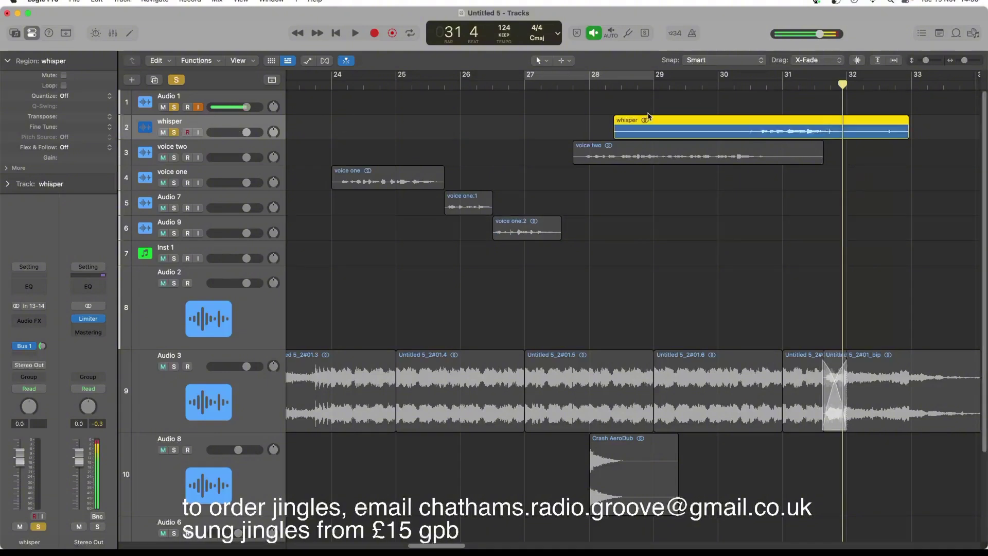
Trim the whisper region to run from about bar 30 beat 3 to bar 31 beat 4, playing it to find the end
{"action": "left_click_drag", "start_coordinate": [616, 135], "coordinate": [759, 135]}
{"action": "left_click", "coordinate": [738, 87]}
{"action": "key", "text": "space"}
{"action": "key", "text": "space"}
{"action": "key", "text": "space"}
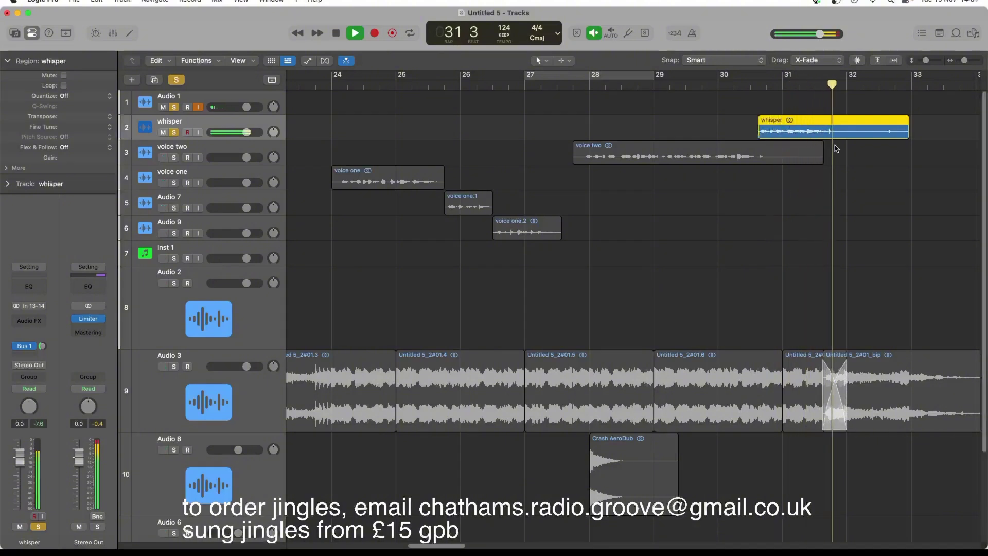
{"action": "key", "text": "space"}
{"action": "left_click_drag", "start_coordinate": [907, 135], "coordinate": [840, 135]}
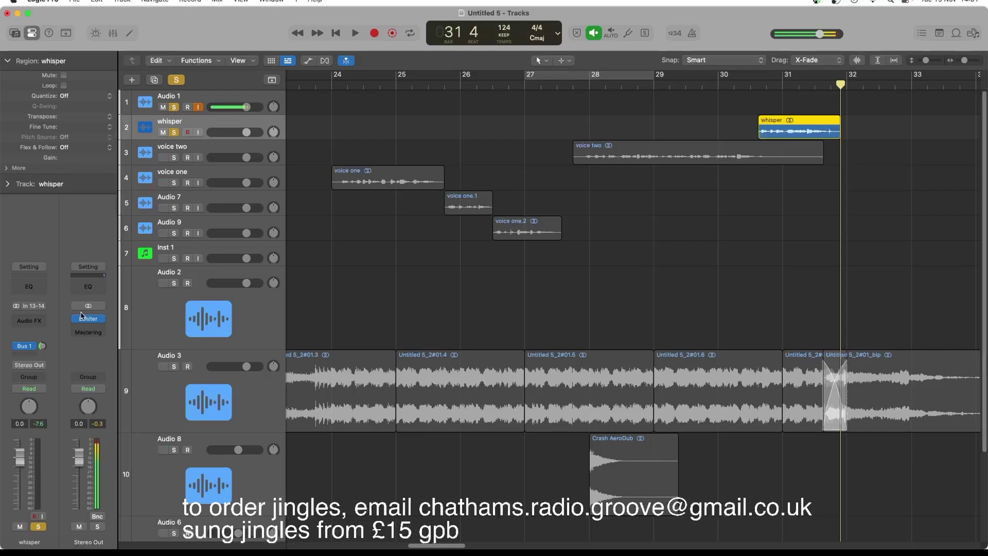
Add a Channel EQ to the whisper track with the low shelf at 2860 Hz and -18.5 dB, checking it during playback
{"action": "left_click", "coordinate": [31, 289]}
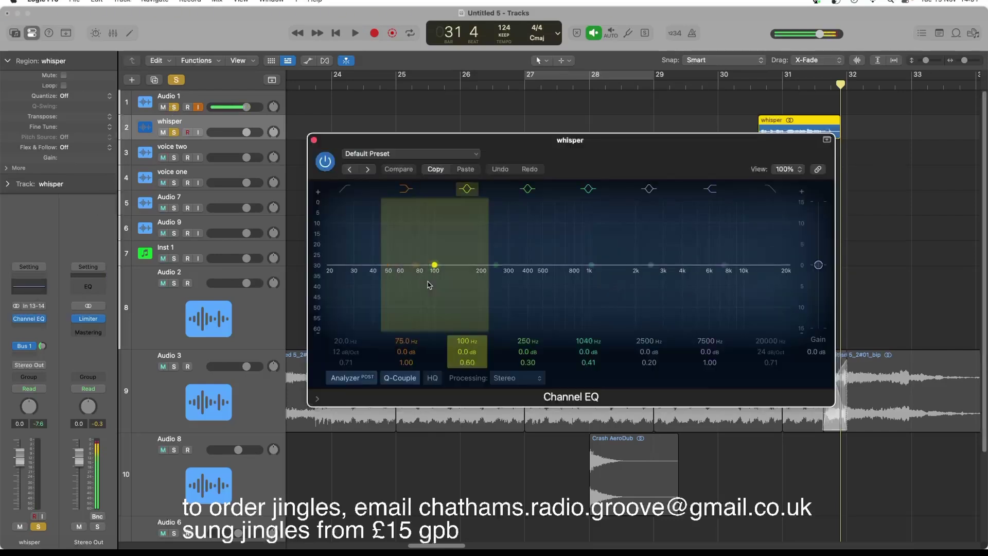
{"action": "left_click_drag", "start_coordinate": [415, 266], "coordinate": [672, 311]}
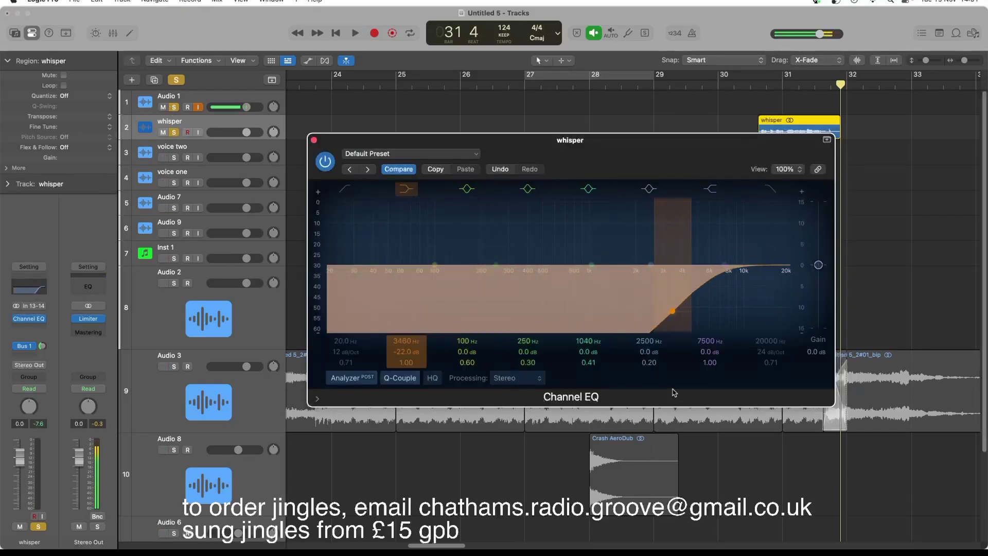
{"action": "left_click_drag", "start_coordinate": [671, 391], "coordinate": [642, 382]}
{"action": "key", "text": "space"}
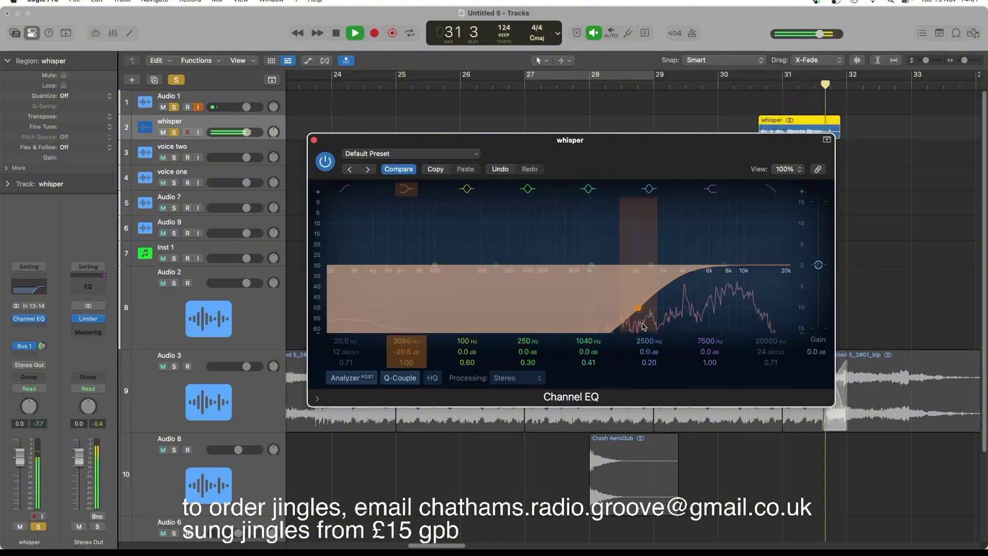
{"action": "left_click_drag", "start_coordinate": [643, 327], "coordinate": [663, 310]}
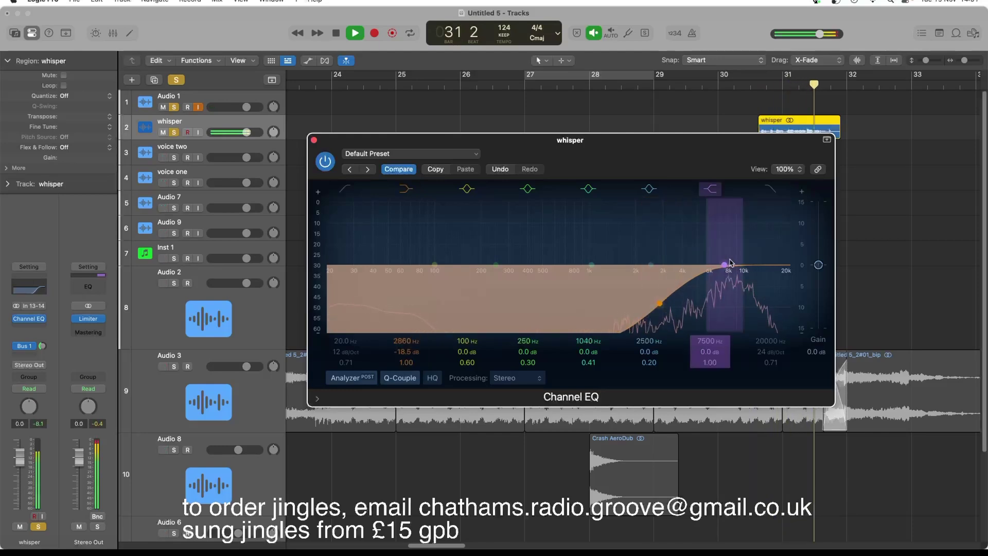
Boost the whisper EQ's high shelf to +6.1 dB at 7700 Hz while the phrase plays
{"action": "key", "text": "space"}
{"action": "left_click_drag", "start_coordinate": [731, 262], "coordinate": [752, 233]}
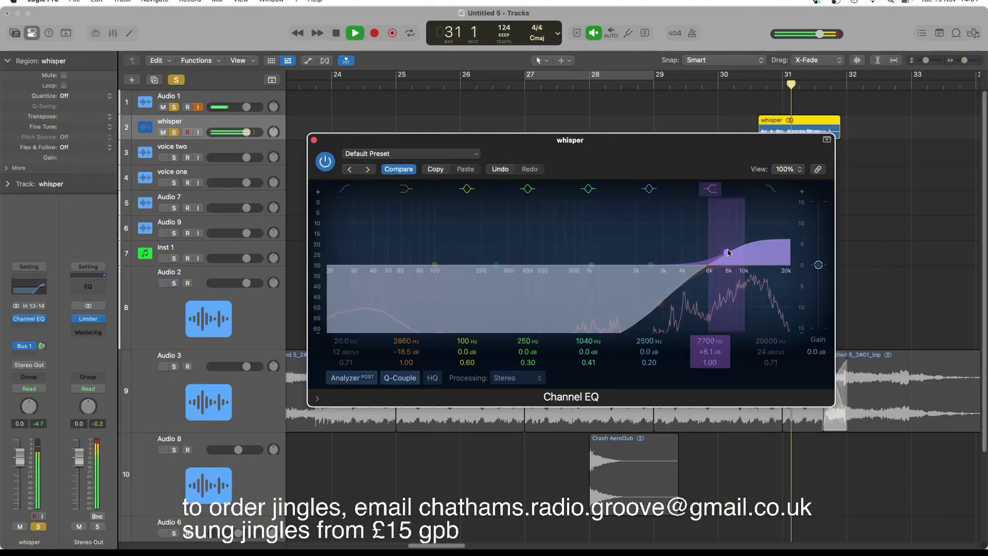
{"action": "key", "text": "space"}
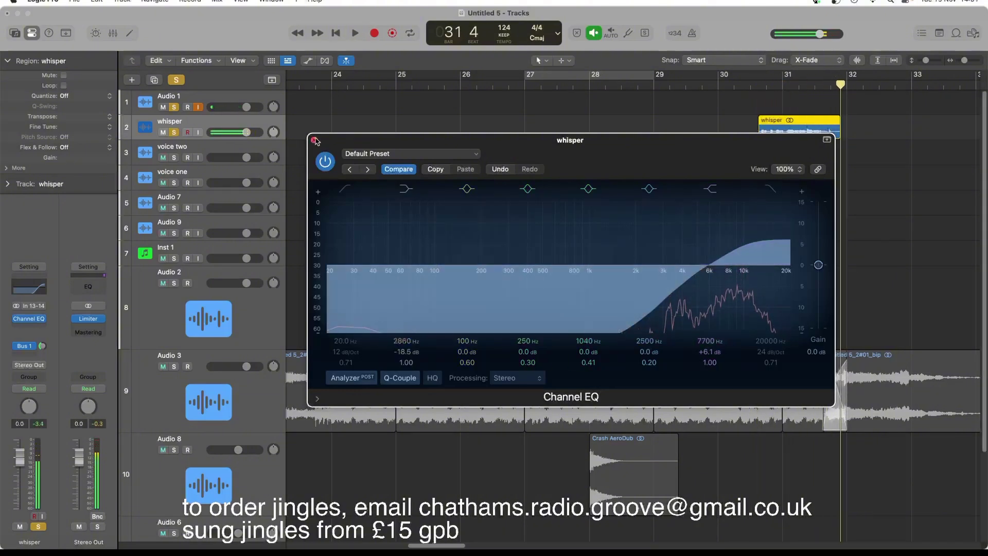
{"action": "left_click", "coordinate": [313, 140]}
Unsolo the whisper track and Audio 1, and play the closing phrases with the music from about bar 28
{"action": "left_click", "coordinate": [173, 133]}
{"action": "left_click", "coordinate": [175, 106]}
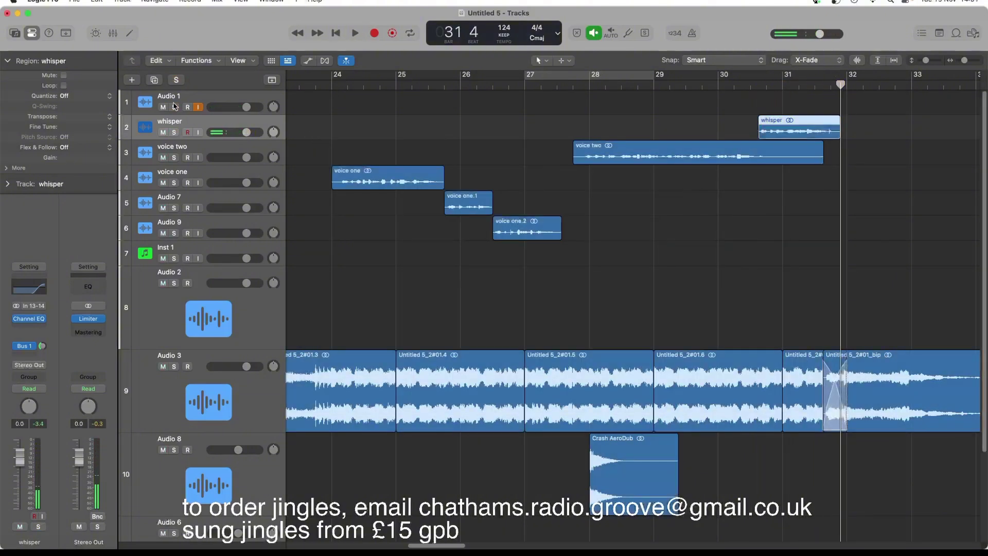
{"action": "key", "text": "space"}
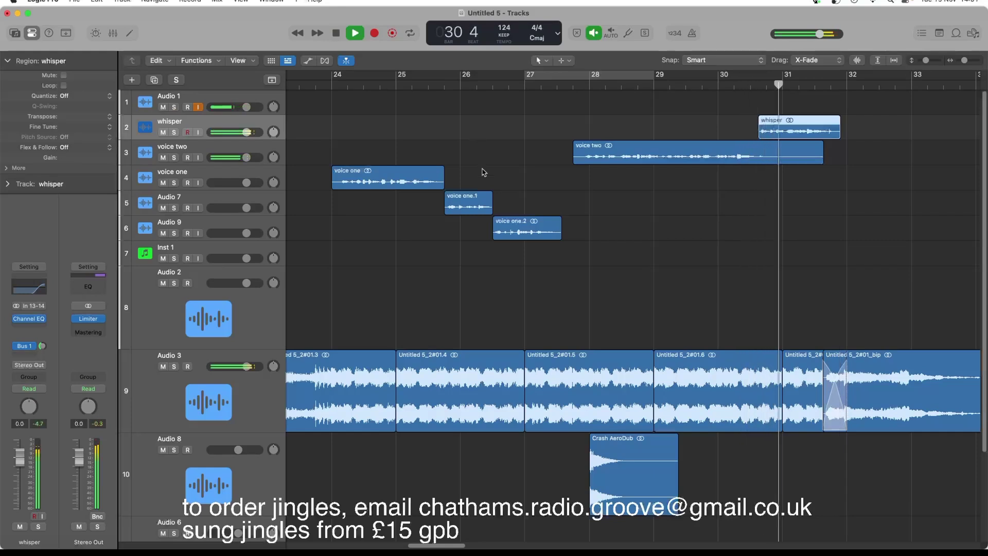
{"action": "key", "text": "space"}
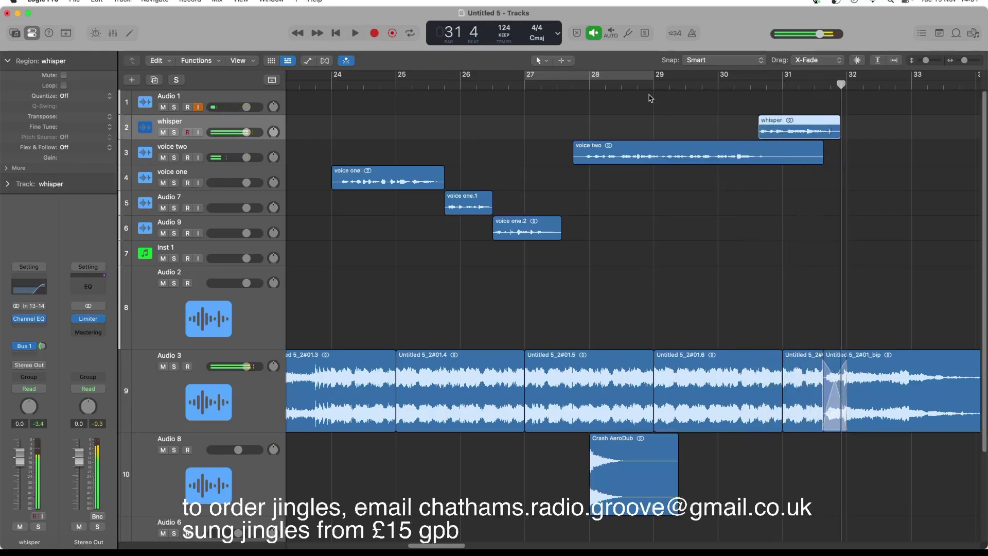
{"action": "left_click", "coordinate": [596, 83]}
{"action": "key", "text": "space"}
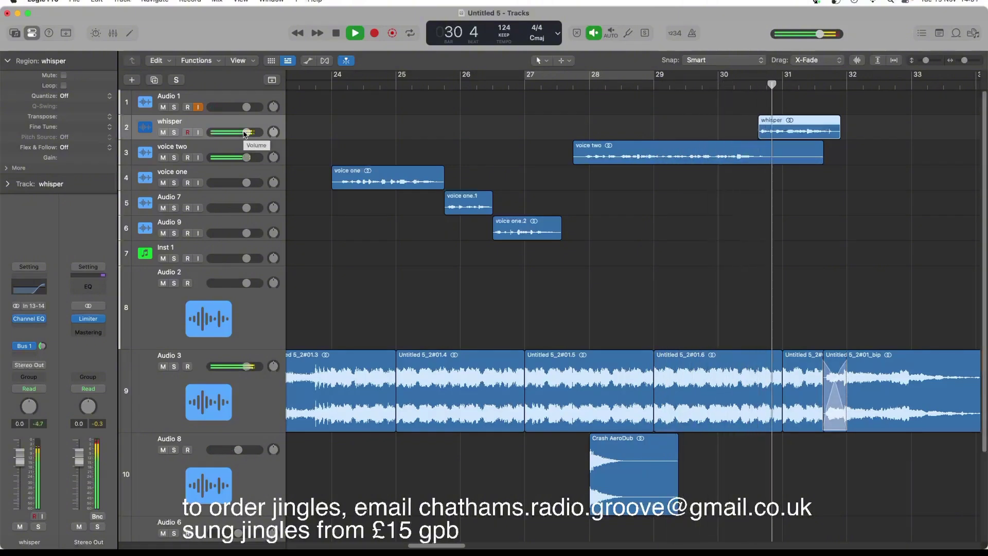
{"action": "key", "text": "space"}
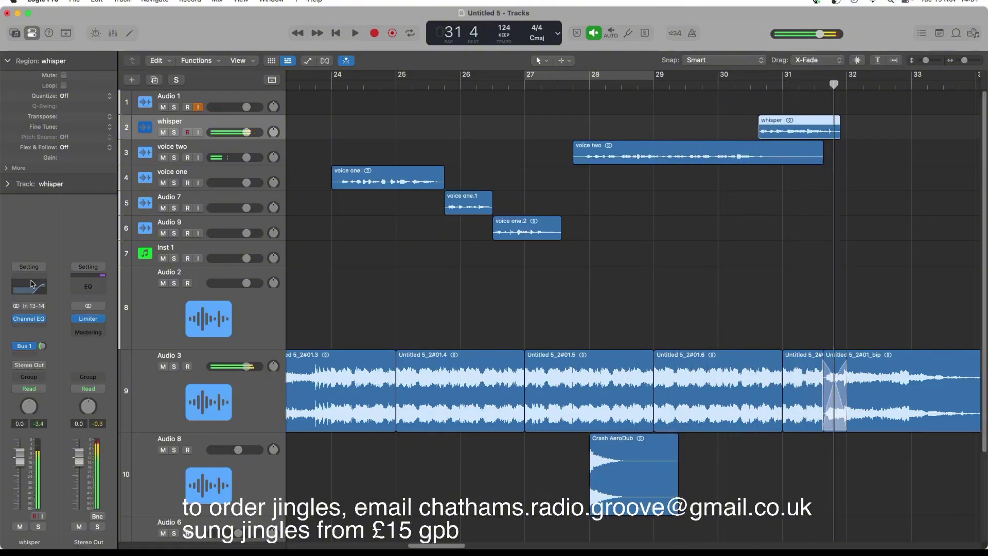
Readjust the whisper Channel EQ to a +1.5 dB high shelf and an 1820 Hz low shelf, and play the ending through it
{"action": "left_click", "coordinate": [29, 288]}
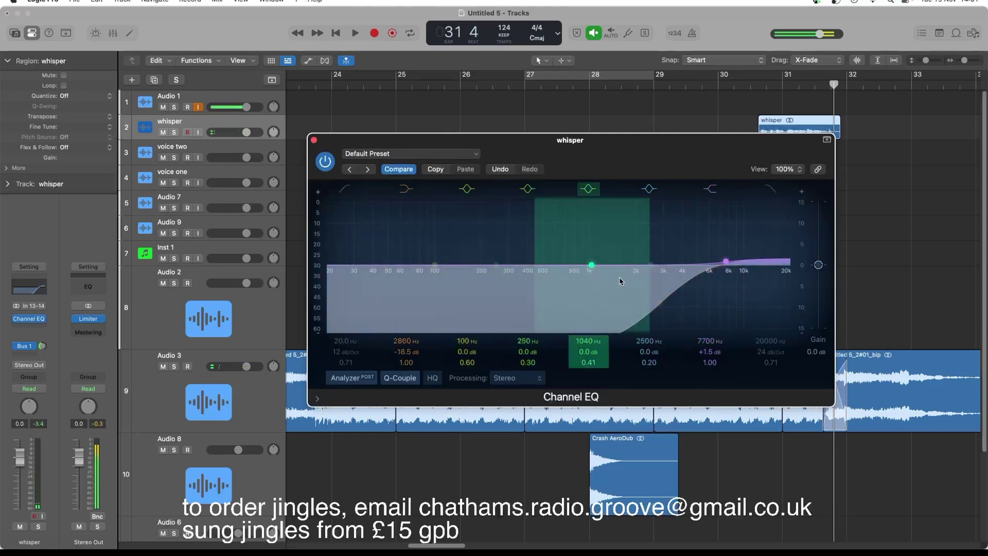
{"action": "left_click_drag", "start_coordinate": [668, 300], "coordinate": [636, 300]}
{"action": "key", "text": "space"}
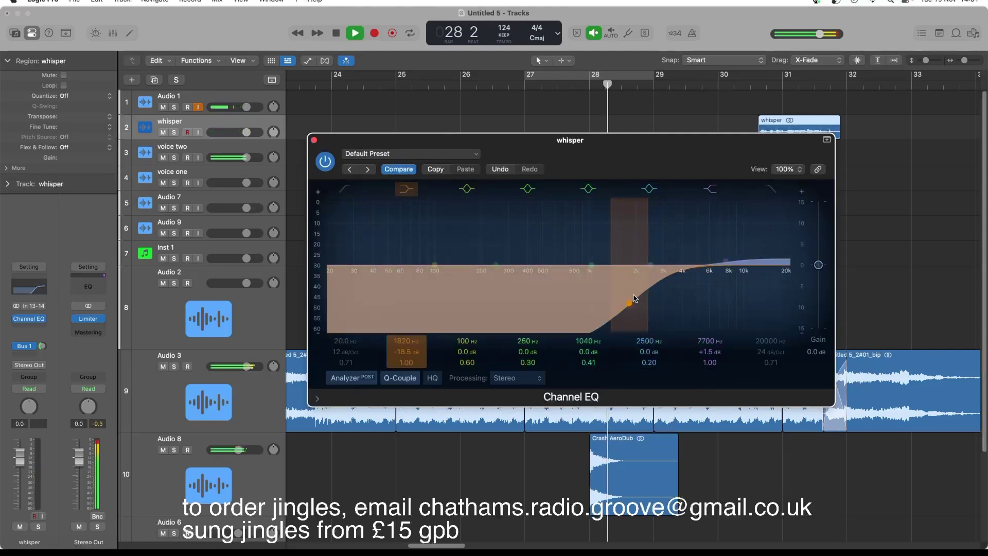
{"action": "key", "text": "space"}
{"action": "left_click", "coordinate": [314, 141]}
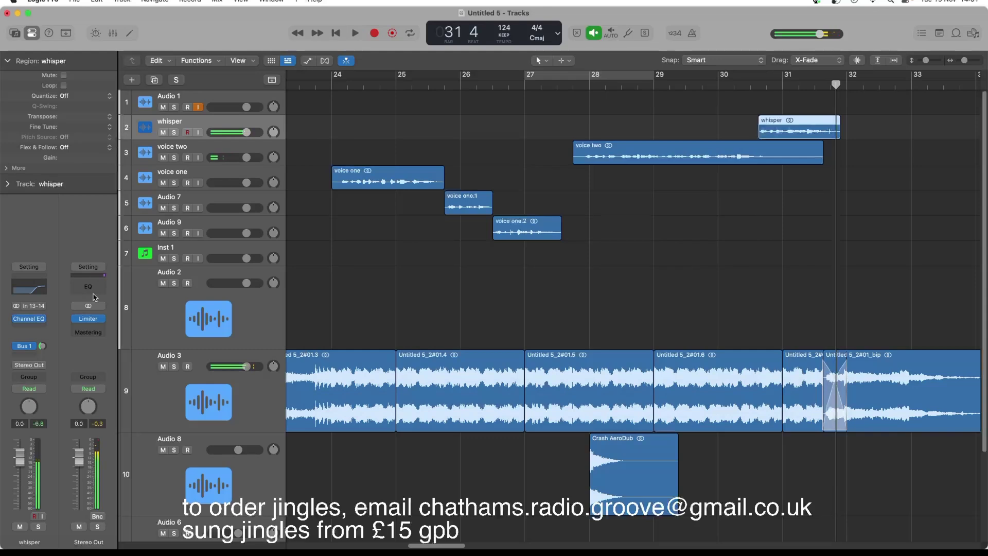
Add Supercharger GT to the whisper track with saturation at 6.05 and compression at 3.55, checking it during playback
{"action": "left_click", "coordinate": [40, 327]}
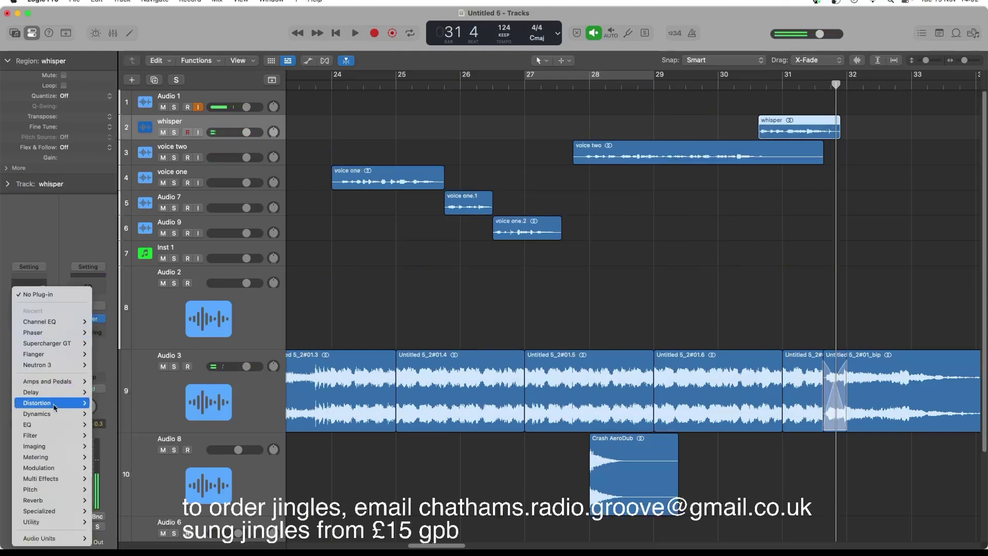
{"action": "mouse_move", "coordinate": [47, 352]}
{"action": "left_click", "coordinate": [114, 347]}
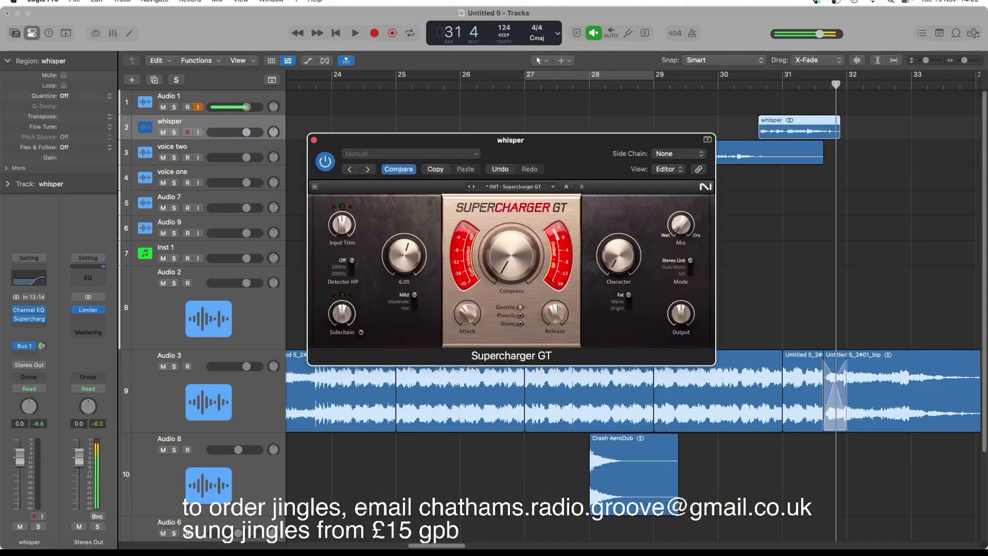
{"action": "key", "text": "space"}
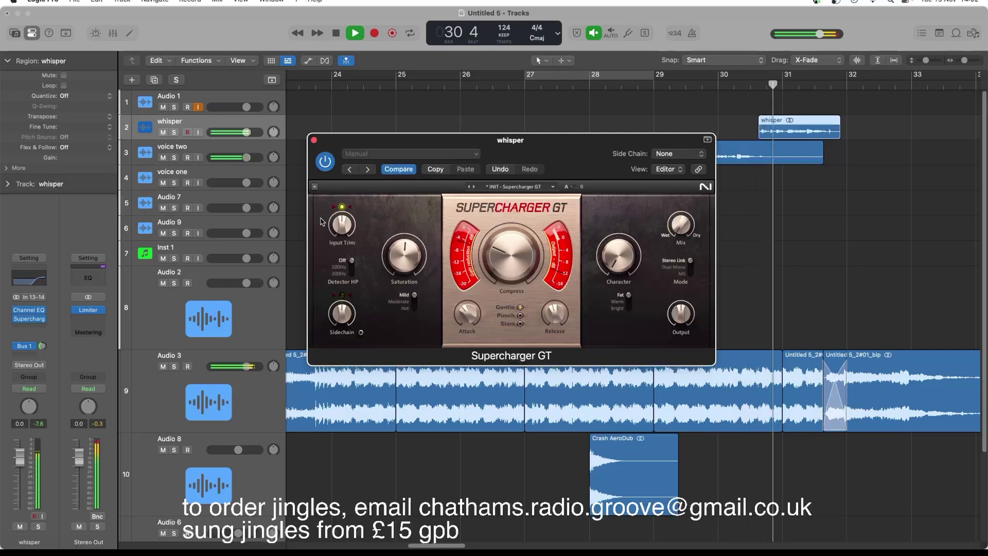
{"action": "key", "text": "space"}
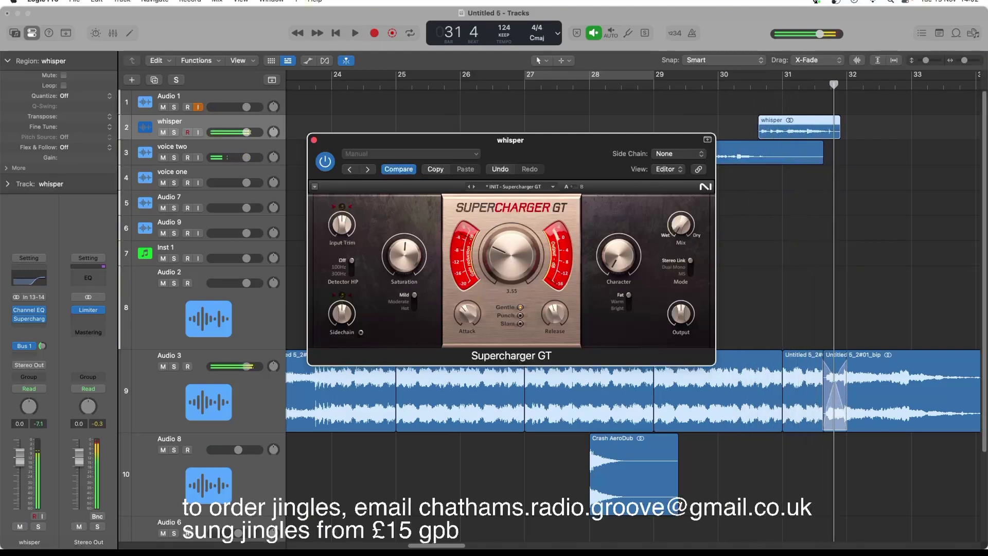
{"action": "left_click", "coordinate": [314, 140]}
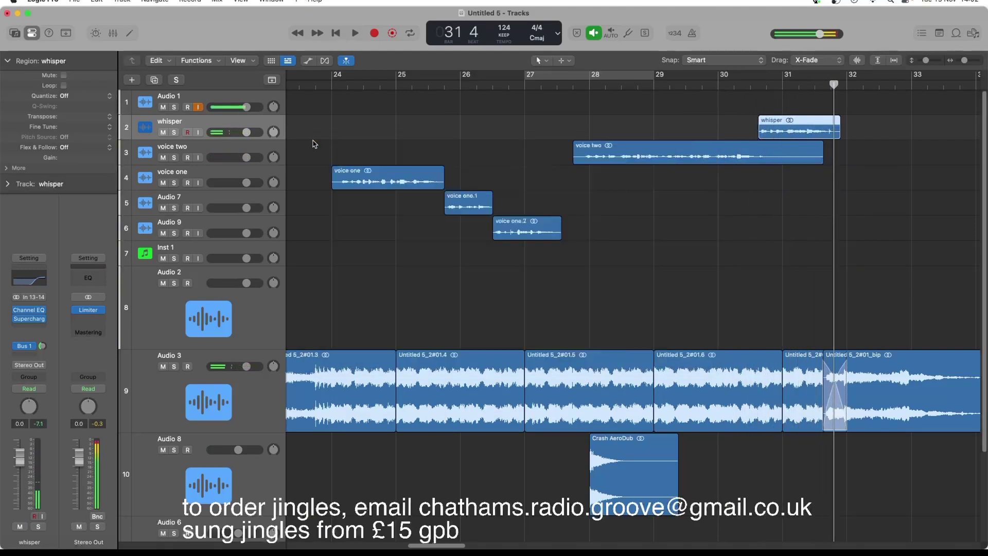
Add a stereo Flanger to the whisper track and play the whispered phrase through its default preset
{"action": "left_click", "coordinate": [42, 327]}
{"action": "mouse_move", "coordinate": [44, 439]}
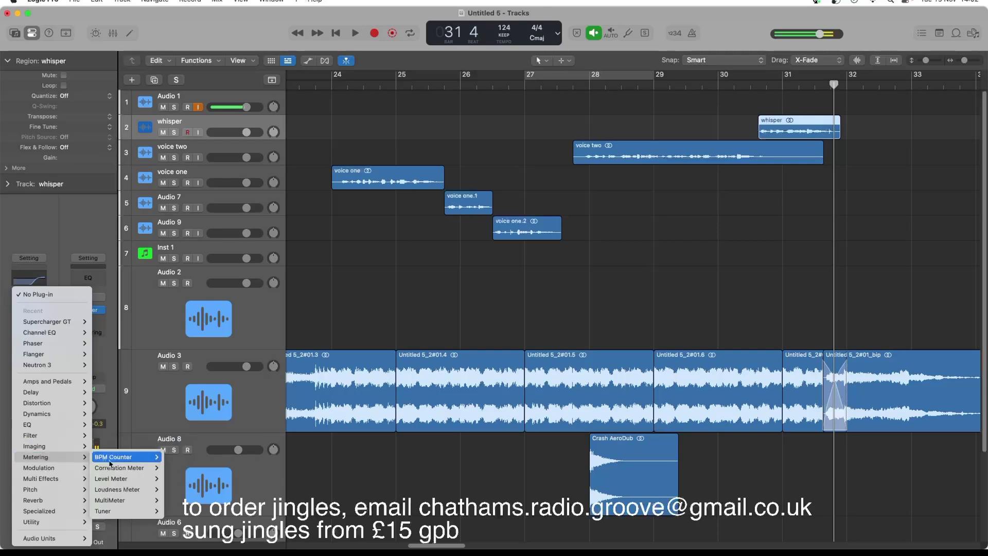
{"action": "mouse_move", "coordinate": [60, 471]}
{"action": "mouse_move", "coordinate": [145, 455]}
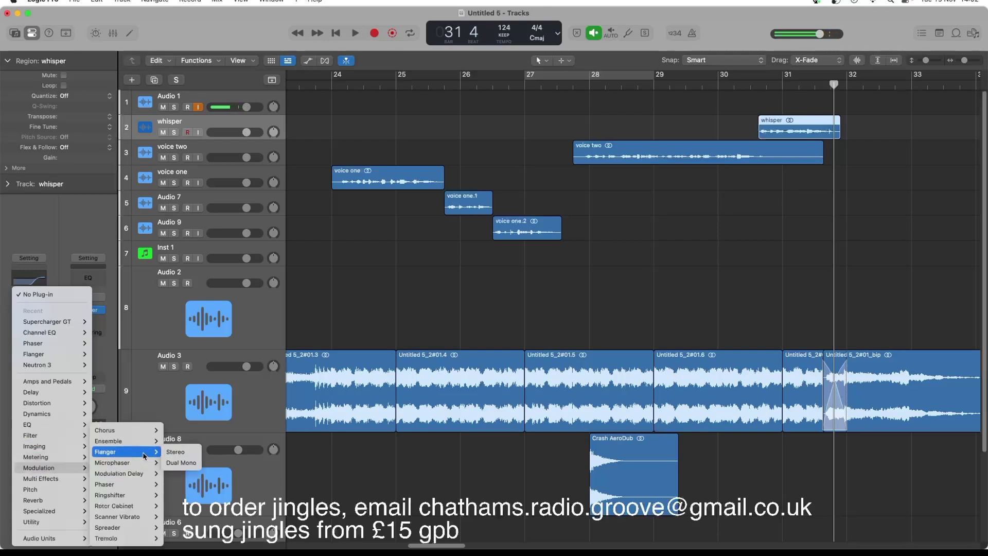
{"action": "left_click", "coordinate": [175, 452]}
{"action": "key", "text": "space"}
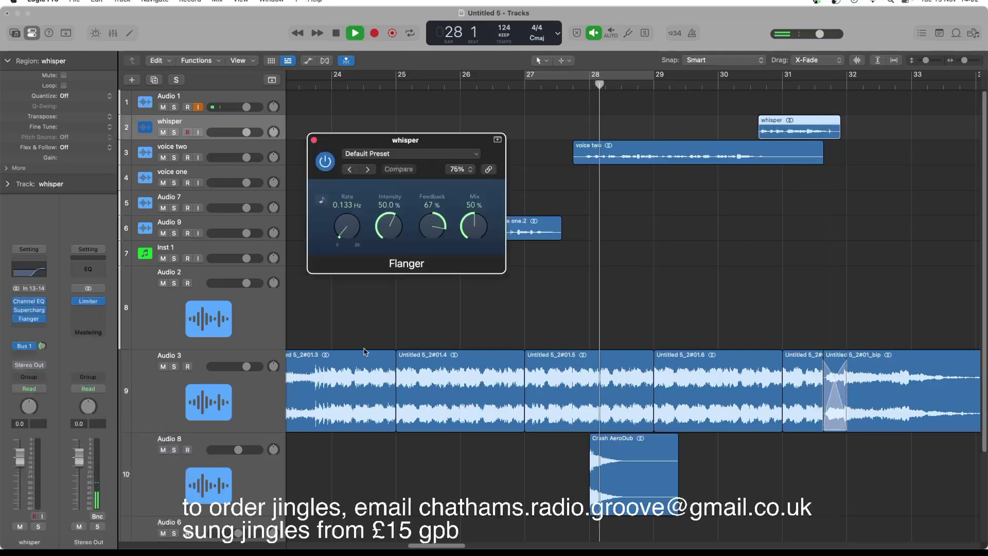
{"action": "left_click", "coordinate": [736, 88]}
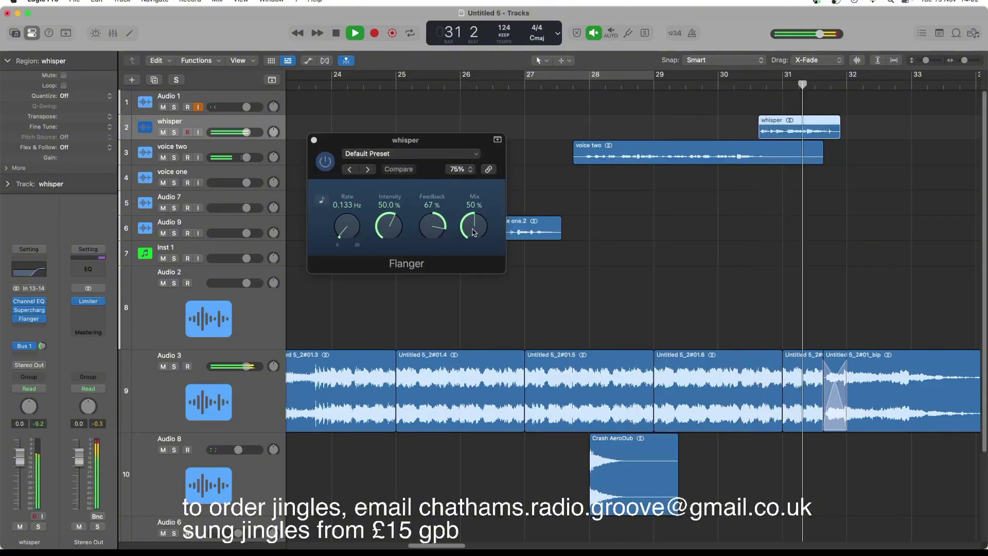
{"action": "key", "text": "space"}
Load the Easy Flange preset in the whisper's Flanger and play the ending through it
{"action": "left_click", "coordinate": [391, 155]}
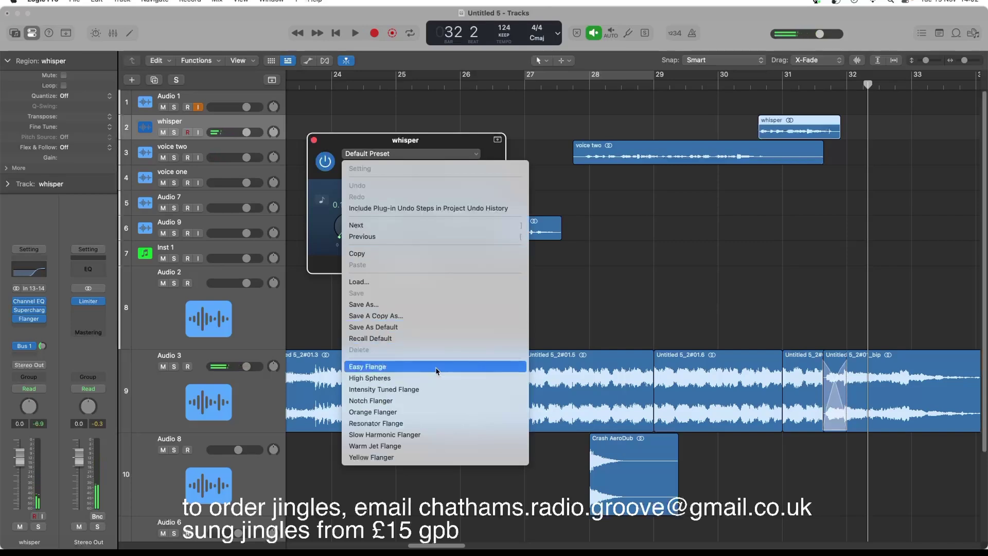
{"action": "key", "text": "Escape"}
{"action": "key", "text": "space"}
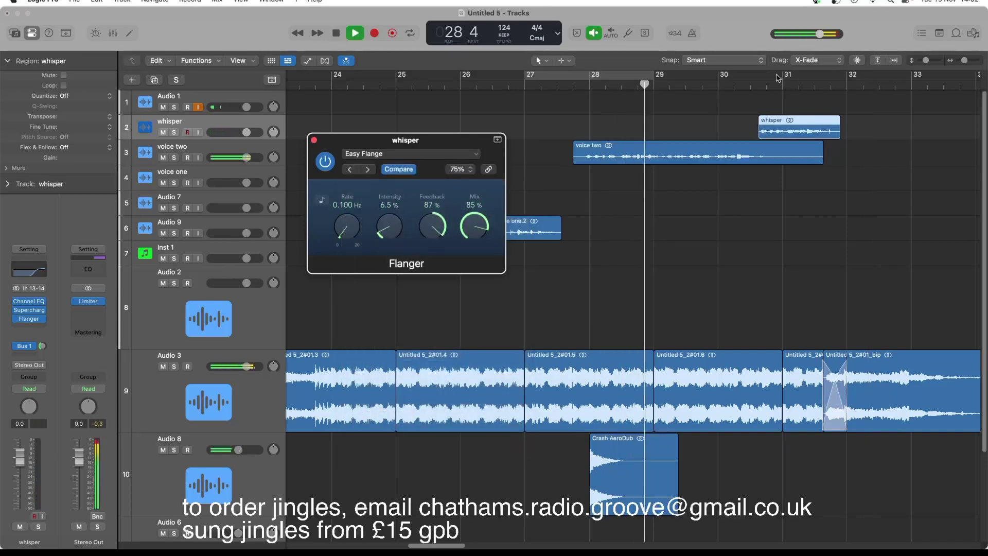
{"action": "left_click", "coordinate": [752, 85]}
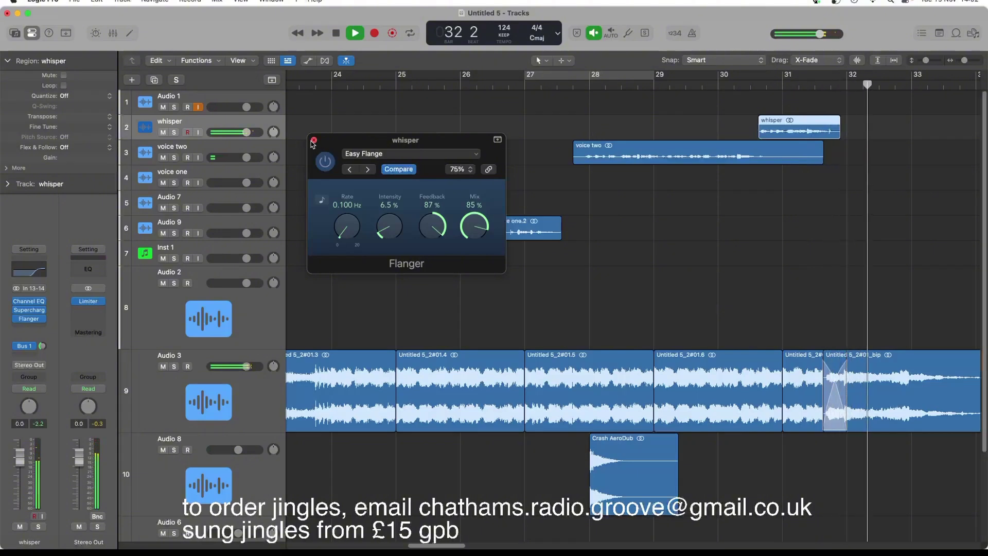
Reduce the whisper Flanger's mix to 31% while replaying the phrase
{"action": "left_click_drag", "start_coordinate": [474, 226], "coordinate": [475, 240]}
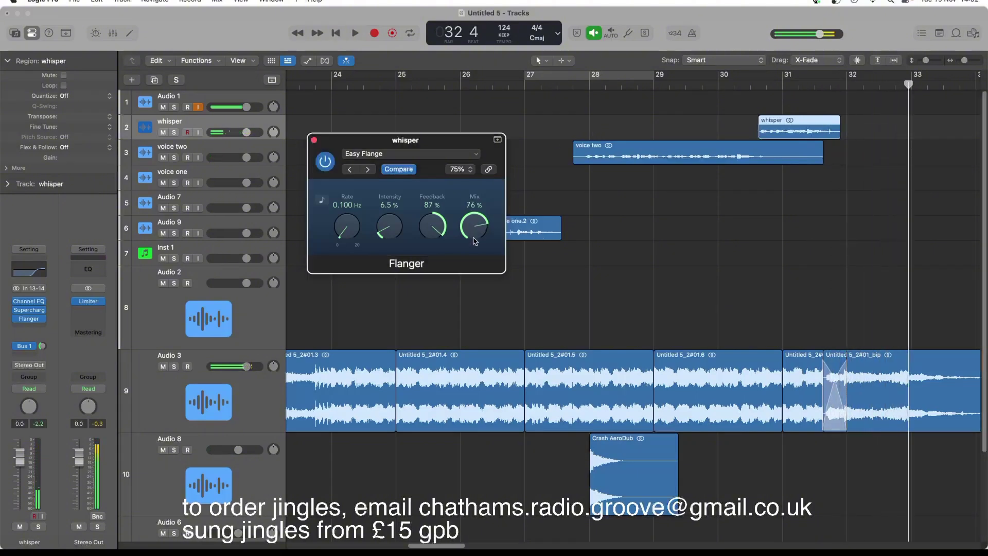
{"action": "left_click", "coordinate": [752, 87]}
{"action": "key", "text": "space"}
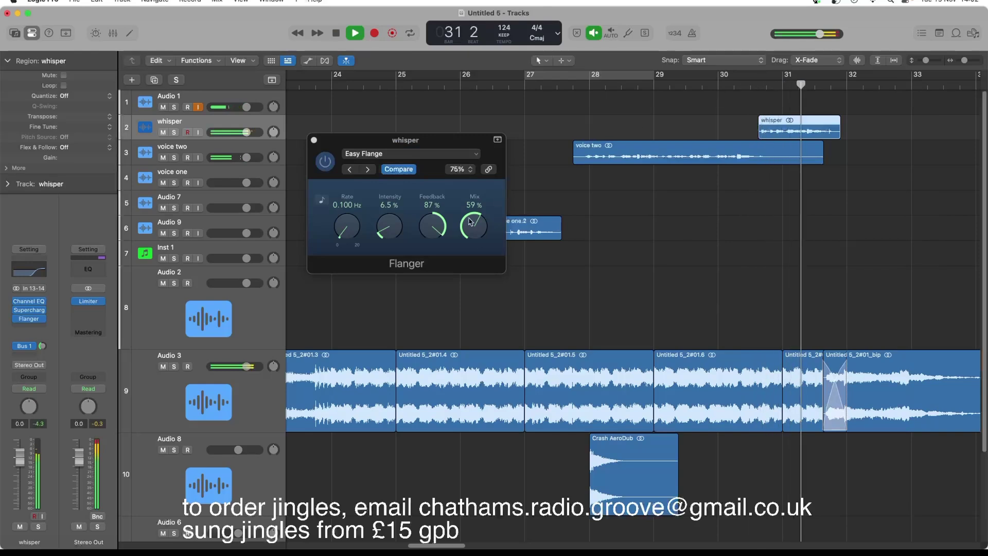
{"action": "left_click_drag", "start_coordinate": [471, 223], "coordinate": [482, 238]}
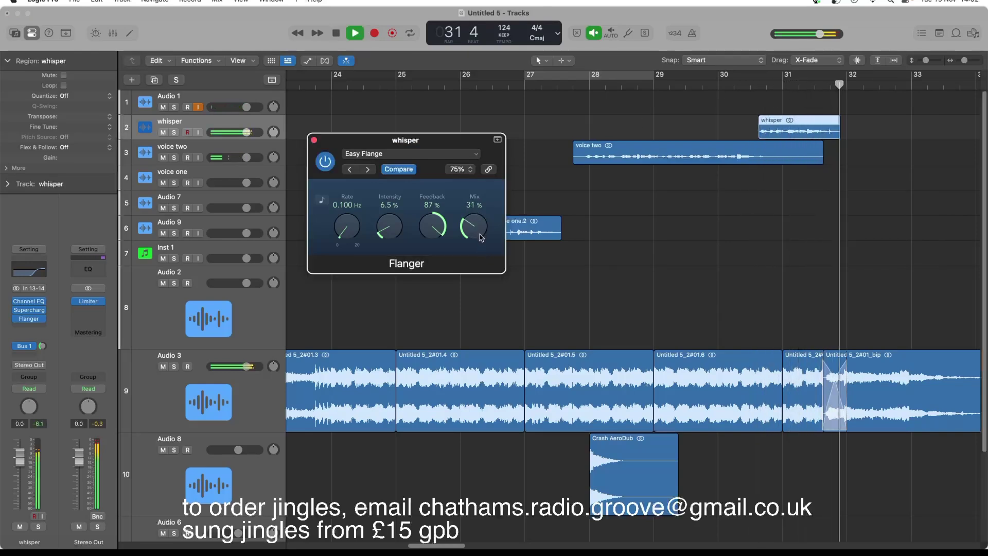
{"action": "key", "text": "space"}
{"action": "left_click", "coordinate": [315, 141]}
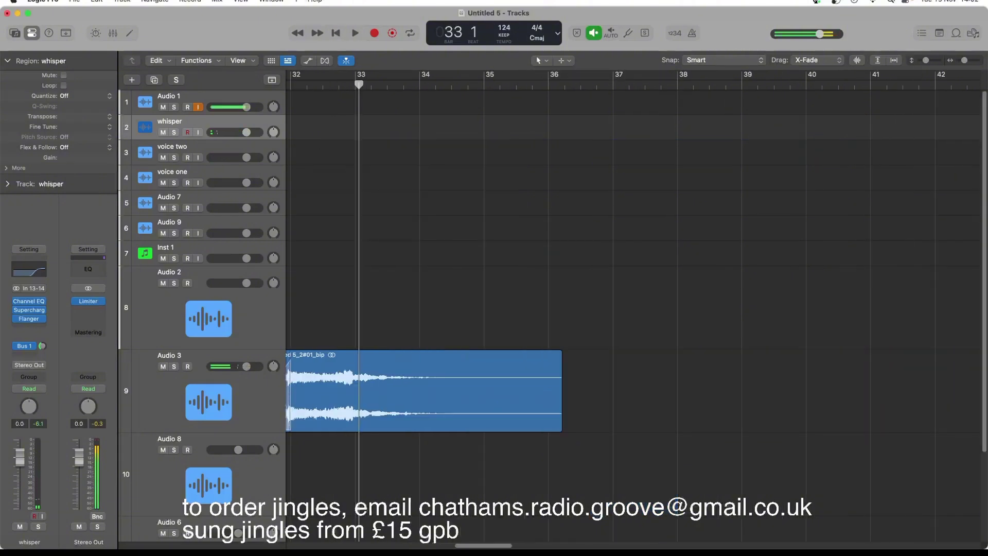
Delete the two leftover music regions on Audio 2 and play the whole jingle through to its end
{"action": "left_click_drag", "start_coordinate": [964, 61], "coordinate": [960, 61]}
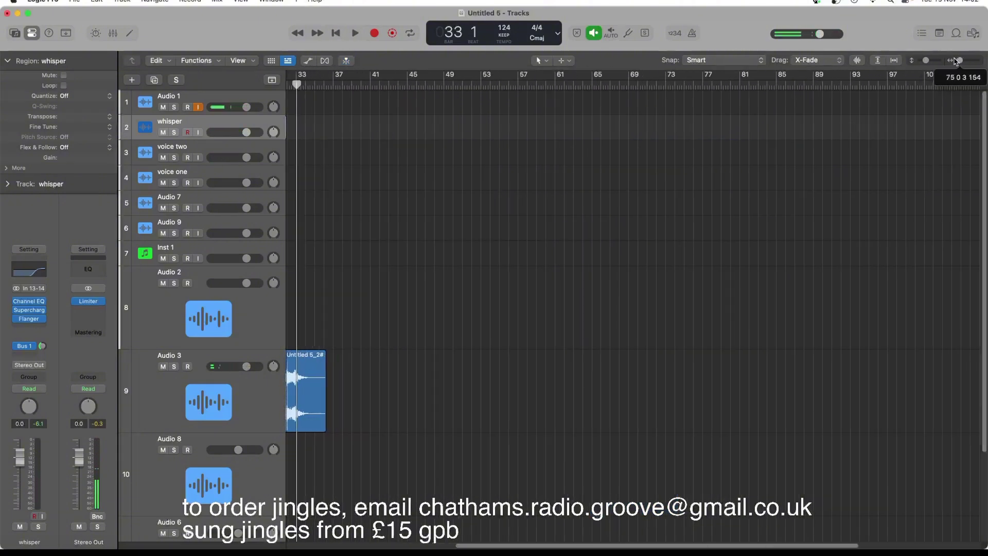
{"action": "left_click", "coordinate": [336, 33]}
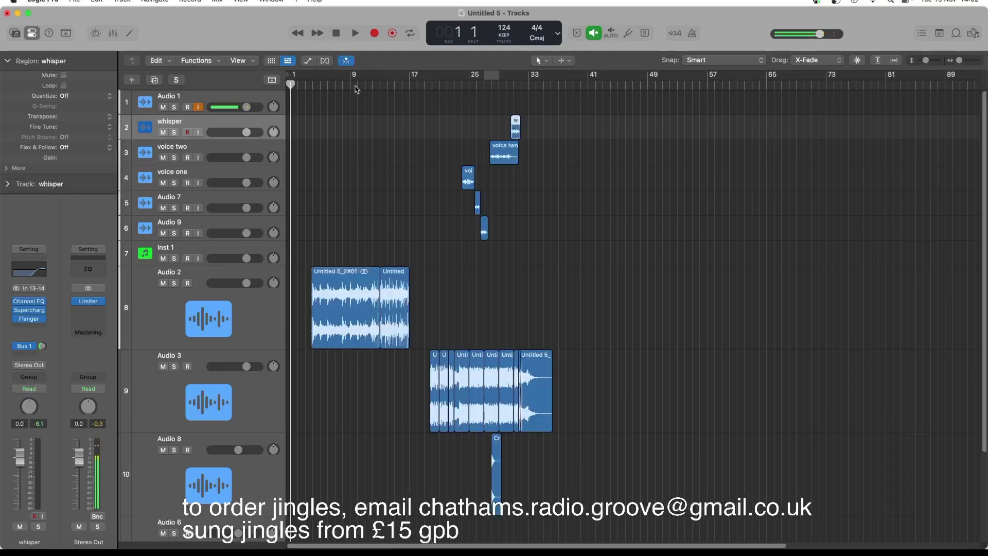
{"action": "left_click_drag", "start_coordinate": [403, 245], "coordinate": [353, 304]}
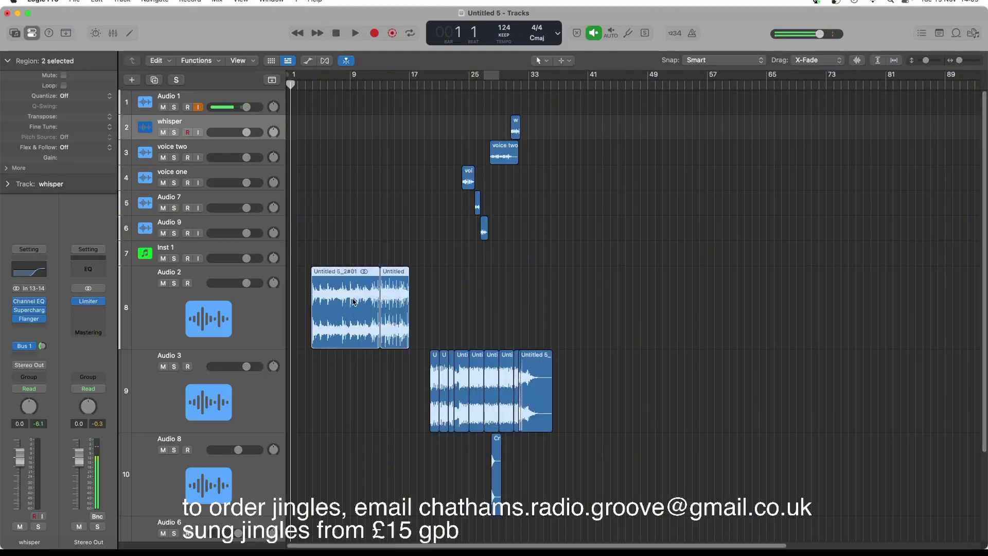
{"action": "key", "text": "Delete"}
{"action": "left_click", "coordinate": [432, 86]}
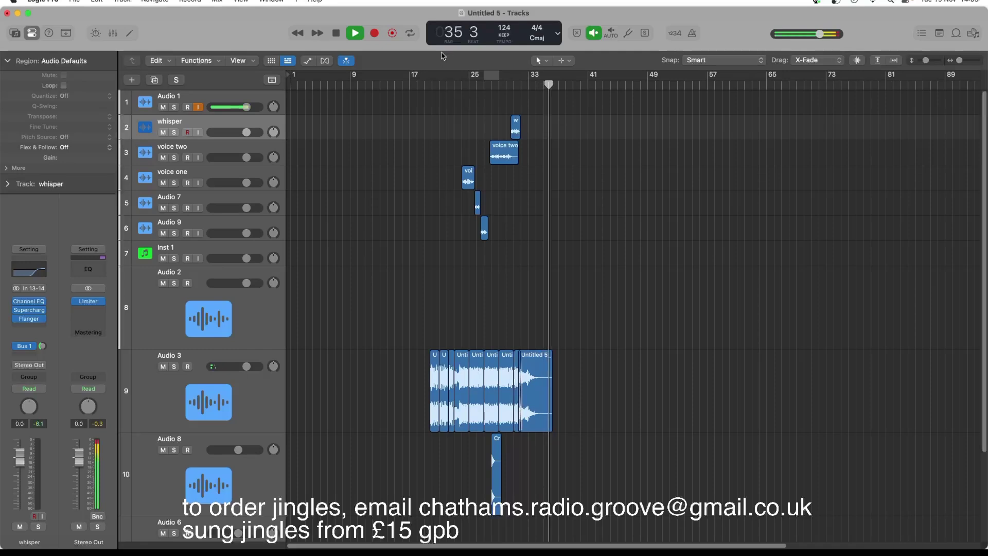
{"action": "key", "text": "space"}
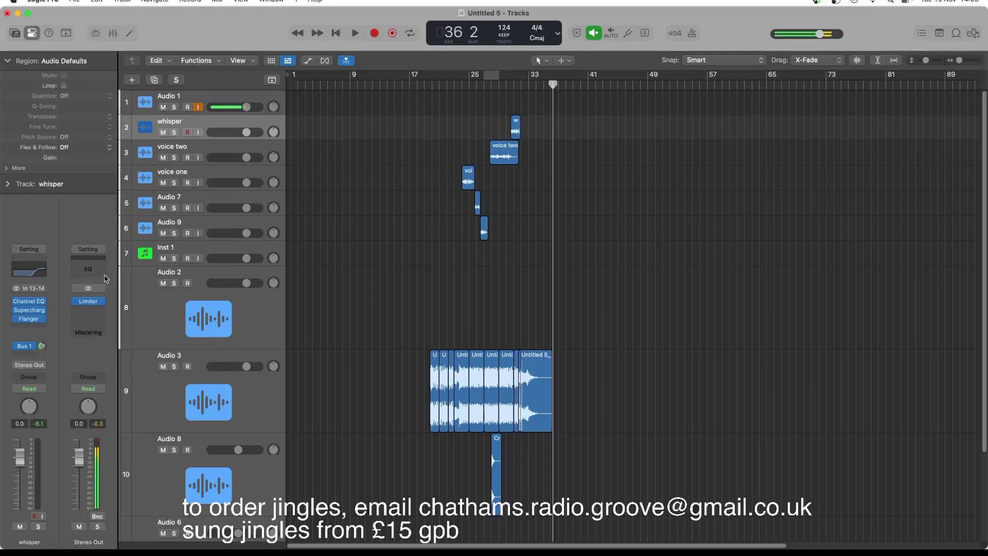
Adjust the Stereo Out Limiter's gain during playback, ending at +0.5 dB
{"action": "left_click", "coordinate": [93, 304]}
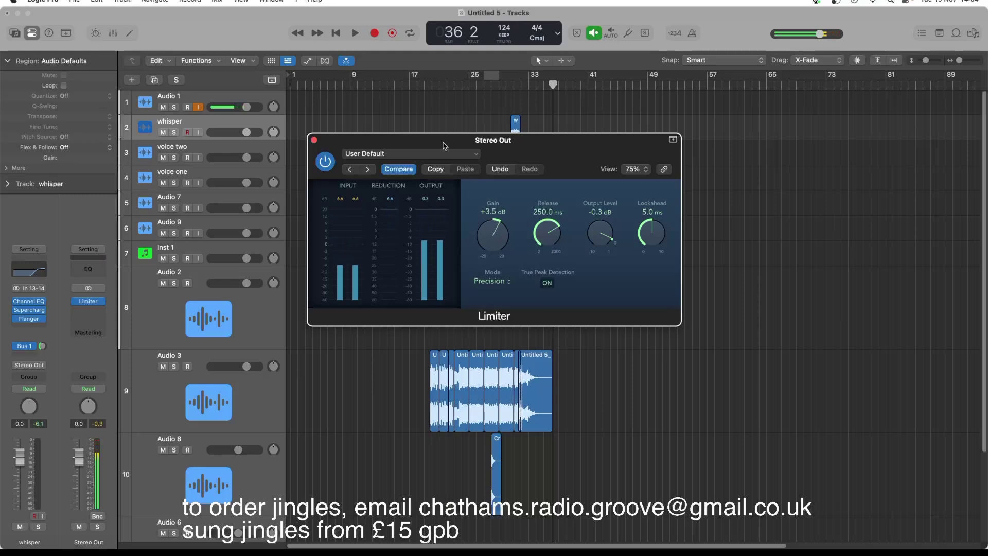
{"action": "key", "text": "space"}
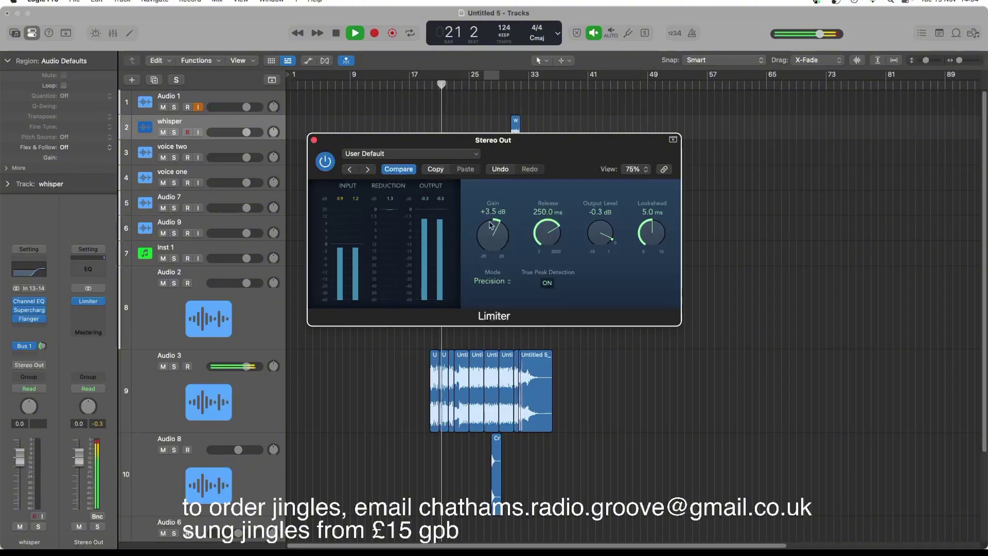
{"action": "left_click_drag", "start_coordinate": [491, 231], "coordinate": [489, 222]}
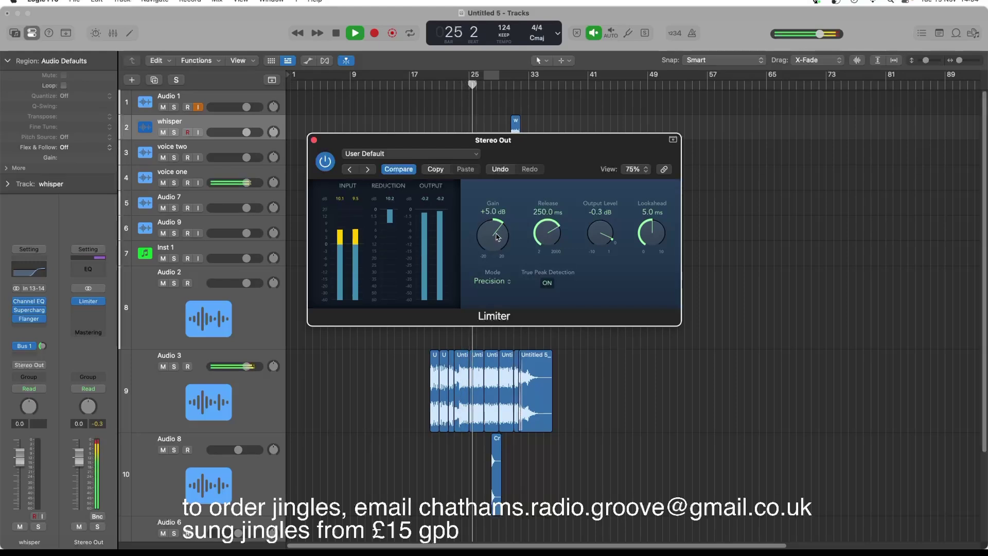
{"action": "key", "text": "space"}
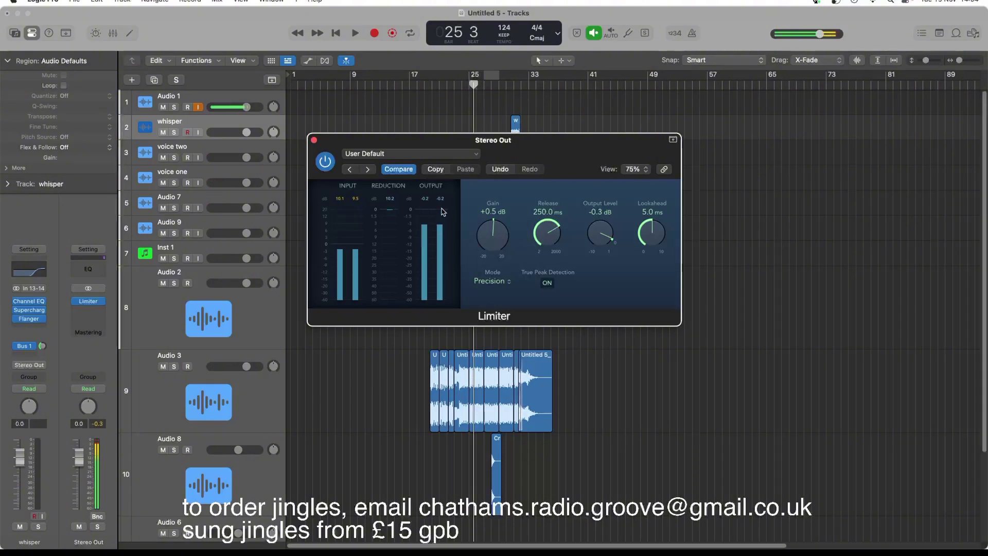
{"action": "left_click", "coordinate": [85, 304]}
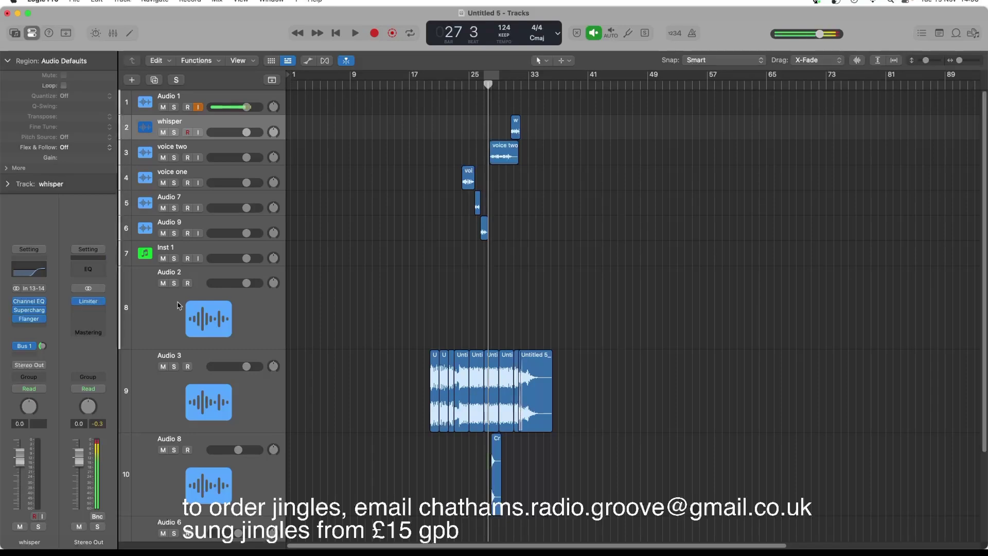
Play the finished jingle from bar 19
{"action": "left_click", "coordinate": [425, 87]}
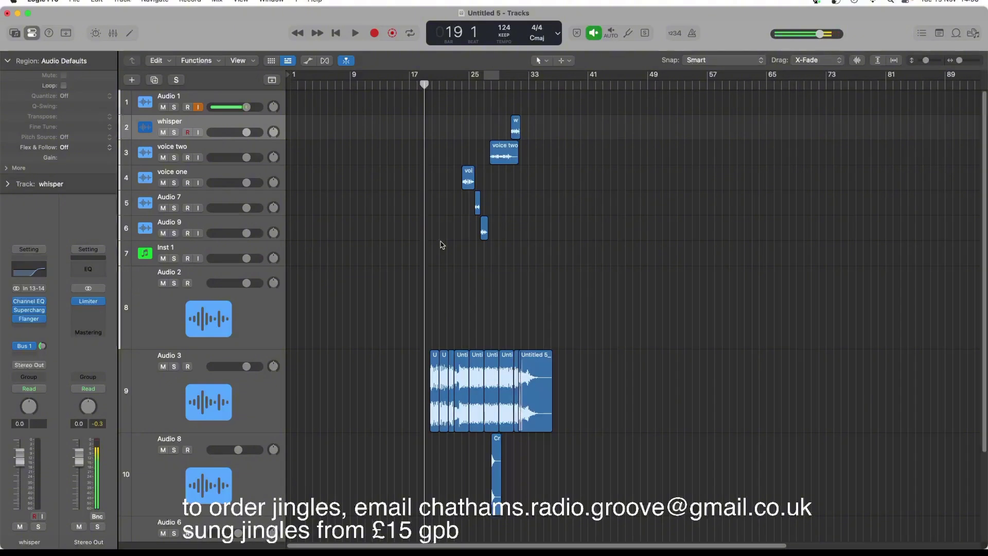
{"action": "key", "text": "space"}
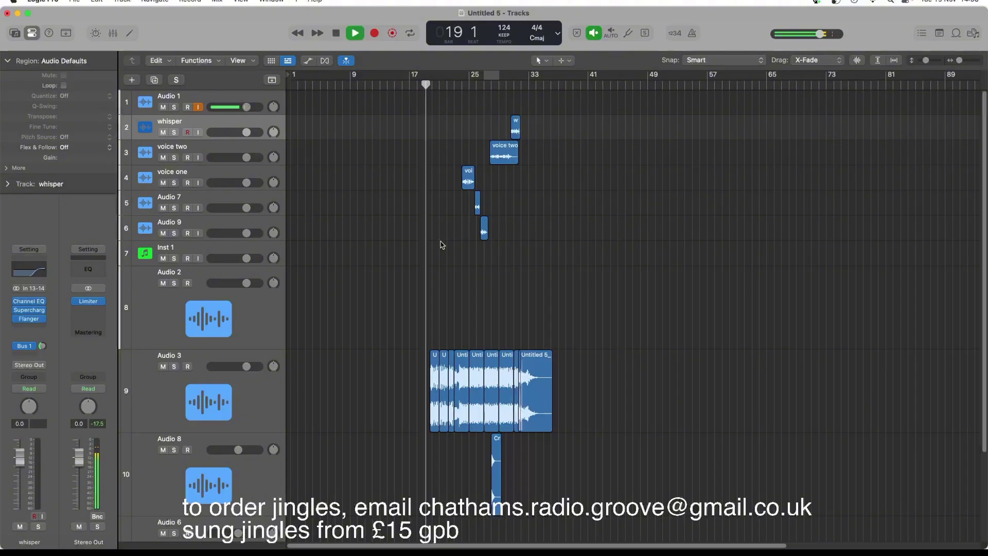